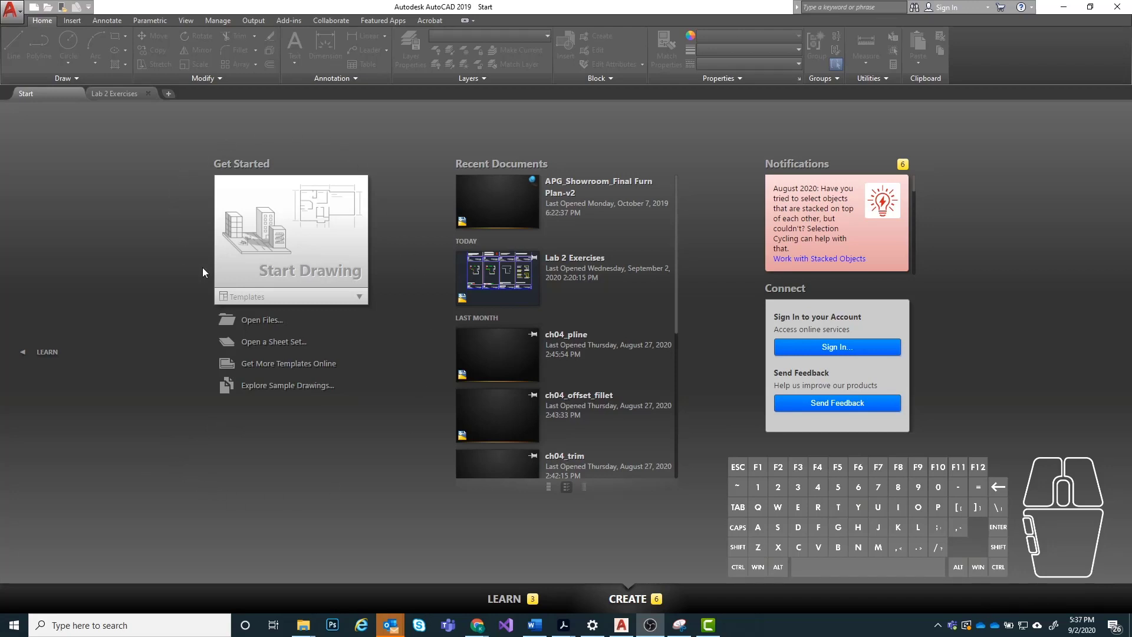
# Start a new drawing from the Tutorial-iArch.dwt template.
pyautogui.click(359, 298)
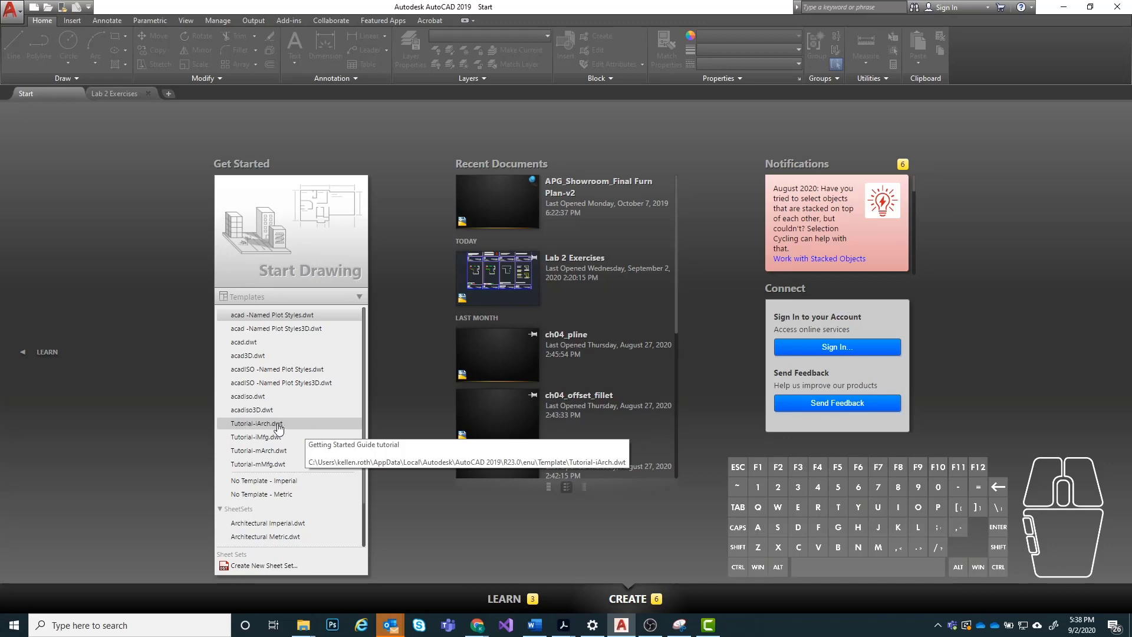
pyautogui.click(320, 429)
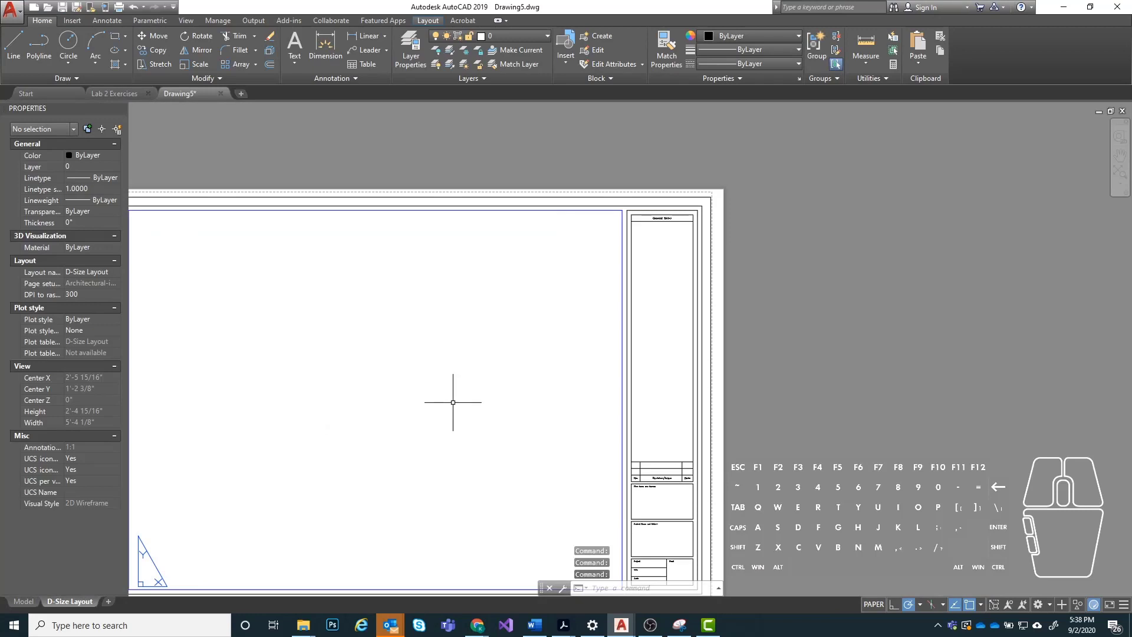
pyautogui.middleClick(407, 359)
pyautogui.middleClick(406, 359)
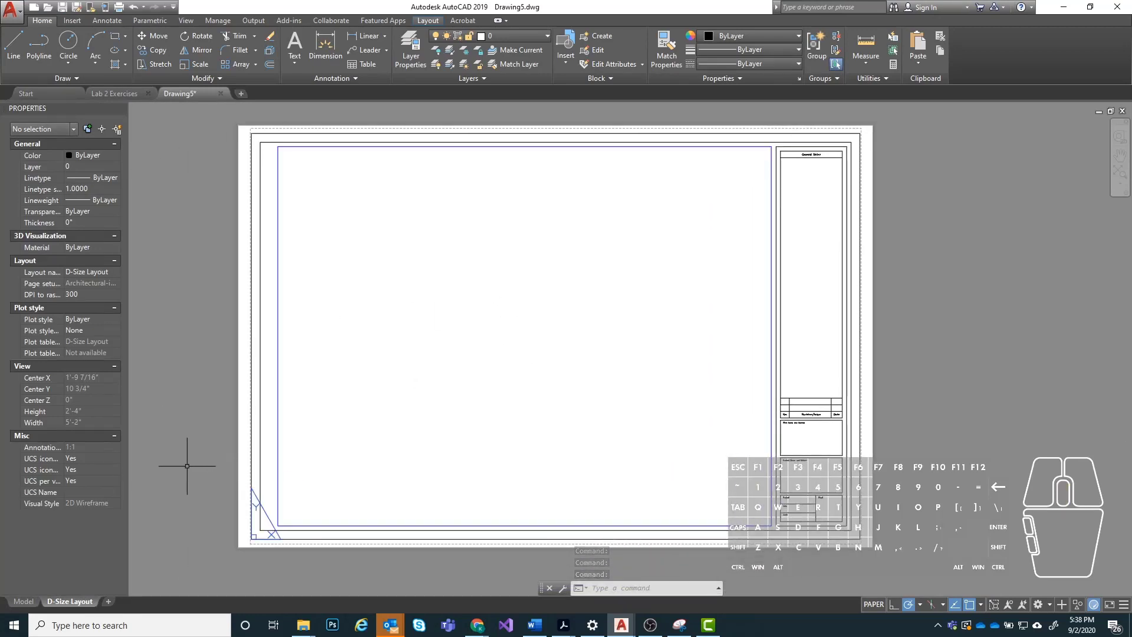
# Switch the drawing from the D-Size Layout to model space and turn on the grid display.
pyautogui.moveTo(59, 605)
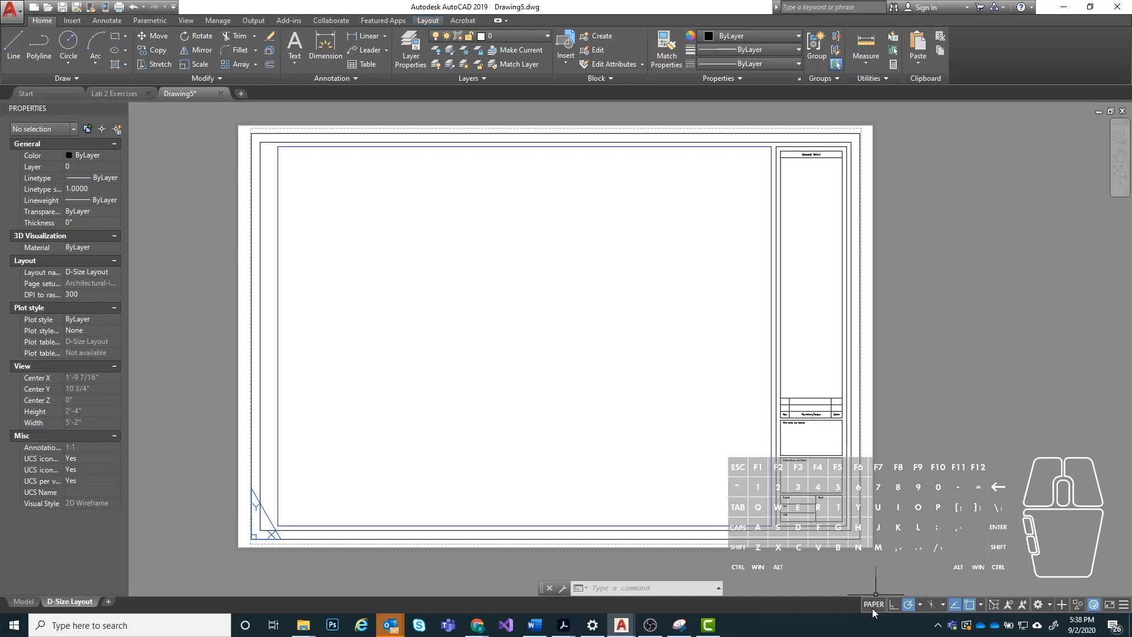
pyautogui.click(22, 602)
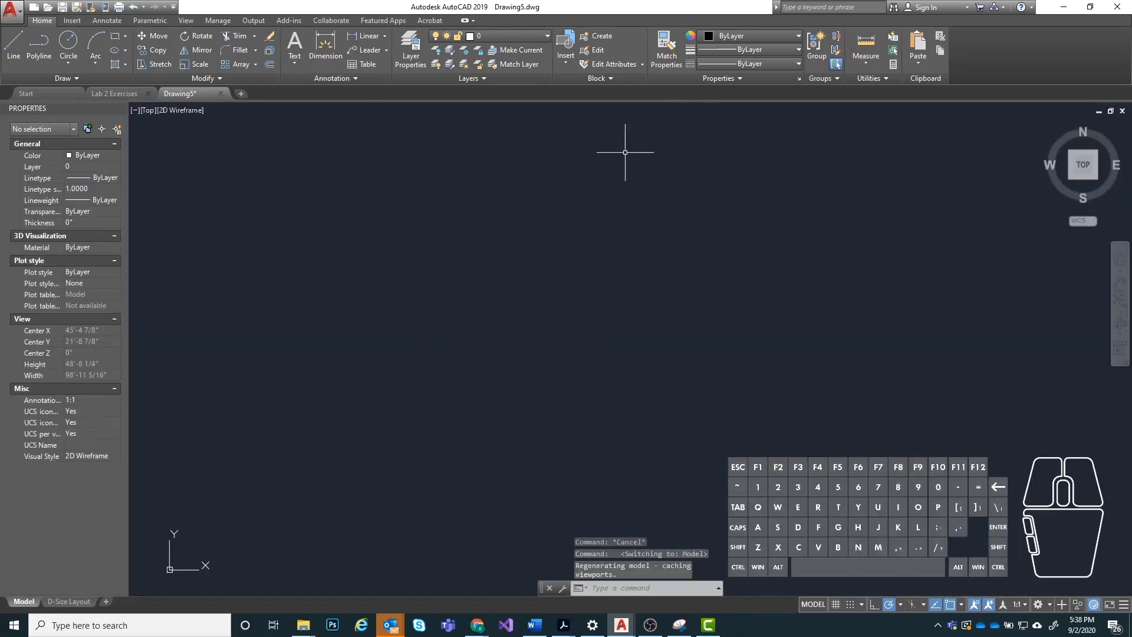
pyautogui.click(836, 604)
pyautogui.moveTo(438, 405); pyautogui.dragTo(624, 327, button='middle')
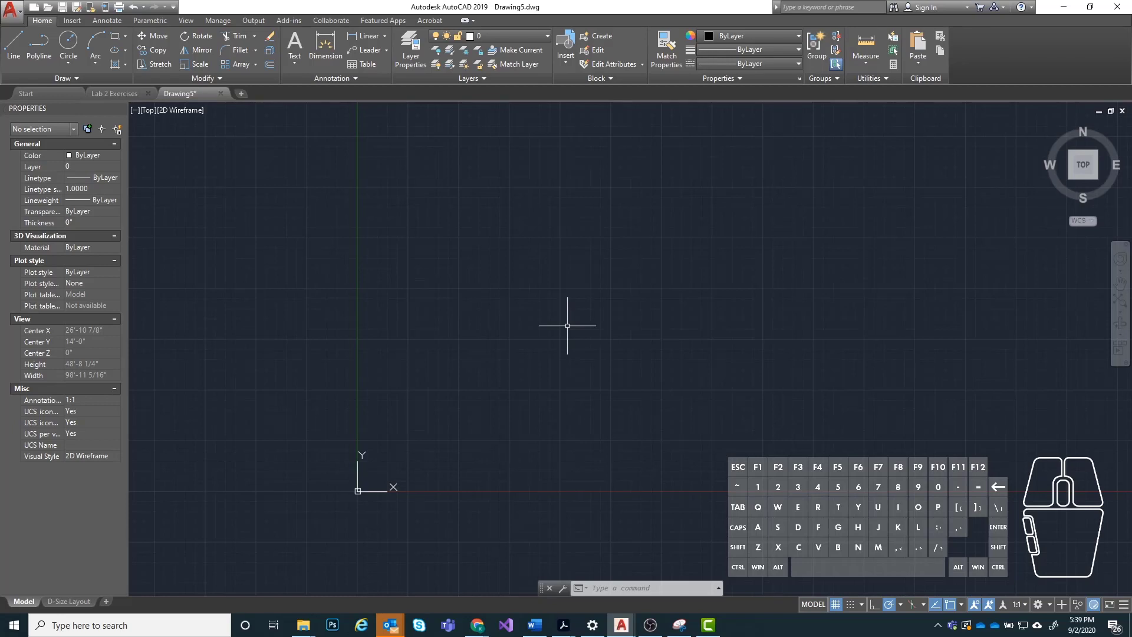
# Set the drawing's length unit type to Architectural with the UNITS command.
pyautogui.write('units')
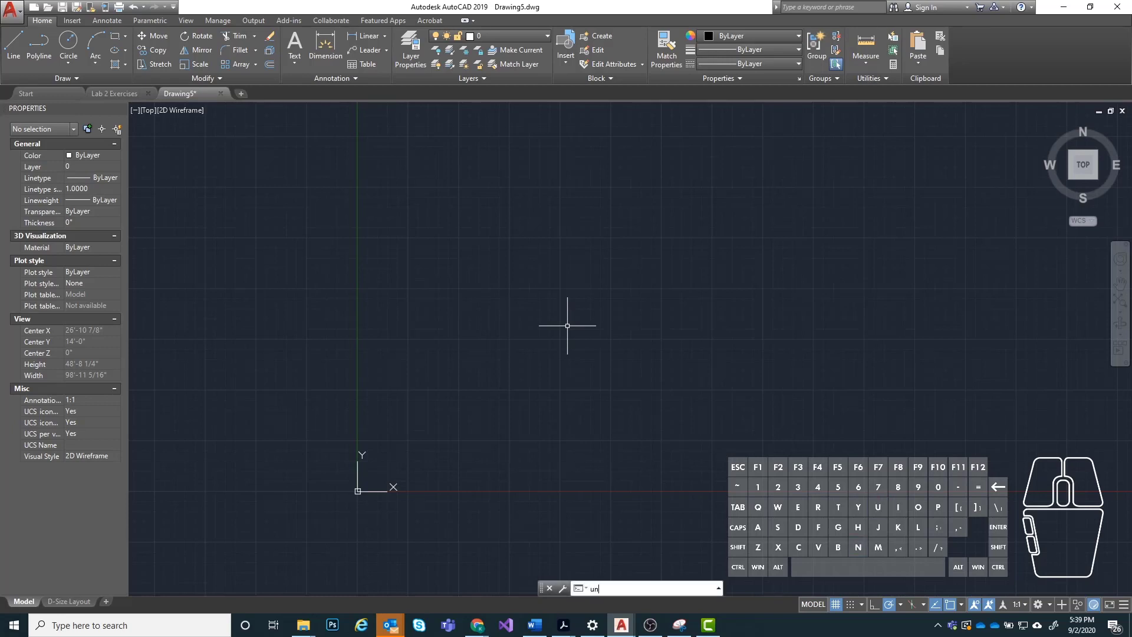
pyautogui.press('Return')
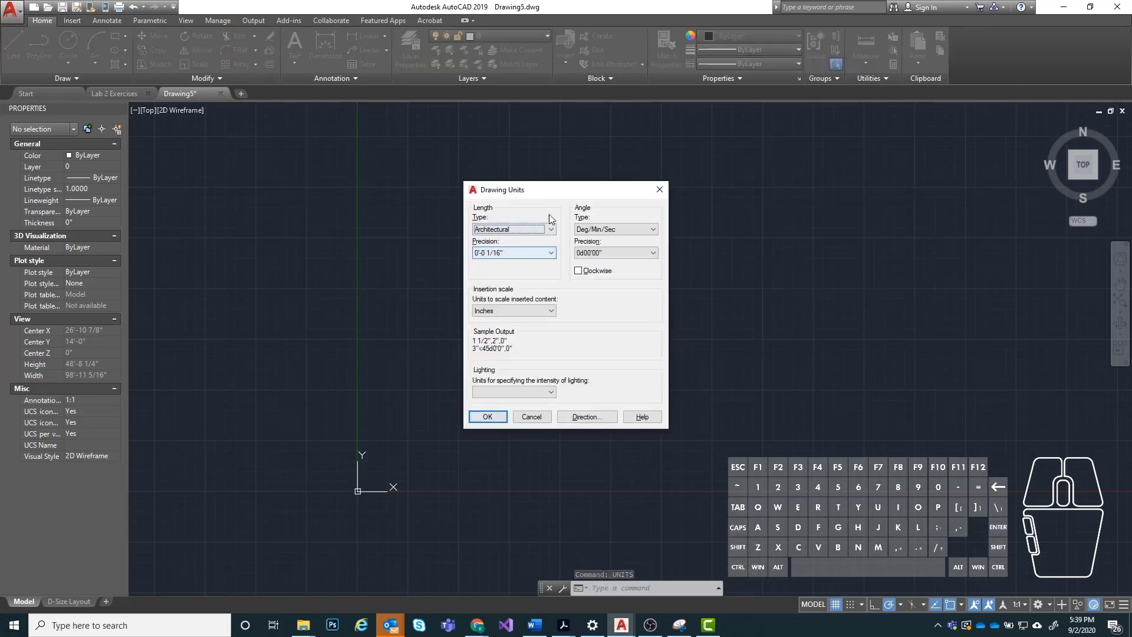
pyautogui.click(524, 233)
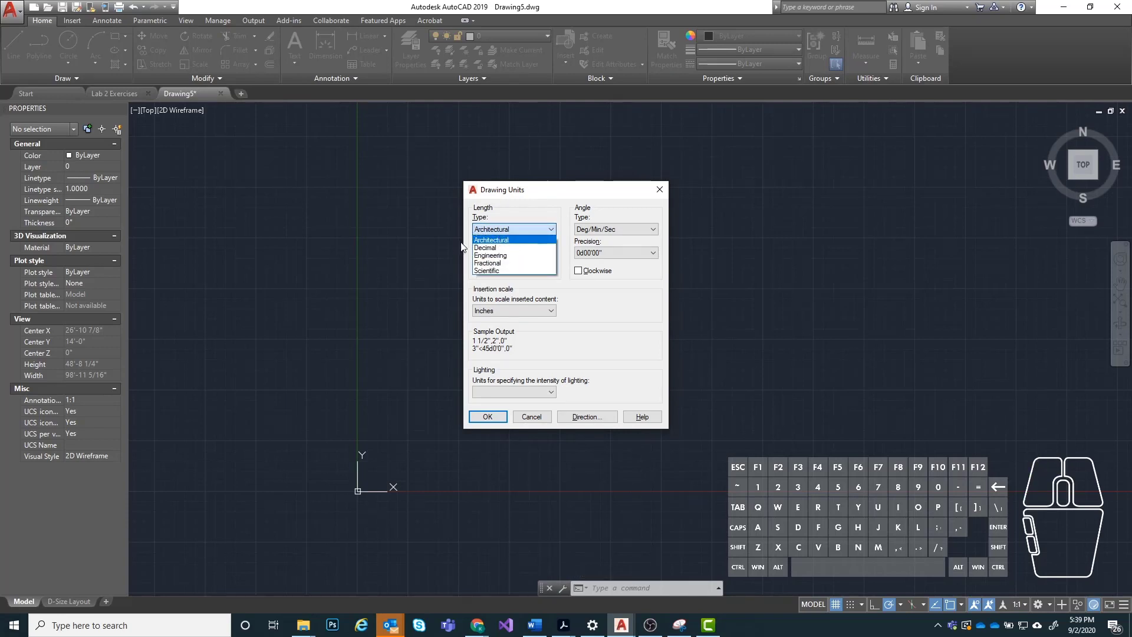
pyautogui.click(494, 241)
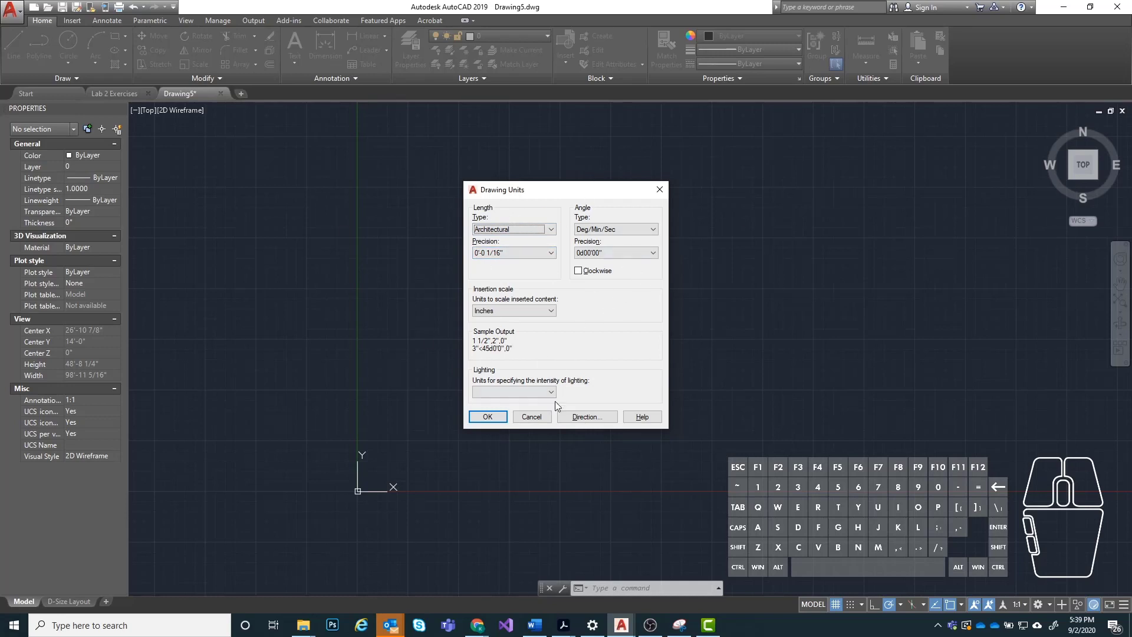
pyautogui.click(488, 416)
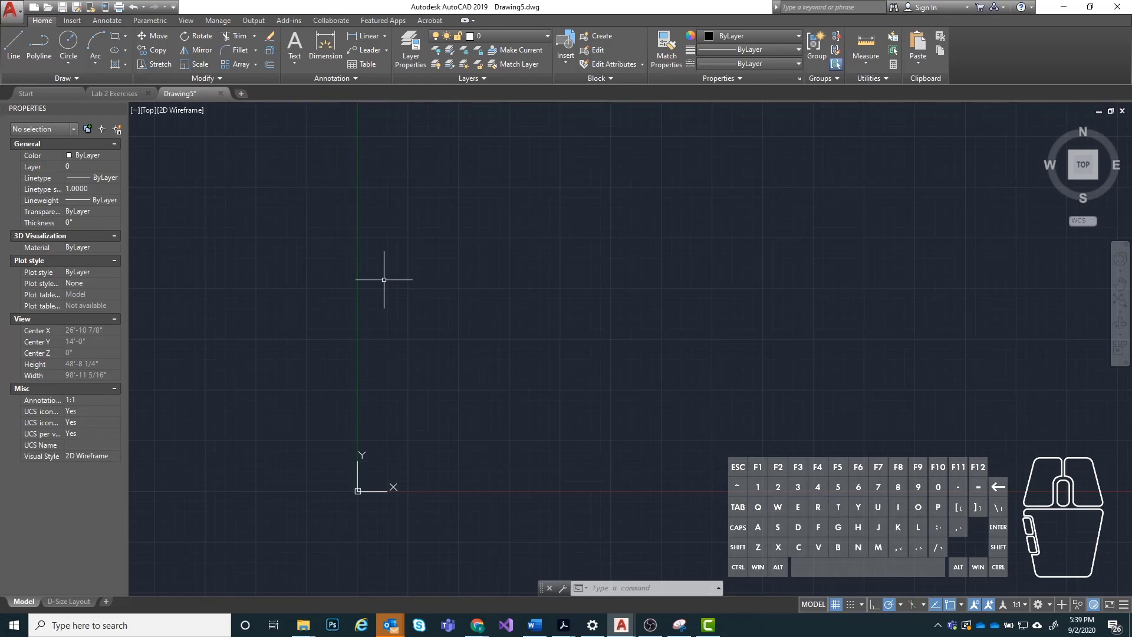
# Open the external references with XREF and choose Week 2 - Bathroom Plan.JPG as an image to attach.
pyautogui.write('XREF')
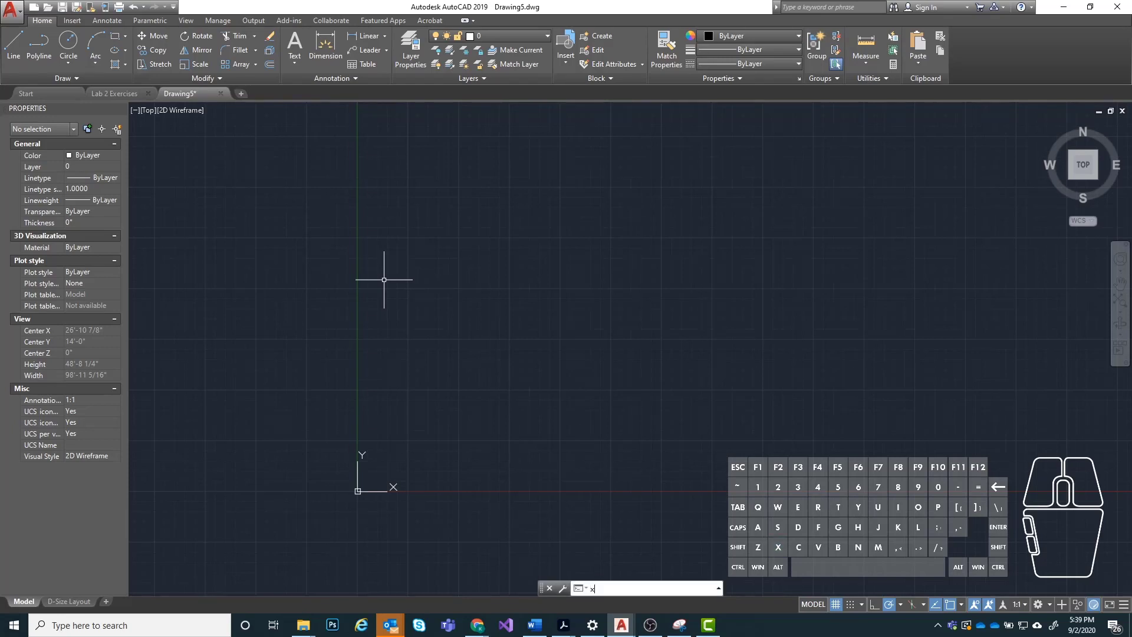
pyautogui.press('Return')
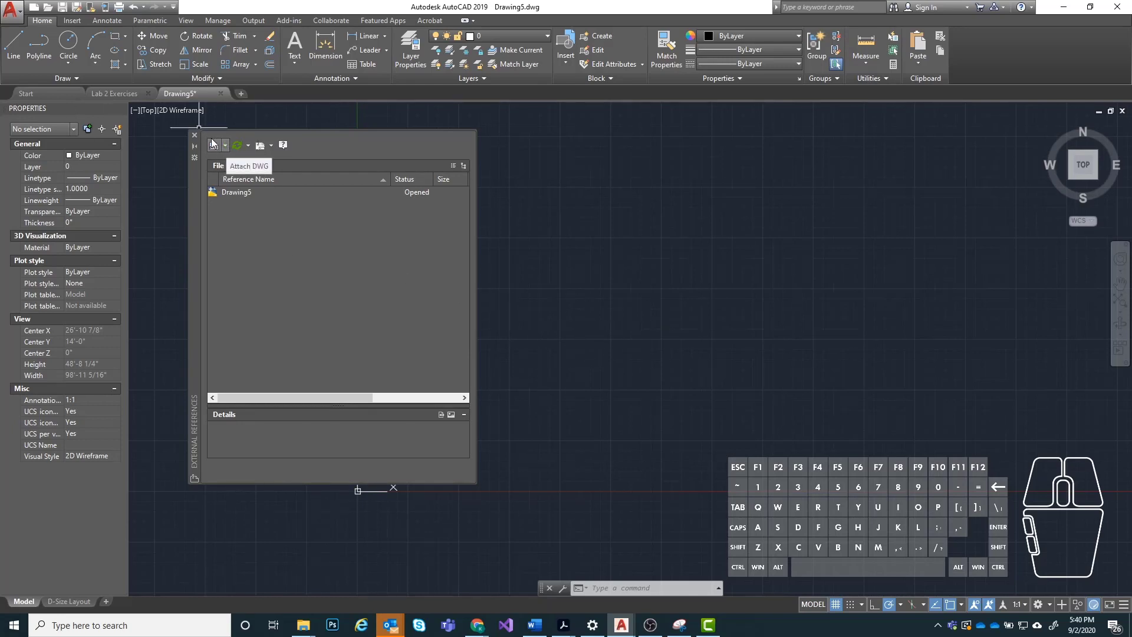
pyautogui.click(225, 145)
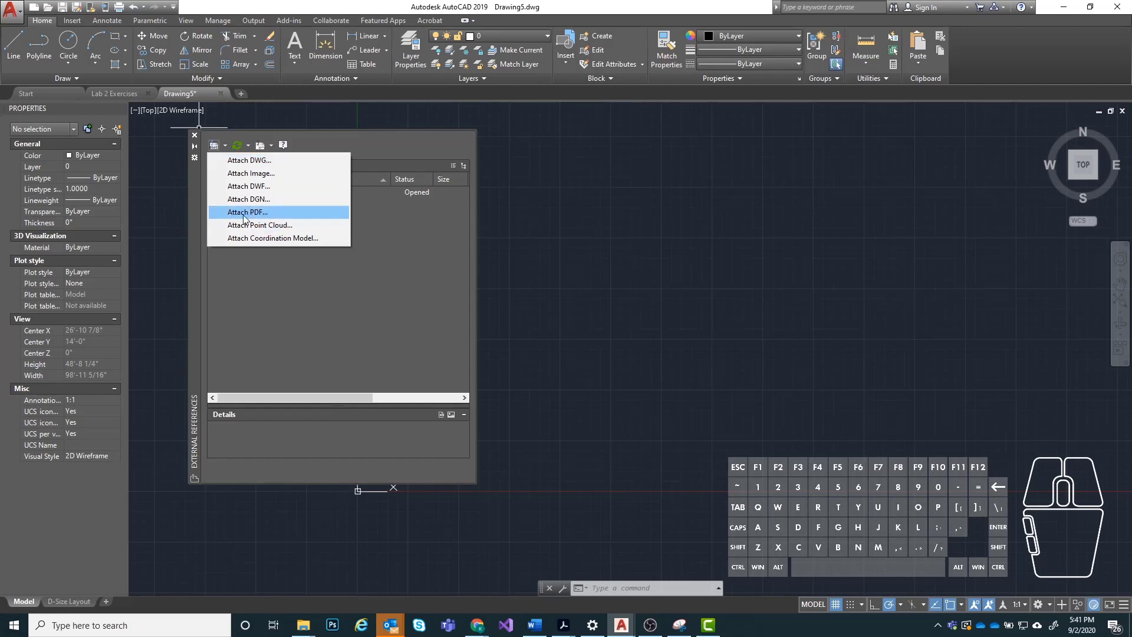
pyautogui.click(313, 173)
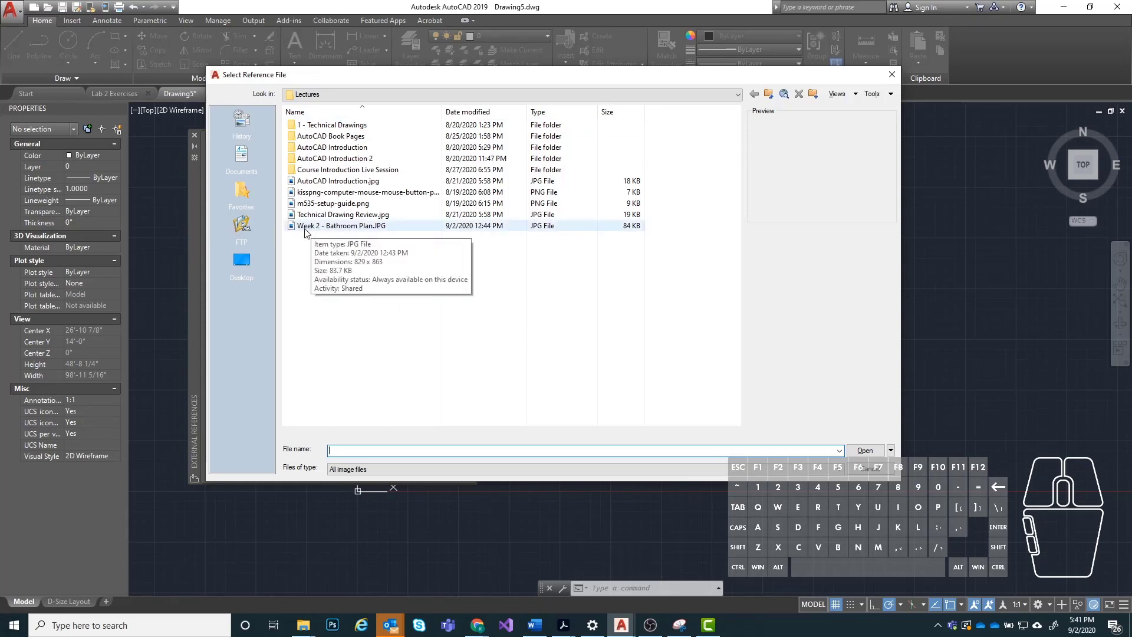
pyautogui.click(337, 229)
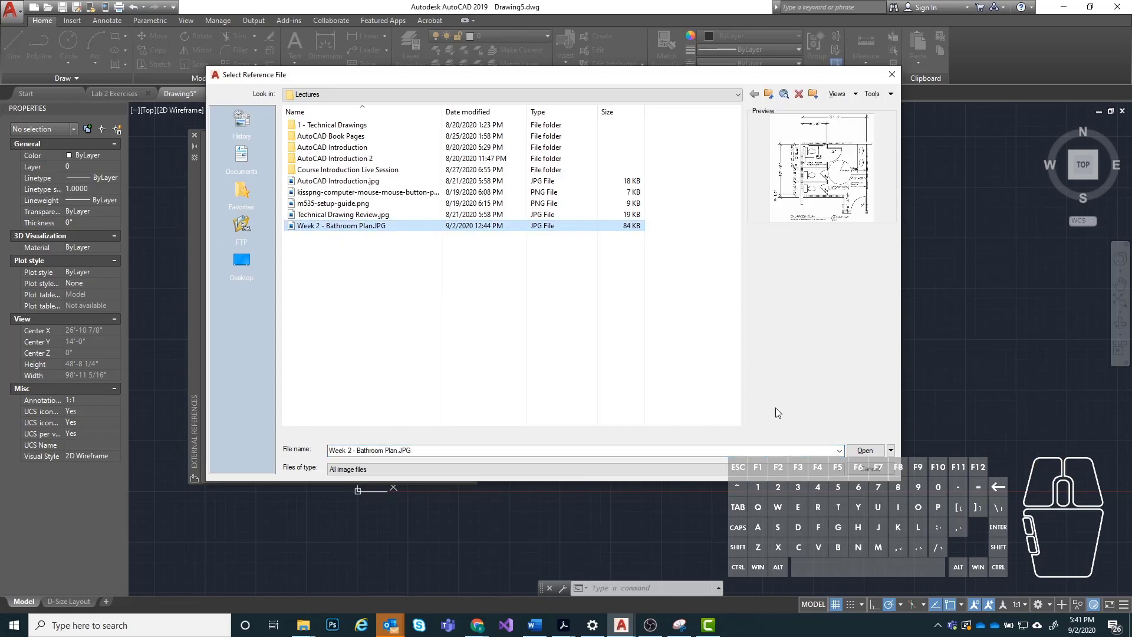
pyautogui.click(864, 451)
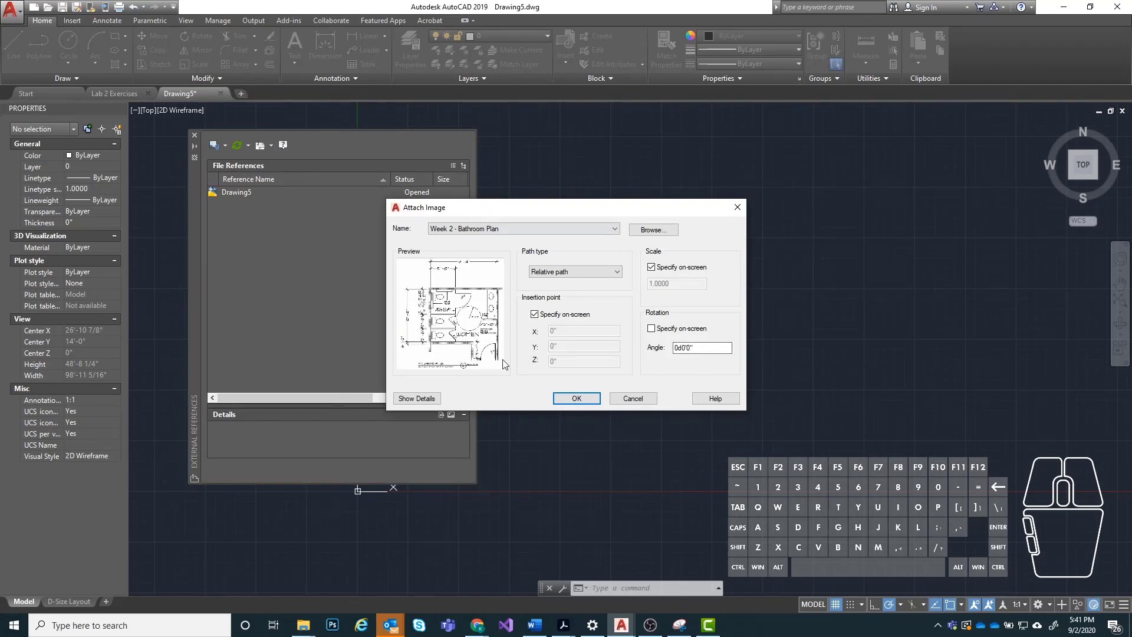
# Place the bathroom plan image at about X 3'-2", Y 5'-9" with scale factor 1, and close the external references.
pyautogui.click(577, 398)
pyautogui.moveTo(619, 283); pyautogui.dragTo(704, 282, button='middle')
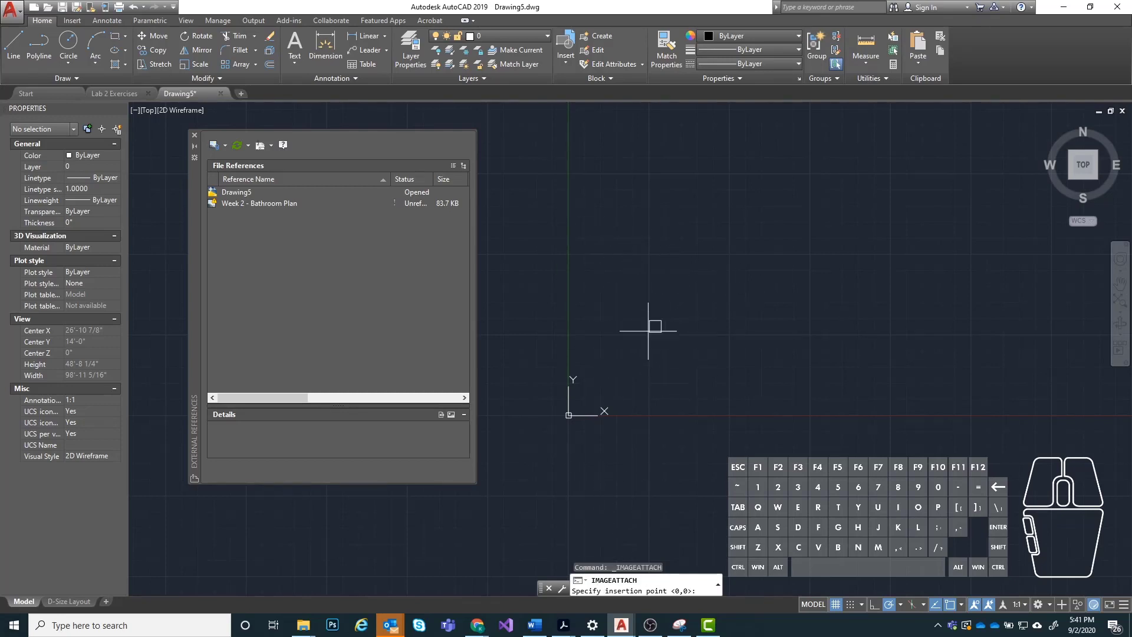
pyautogui.click(619, 322)
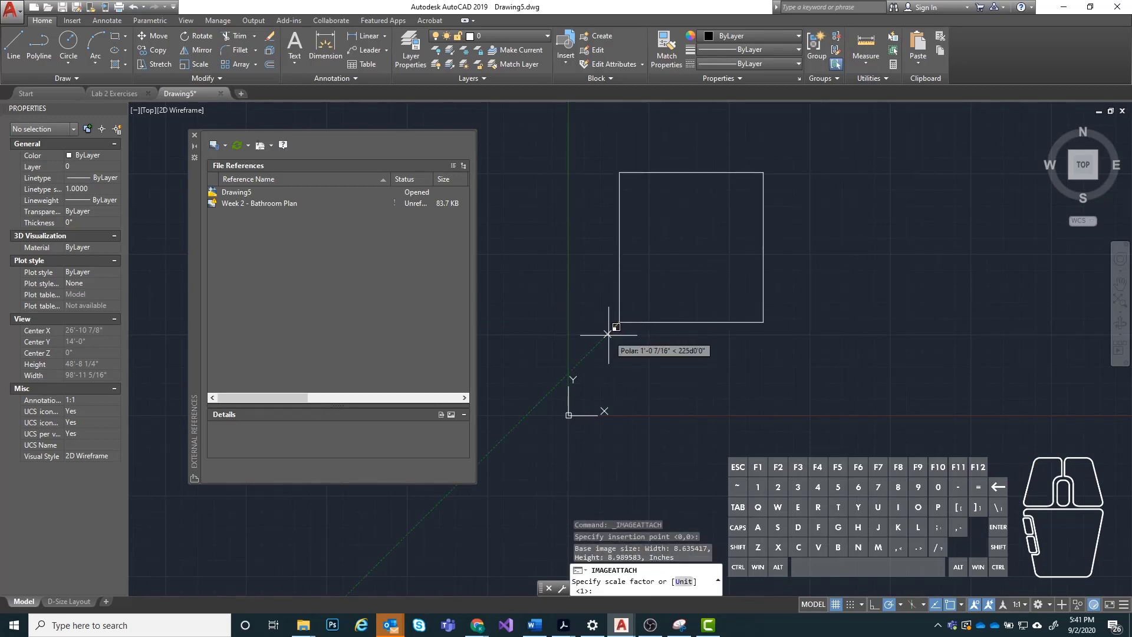
pyautogui.press('Return')
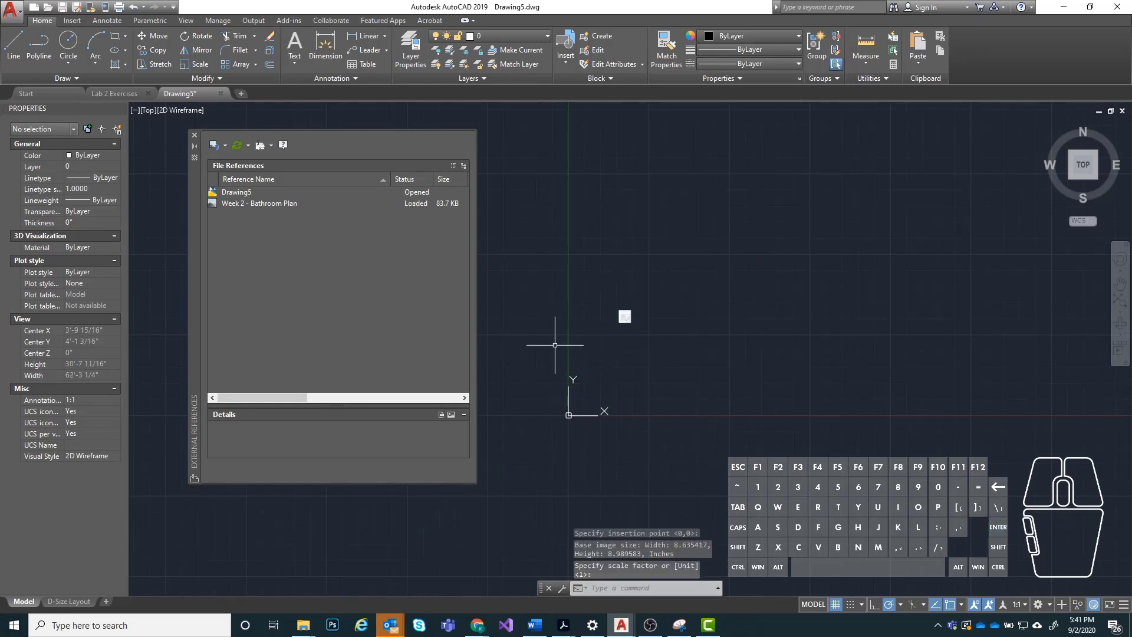
pyautogui.scroll(5, 601, 316)
pyautogui.moveTo(736, 330); pyautogui.dragTo(720, 278, button='middle')
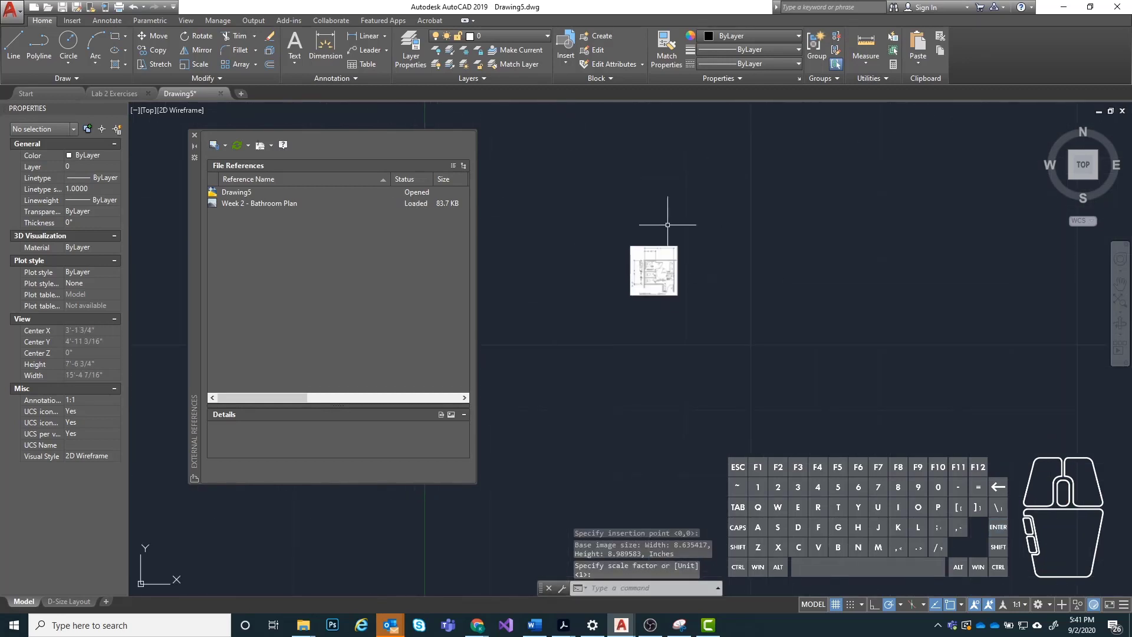
pyautogui.scroll(5, 695, 242)
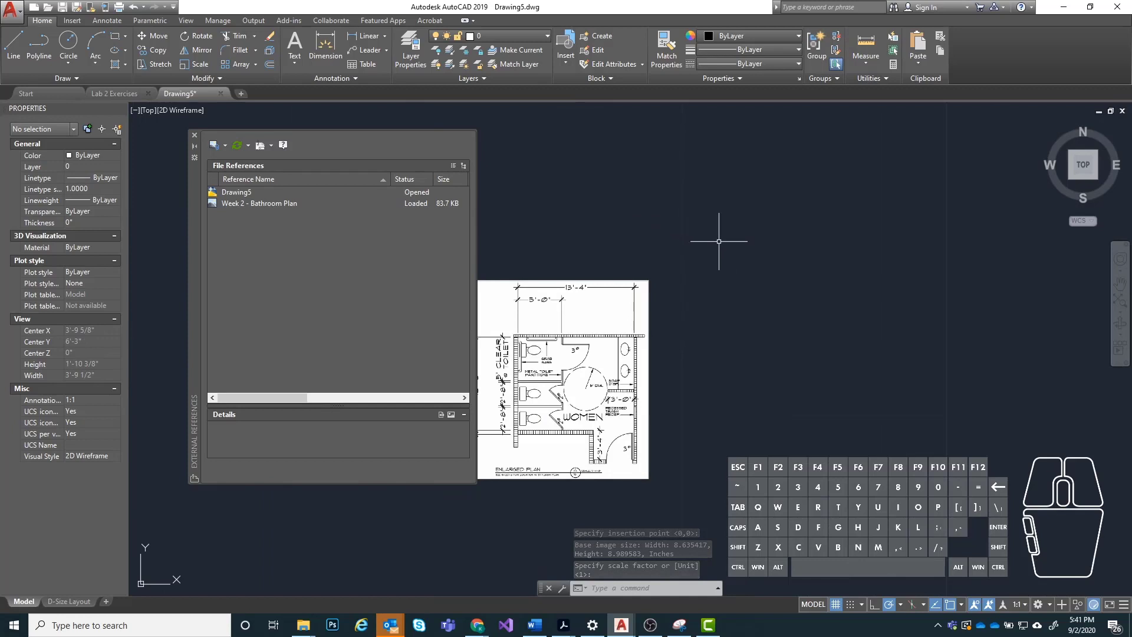
pyautogui.scroll(2, 761, 312)
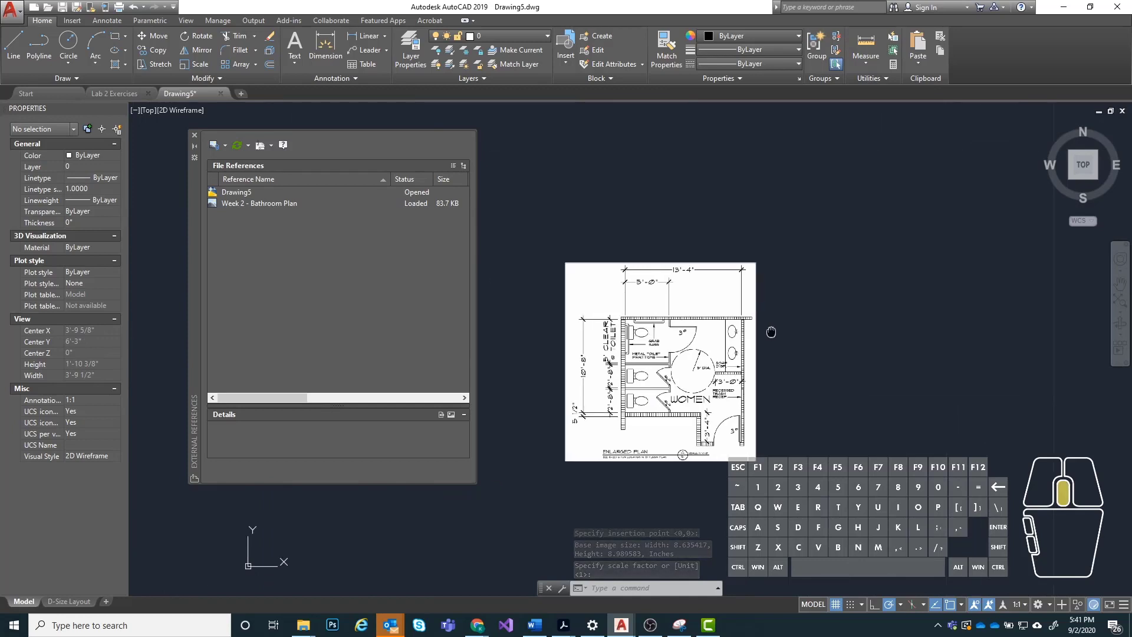
pyautogui.click(196, 133)
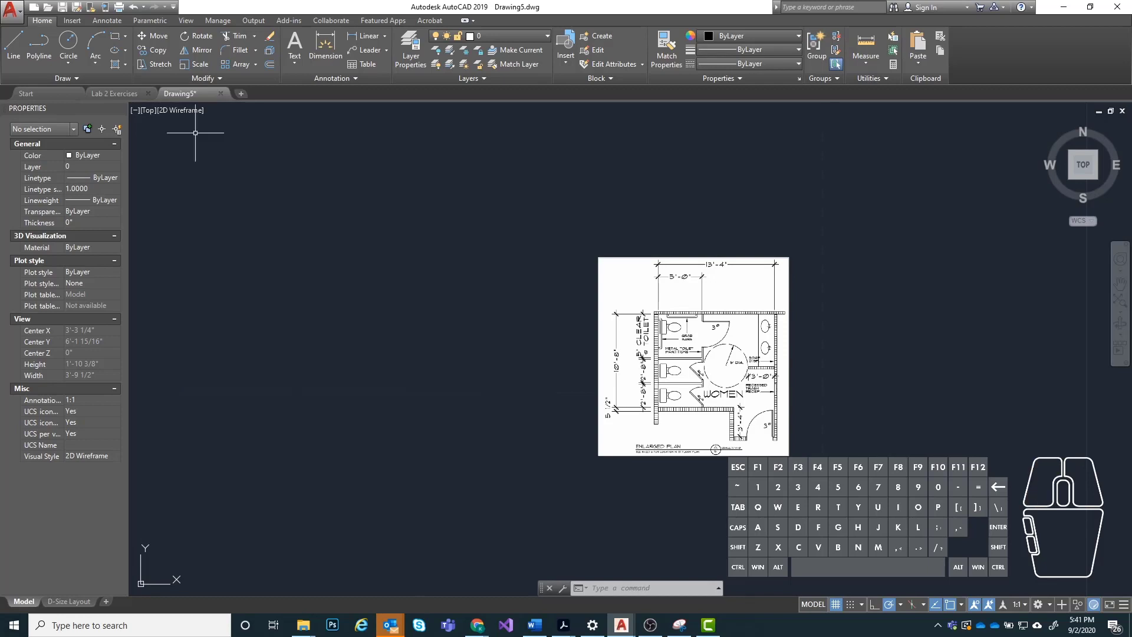
# Set the fade of the attached bathroom plan image to 75 and deselect it.
pyautogui.moveTo(807, 316); pyautogui.dragTo(670, 301, button='middle')
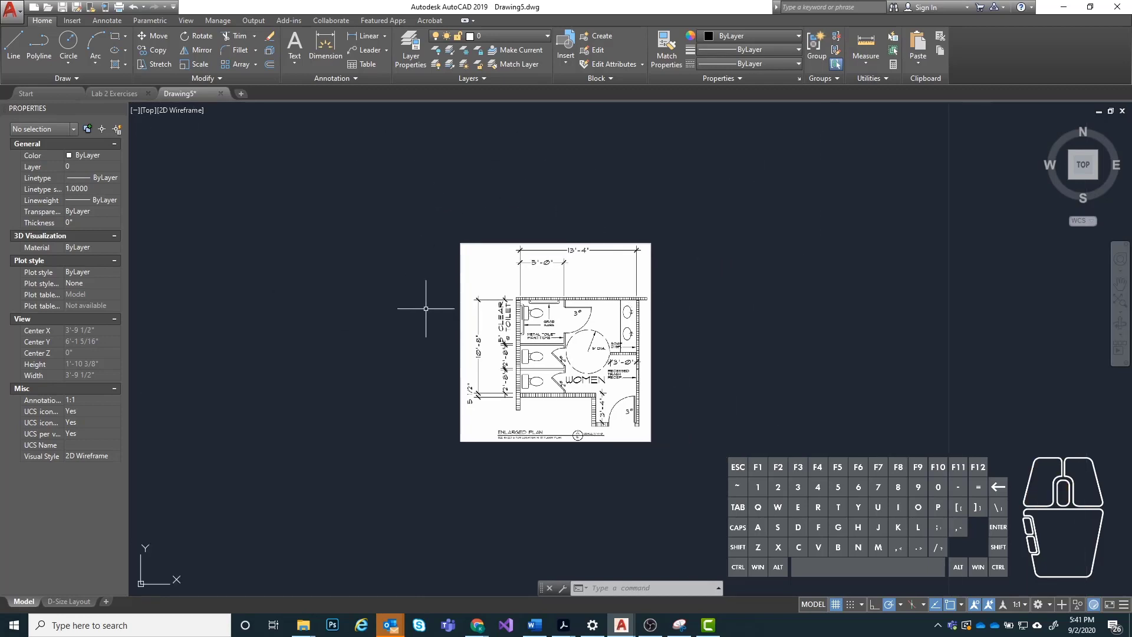
pyautogui.scroll(2, 701, 333)
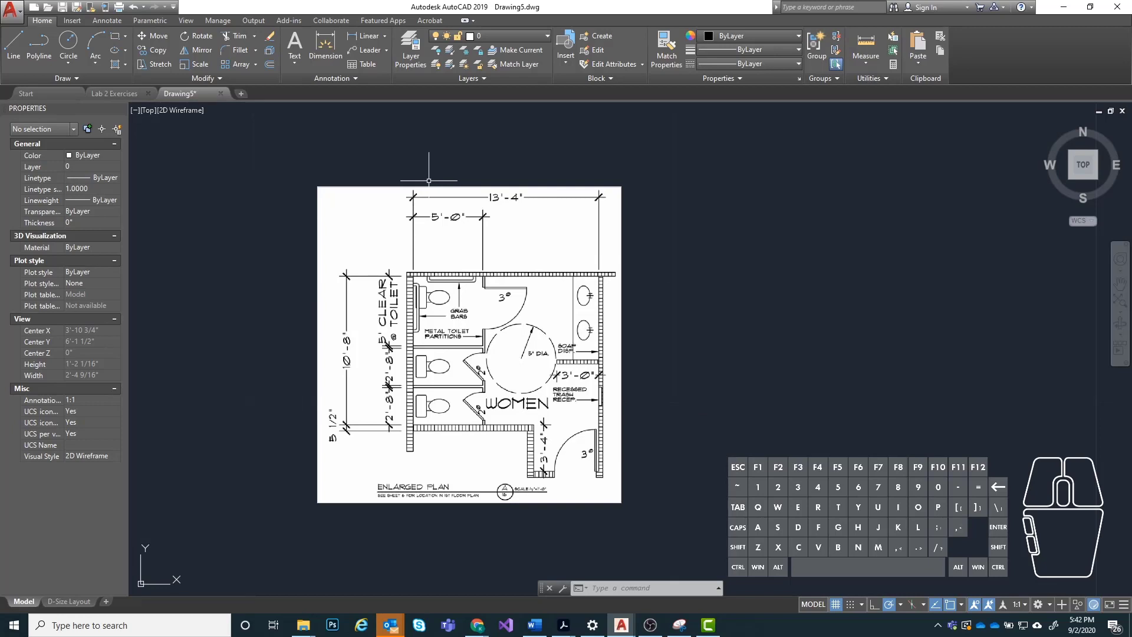
pyautogui.click(485, 184)
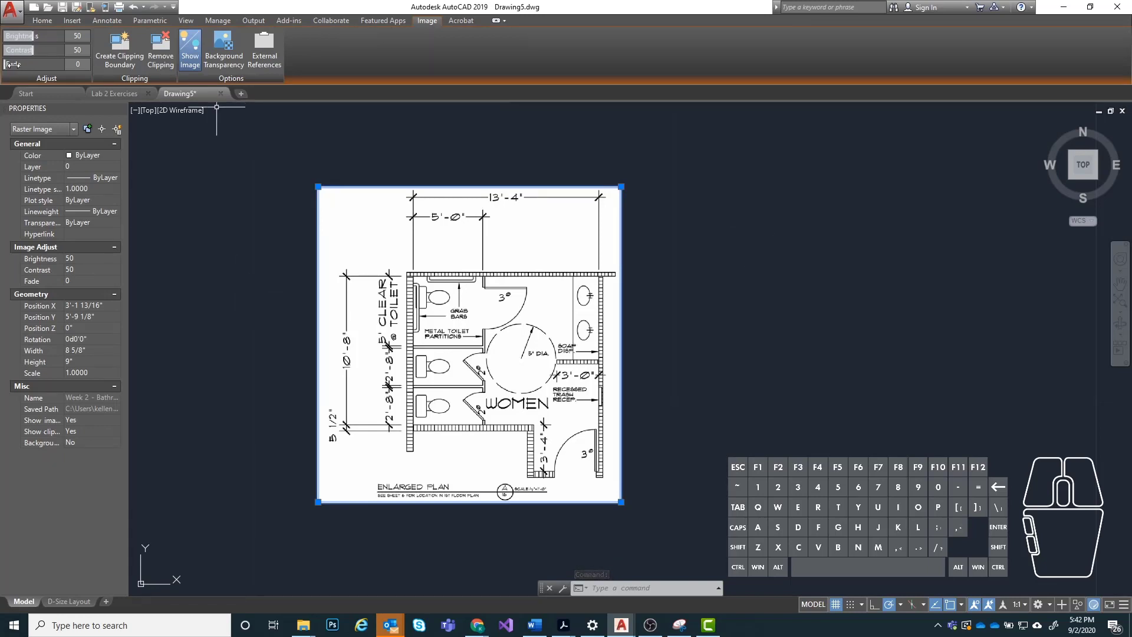
pyautogui.moveTo(7, 64); pyautogui.dragTo(68, 65)
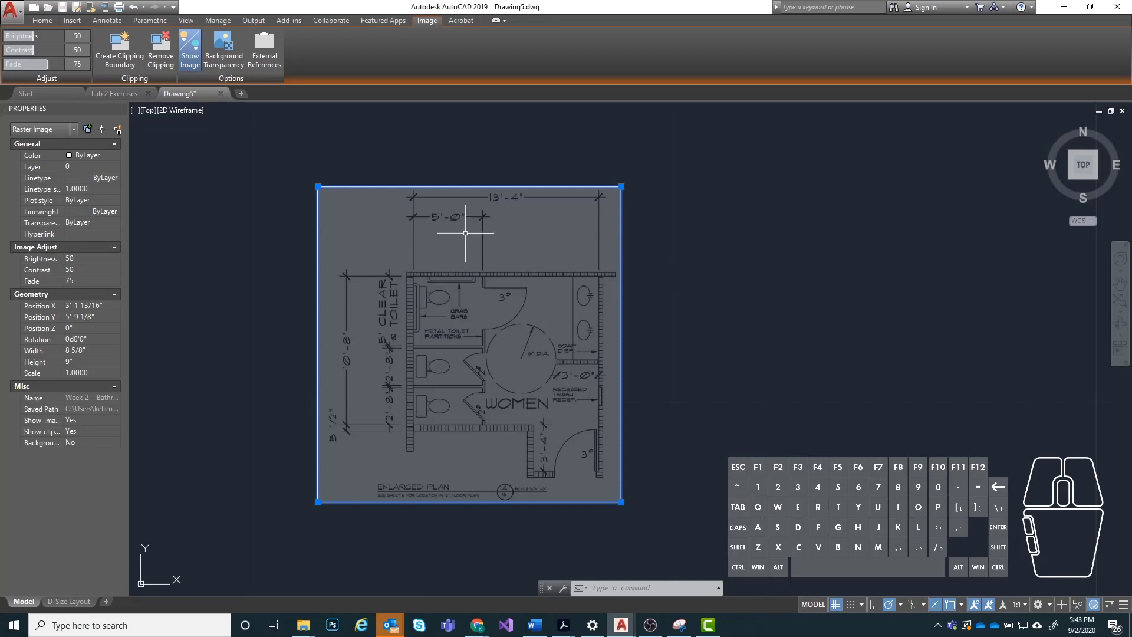
pyautogui.scroll(-2, 308, 269)
pyautogui.press('Escape')
# Measure the distance between the two tick marks of the 5'-0" dimension on the bathroom plan image.
pyautogui.scroll(5, 379, 222)
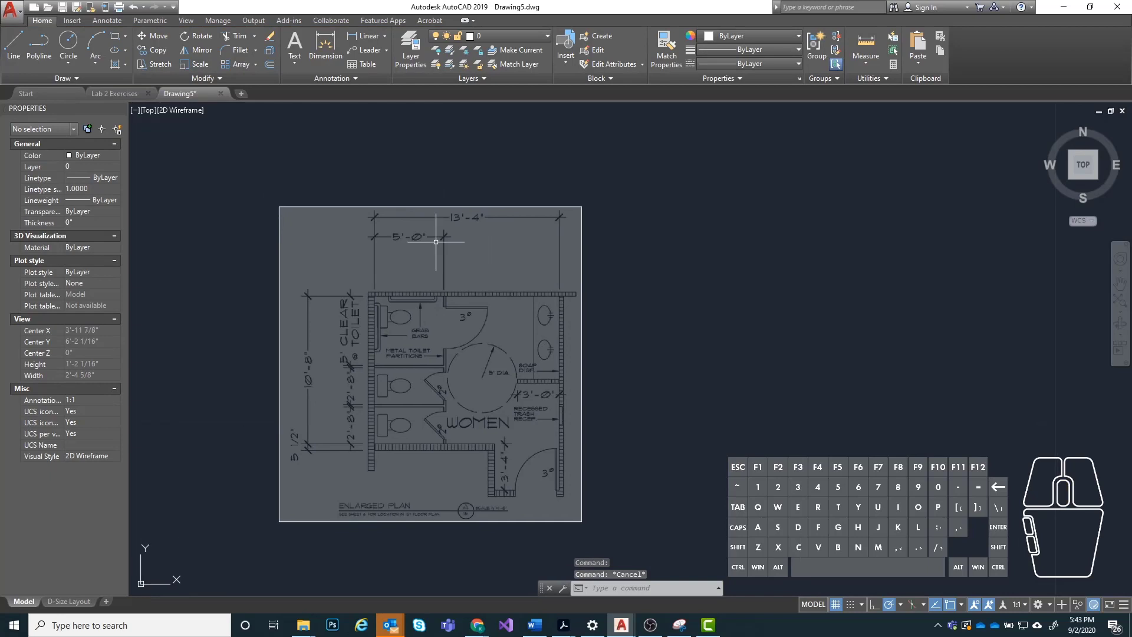
pyautogui.moveTo(443, 263); pyautogui.dragTo(483, 220, button='middle')
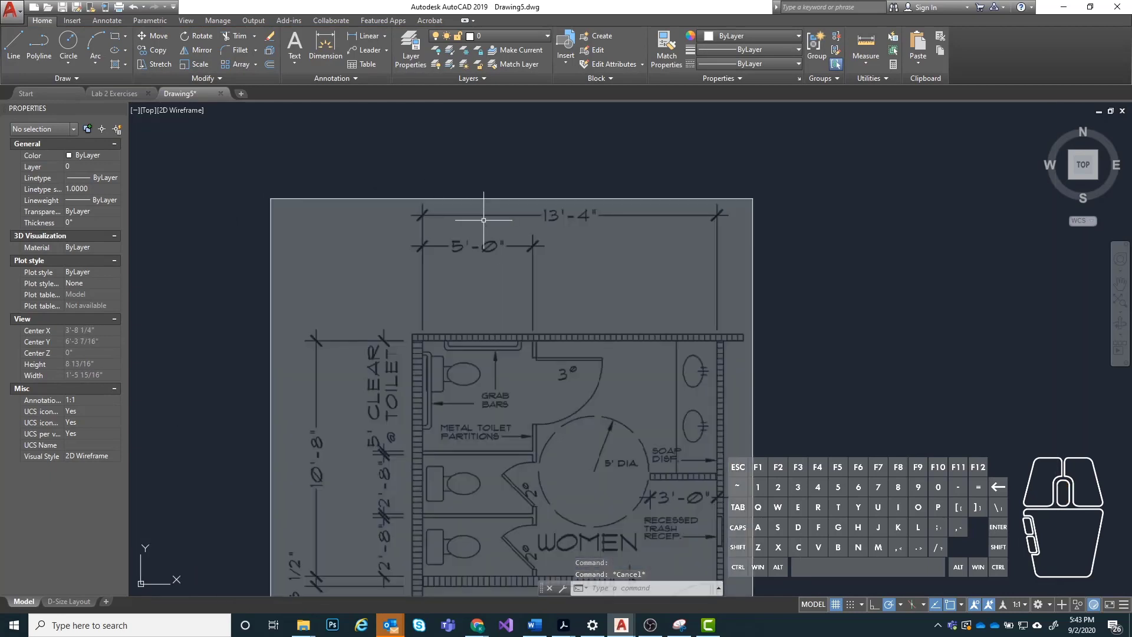
pyautogui.moveTo(595, 298); pyautogui.dragTo(569, 203, button='middle')
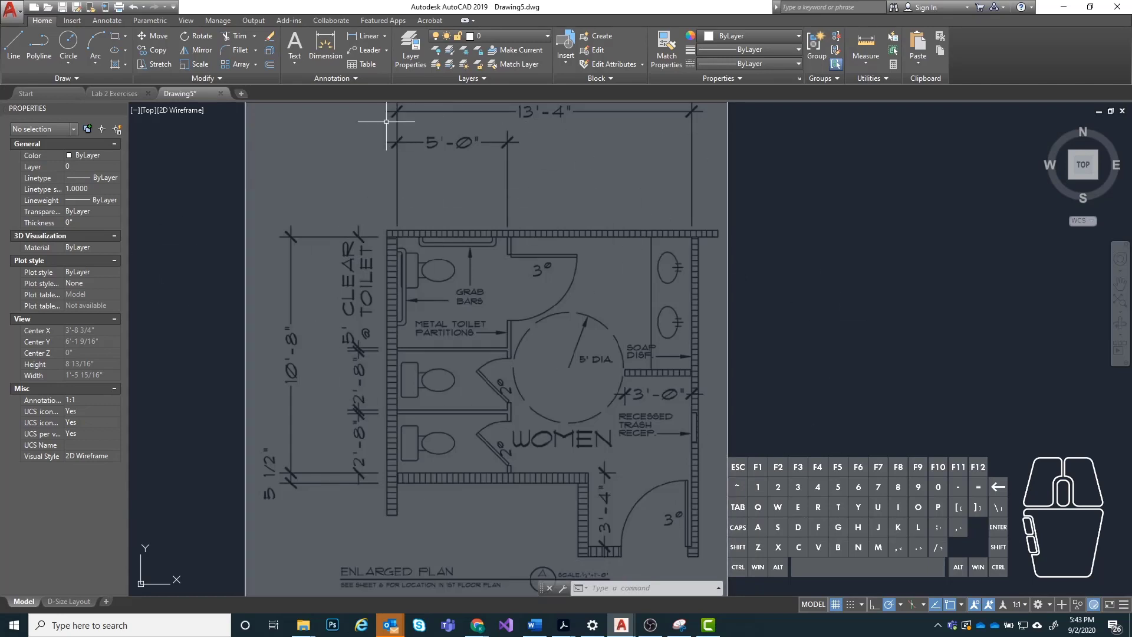
pyautogui.moveTo(788, 205); pyautogui.dragTo(772, 219, button='middle')
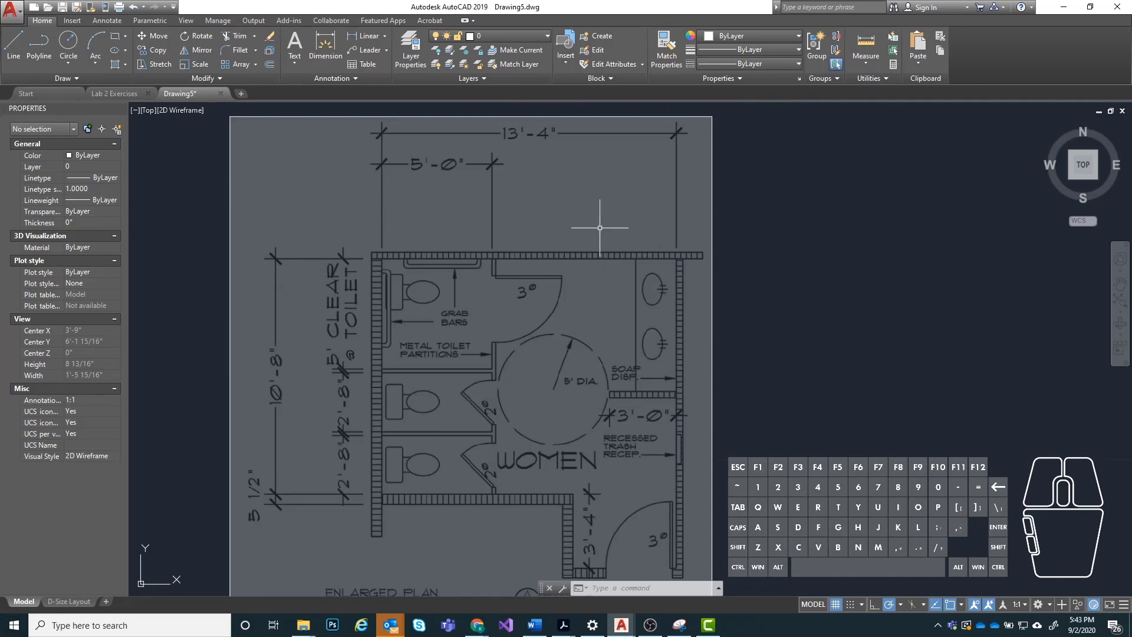
pyautogui.moveTo(599, 230); pyautogui.dragTo(546, 267, button='middle')
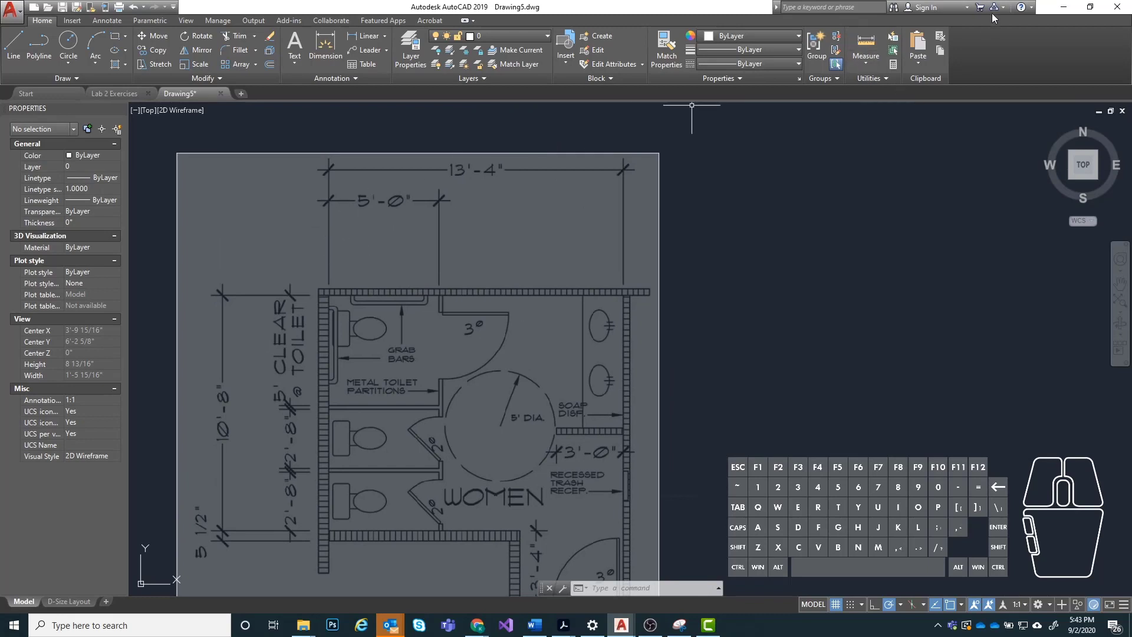
pyautogui.click(860, 38)
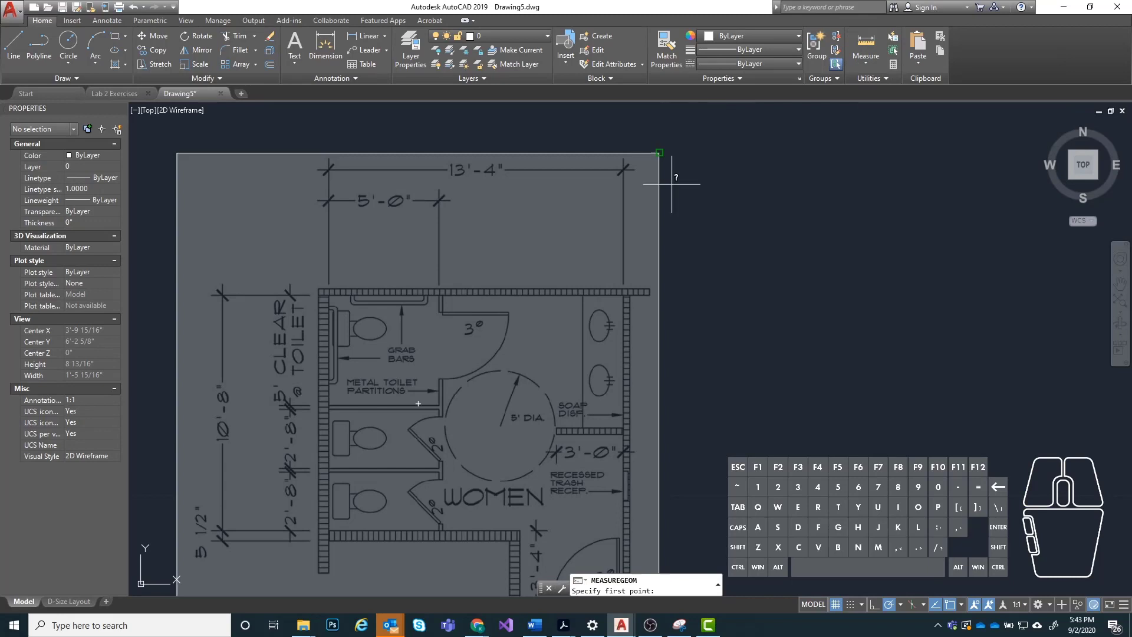
pyautogui.scroll(8, 345, 215)
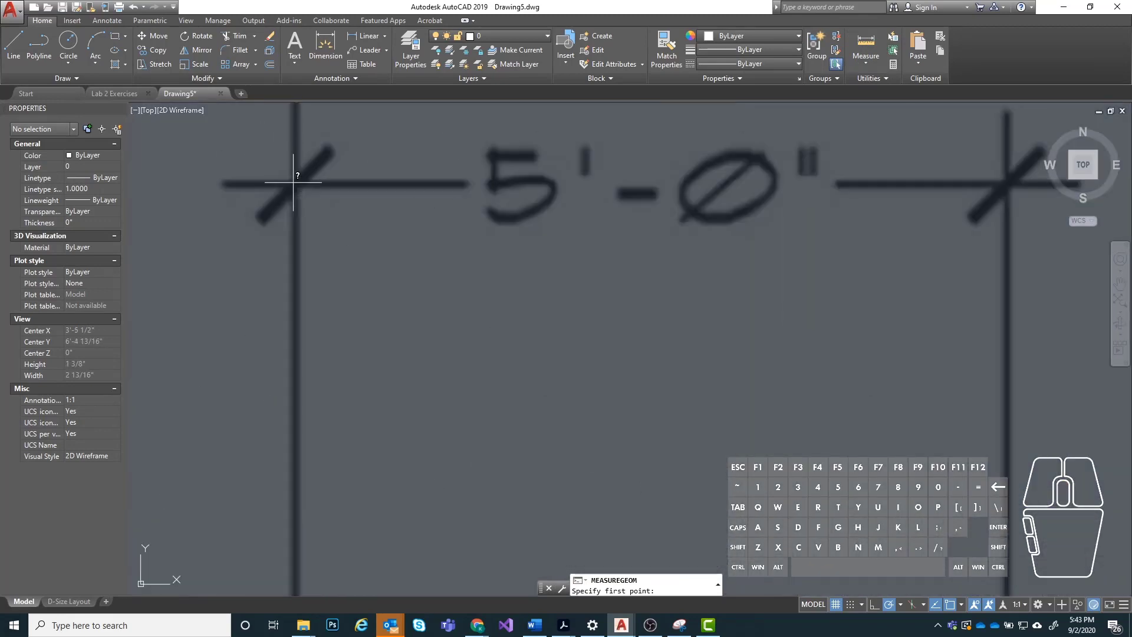
pyautogui.scroll(2, 296, 183)
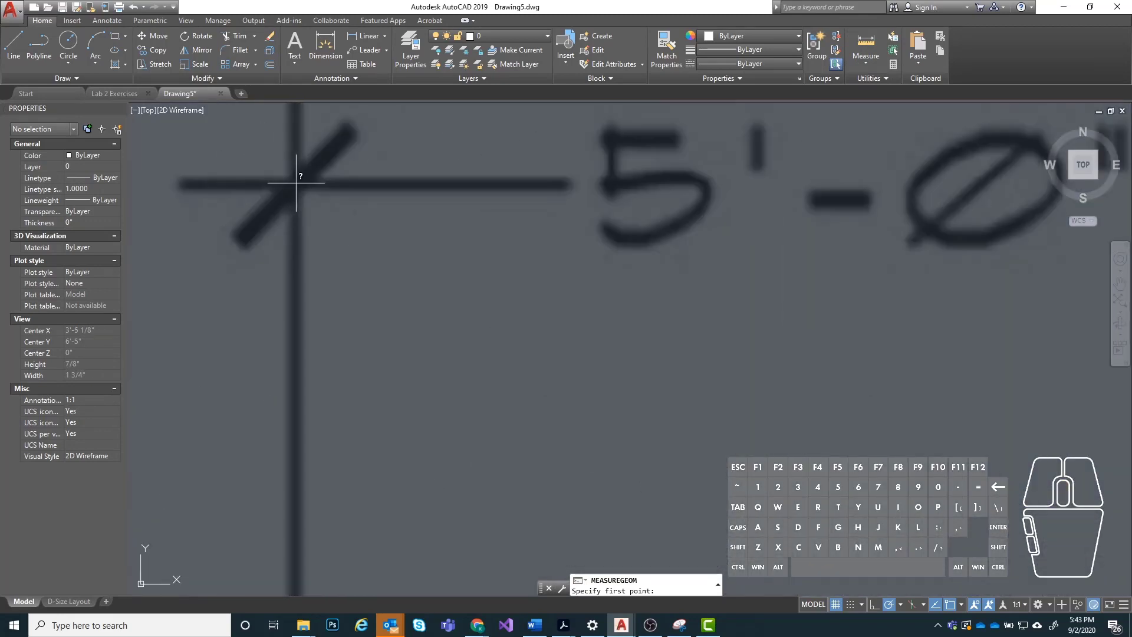
pyautogui.scroll(-3, 296, 183)
pyautogui.scroll(3, 296, 182)
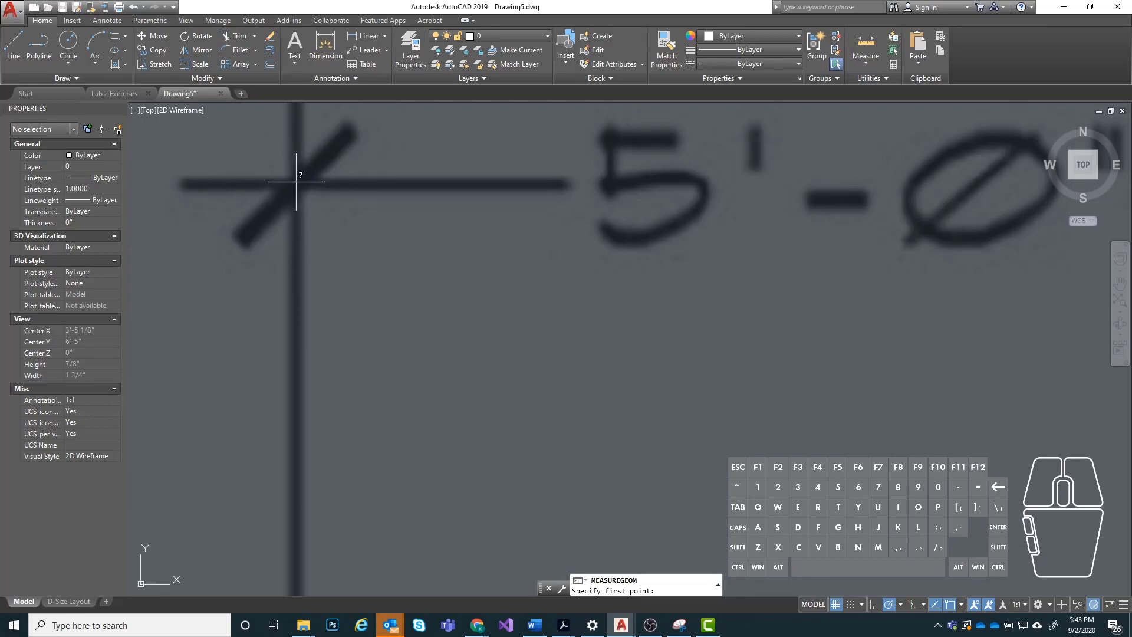
pyautogui.click(296, 182)
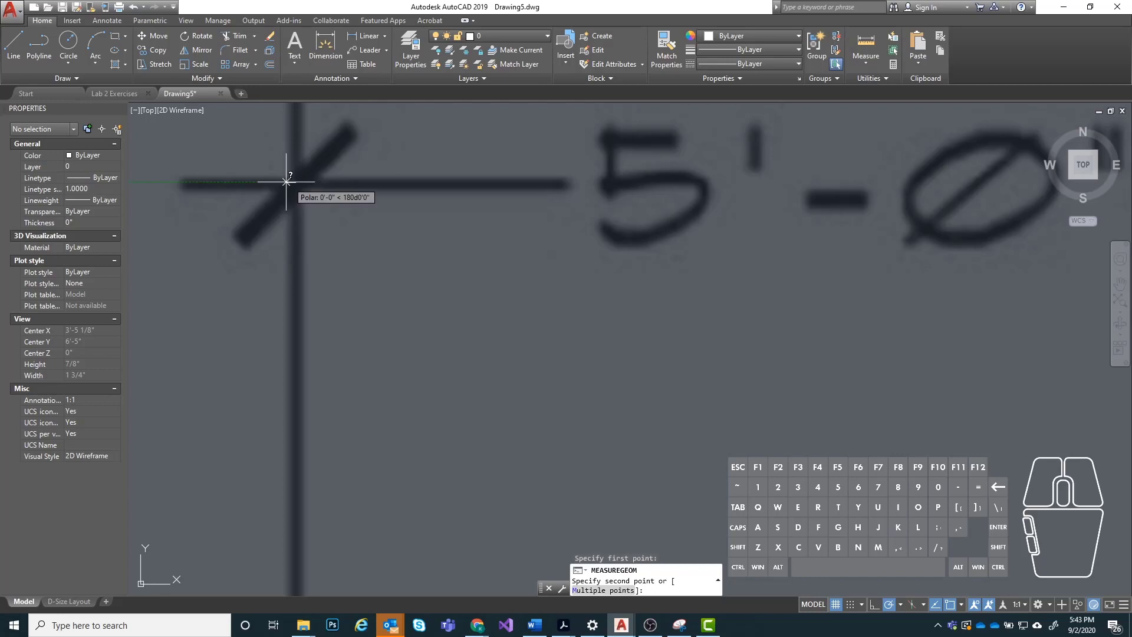
pyautogui.scroll(-5, 298, 189)
pyautogui.scroll(2, 512, 180)
pyautogui.scroll(3, 508, 187)
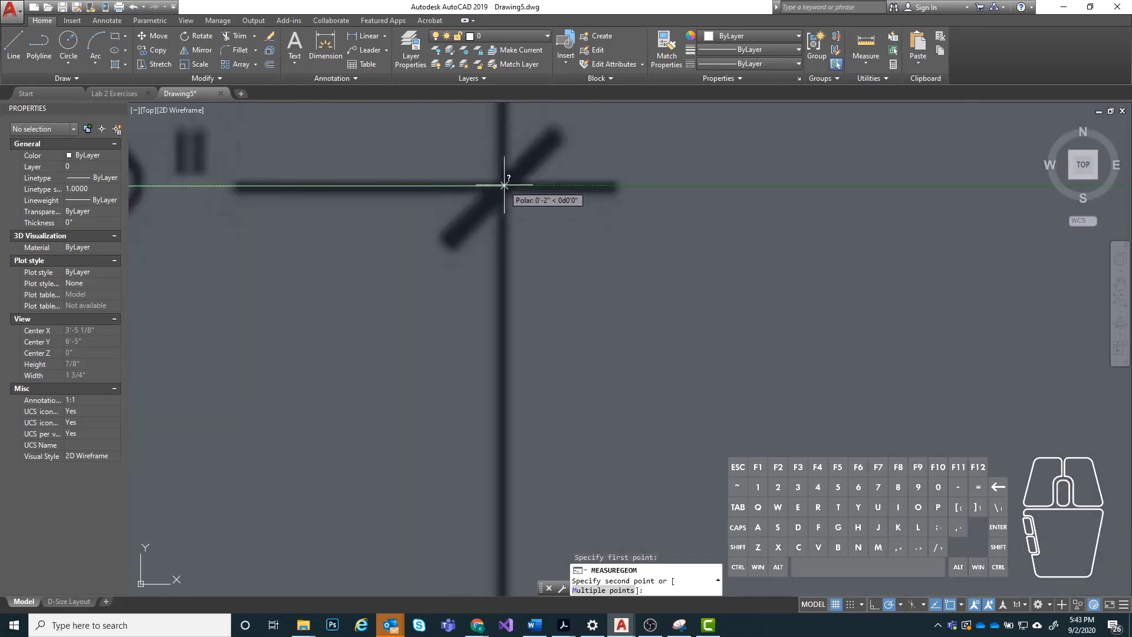
pyautogui.click(503, 185)
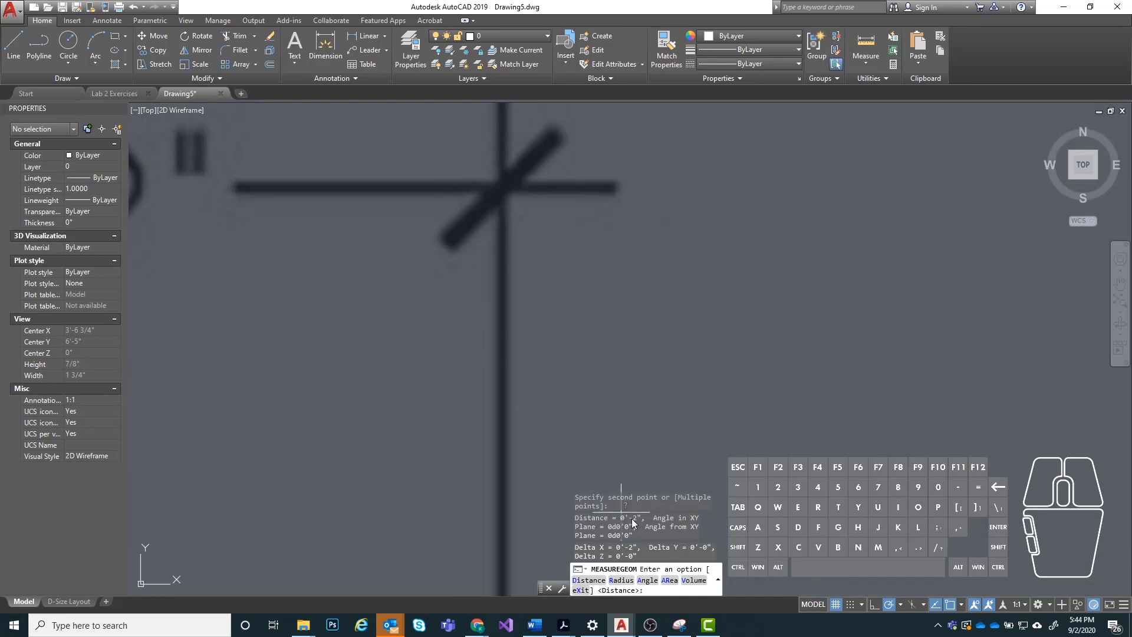
# Draw a horizontal 5' reference line rightward from the left tick mark of the image's 5'-0" dimension.
pyautogui.scroll(-3, 648, 265)
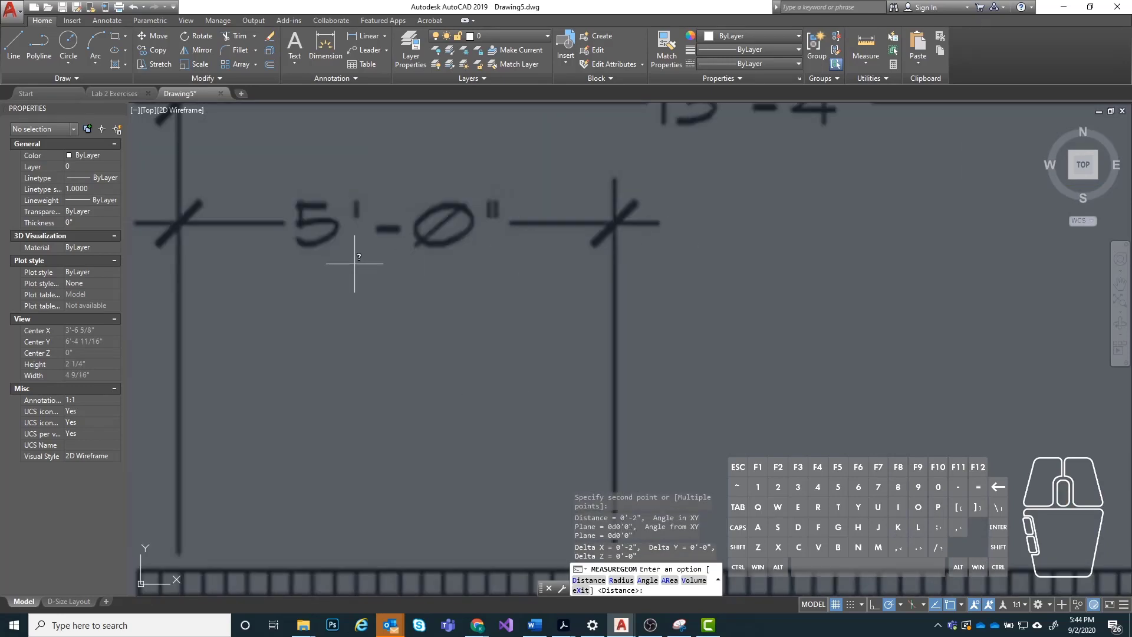
pyautogui.moveTo(366, 252); pyautogui.dragTo(412, 295, button='middle')
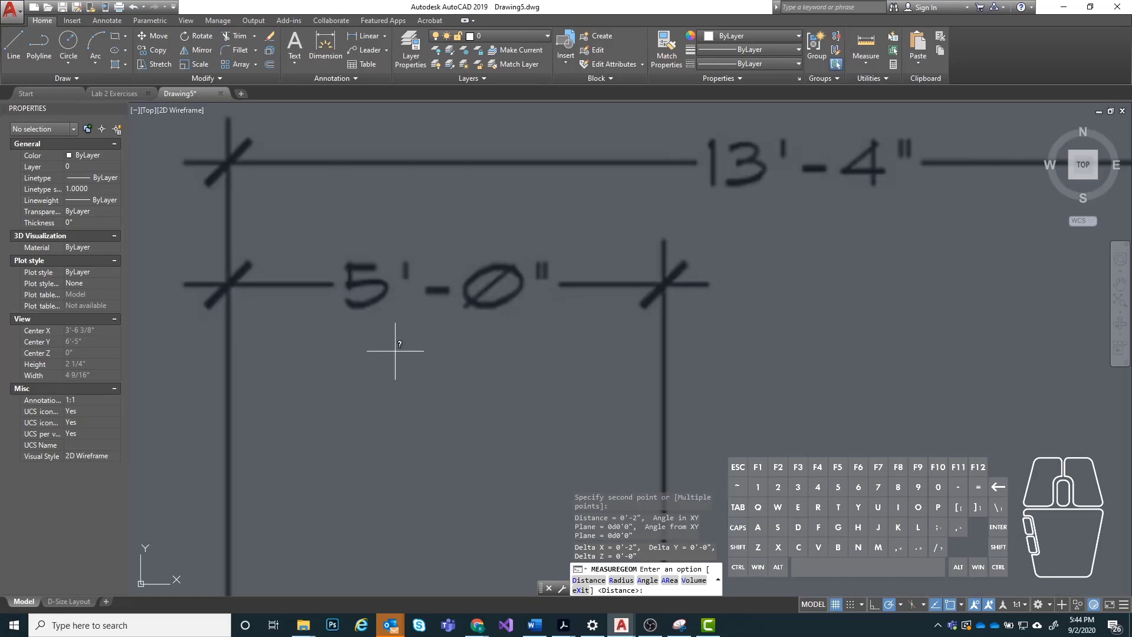
pyautogui.scroll(-4, 361, 321)
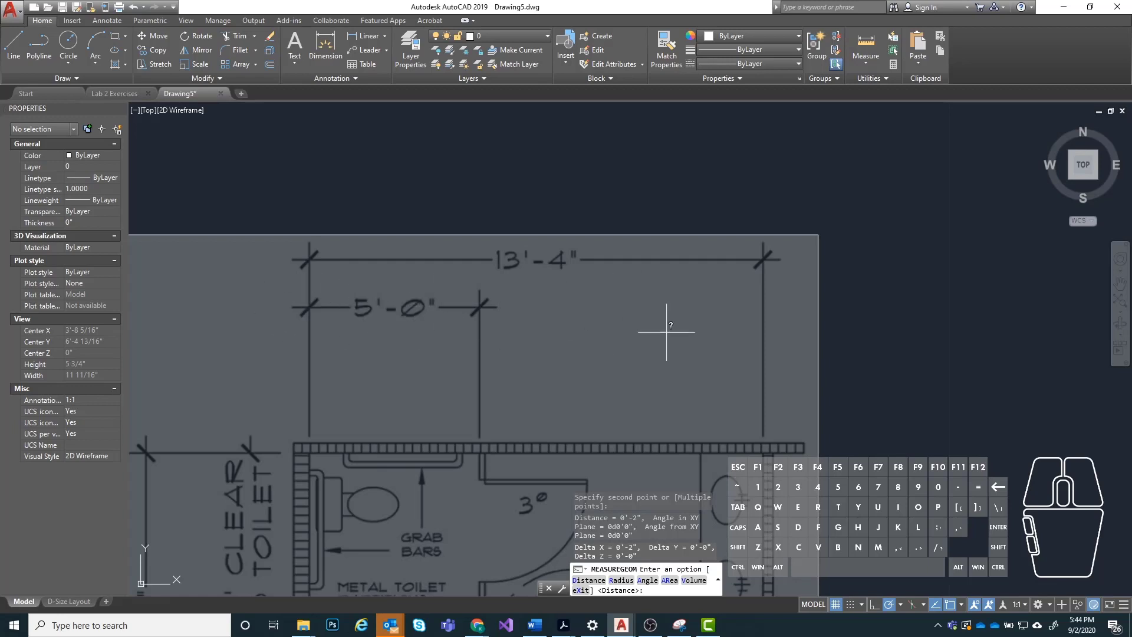
pyautogui.scroll(-2, 703, 257)
pyautogui.moveTo(568, 320); pyautogui.dragTo(505, 245, button='middle')
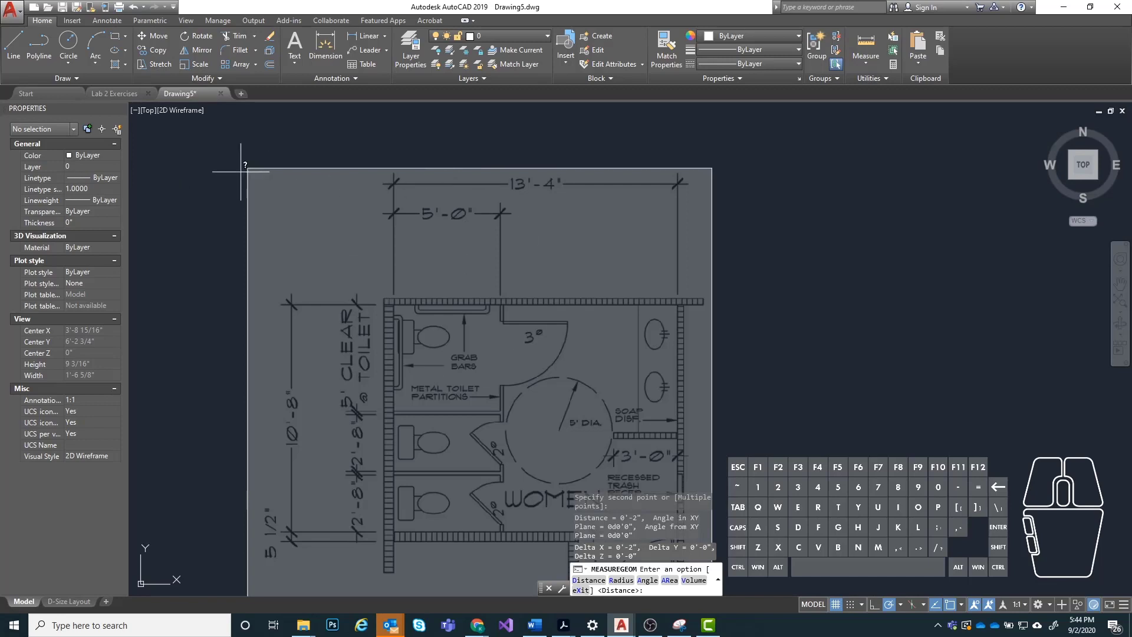
pyautogui.click(10, 47)
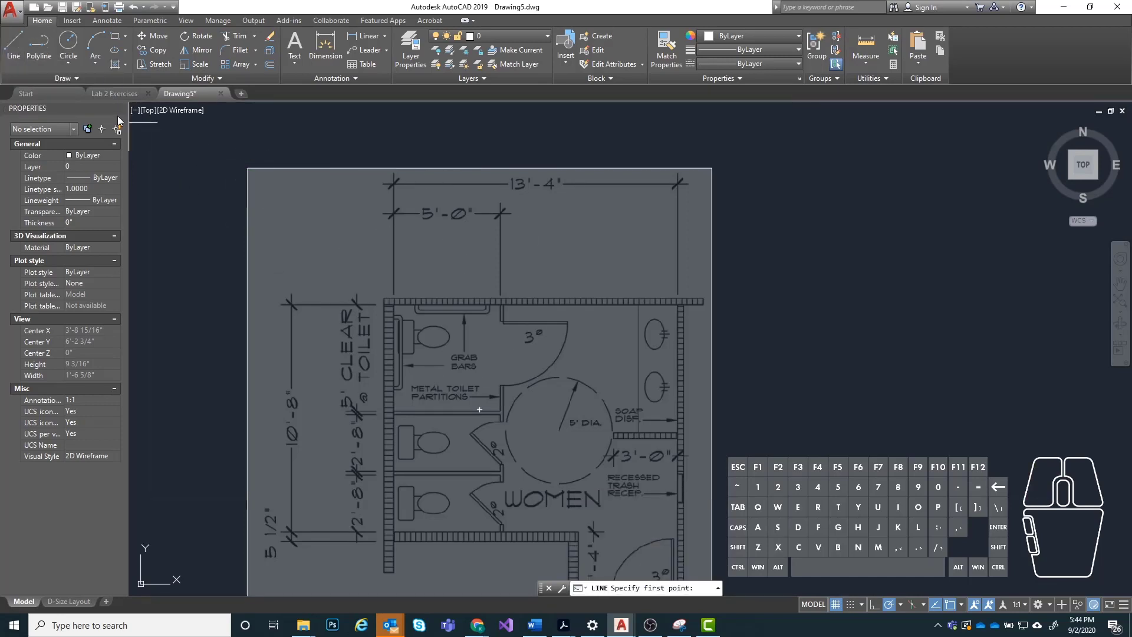
pyautogui.scroll(8, 391, 206)
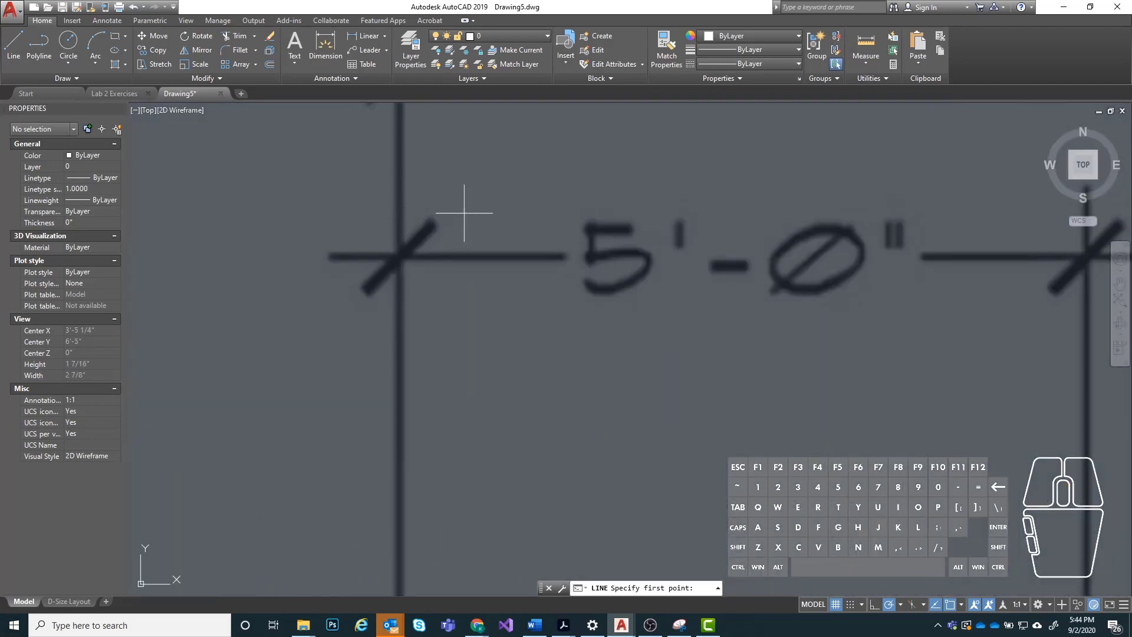
pyautogui.scroll(4, 389, 255)
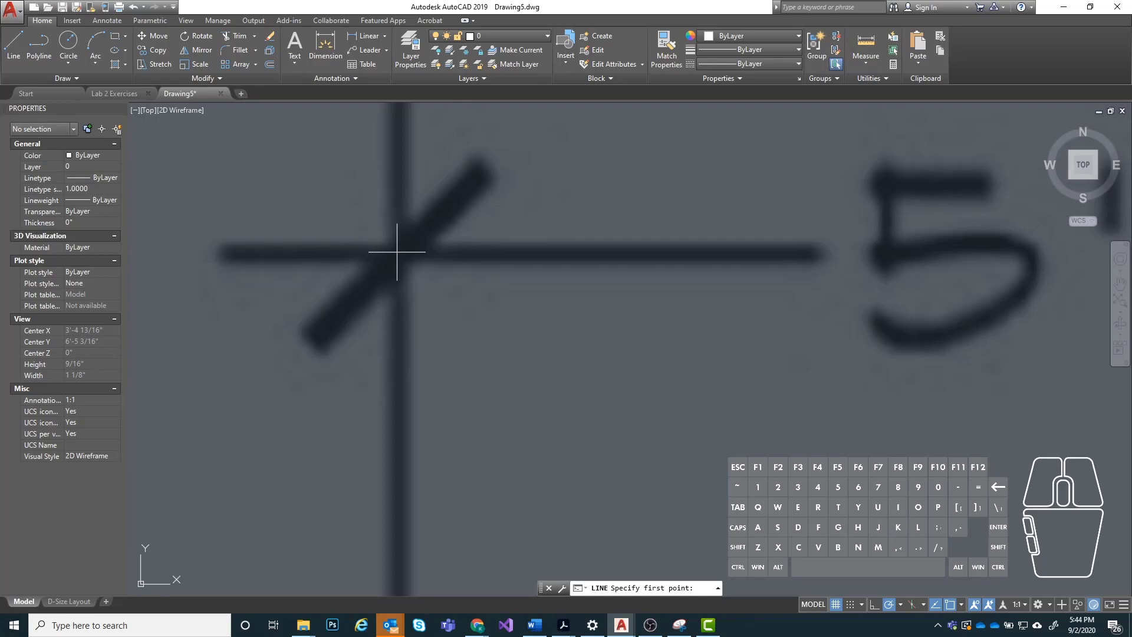
pyautogui.click(397, 252)
pyautogui.scroll(-10, 316, 247)
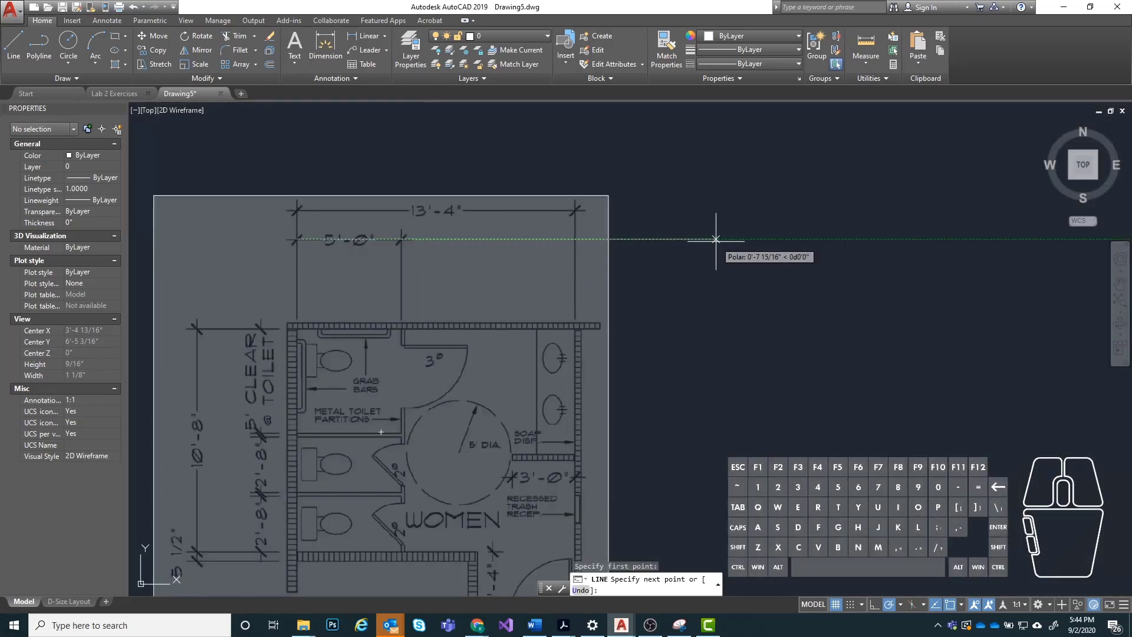
pyautogui.write('5')
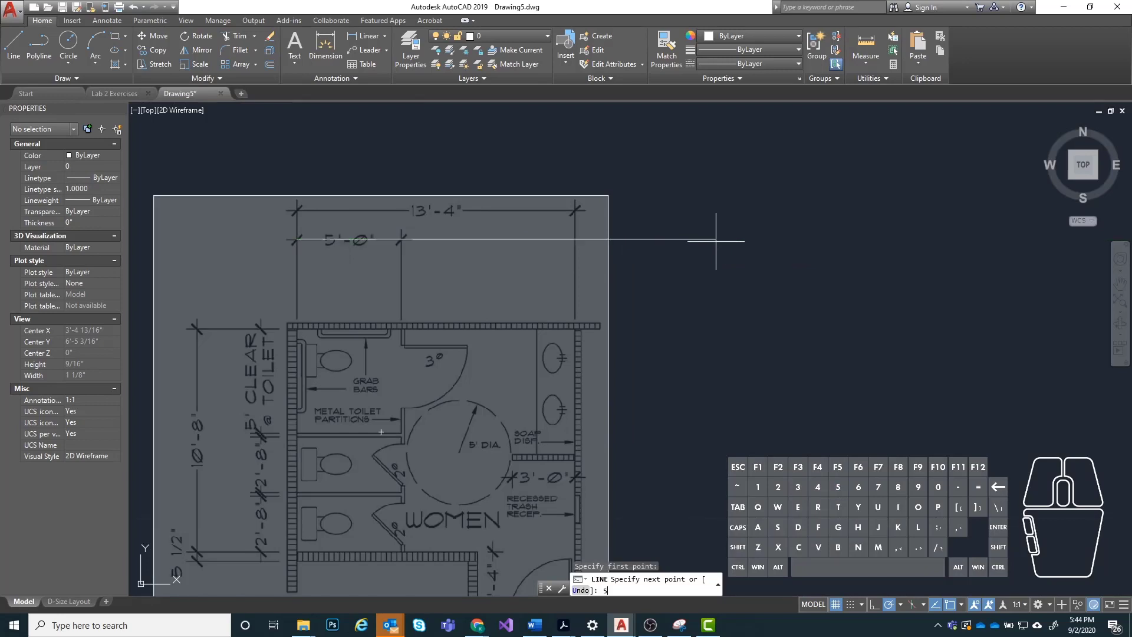
pyautogui.write("'")
pyautogui.press('Return')
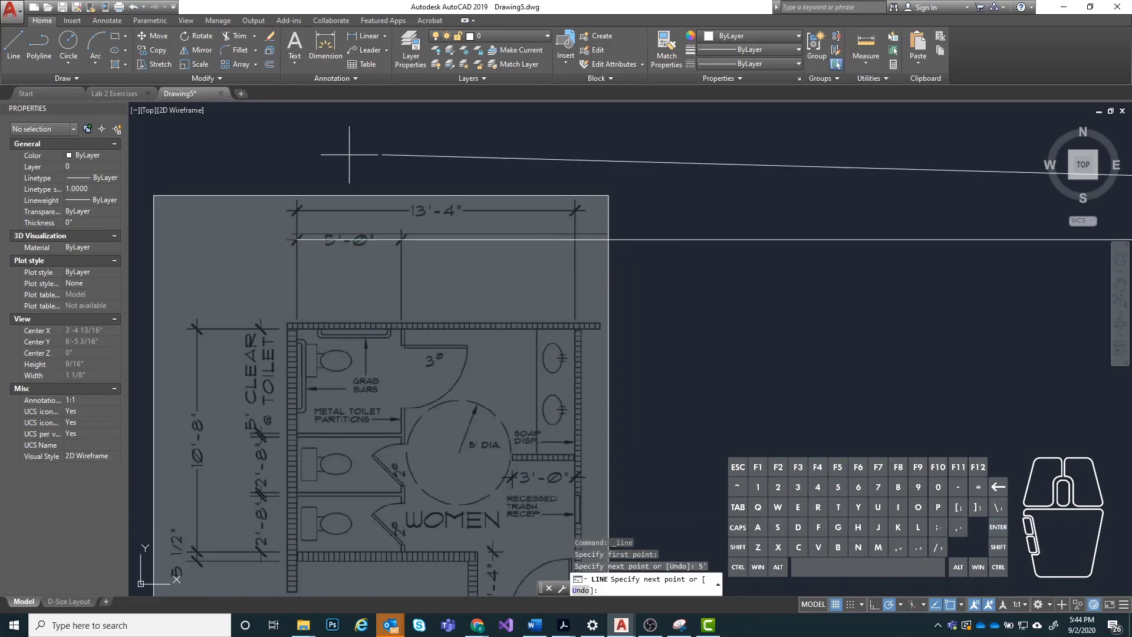
pyautogui.scroll(-5, 298, 214)
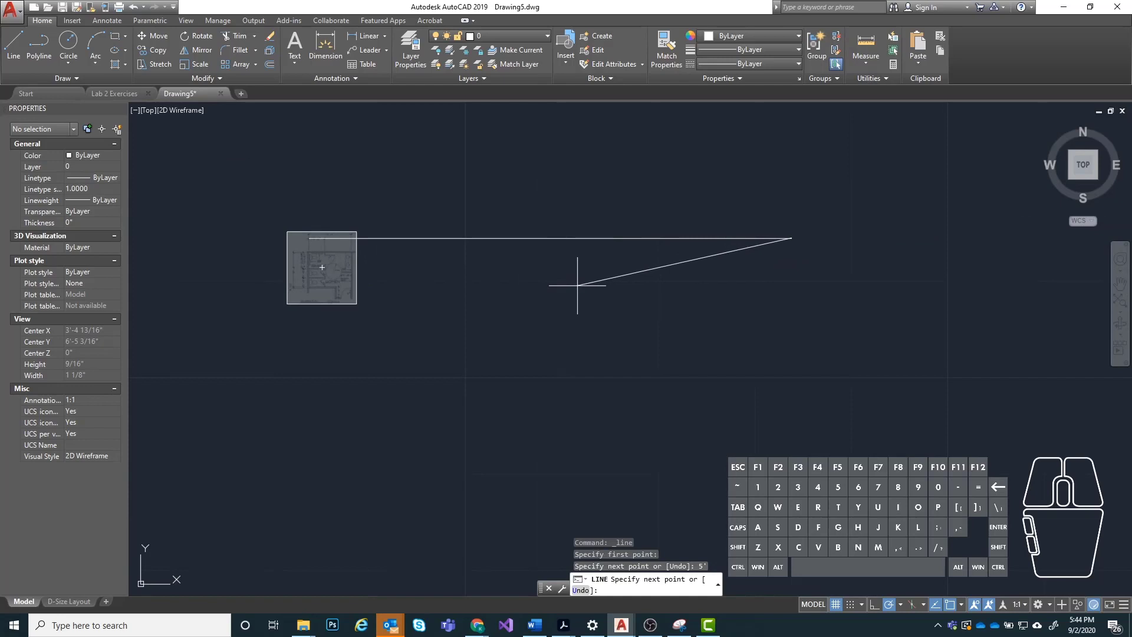
pyautogui.press('Escape')
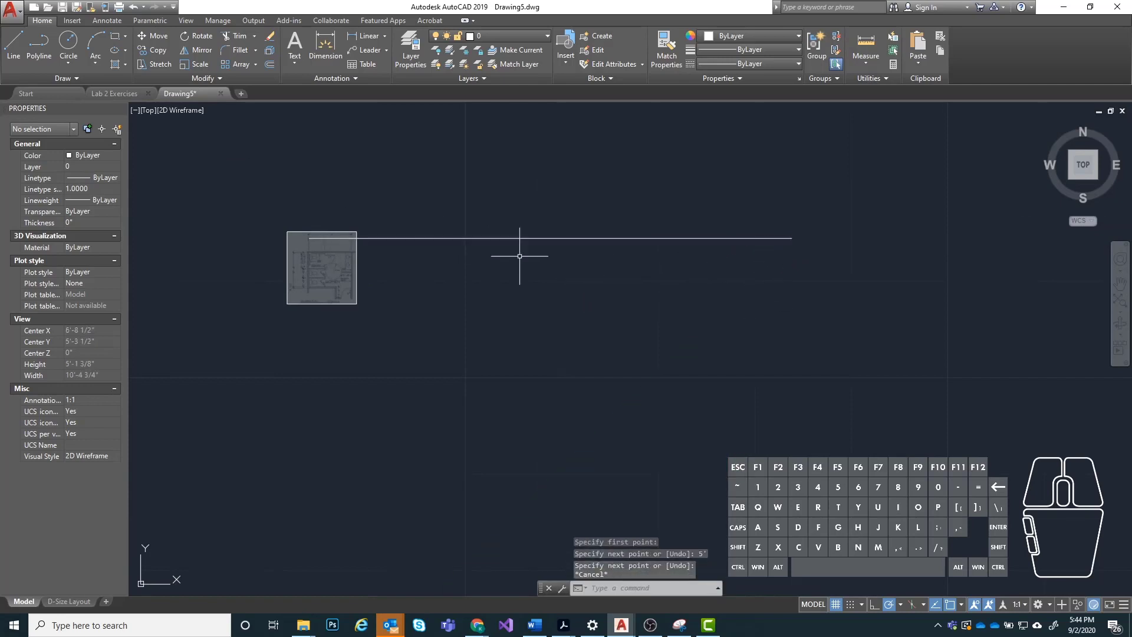
# Select the 5' reference line, compare its length with the 5'-0" dimension in the plan image, and deselect it.
pyautogui.moveTo(416, 220); pyautogui.dragTo(413, 252, button='middle')
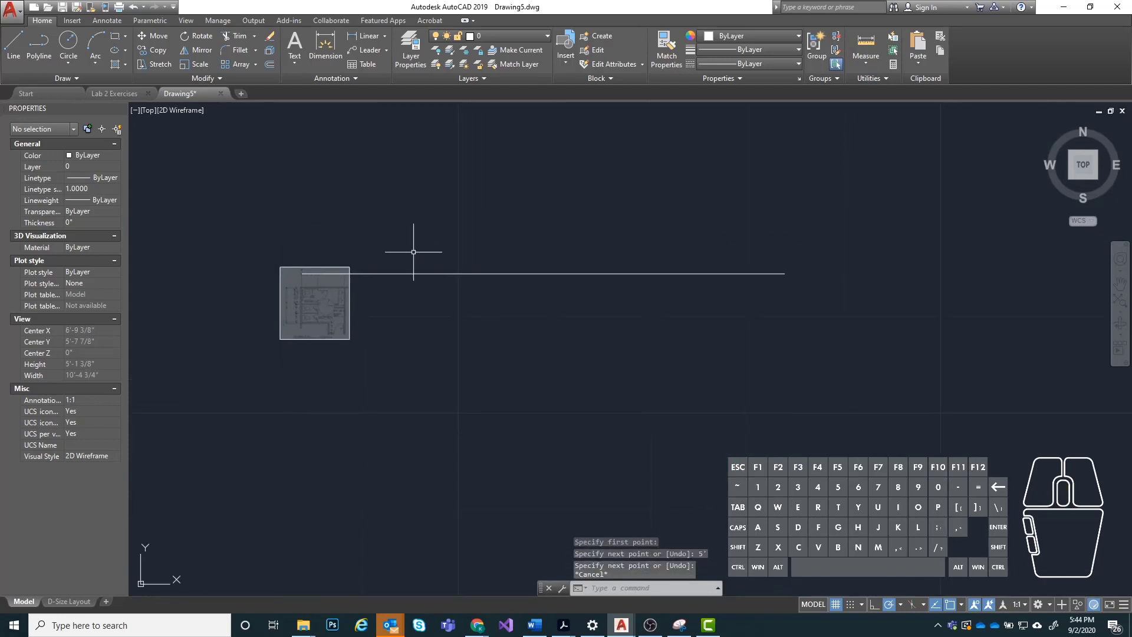
pyautogui.click(476, 274)
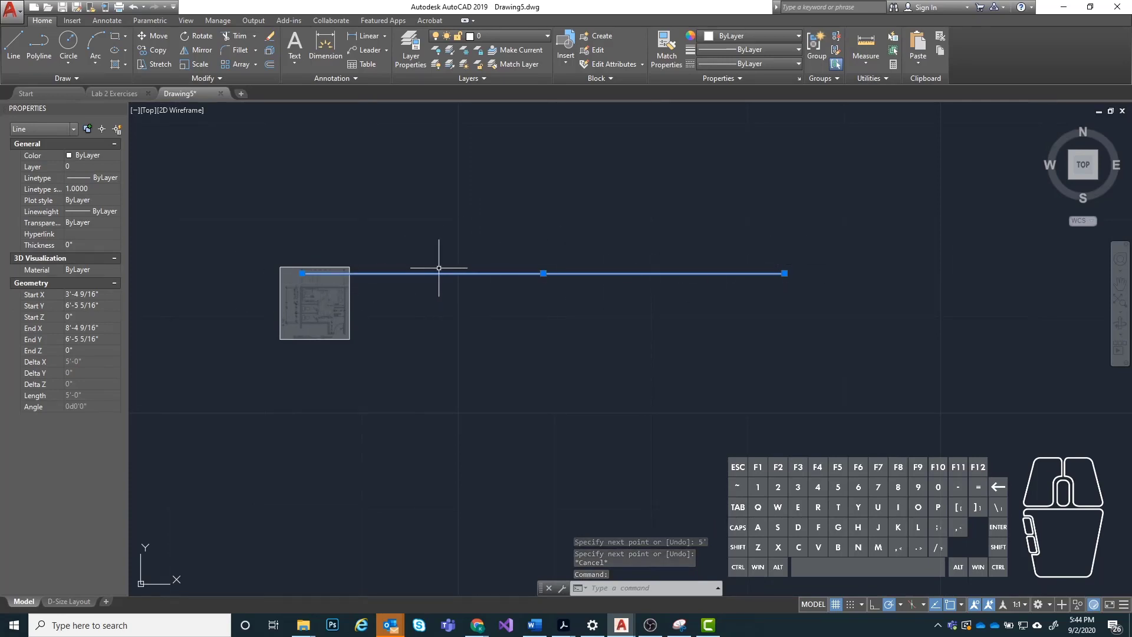
pyautogui.scroll(3, 442, 270)
pyautogui.scroll(-1, 324, 274)
pyautogui.scroll(5, 285, 280)
pyautogui.scroll(4, 285, 280)
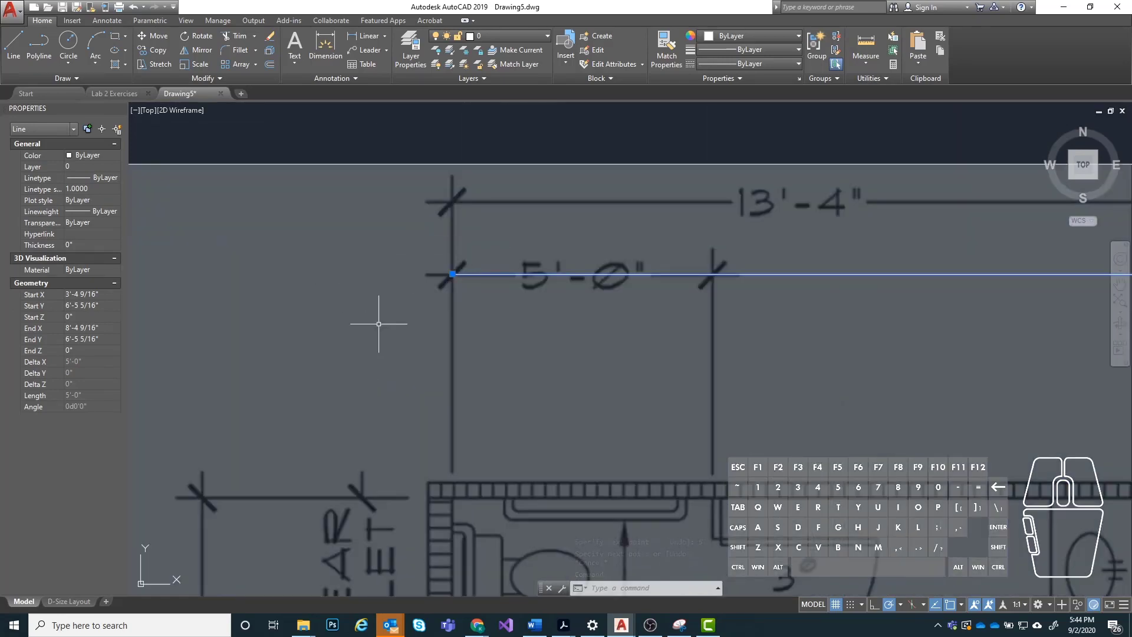
pyautogui.scroll(-4, 358, 259)
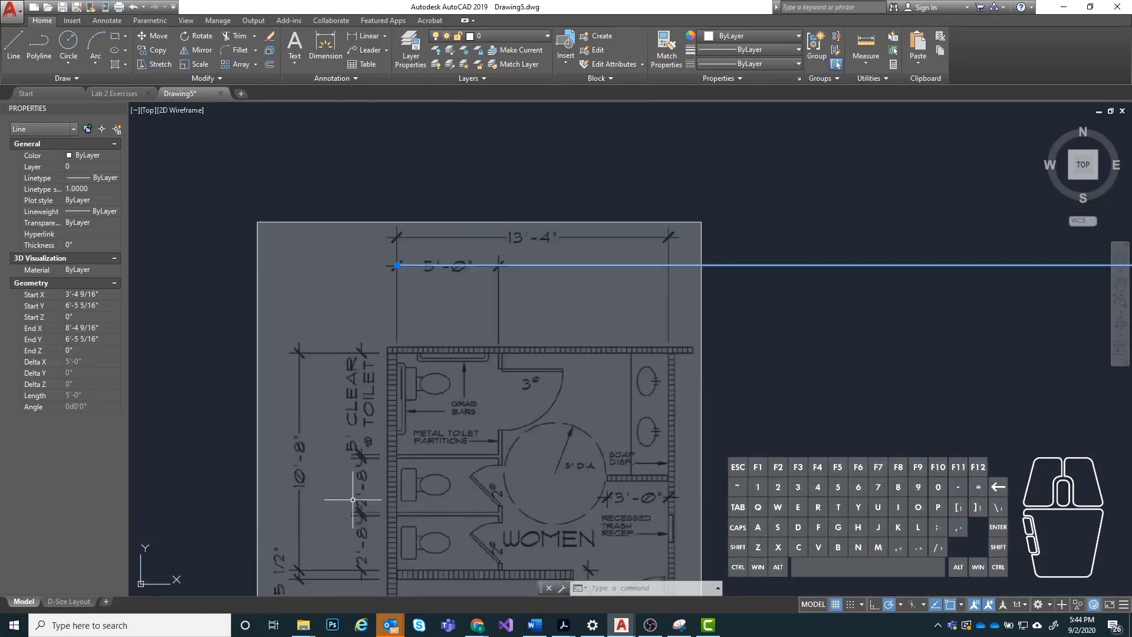
pyautogui.scroll(-6, 289, 274)
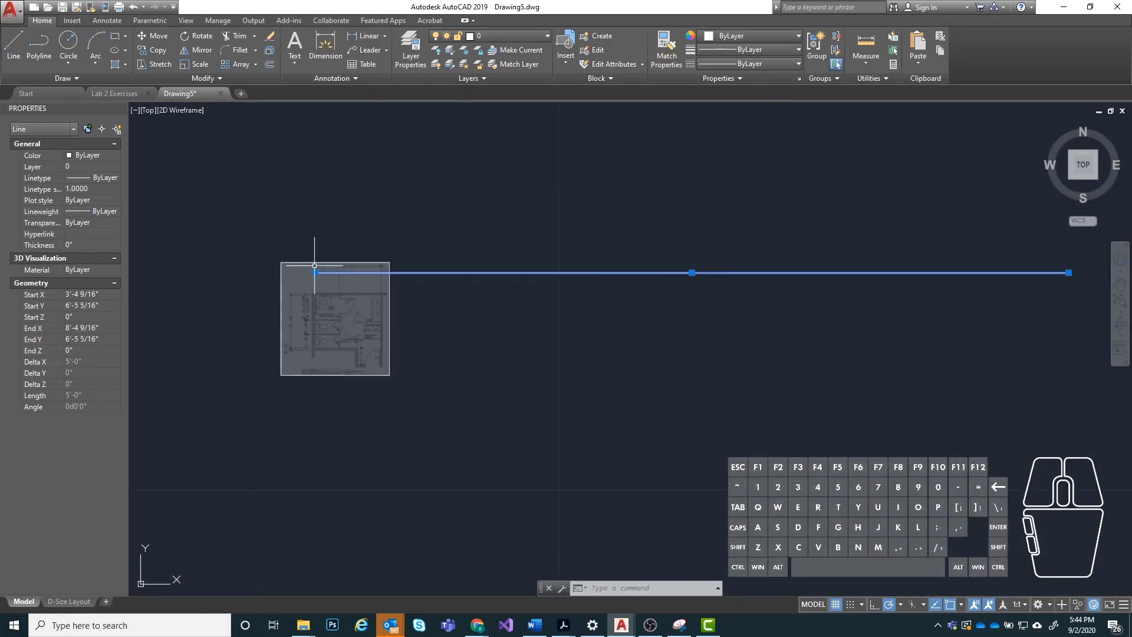
pyautogui.moveTo(459, 287)
pyautogui.mouseDown(button='middle')
pyautogui.moveTo(383, 289)
pyautogui.moveTo(394, 309)
pyautogui.mouseUp(button='middle')
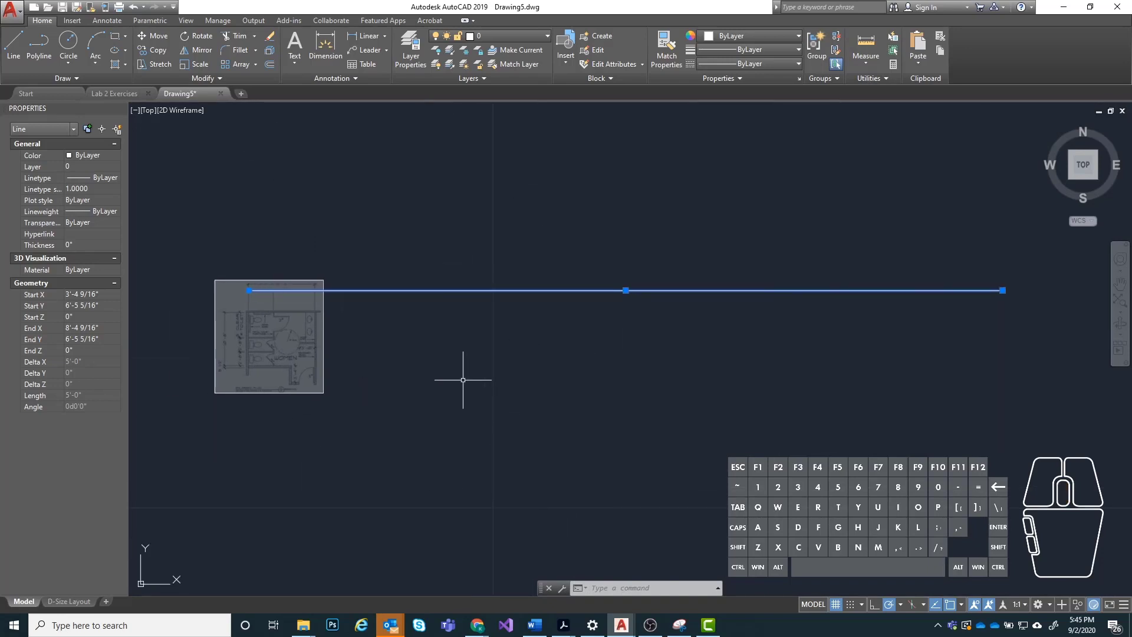
pyautogui.press('Escape')
pyautogui.press('Escape')
# Start scaling the bathroom plan image with its base point at the left tick mark of the 5'-0" dimension.
pyautogui.moveTo(204, 337); pyautogui.dragTo(305, 333, button='middle')
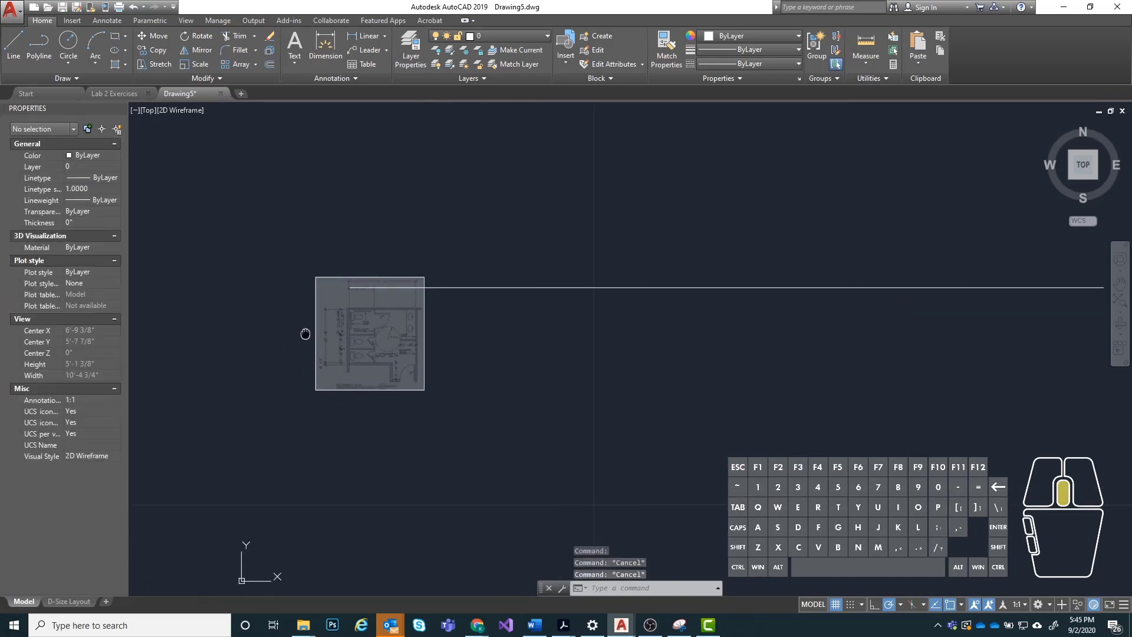
pyautogui.scroll(5, 356, 284)
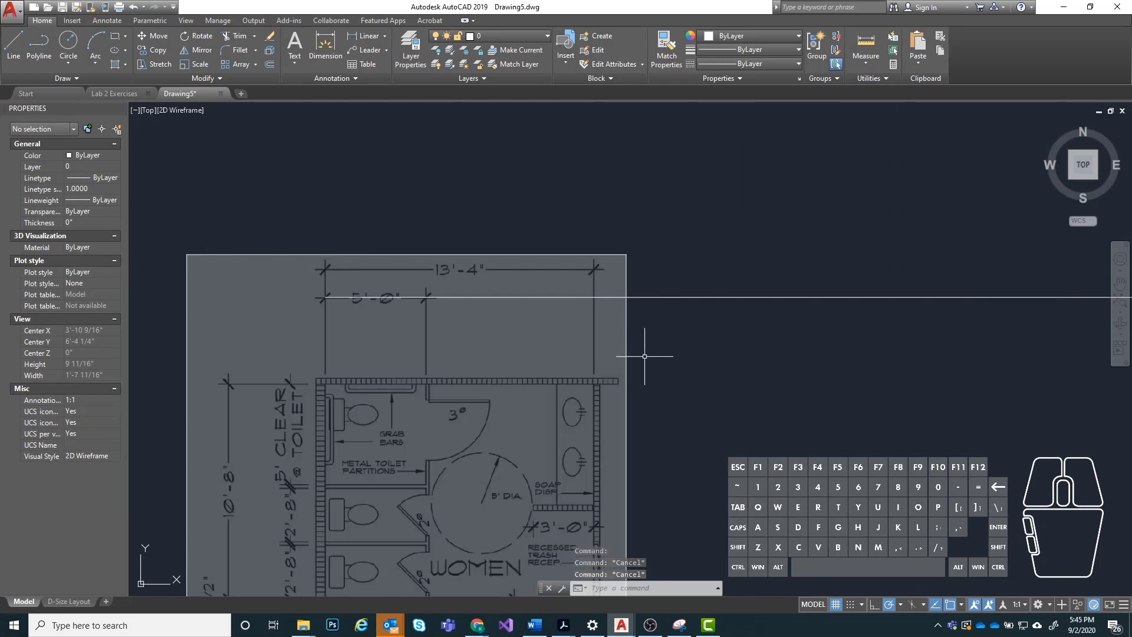
pyautogui.click(626, 353)
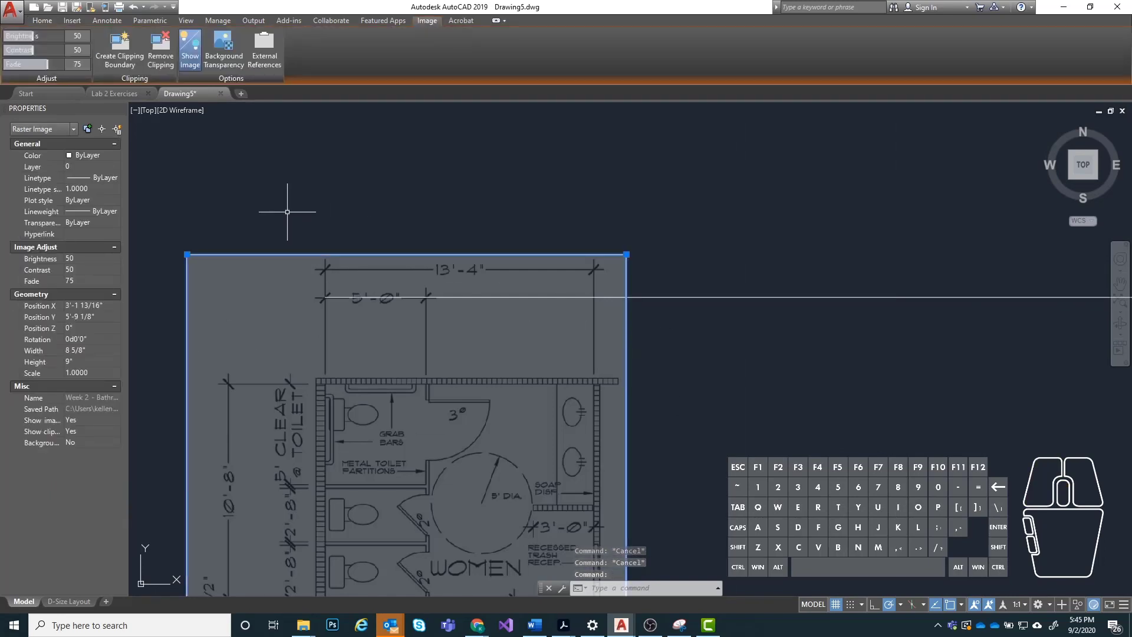
pyautogui.write('scale')
pyautogui.press('Return')
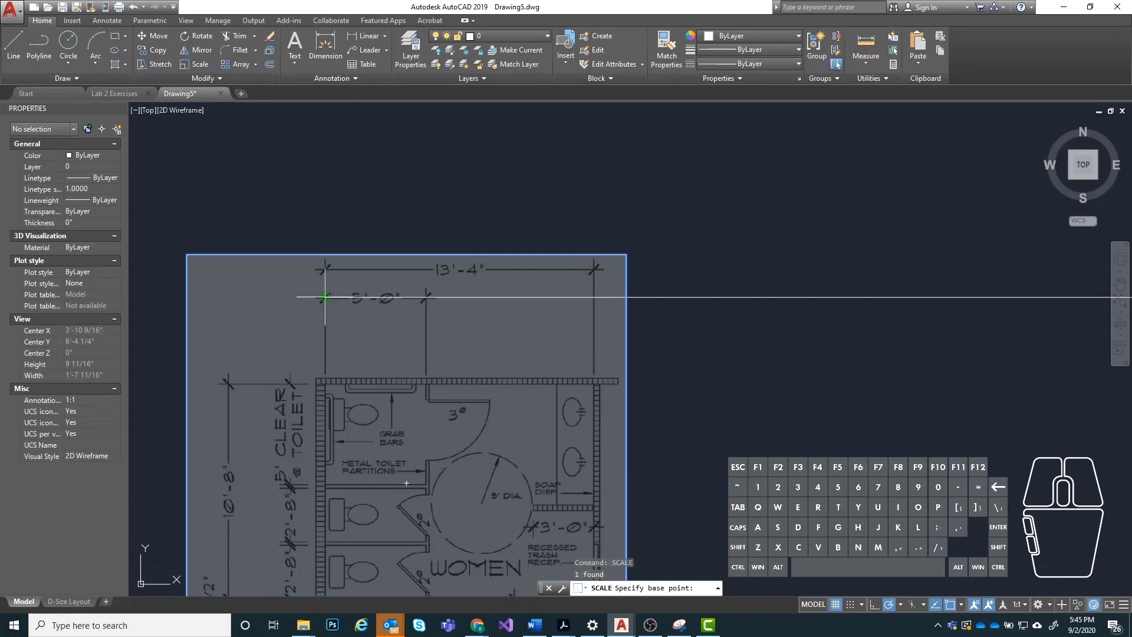
pyautogui.scroll(10, 325, 297)
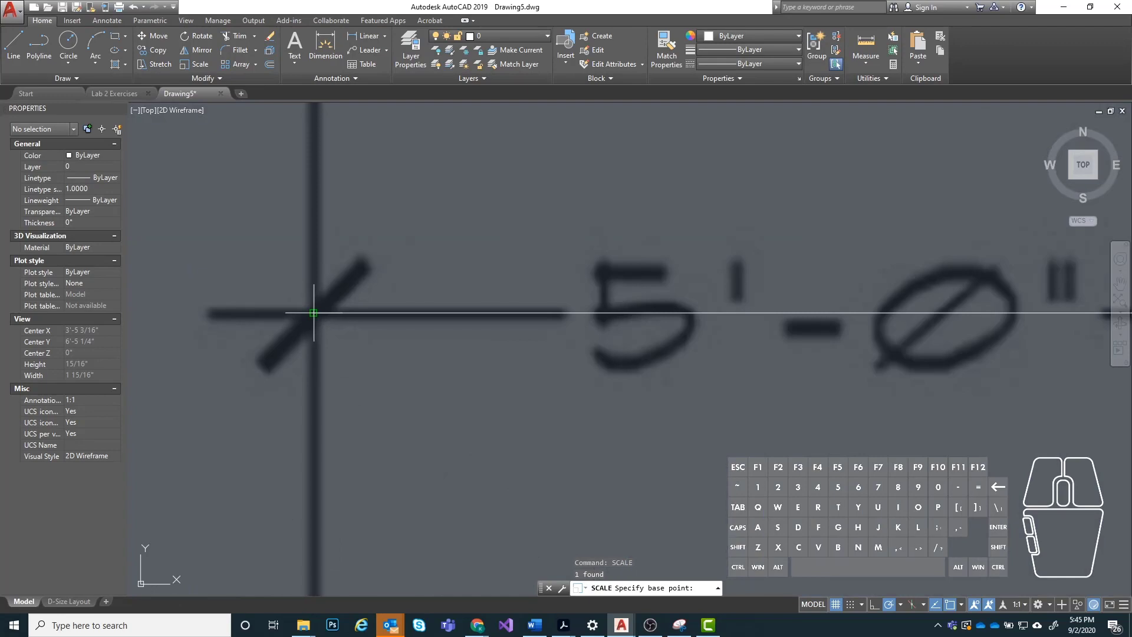
pyautogui.click(313, 313)
pyautogui.scroll(-5, 309, 315)
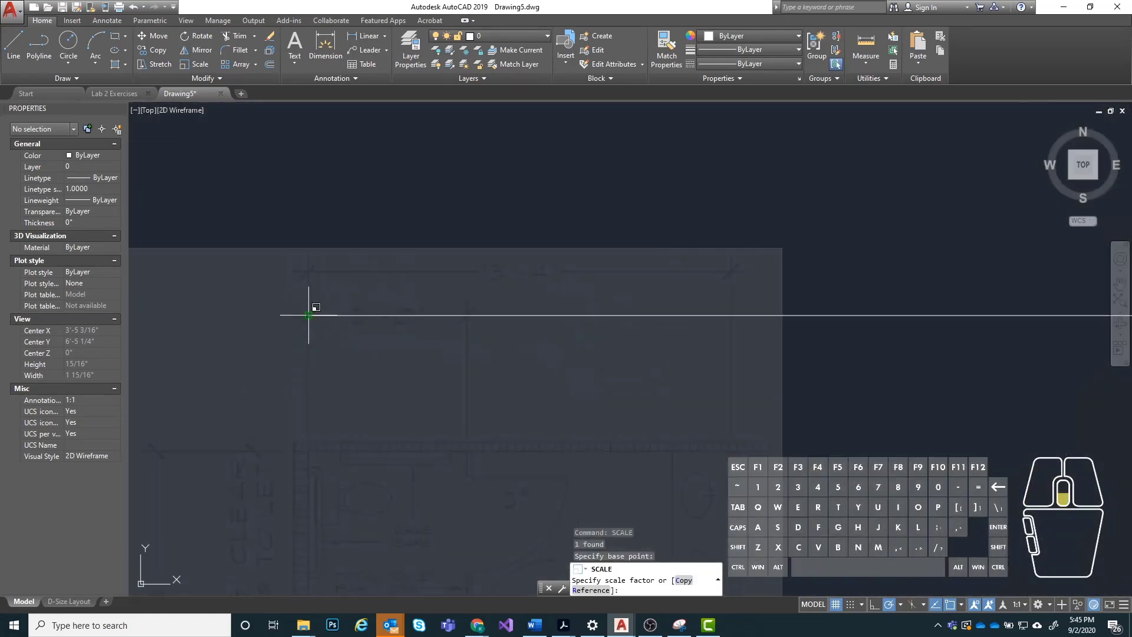
# Use the Reference option and pick the left and right tick marks of the 5'-0" dimension as the reference length.
pyautogui.click(584, 590)
pyautogui.scroll(4, 270, 287)
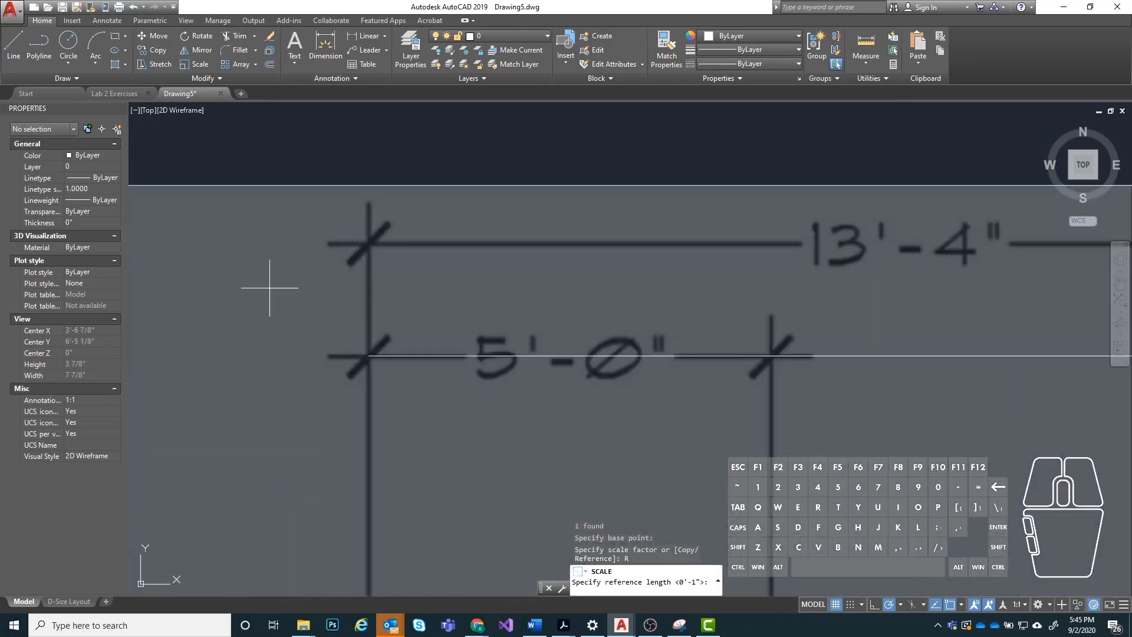
pyautogui.scroll(2, 366, 359)
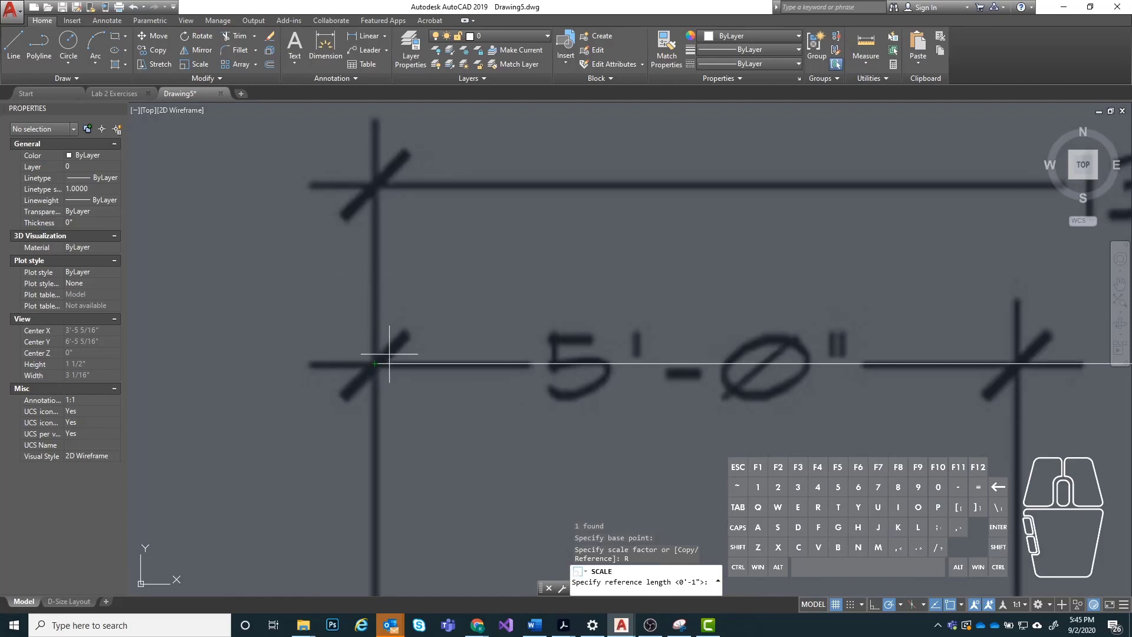
pyautogui.click(375, 364)
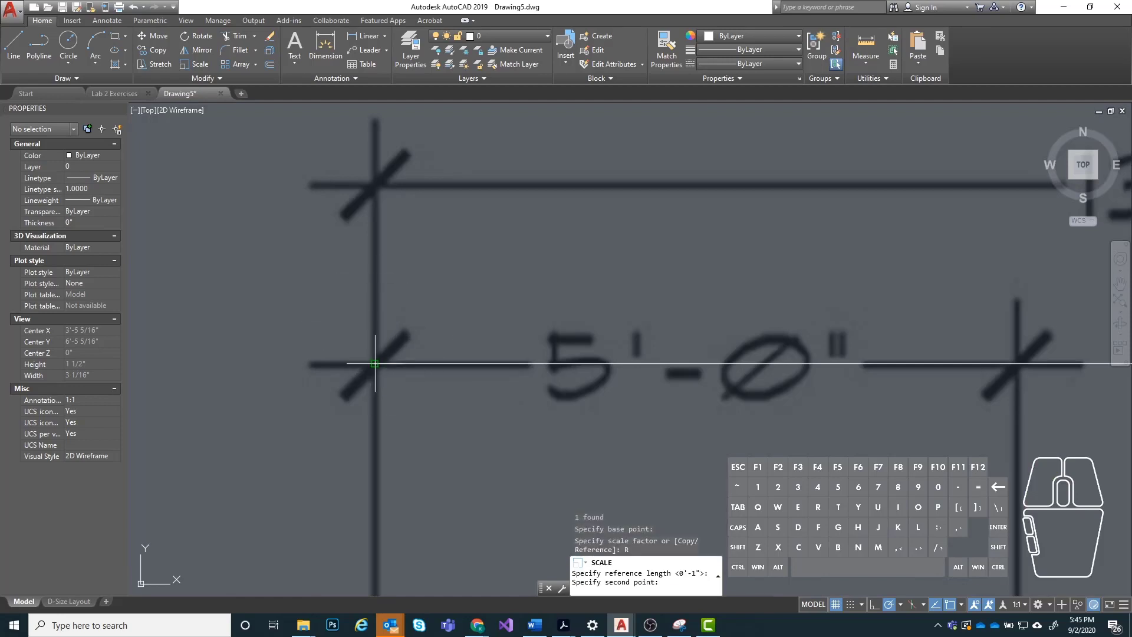
pyautogui.scroll(-4, 333, 309)
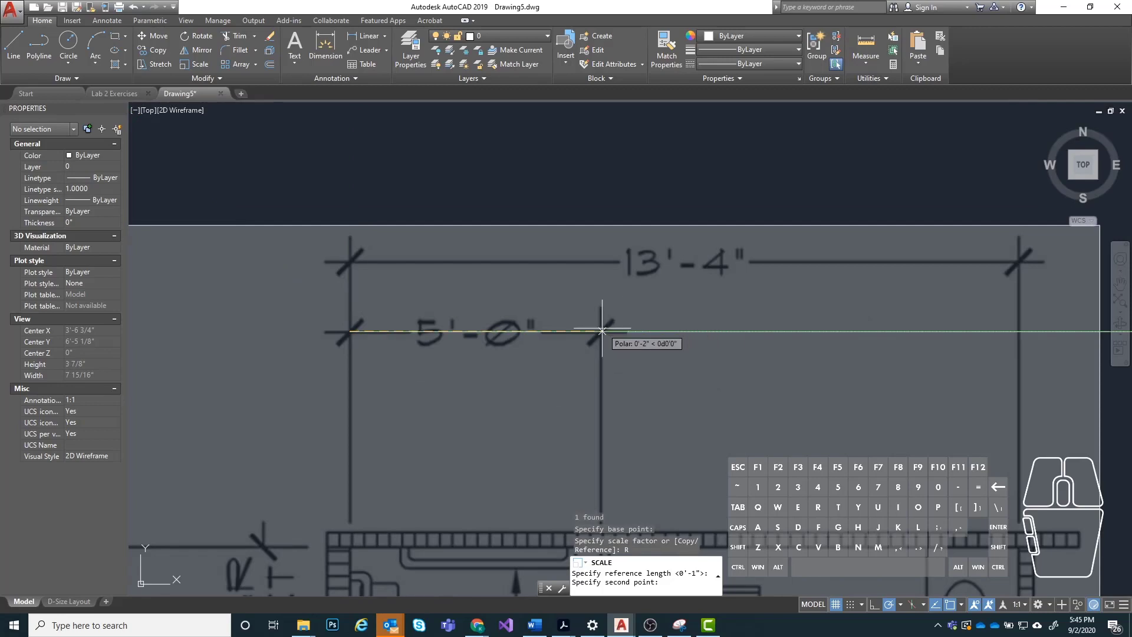
pyautogui.scroll(10, 601, 330)
pyautogui.scroll(-5, 566, 356)
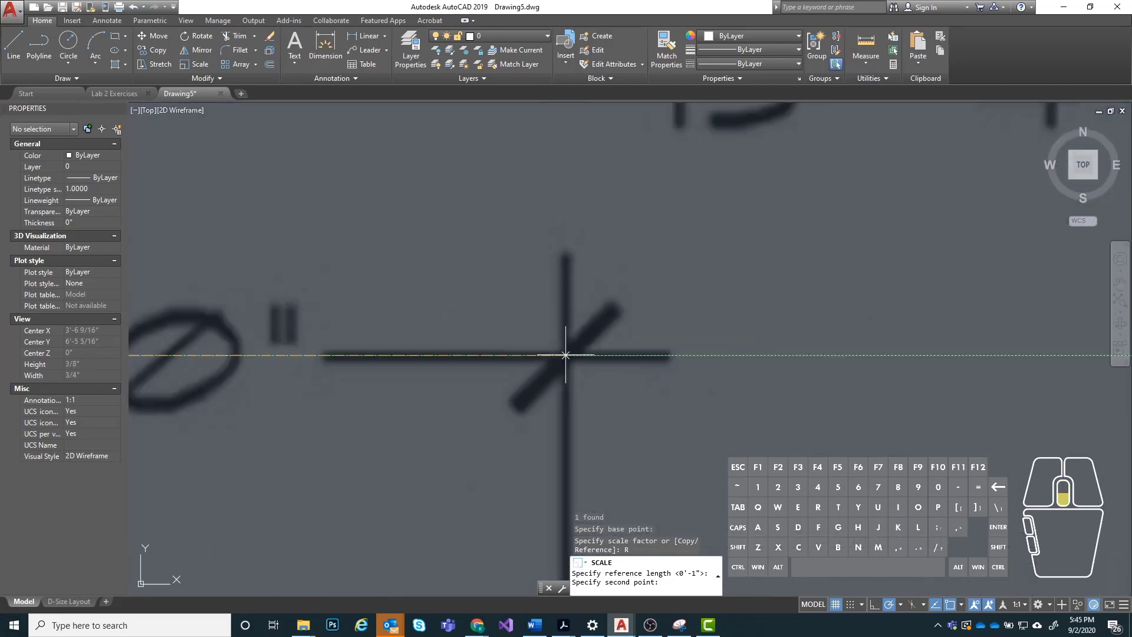
pyautogui.scroll(2, 565, 356)
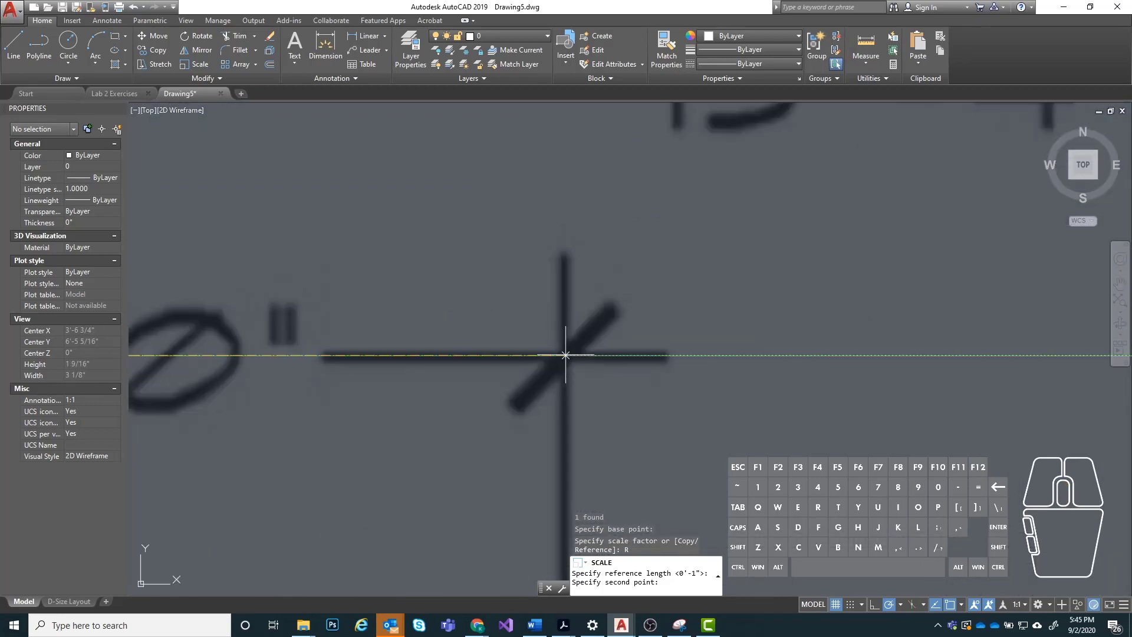
pyautogui.scroll(-4, 565, 355)
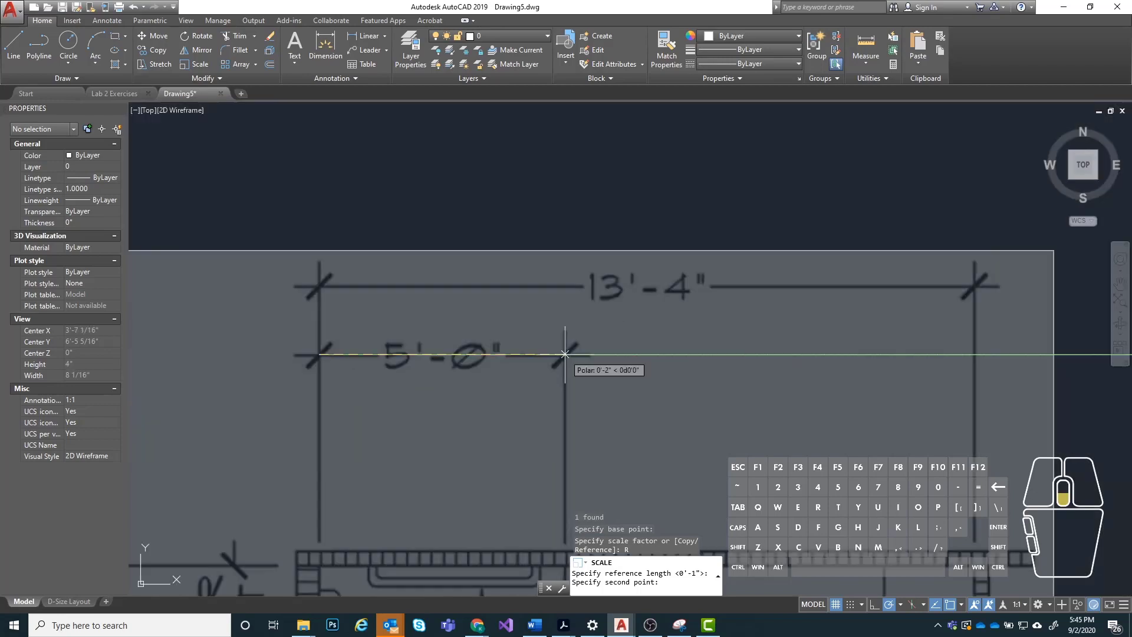
pyautogui.scroll(2, 565, 354)
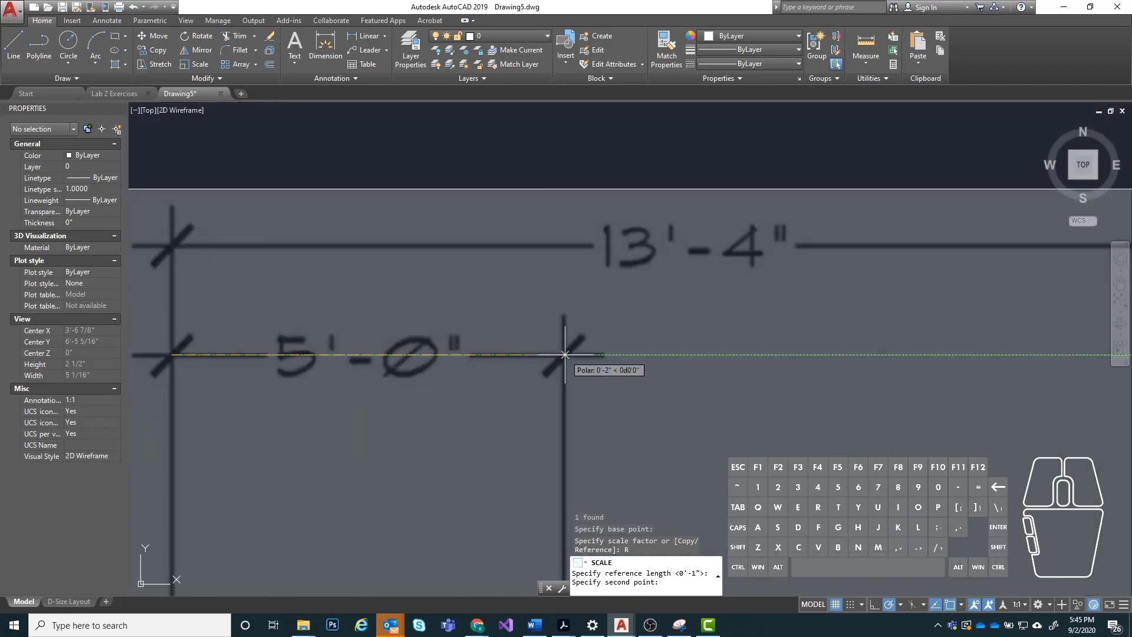
pyautogui.scroll(7, 565, 355)
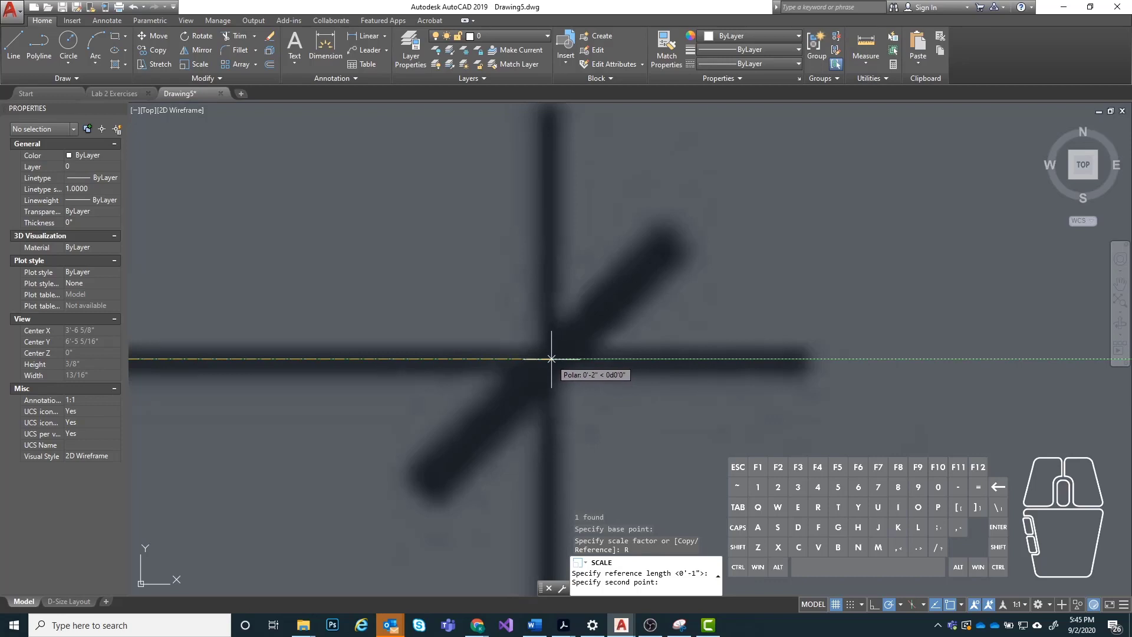
pyautogui.click(551, 358)
# Set the image's new scale length by picking the right endpoint of the 5' reference line.
pyautogui.scroll(-5, 551, 359)
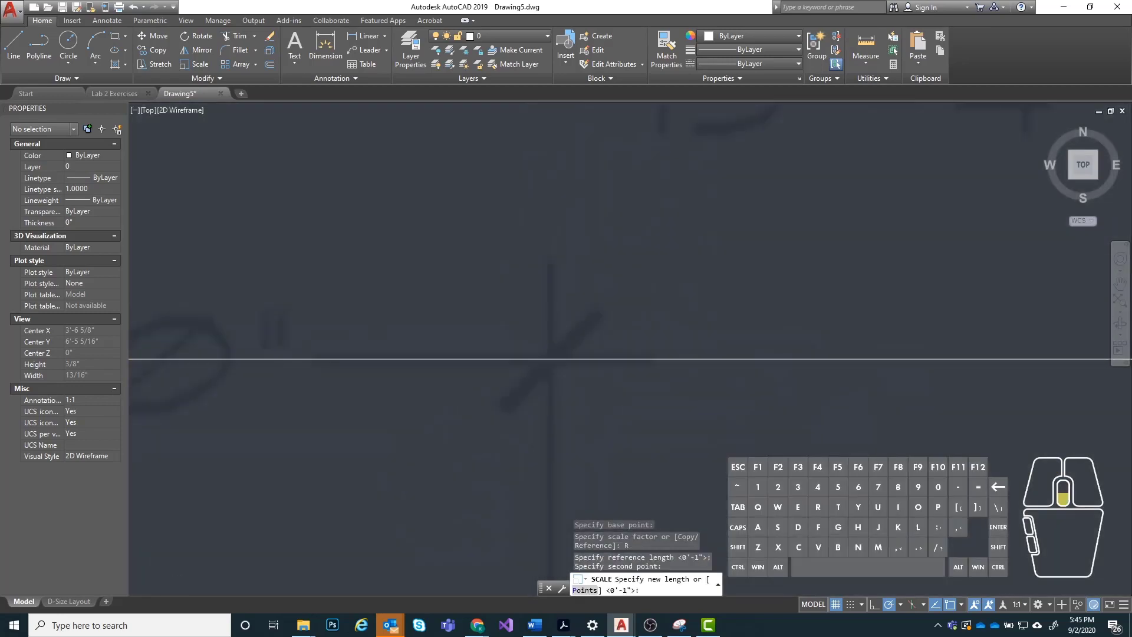
pyautogui.scroll(-5, 551, 358)
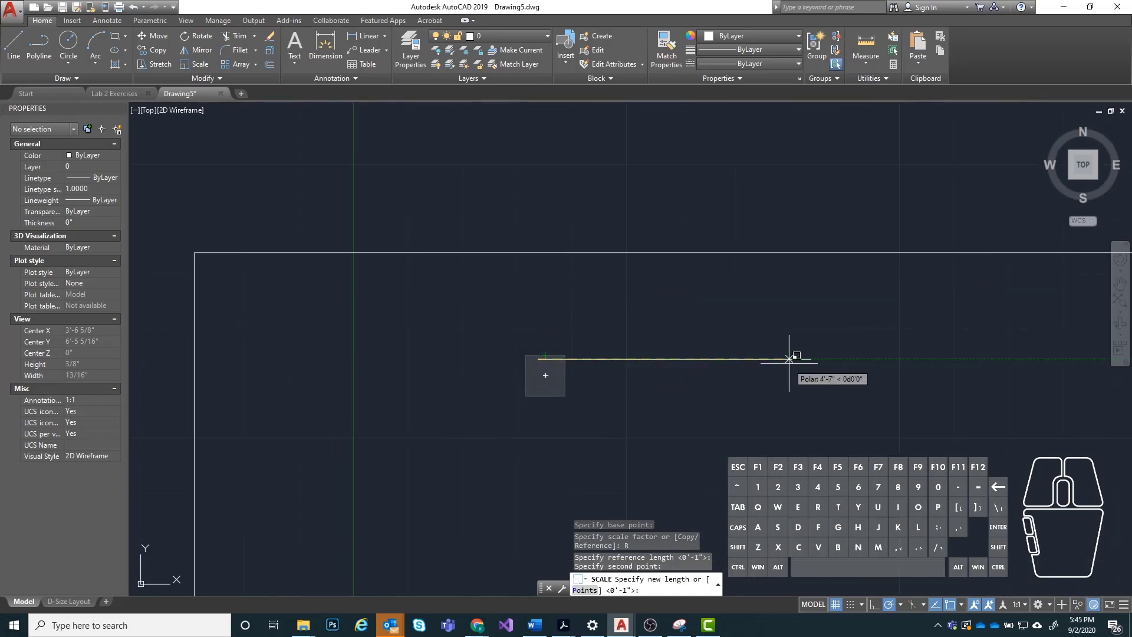
pyautogui.scroll(2, 787, 357)
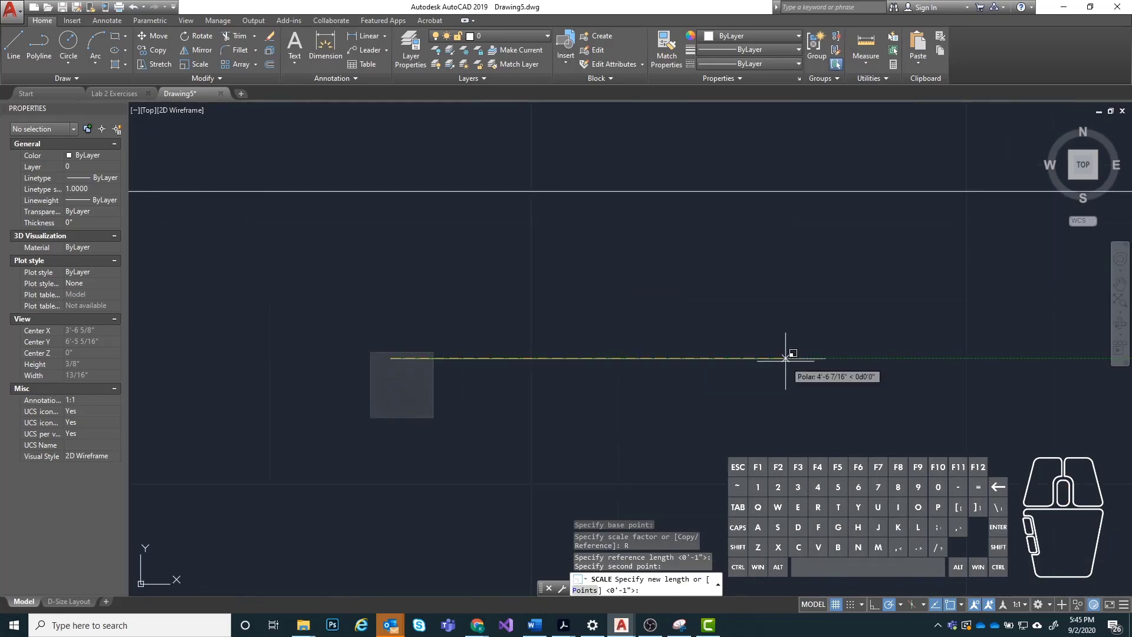
pyautogui.click(825, 358)
# Examine how the 5' reference line fits between the tick marks of the scaled image's 5'-0" dimension, and look over the plan.
pyautogui.scroll(-5, 386, 283)
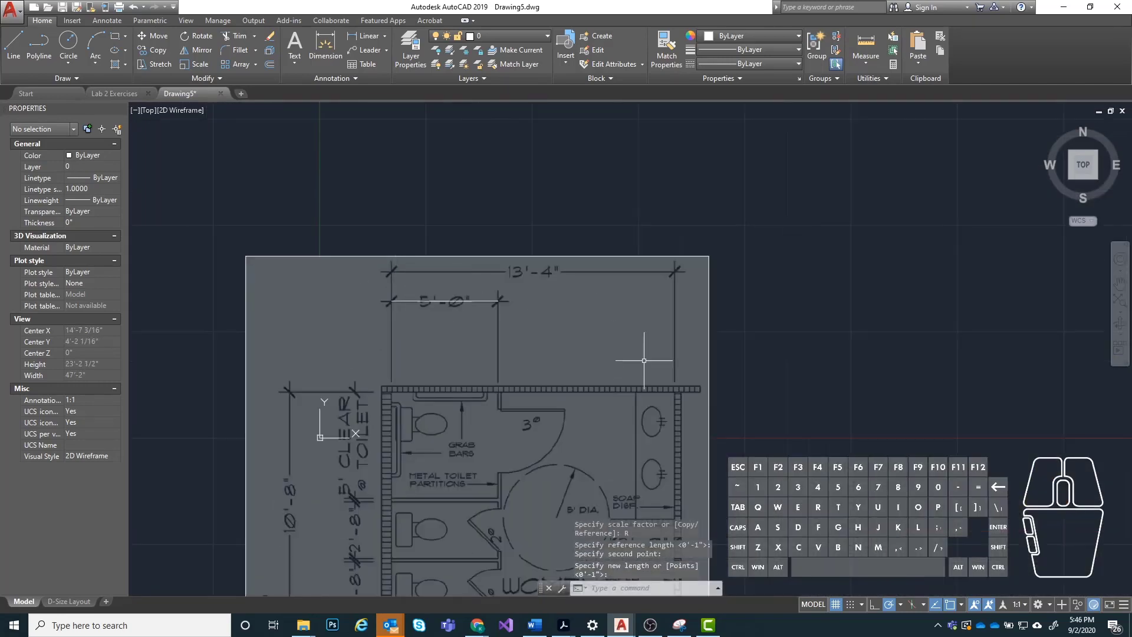
pyautogui.scroll(5, 390, 307)
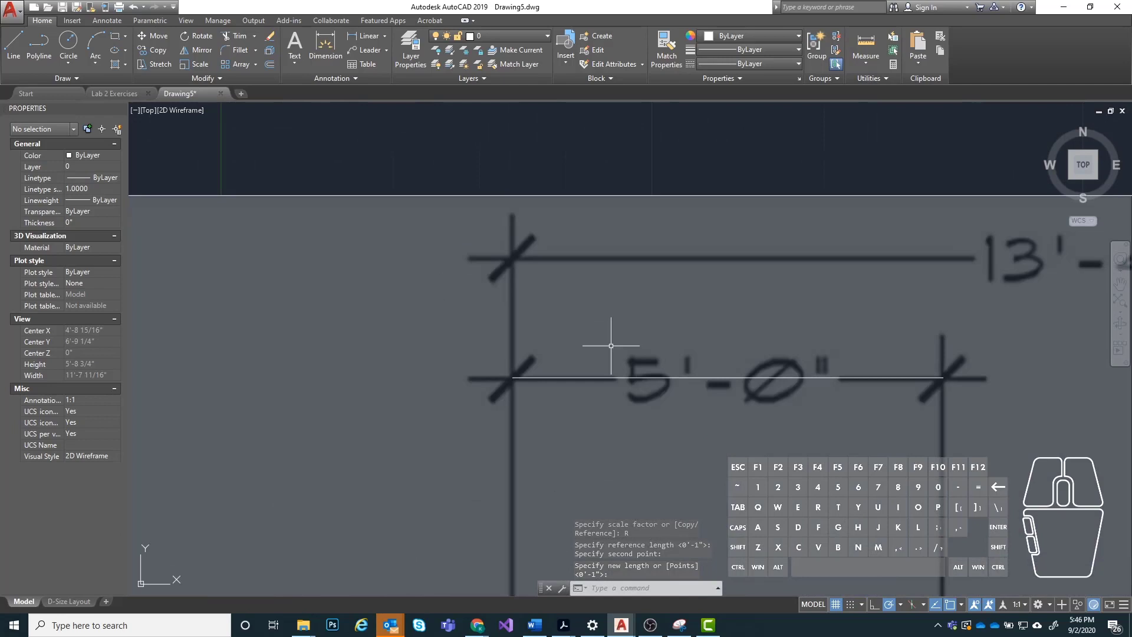
pyautogui.moveTo(607, 333)
pyautogui.mouseDown(button='middle')
pyautogui.moveTo(619, 303)
pyautogui.moveTo(434, 253)
pyautogui.mouseUp(button='middle')
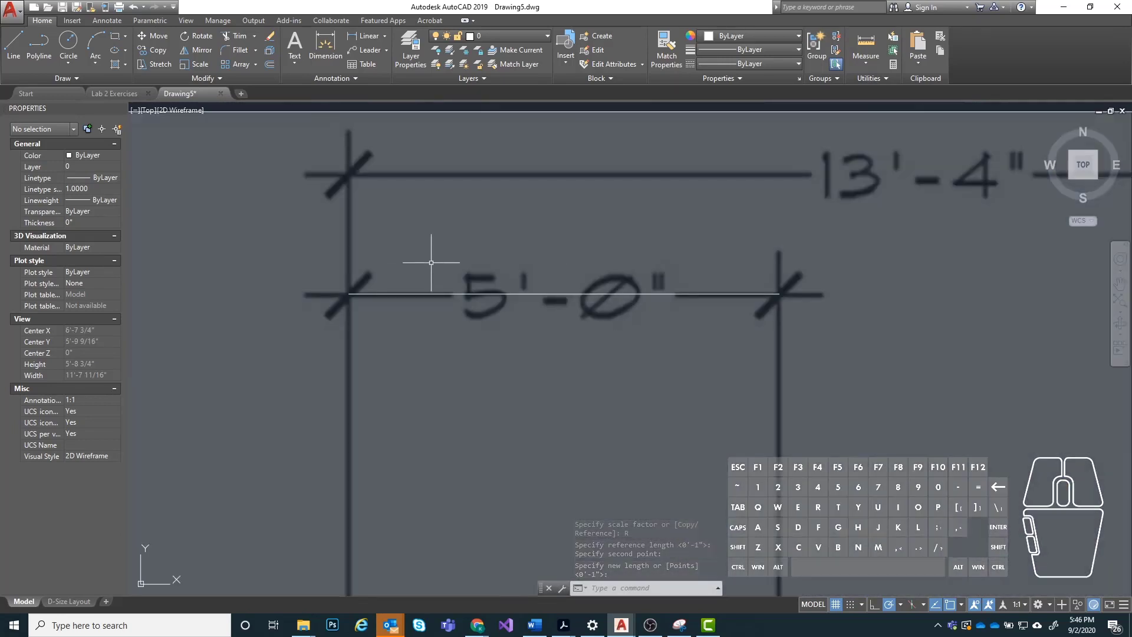
pyautogui.click(764, 292)
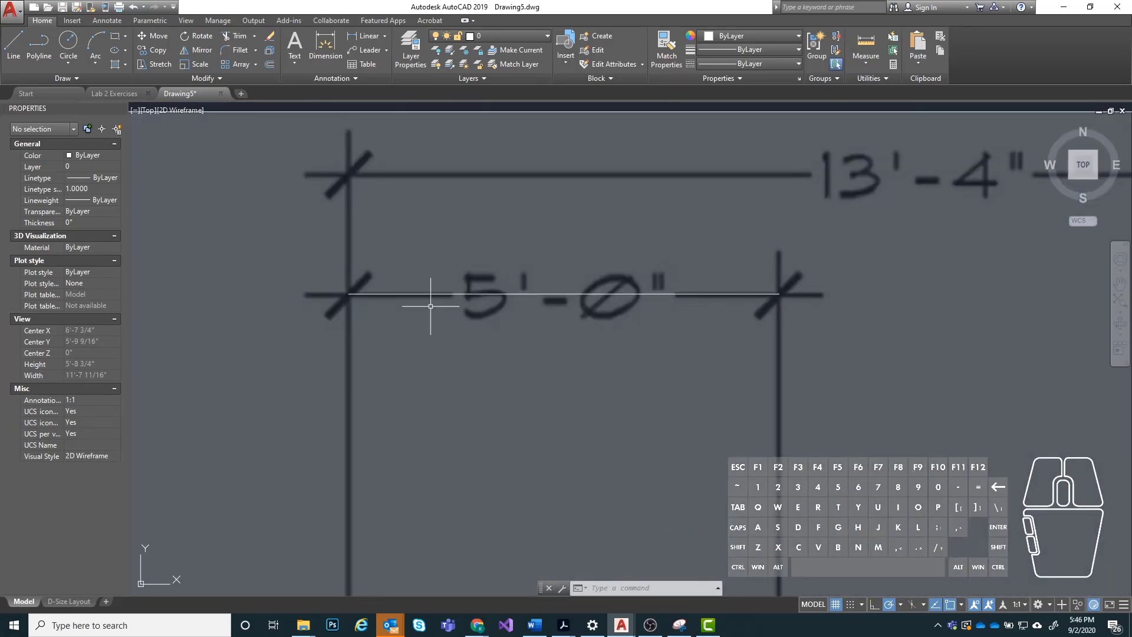
pyautogui.scroll(-4, 302, 253)
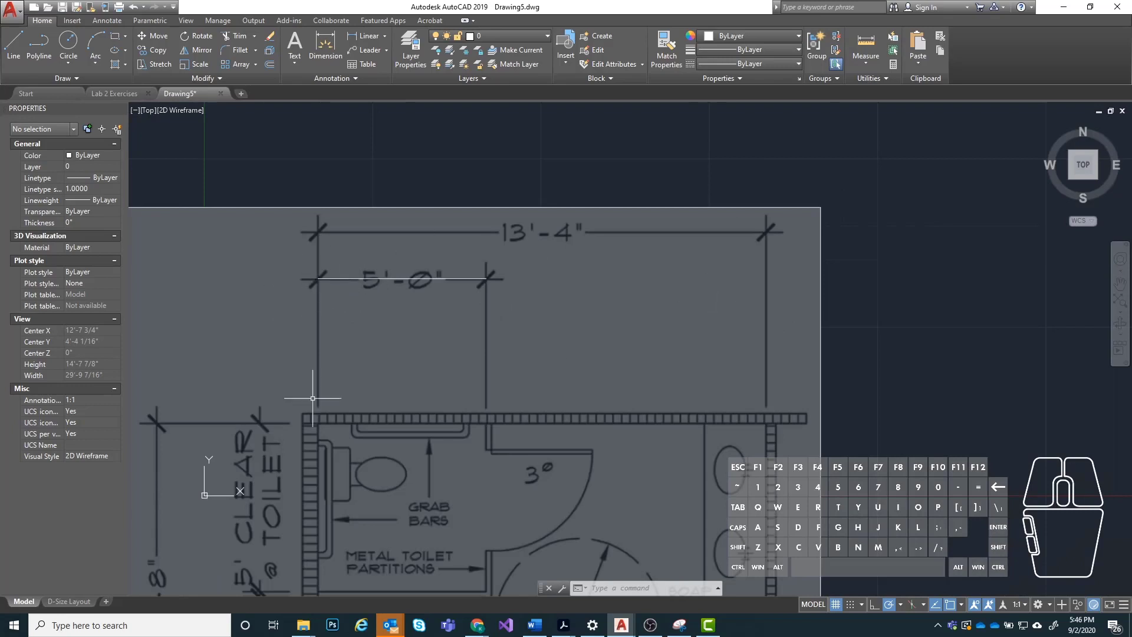
pyautogui.scroll(2, 330, 218)
pyautogui.scroll(-2, 434, 236)
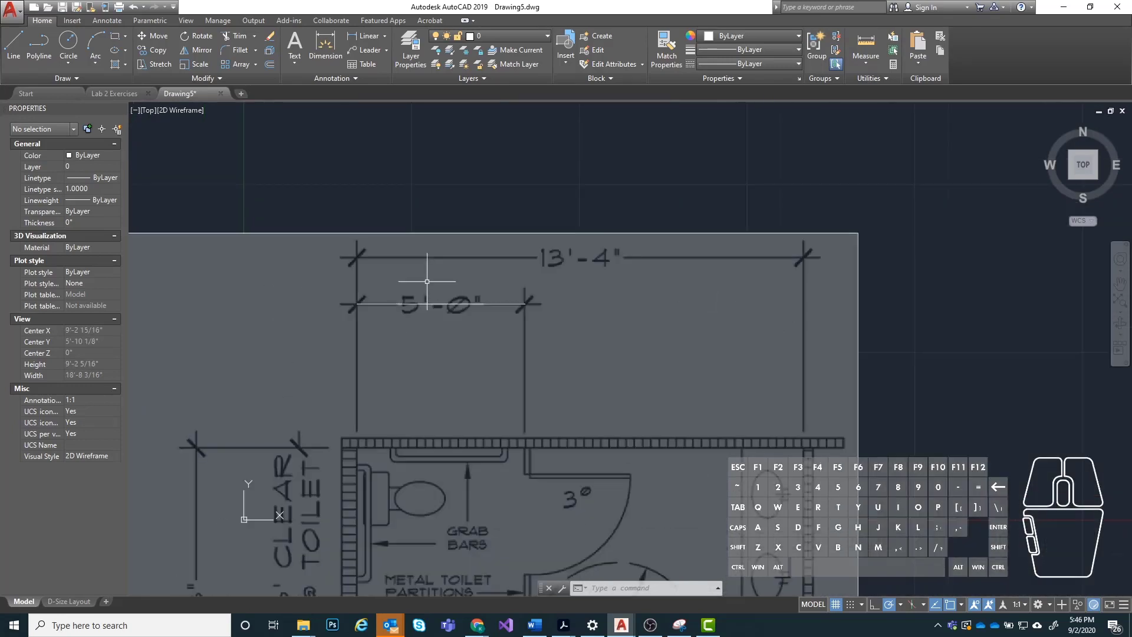
pyautogui.moveTo(431, 389); pyautogui.dragTo(467, 293, button='middle')
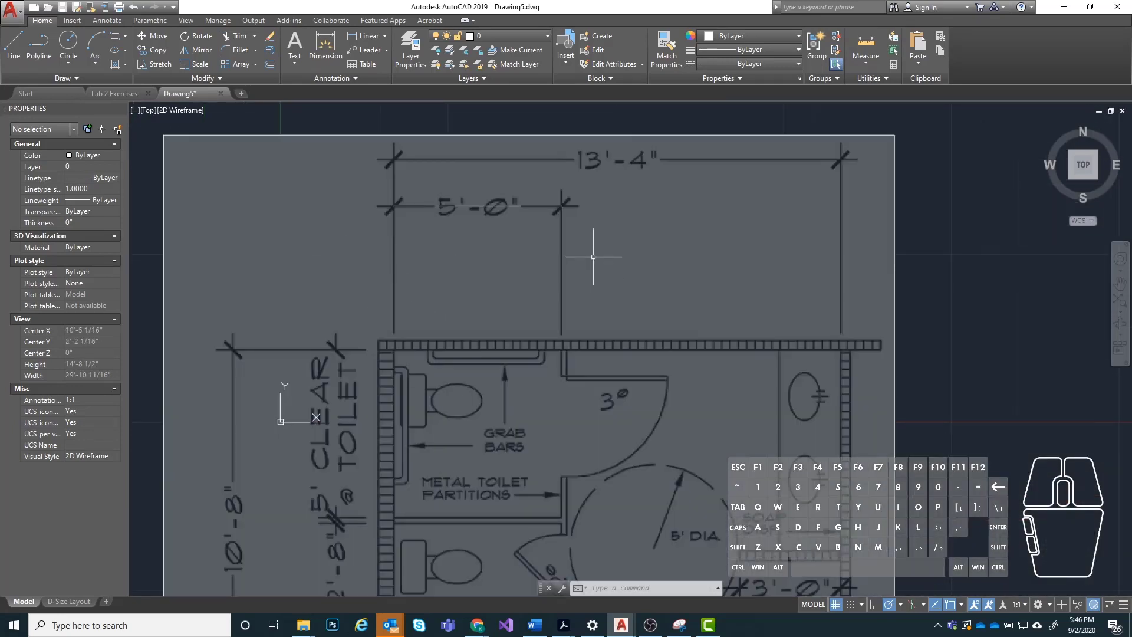
pyautogui.scroll(-2, 613, 303)
pyautogui.scroll(2, 648, 247)
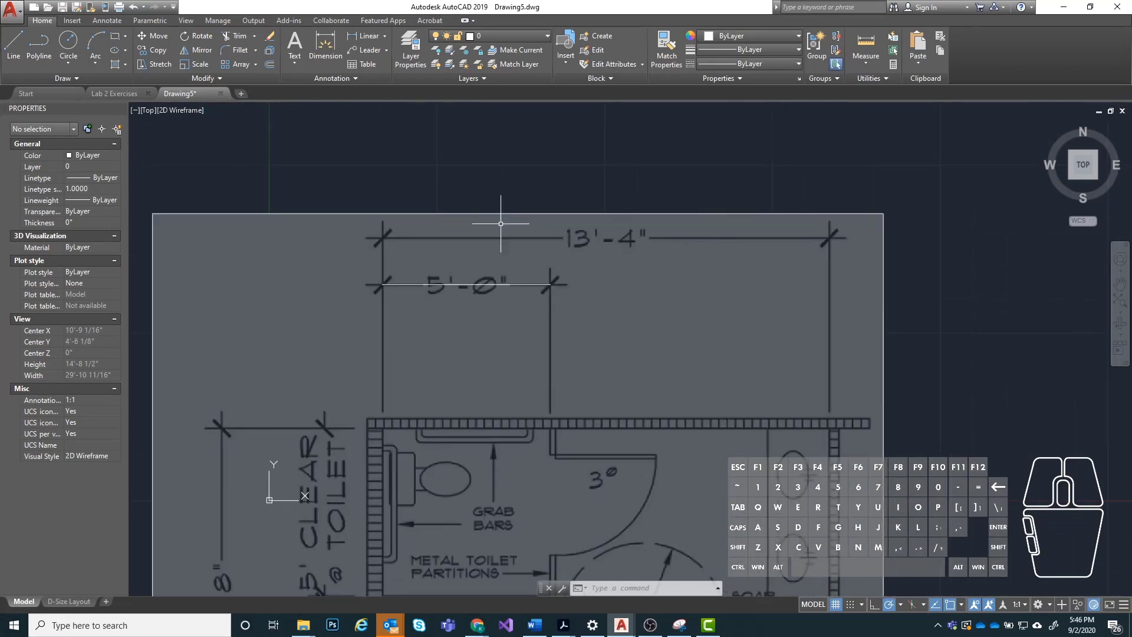
# Draw a horizontal 13'4" line rightward from the left tick mark of the 13'-4" dimension and compare its end with the right tick mark.
pyautogui.click(11, 40)
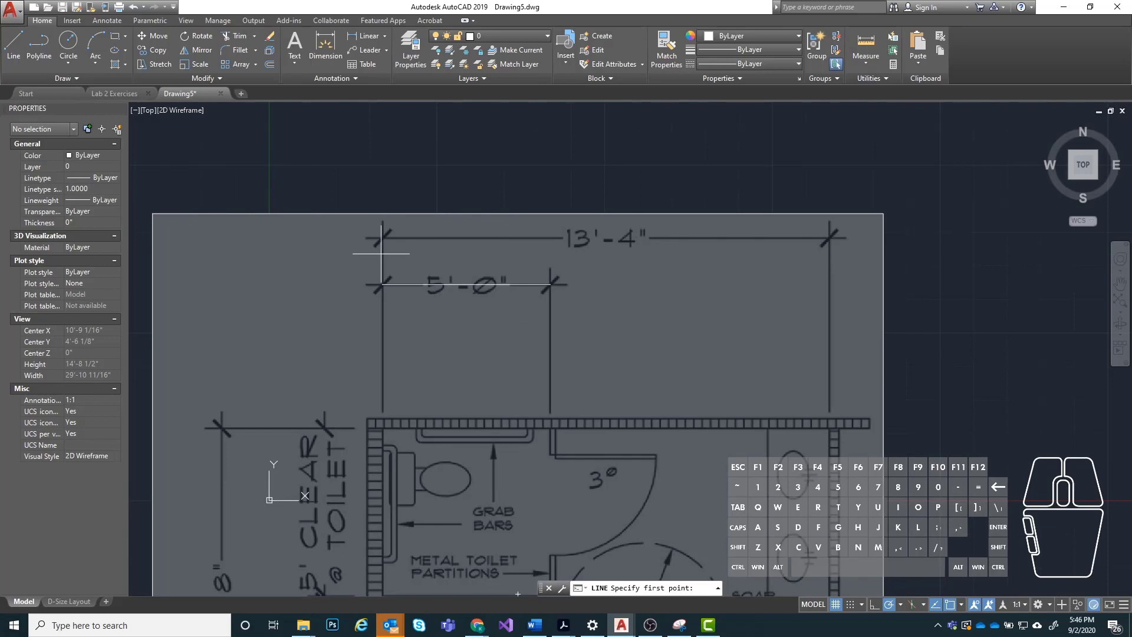
pyautogui.scroll(4, 382, 253)
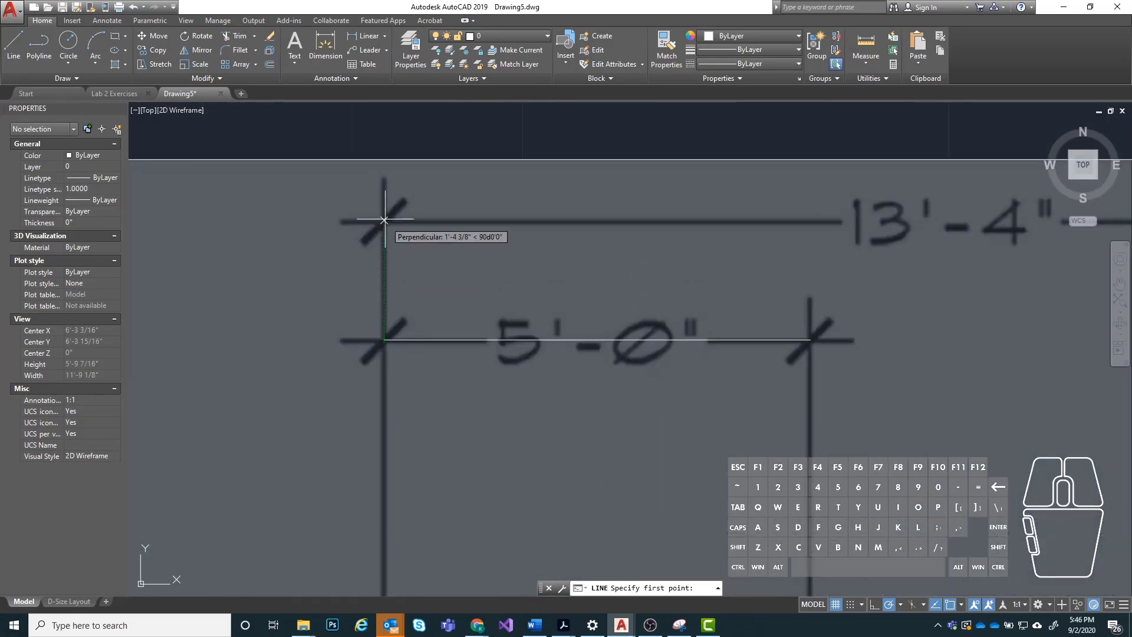
pyautogui.scroll(7, 384, 230)
pyautogui.scroll(-5, 383, 232)
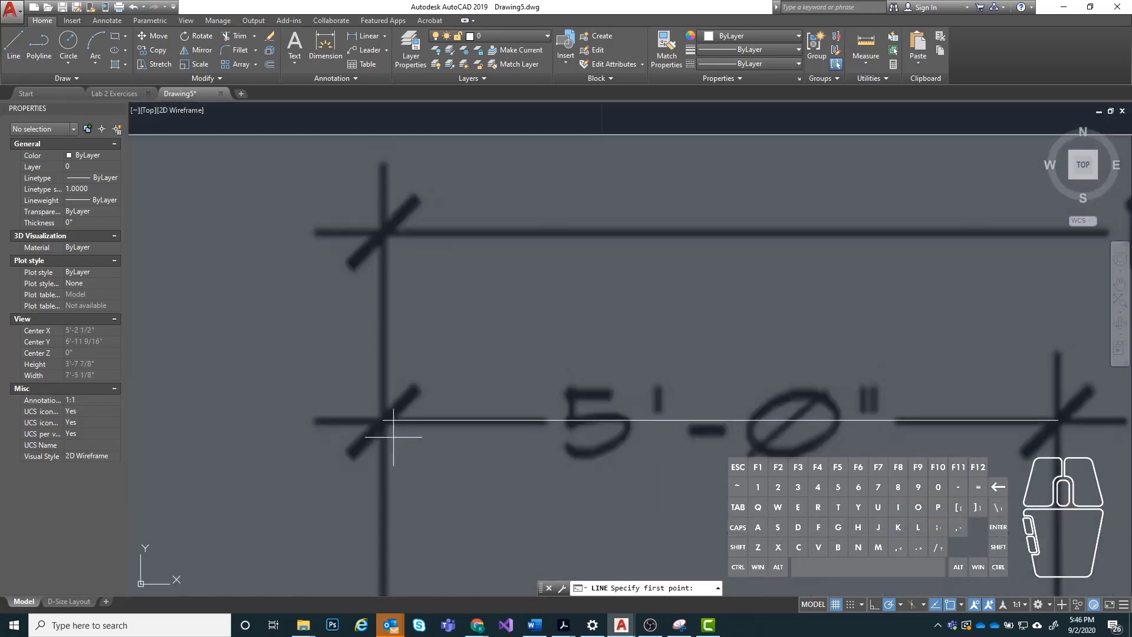
pyautogui.click(383, 233)
pyautogui.scroll(-5, 253, 232)
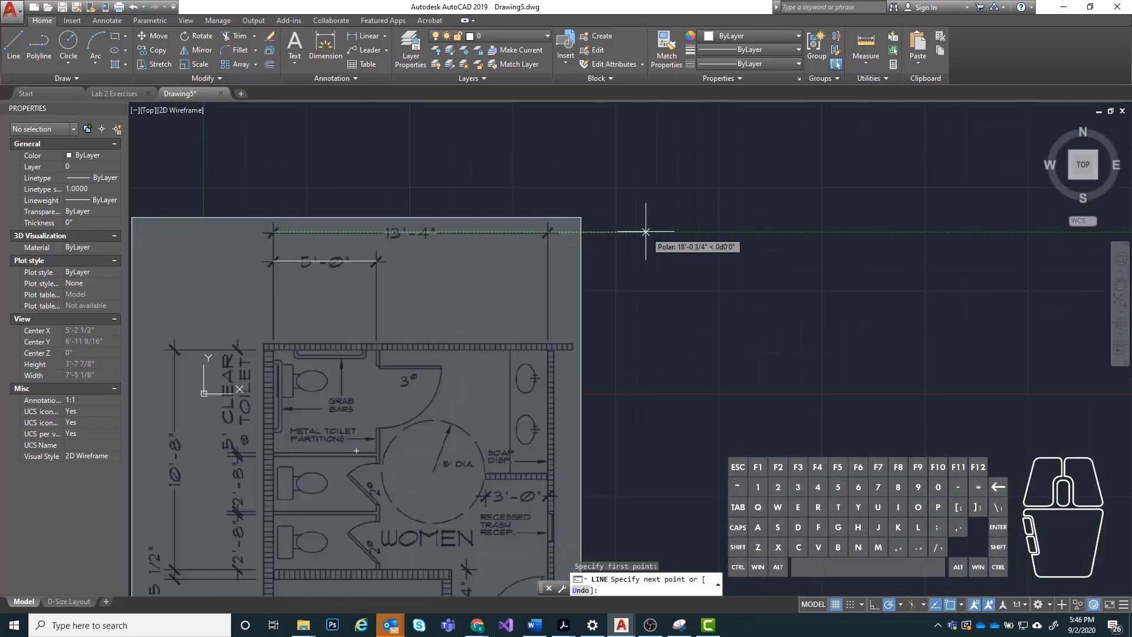
pyautogui.write('13\'4"')
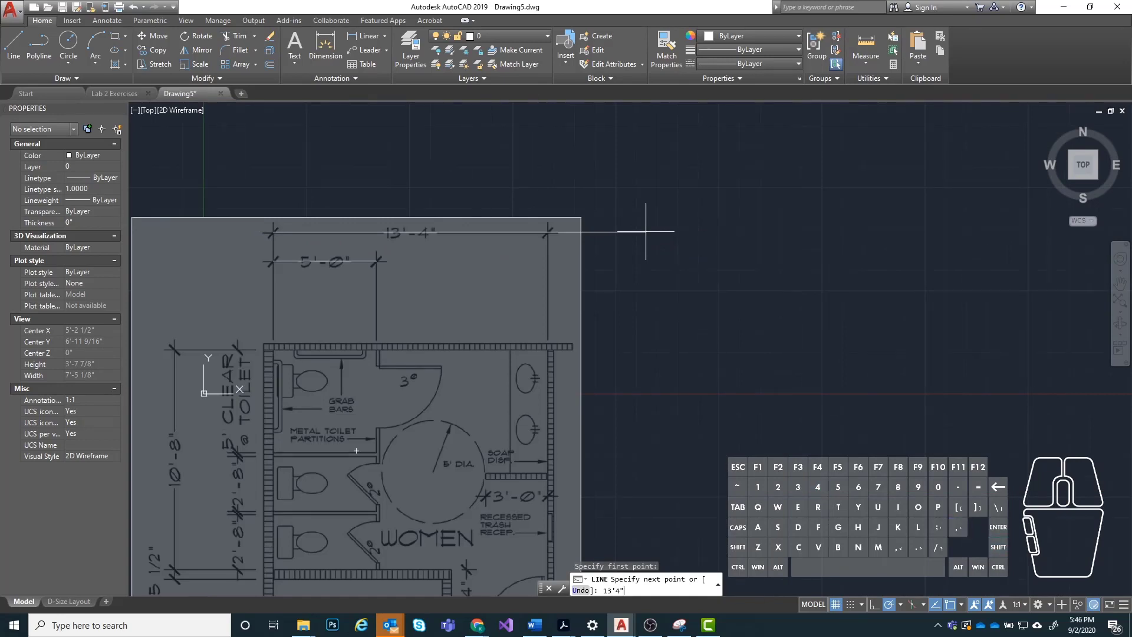
pyautogui.press('Return')
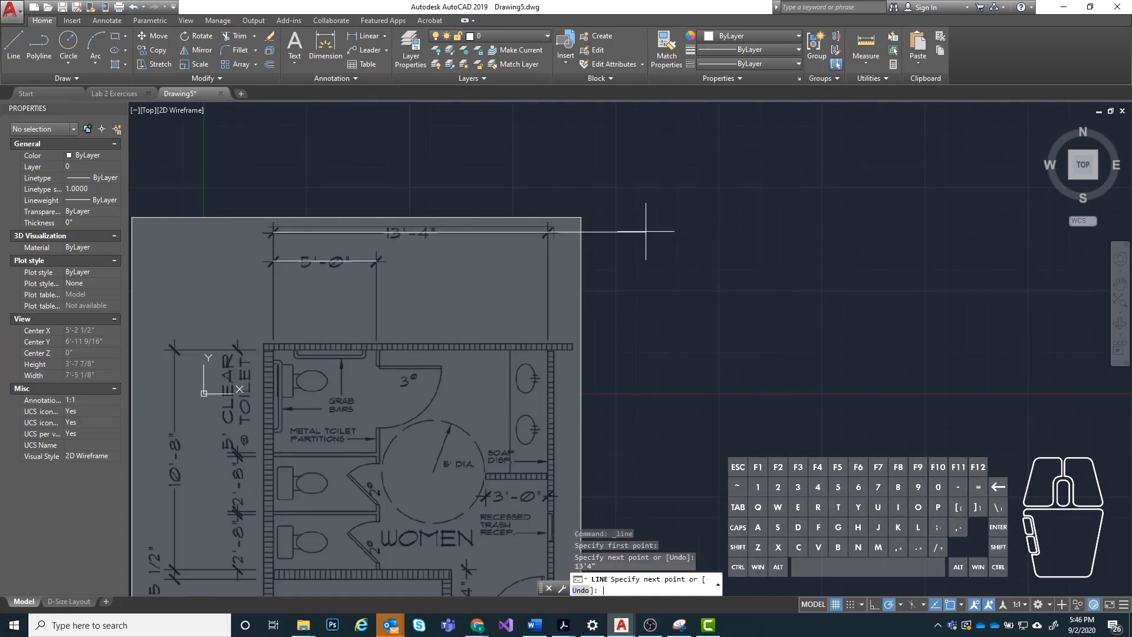
pyautogui.scroll(6, 468, 253)
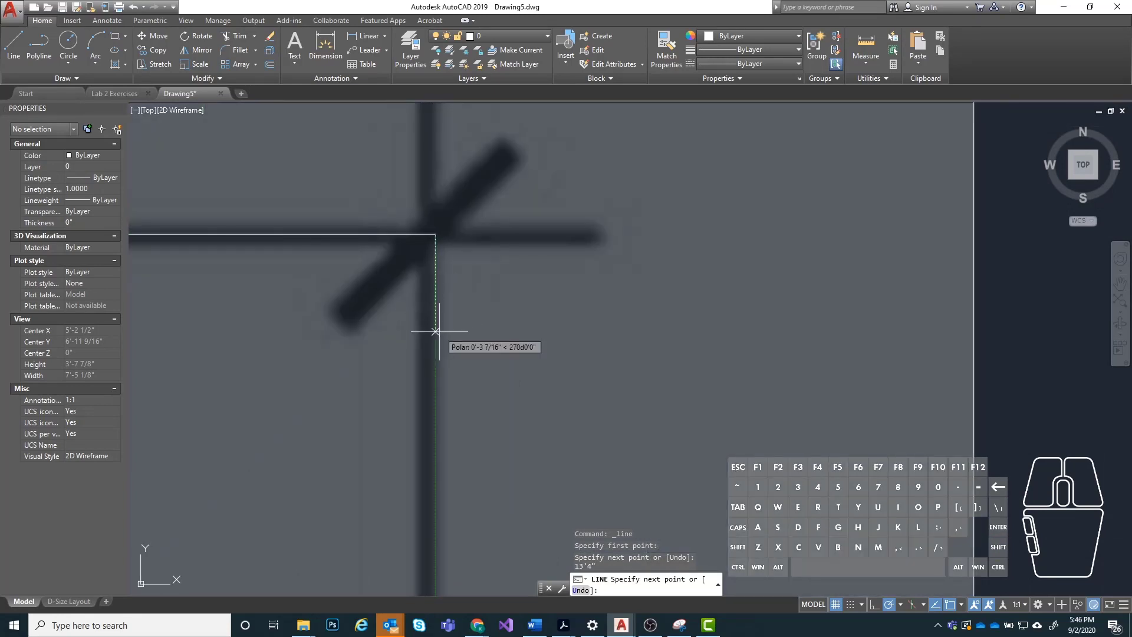
pyautogui.scroll(-2, 437, 331)
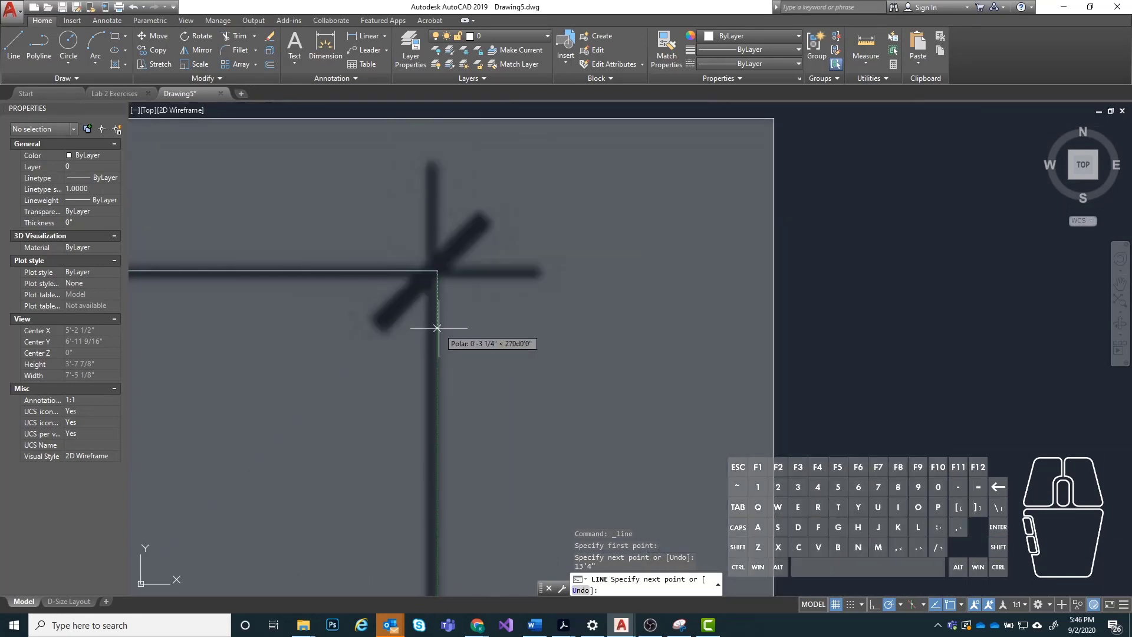
pyautogui.press('Return')
pyautogui.scroll(-3, 474, 244)
pyautogui.scroll(-2, 433, 277)
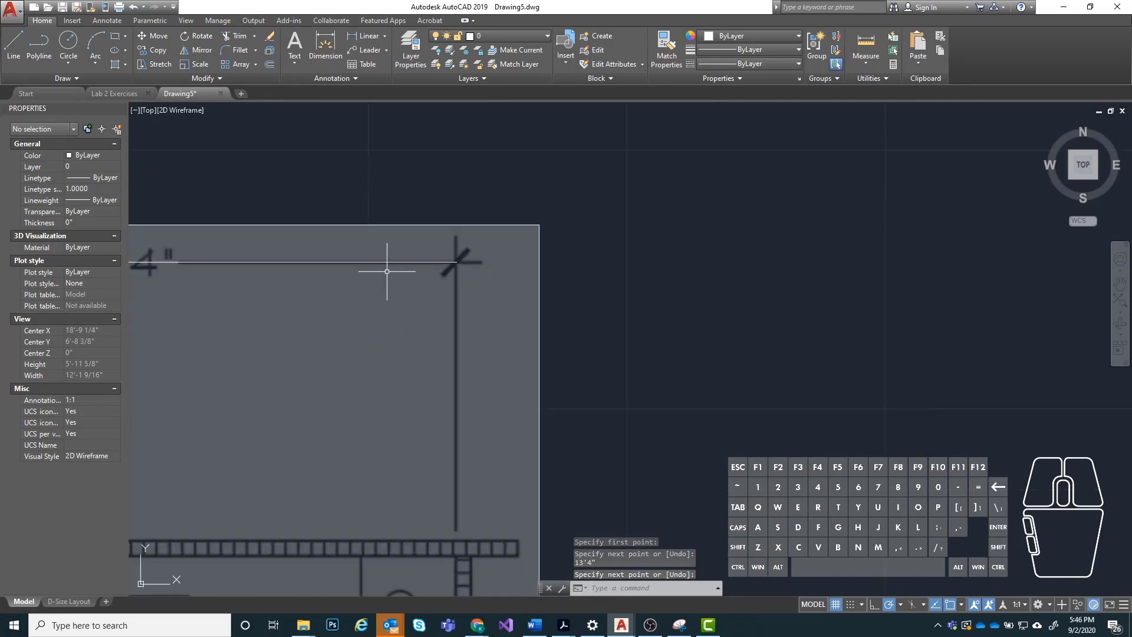
# Delete the 13'4" and 5' reference lines drawn over the plan image's two horizontal dimensions.
pyautogui.moveTo(386, 260); pyautogui.dragTo(591, 260, button='middle')
pyautogui.moveTo(241, 240)
pyautogui.mouseDown(button='middle')
pyautogui.moveTo(417, 240)
pyautogui.moveTo(543, 222)
pyautogui.moveTo(404, 263)
pyautogui.moveTo(360, 261)
pyautogui.mouseUp(button='middle')
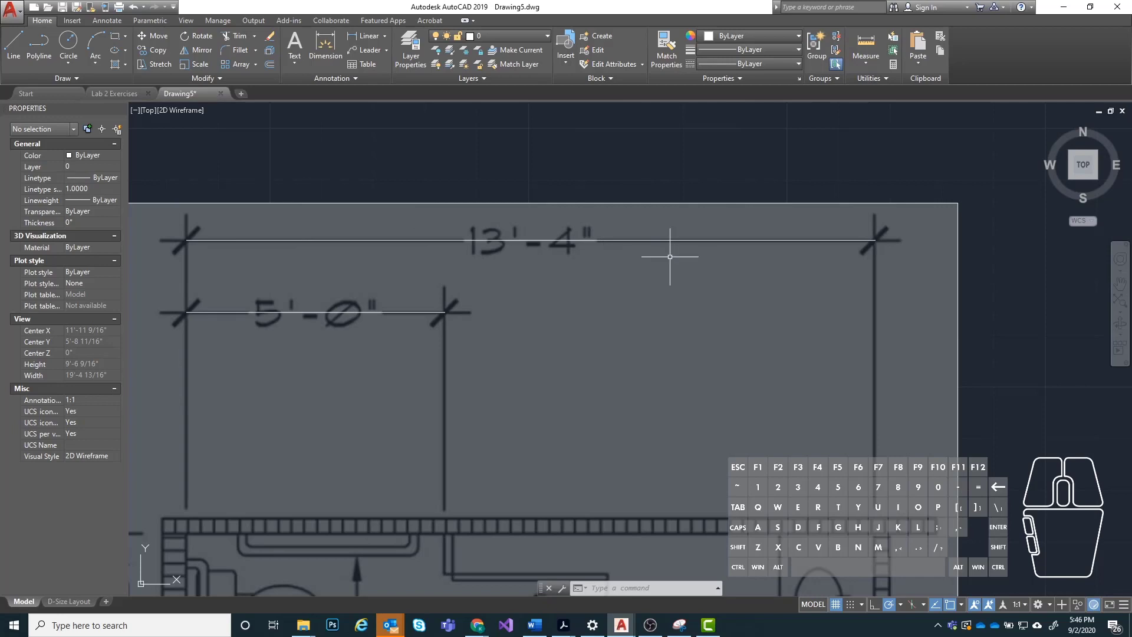
pyautogui.scroll(-4, 519, 224)
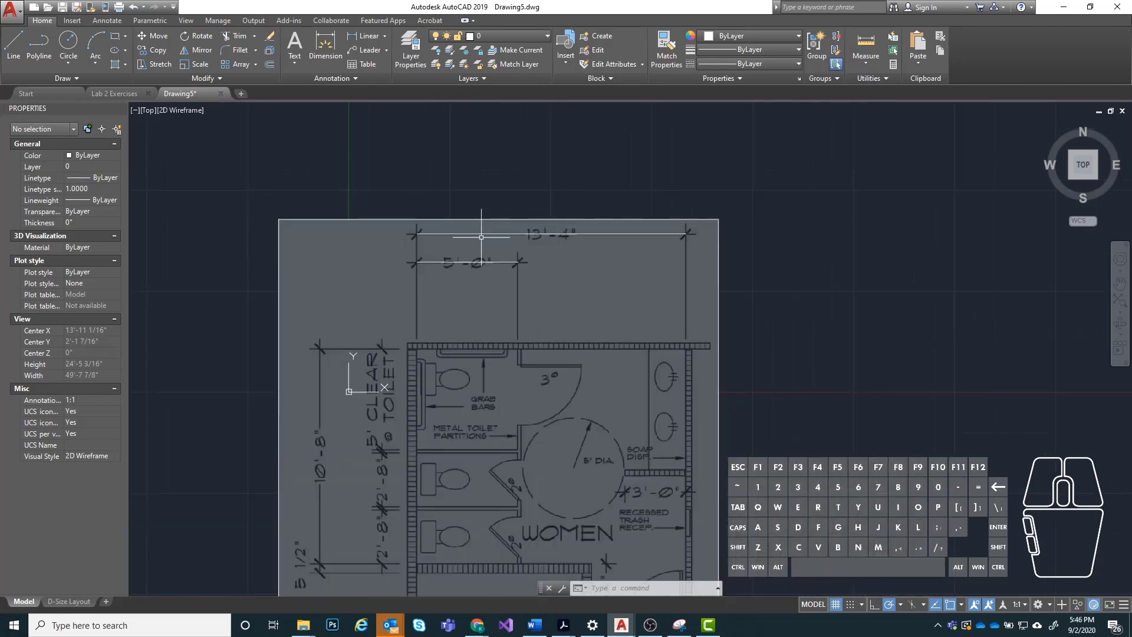
pyautogui.click(482, 234)
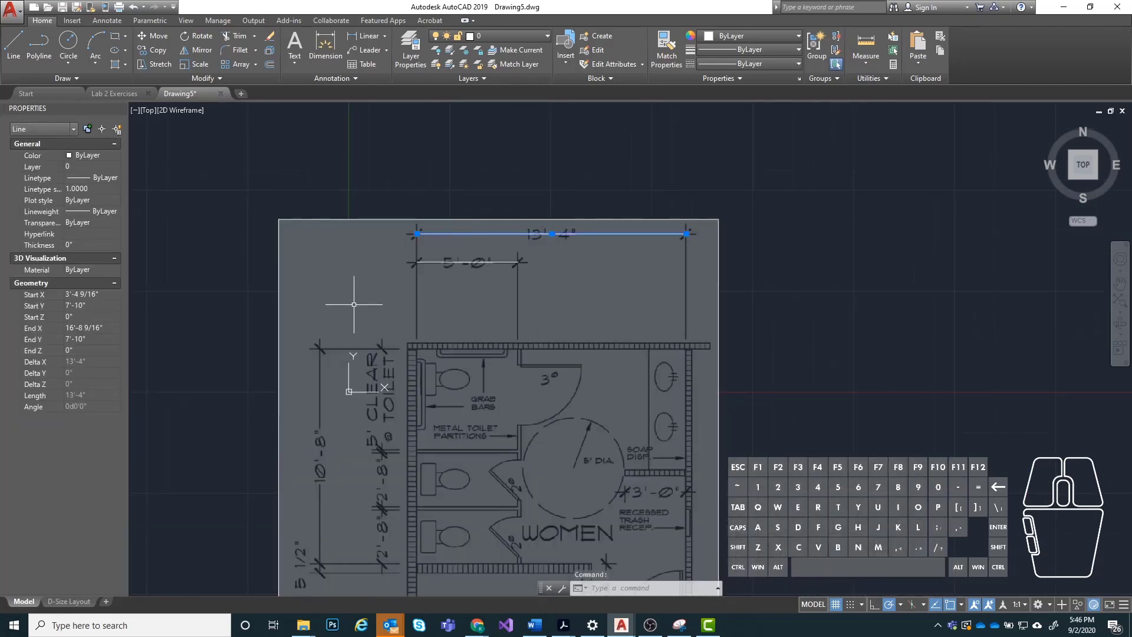
pyautogui.press('Delete')
pyautogui.click(459, 262)
pyautogui.press('Delete')
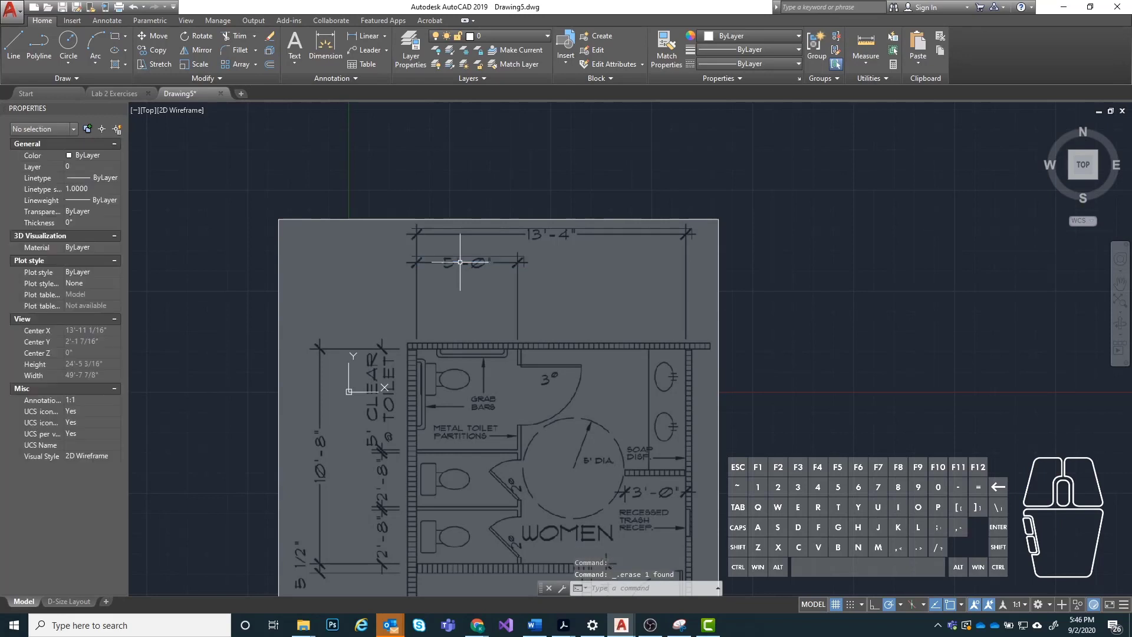
# Select the plan image and start moving it, using the lower outside corner of the left wall as the base point.
pyautogui.click(569, 219)
pyautogui.scroll(-2, 449, 168)
pyautogui.moveTo(379, 235); pyautogui.dragTo(481, 250, button='middle')
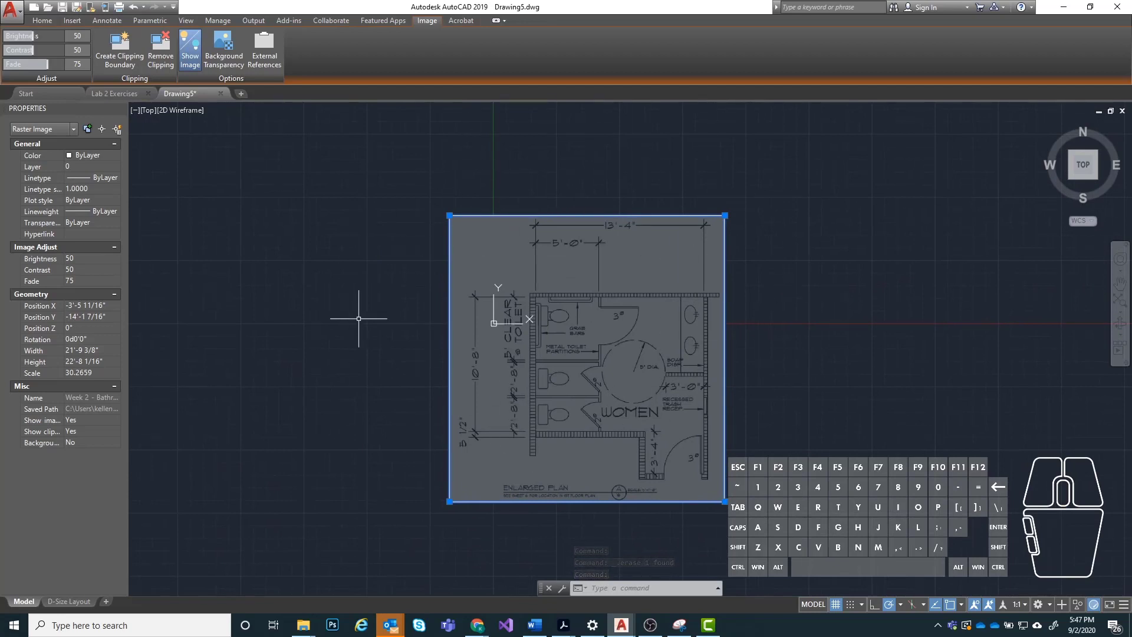
pyautogui.moveTo(619, 297); pyautogui.dragTo(497, 285, button='middle')
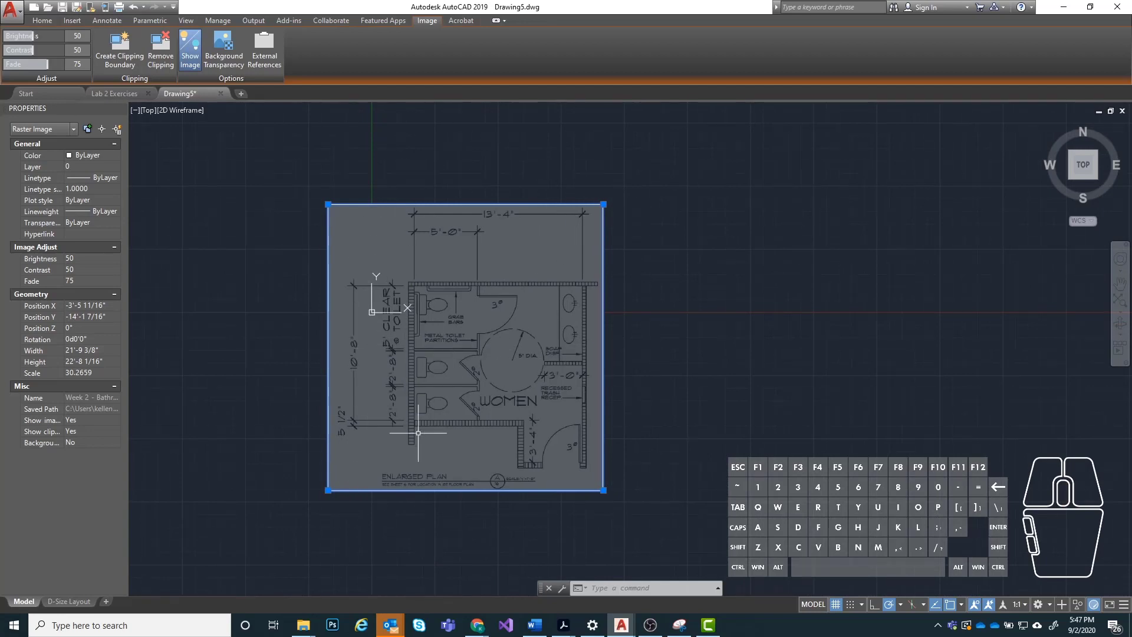
pyautogui.moveTo(415, 419); pyautogui.dragTo(459, 363, button='middle')
pyautogui.scroll(2, 467, 363)
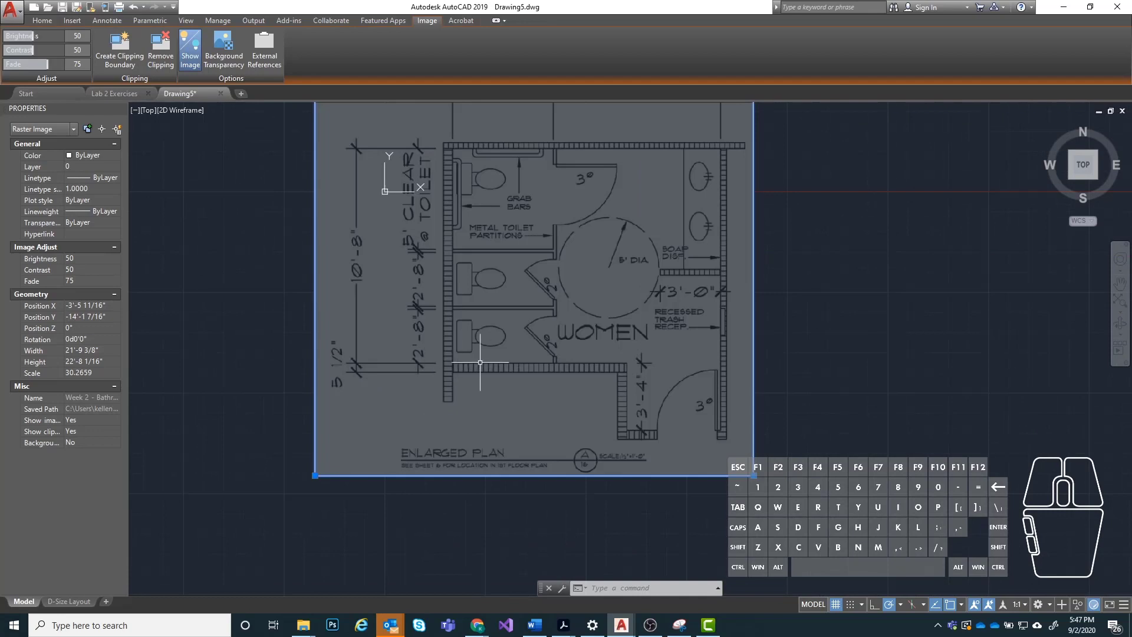
pyautogui.scroll(3, 452, 370)
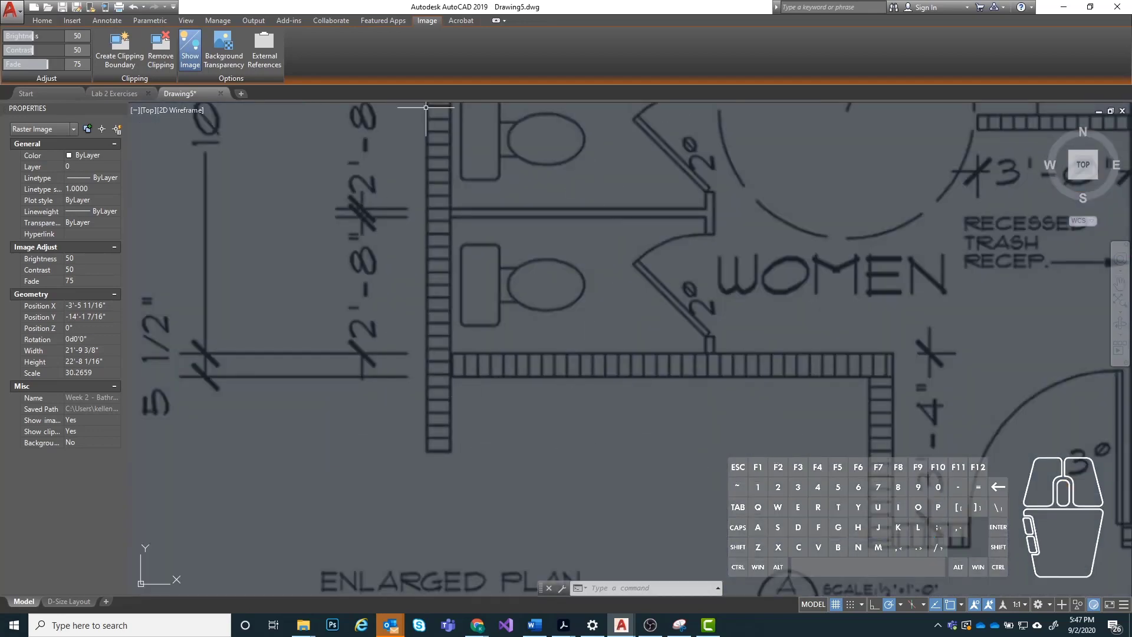
pyautogui.scroll(-3, 479, 189)
pyautogui.scroll(3, 443, 305)
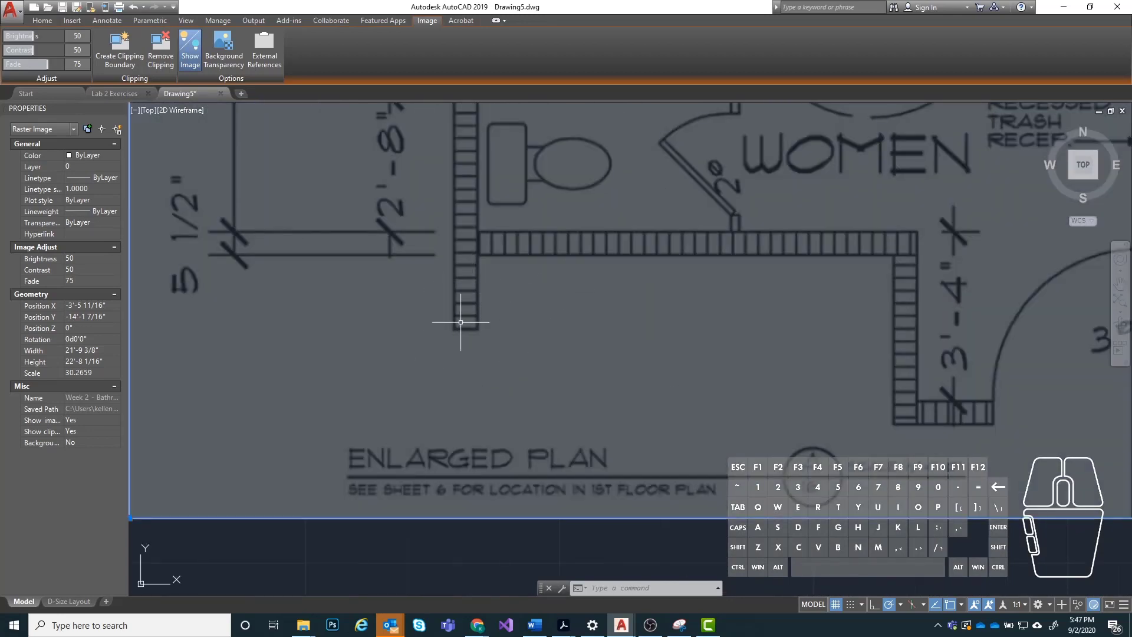
pyautogui.scroll(3, 466, 322)
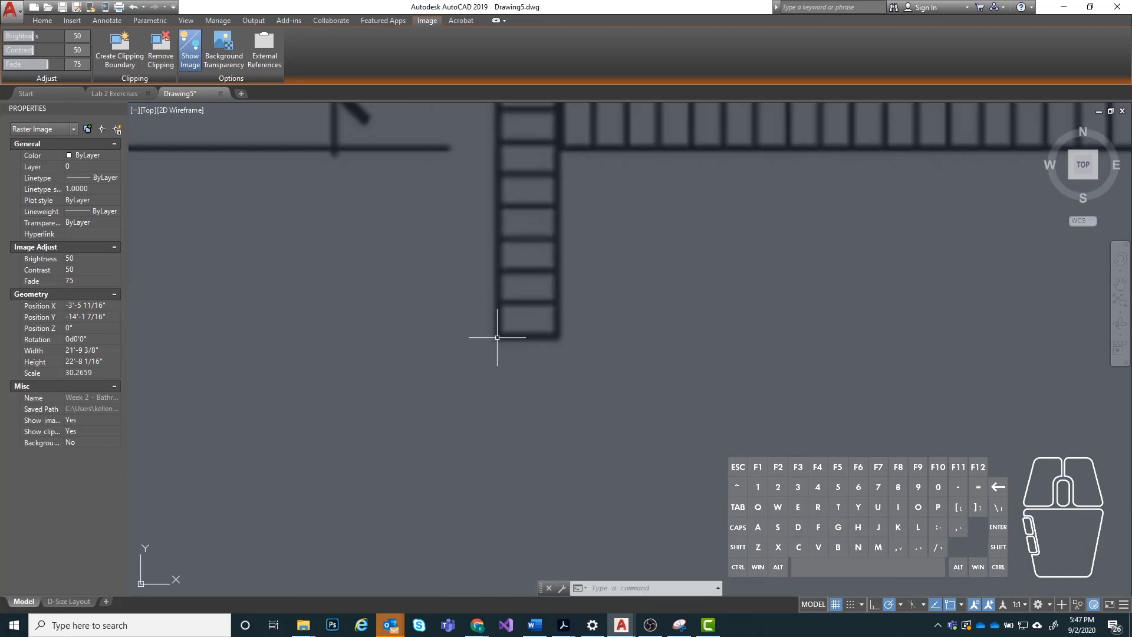
pyautogui.scroll(-3, 374, 313)
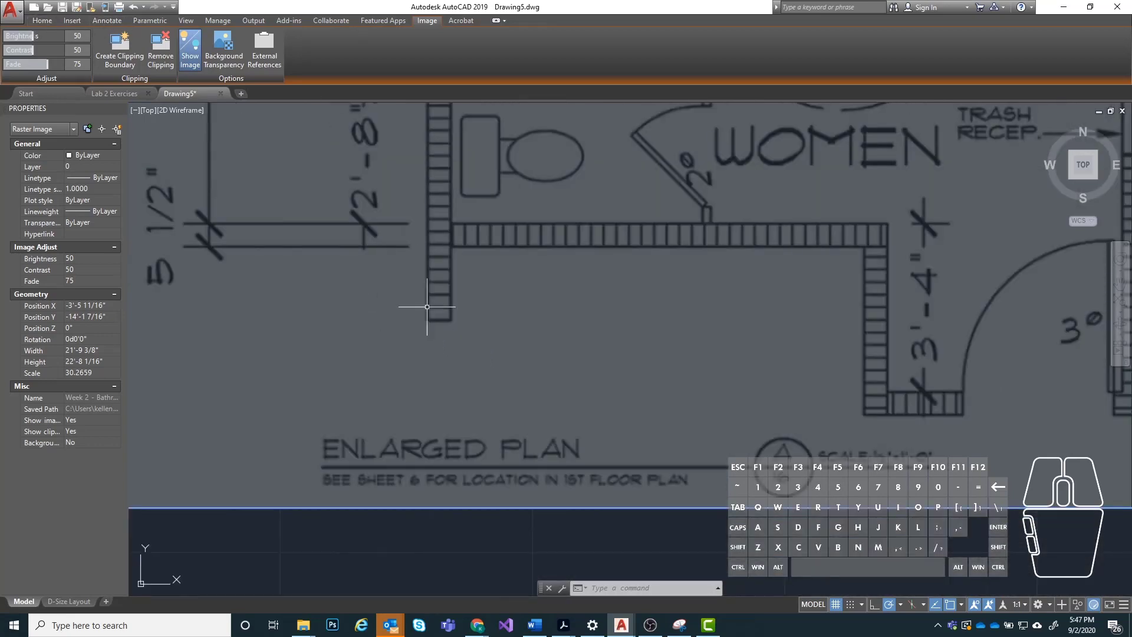
pyautogui.scroll(-3, 415, 298)
pyautogui.scroll(3, 506, 304)
pyautogui.scroll(-2, 466, 316)
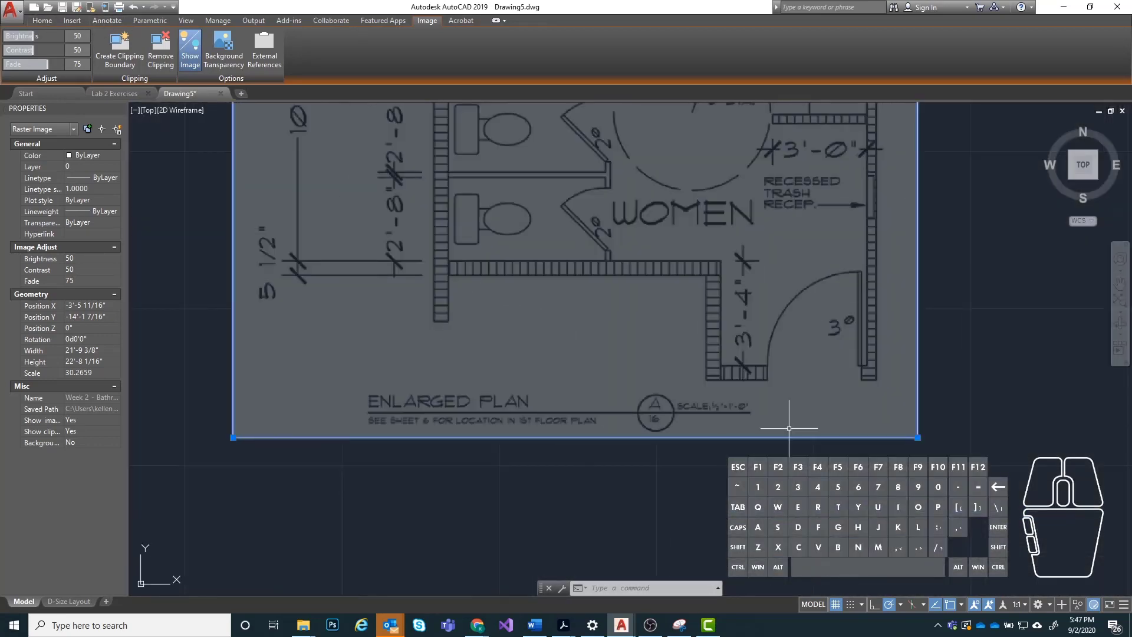
pyautogui.write('move')
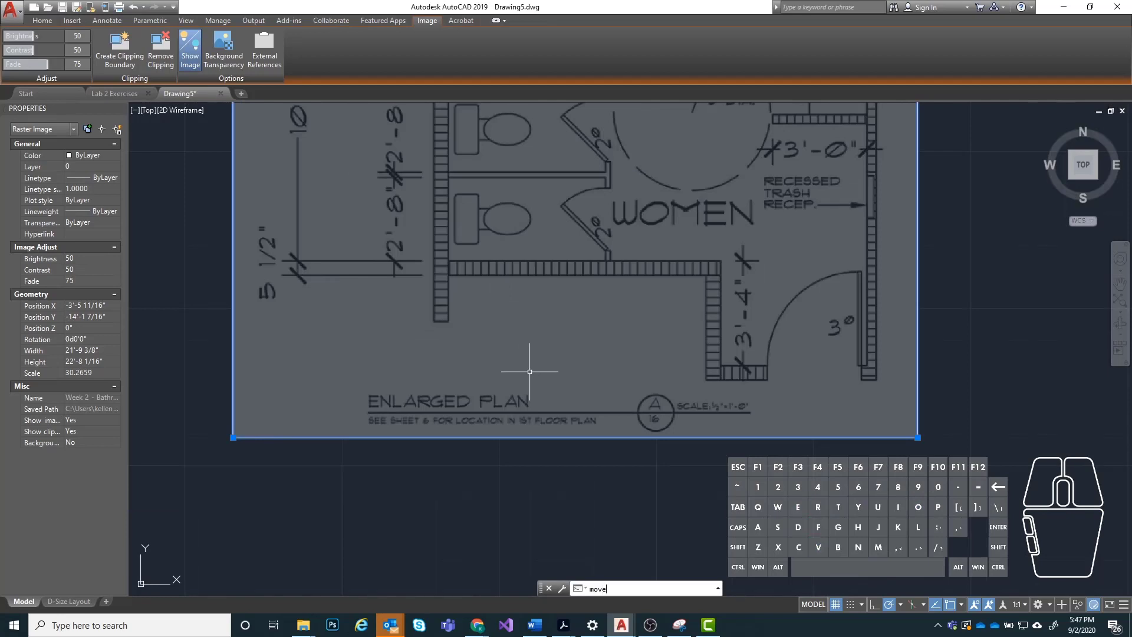
pyautogui.press('Return')
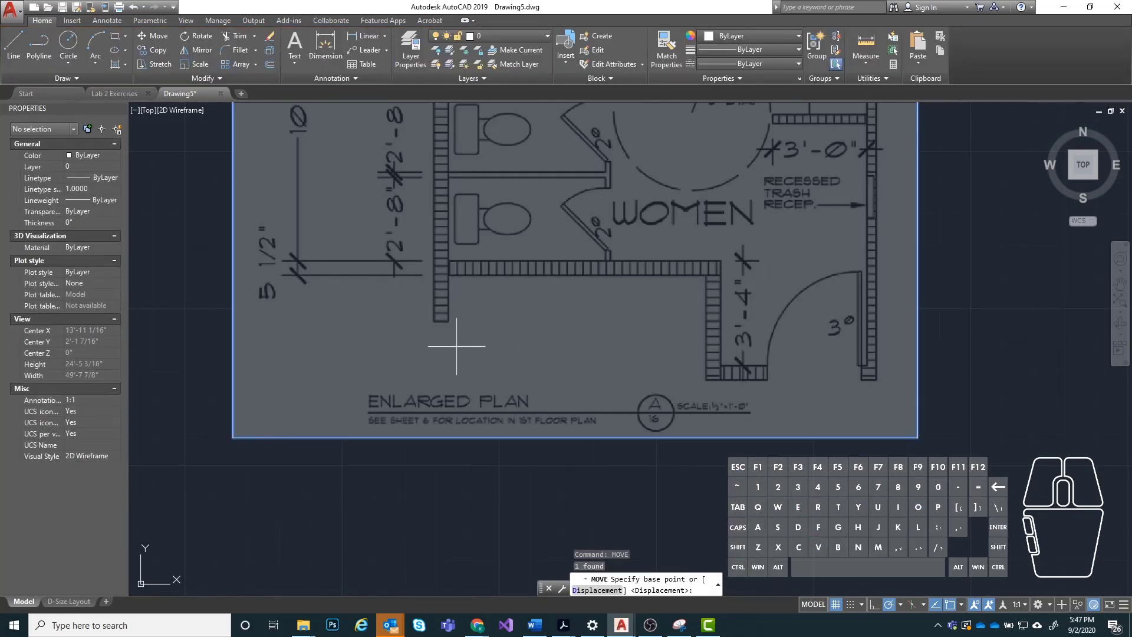
pyautogui.scroll(10, 457, 346)
pyautogui.scroll(3, 442, 259)
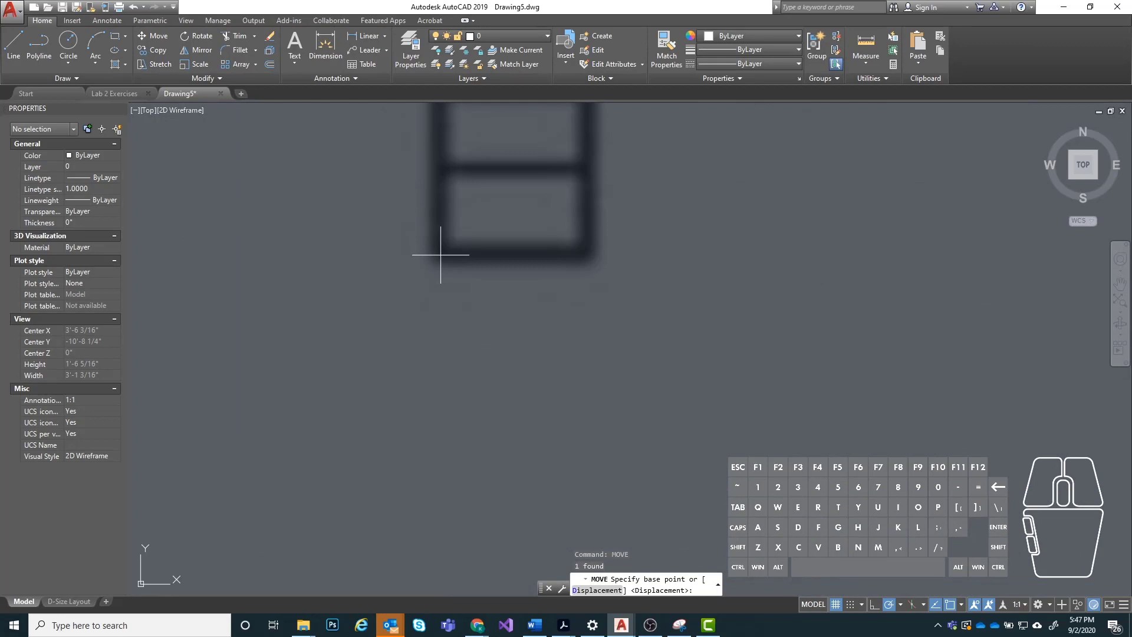
pyautogui.click(440, 254)
# Enable grid snap, place the image's base point on the drawing origin, and disable grid snap again.
pyautogui.scroll(-10, 353, 354)
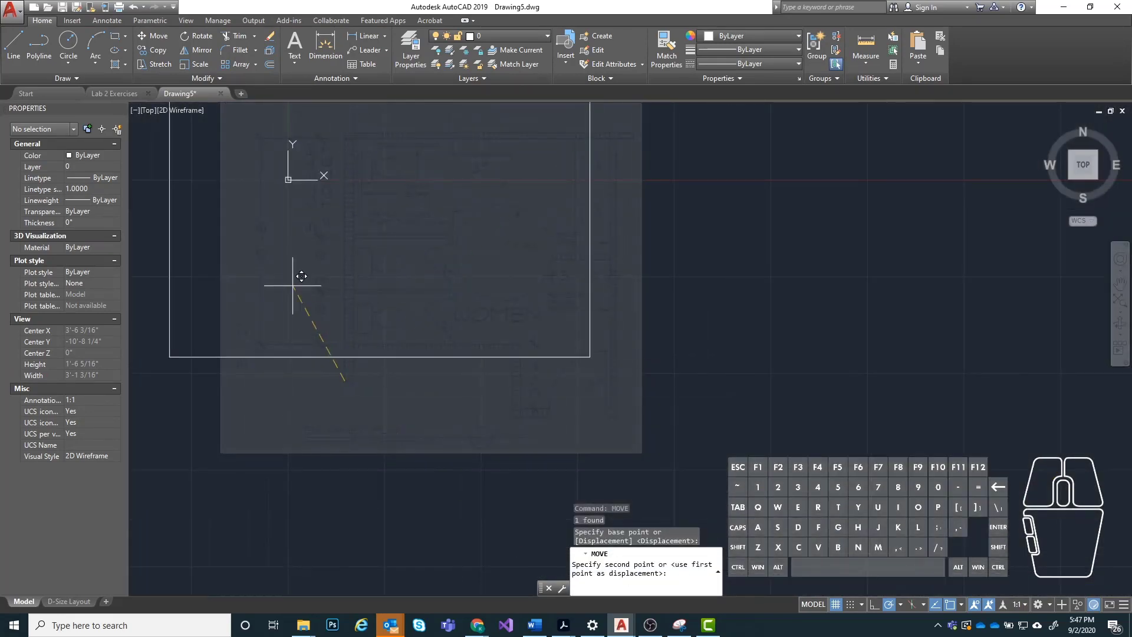
pyautogui.scroll(-4, 648, 301)
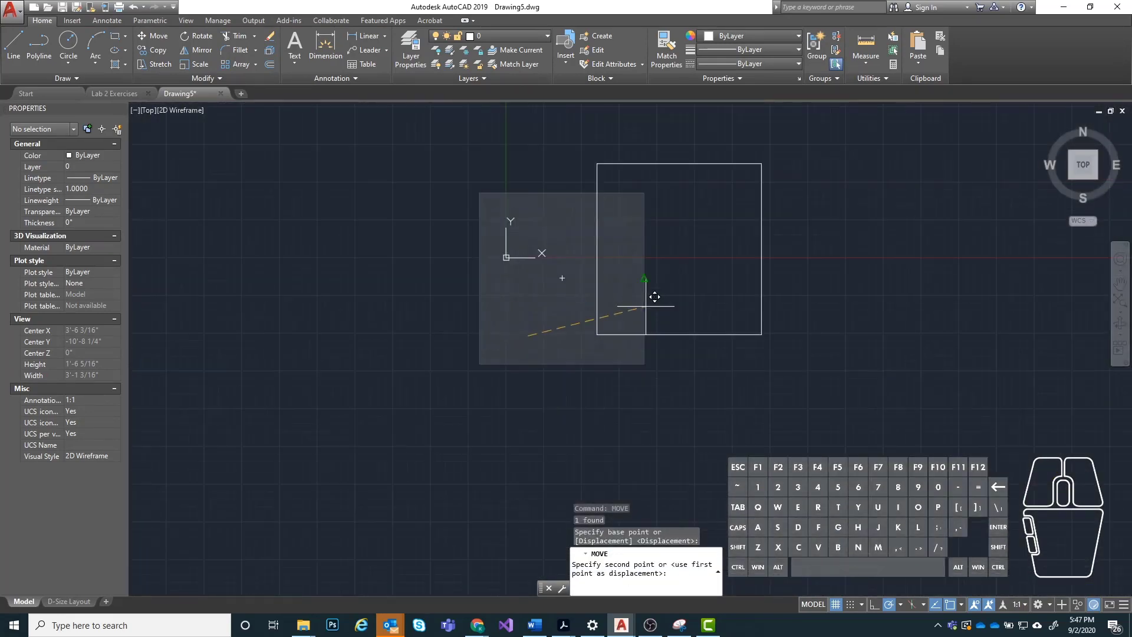
pyautogui.click(850, 606)
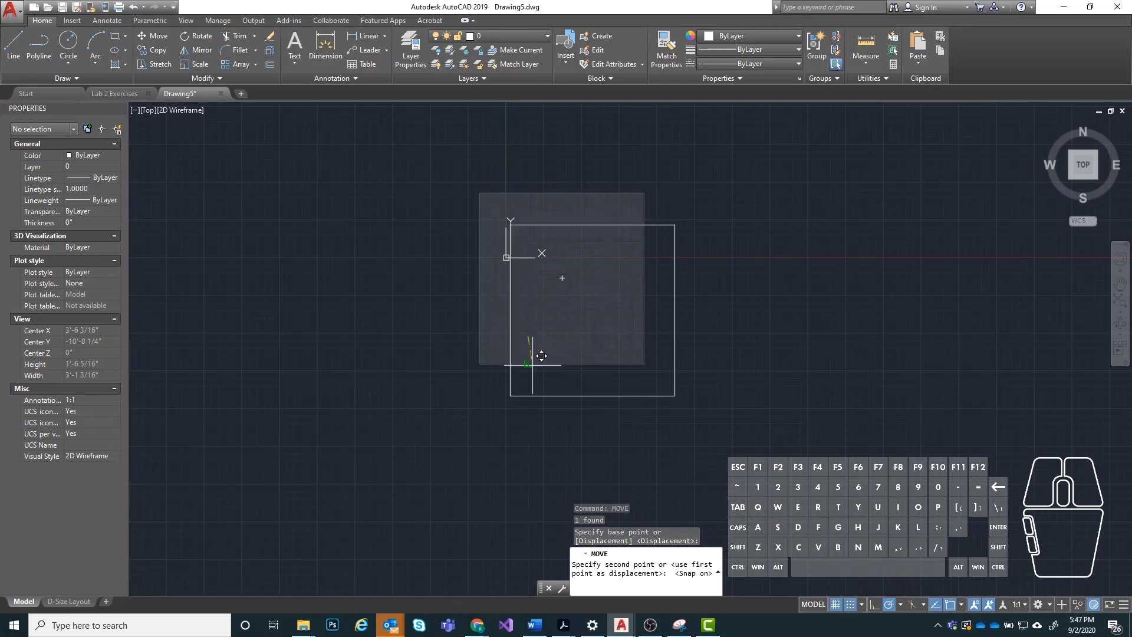
pyautogui.scroll(3, 499, 234)
pyautogui.scroll(4, 498, 234)
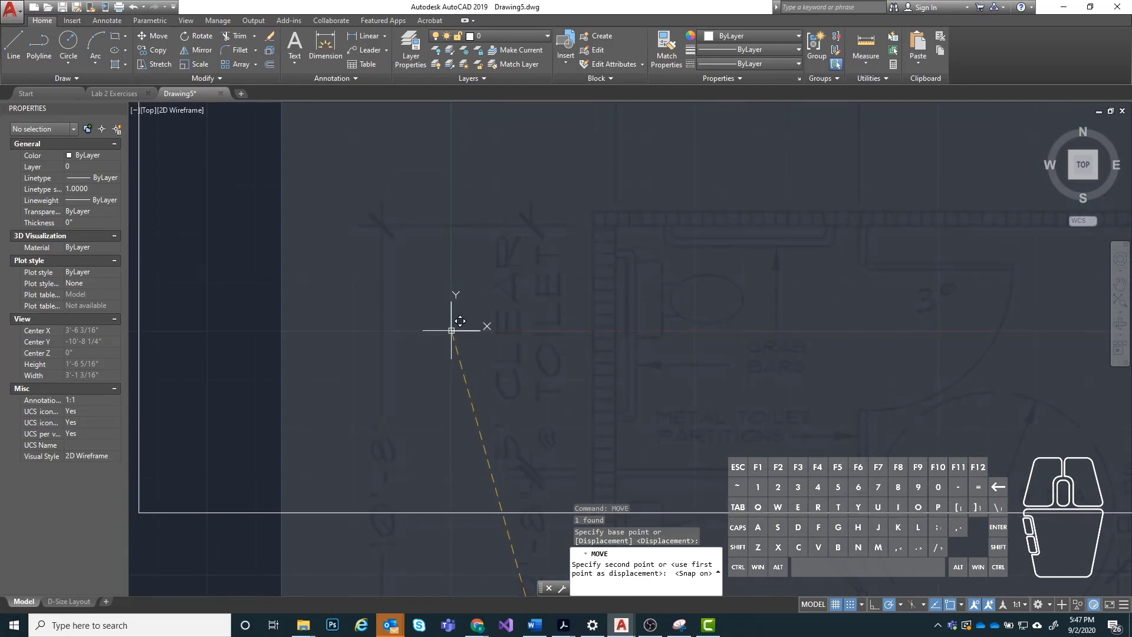
pyautogui.scroll(3, 456, 316)
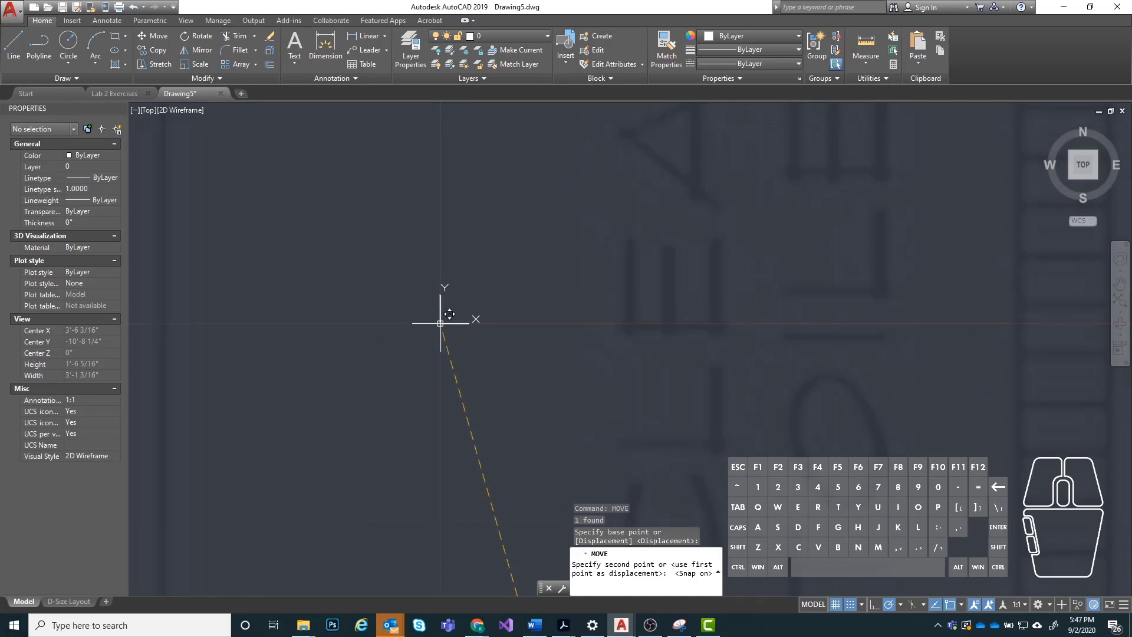
pyautogui.click(440, 323)
pyautogui.scroll(-2, 442, 308)
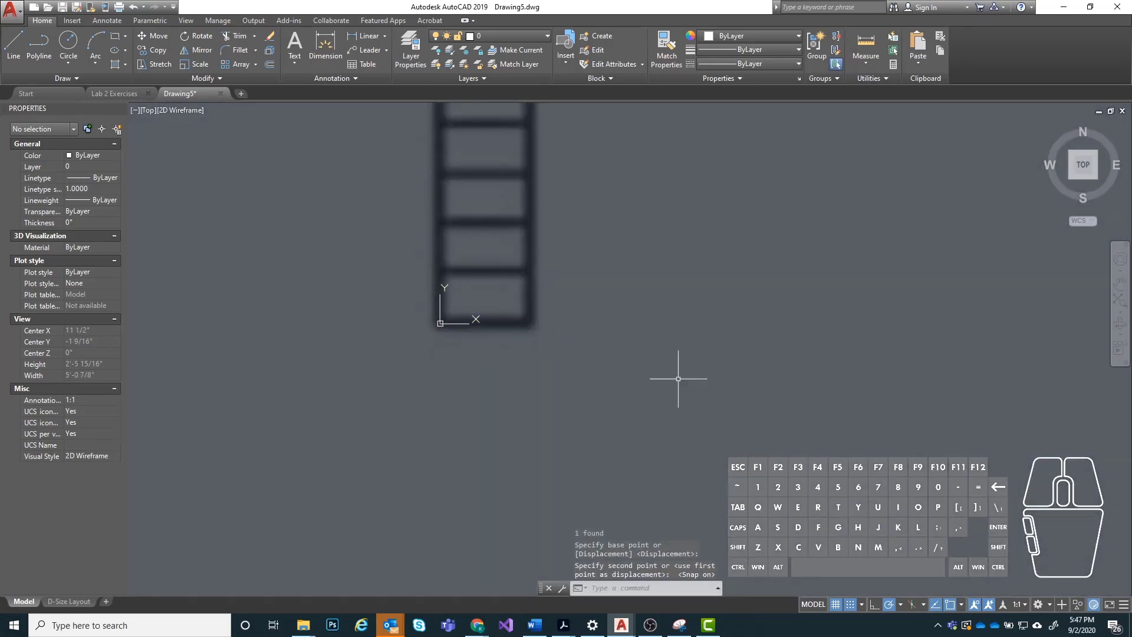
pyautogui.scroll(-5, 466, 365)
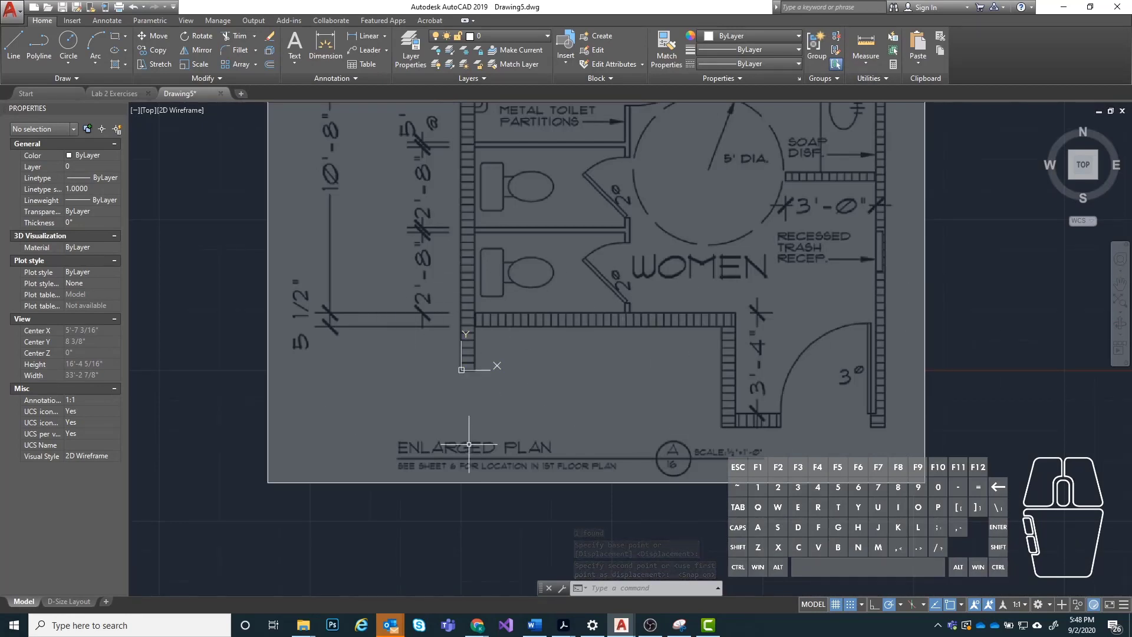
pyautogui.scroll(-4, 462, 363)
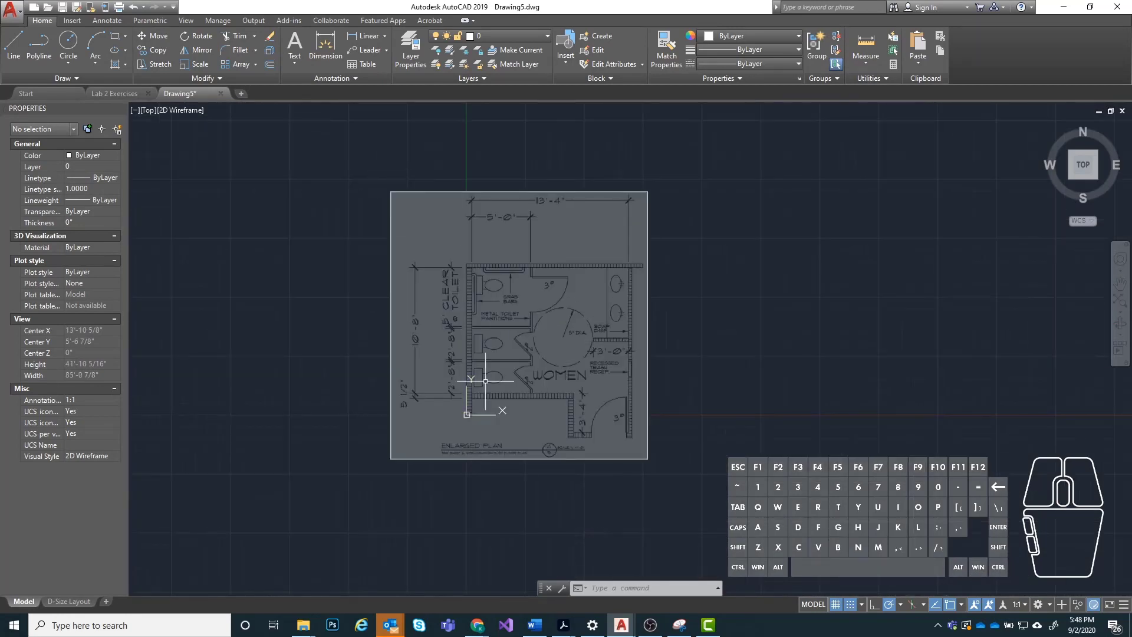
pyautogui.click(850, 604)
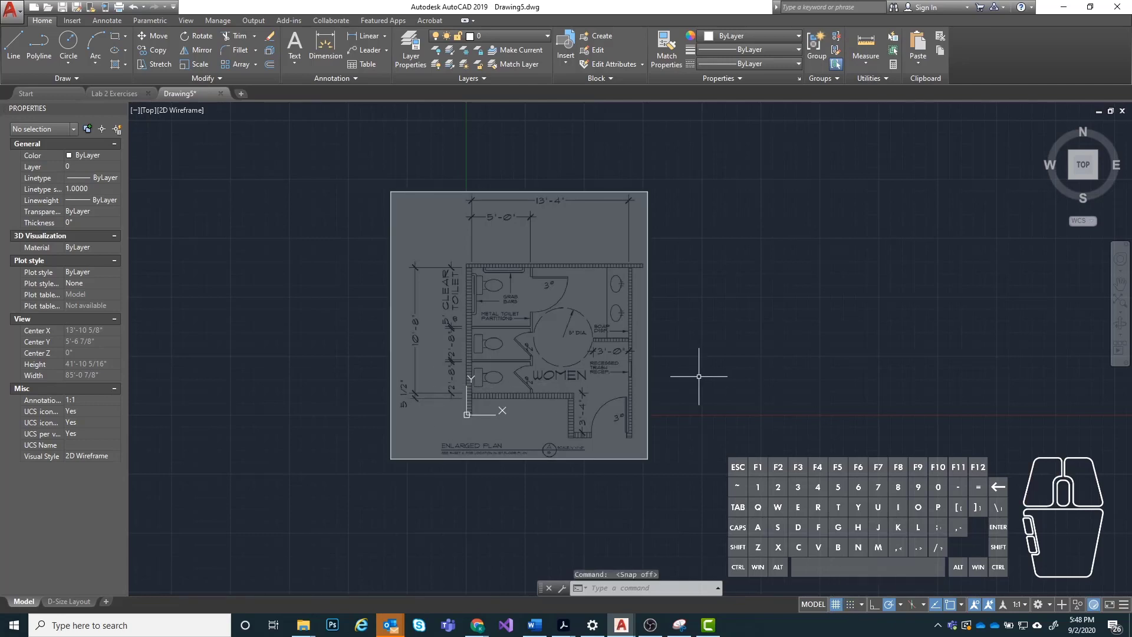
# Examine the repositioned bathroom plan, including its outer walls, toilet stalls, entry door and dimensions.
pyautogui.moveTo(701, 374); pyautogui.dragTo(681, 375, button='middle')
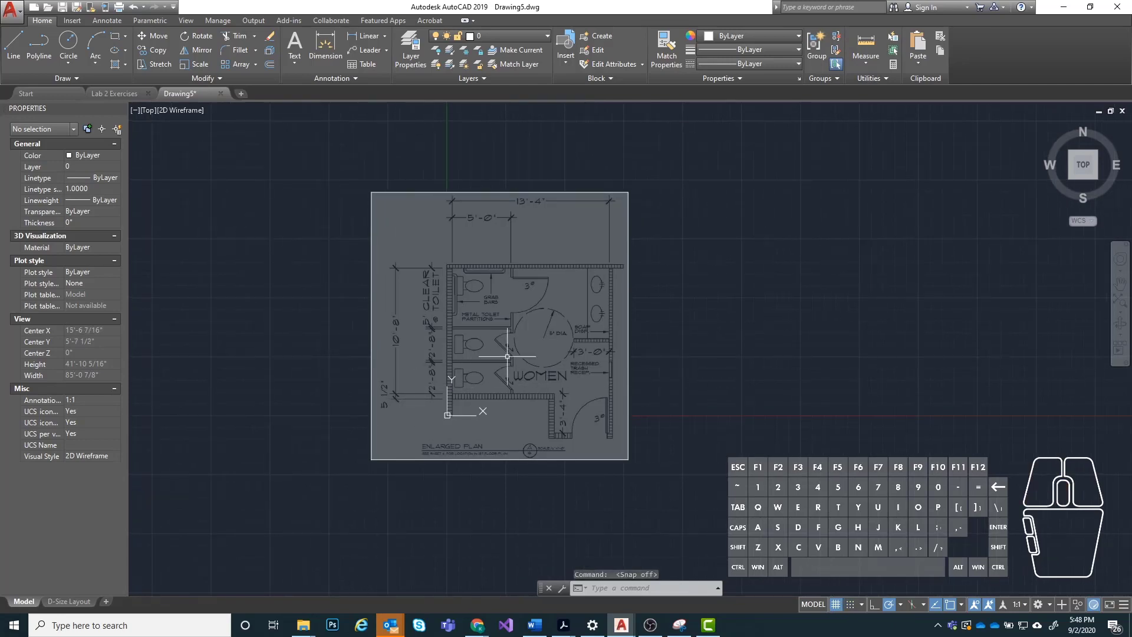
pyautogui.scroll(6, 377, 372)
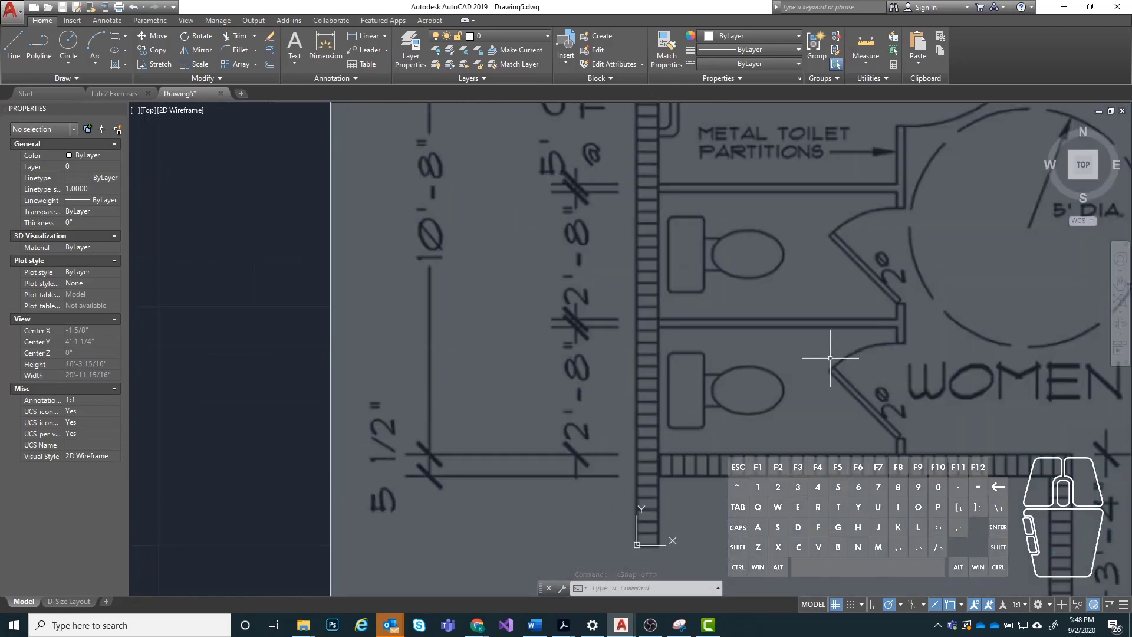
pyautogui.scroll(-4, 830, 358)
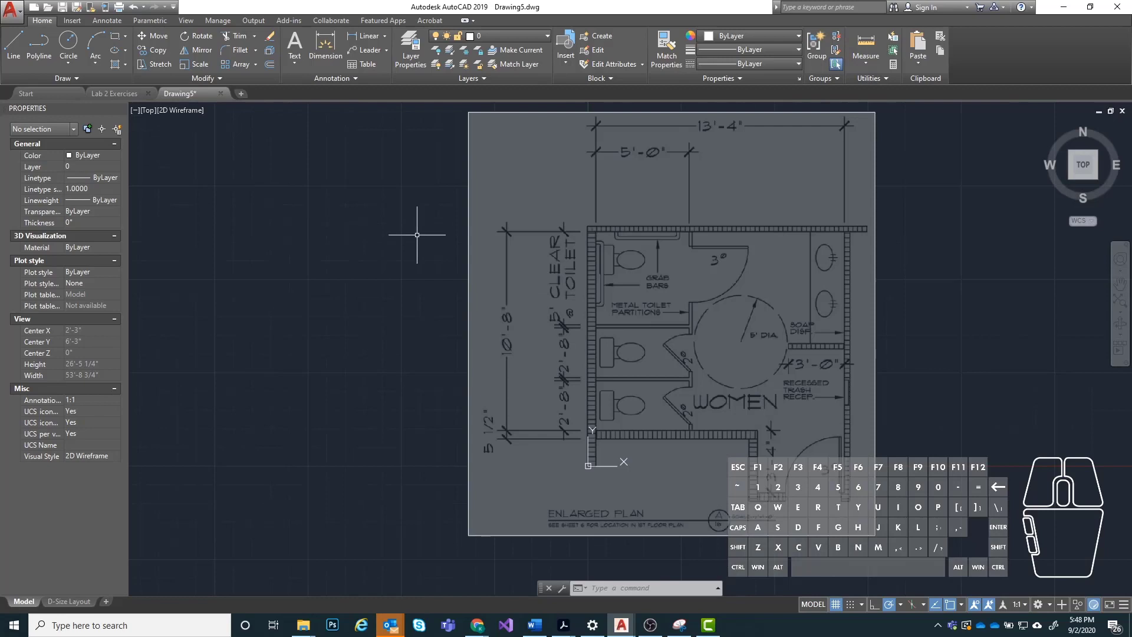
pyautogui.moveTo(797, 316); pyautogui.dragTo(729, 302, button='middle')
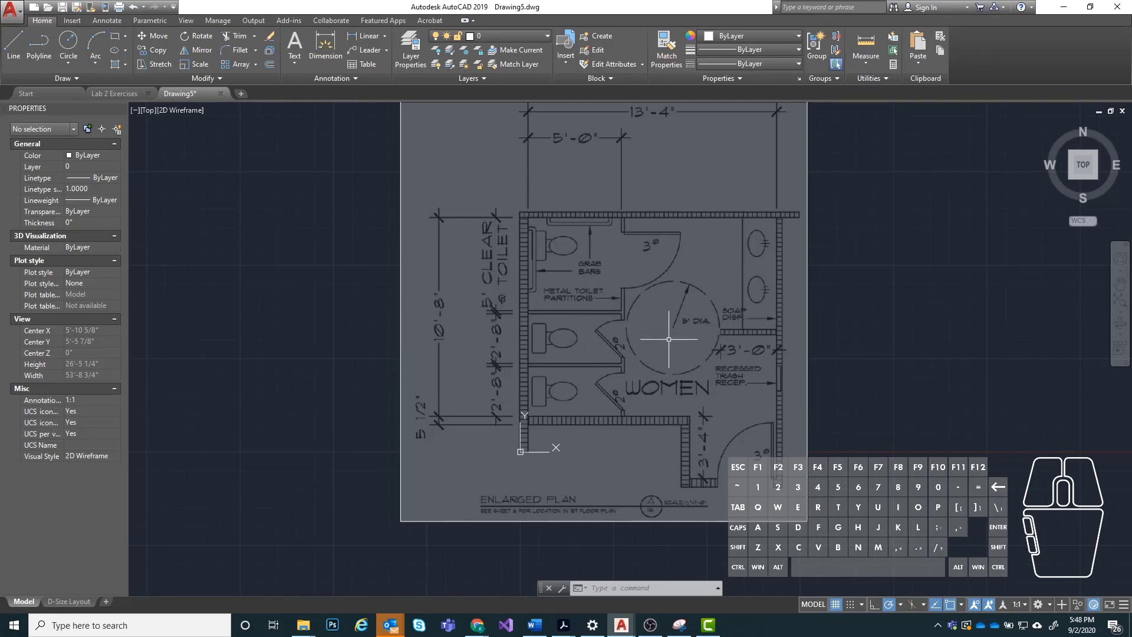
pyautogui.moveTo(668, 339); pyautogui.dragTo(548, 343, button='middle')
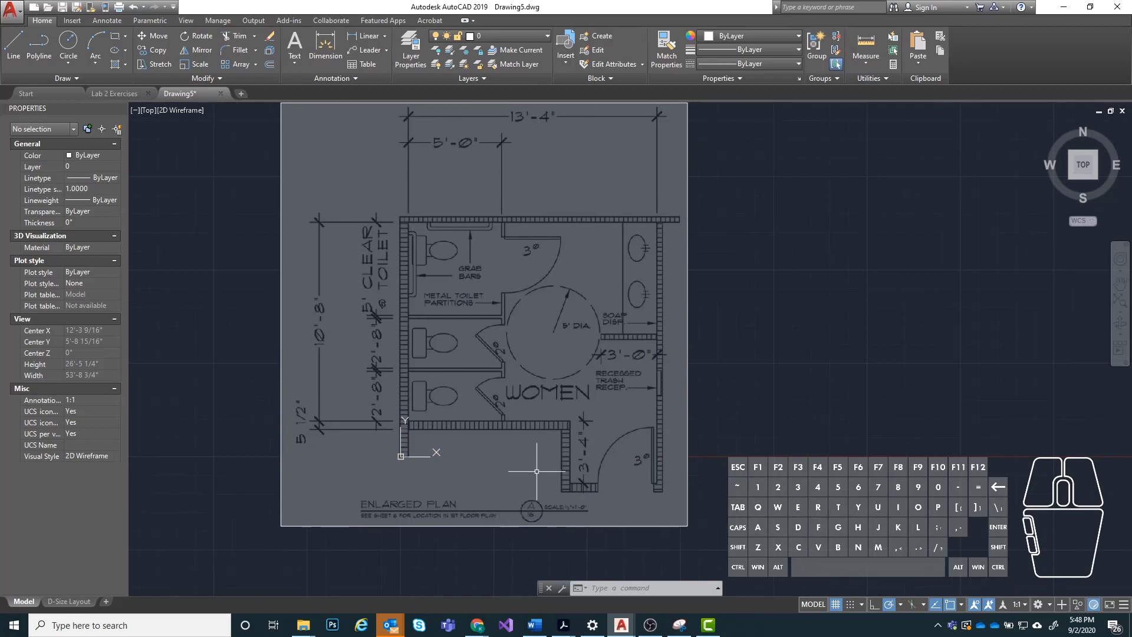
pyautogui.scroll(3, 699, 392)
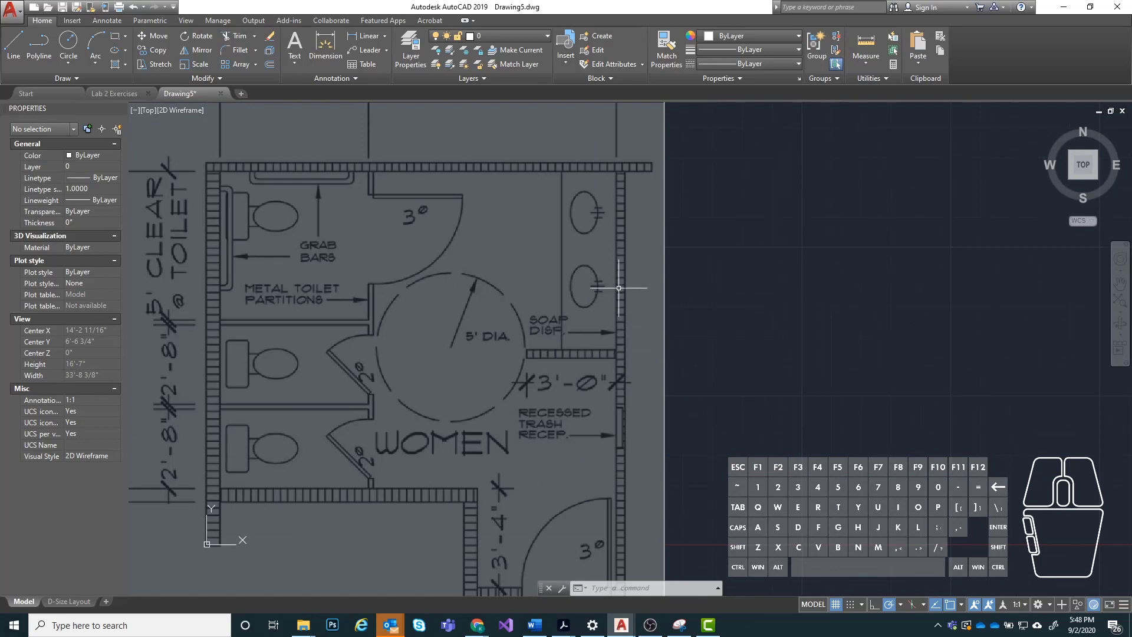
pyautogui.scroll(-2, 616, 289)
pyautogui.scroll(2, 587, 505)
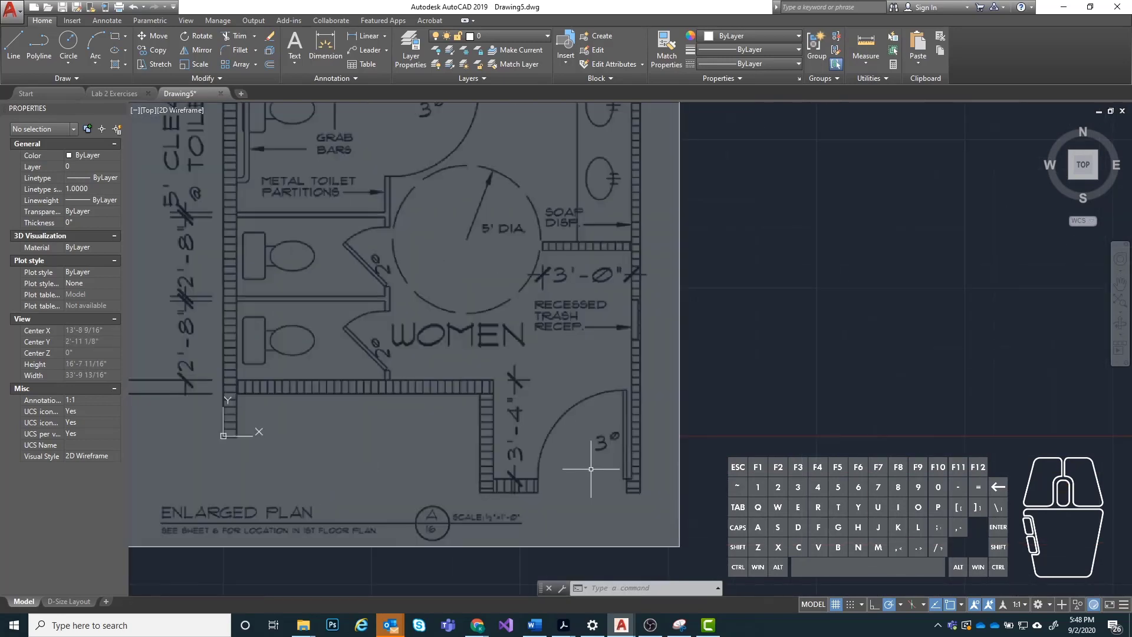
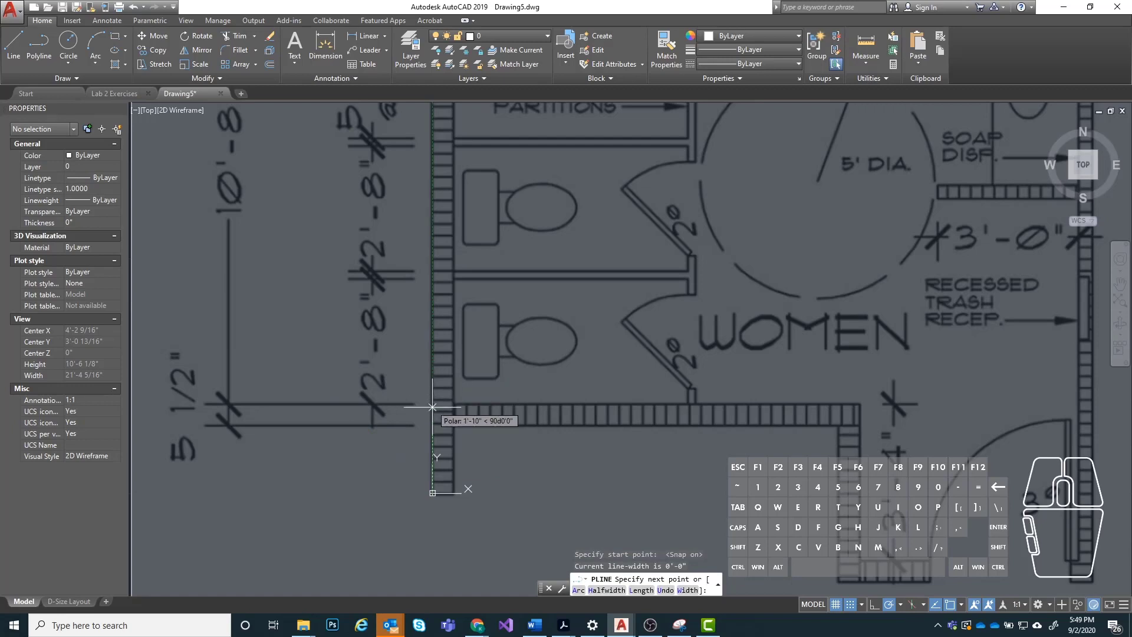
# Turn off grid snap and draw the polyline's first segment about 1'-5 7/16" up the left wall's outer face to the lower cross wall's underside.
pyautogui.scroll(5, 436, 426)
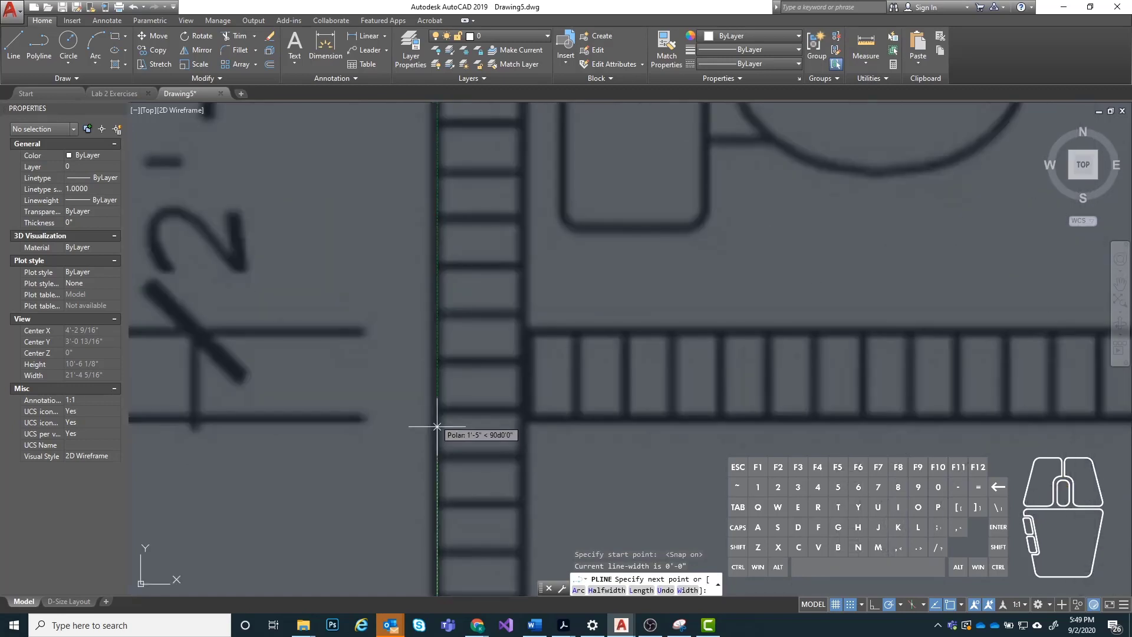
pyautogui.click(850, 606)
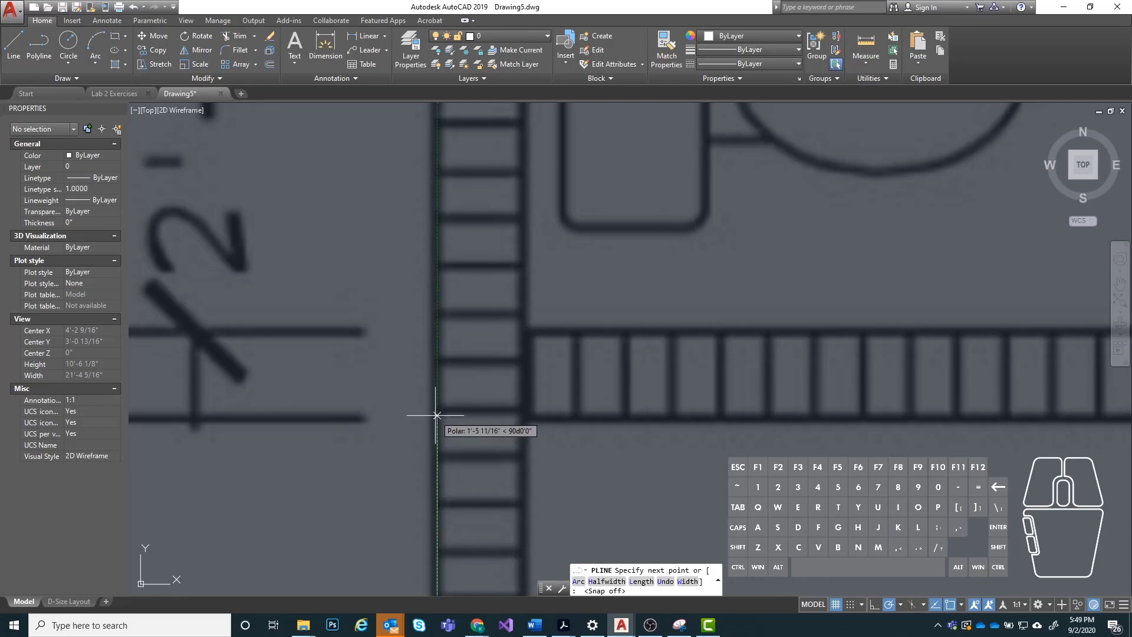
pyautogui.scroll(-2, 436, 415)
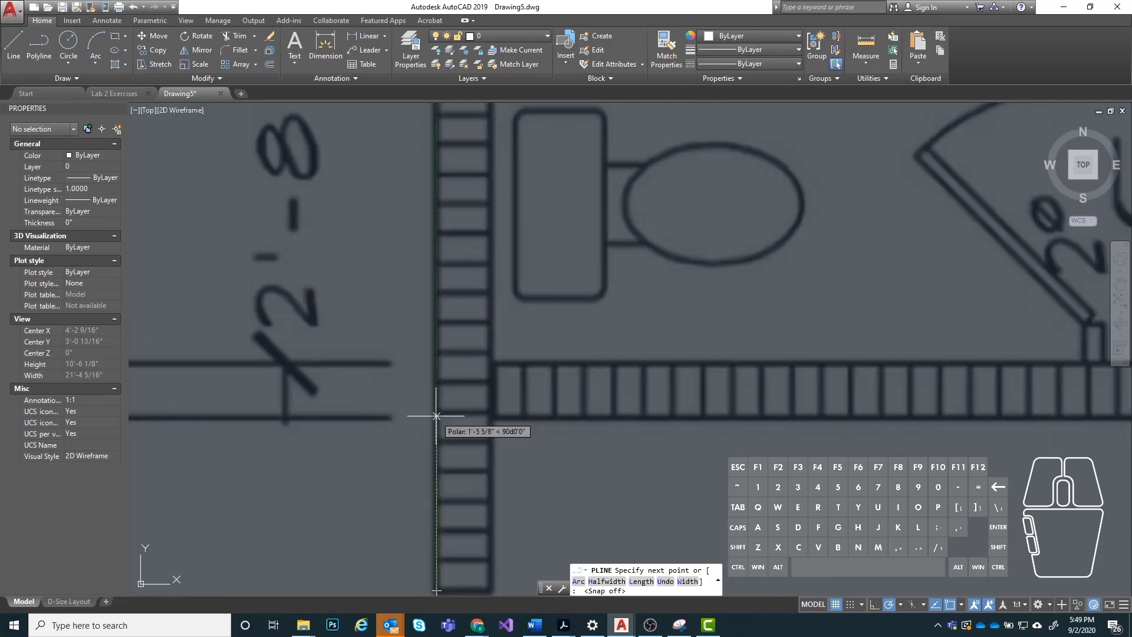
pyautogui.scroll(2, 436, 417)
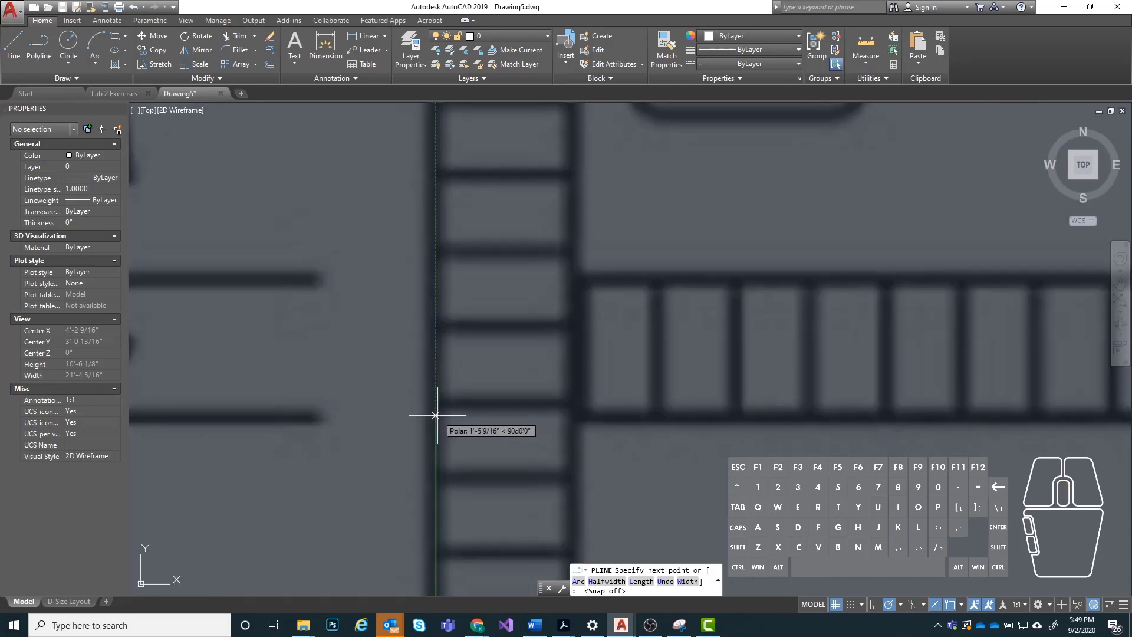
pyautogui.scroll(-3, 437, 414)
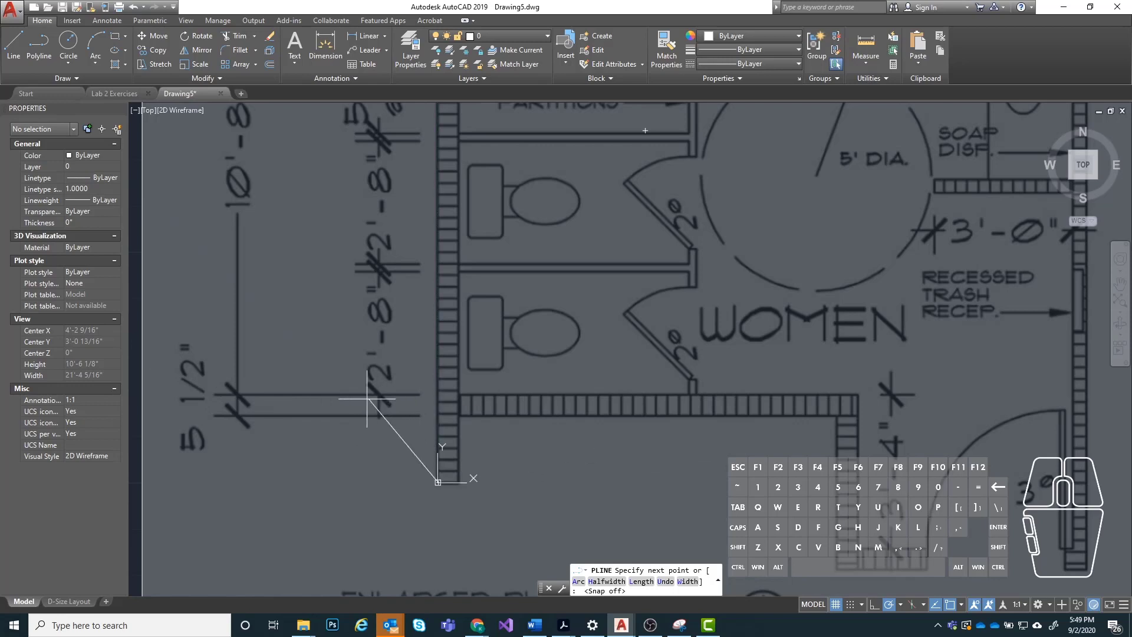
pyautogui.scroll(4, 427, 410)
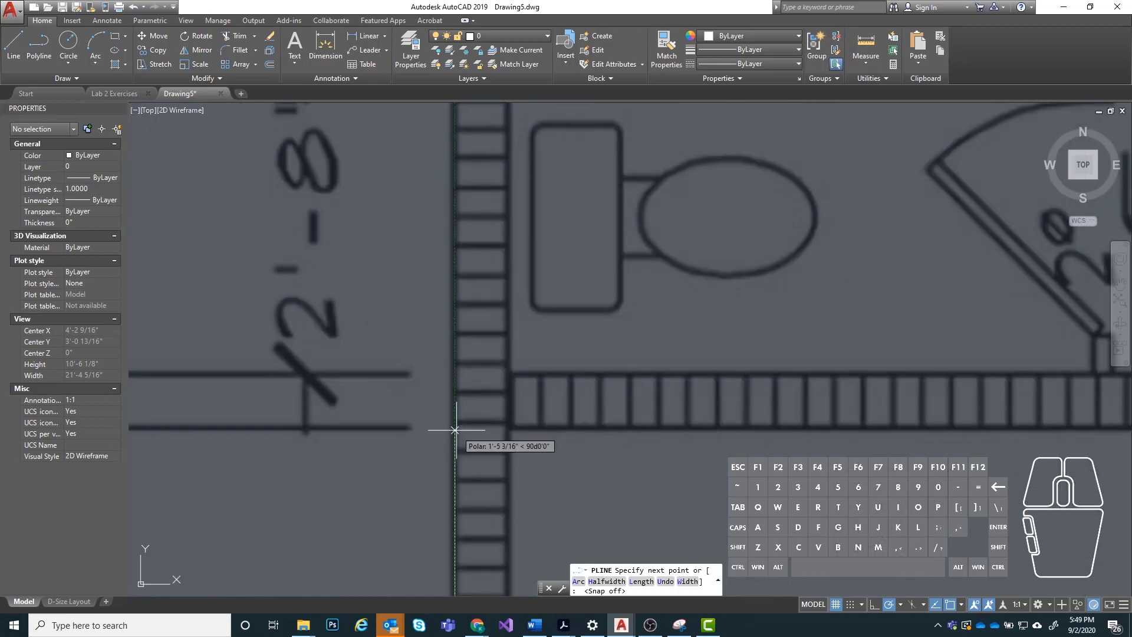
pyautogui.scroll(2, 454, 429)
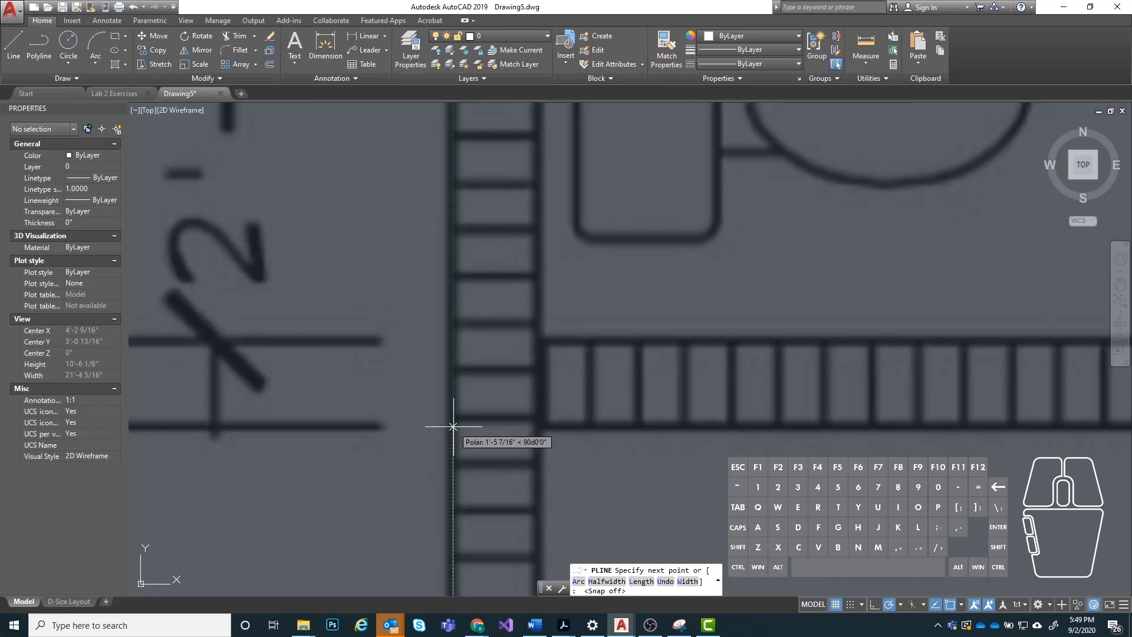
pyautogui.click(453, 425)
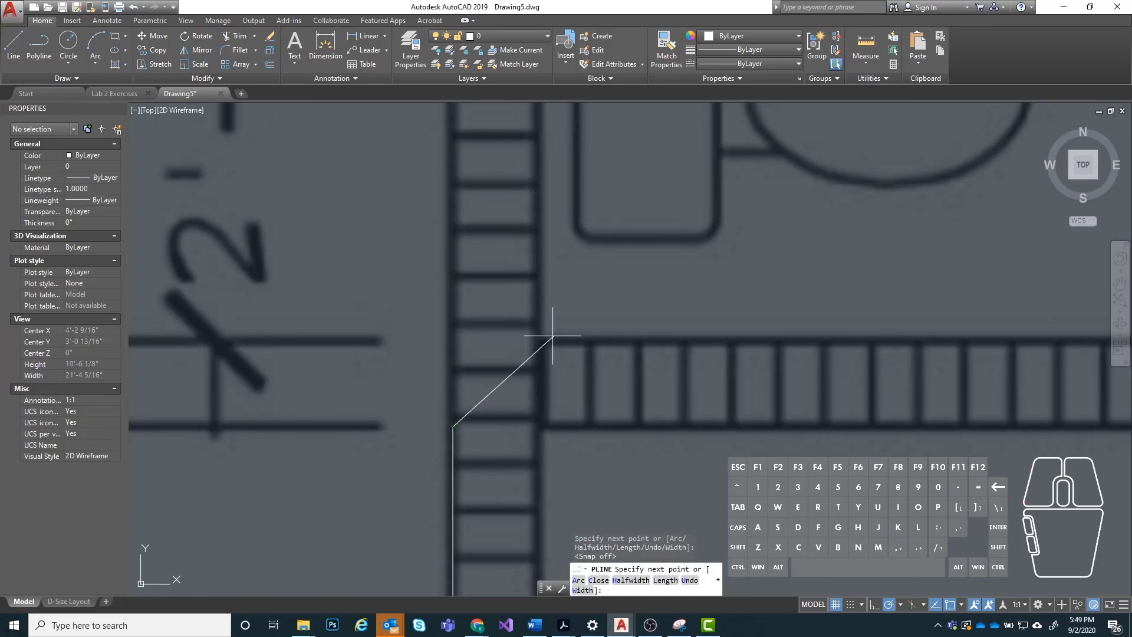
# Continue the polyline straight up the left wall's outer face with a 5.5" segment and a 10'8" segment.
pyautogui.scroll(-3, 607, 427)
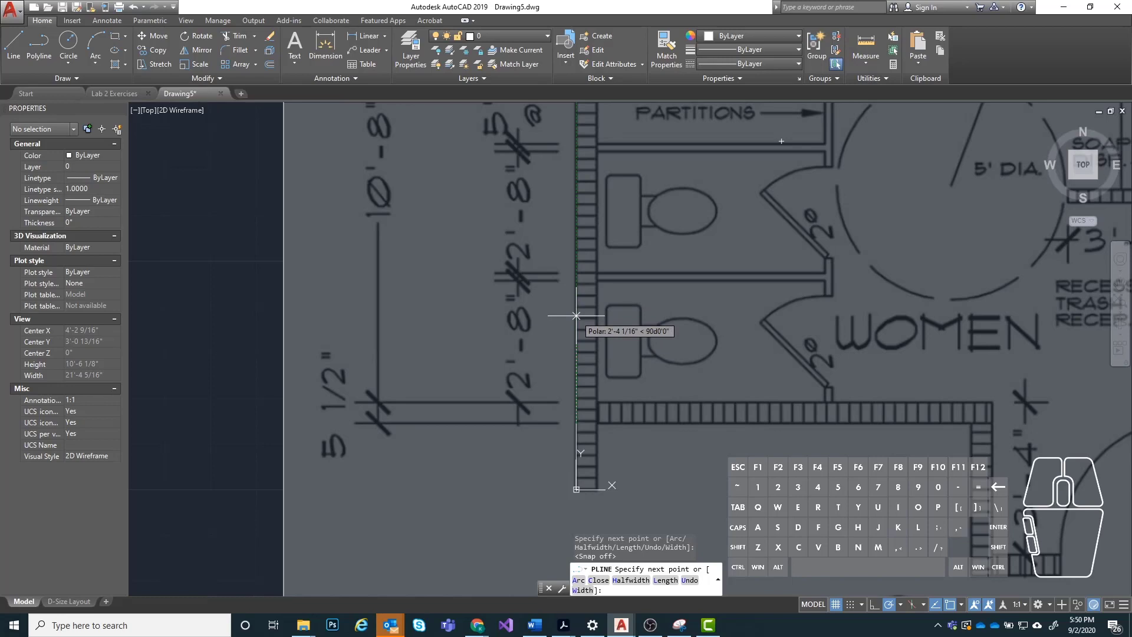
pyautogui.write('5.5"')
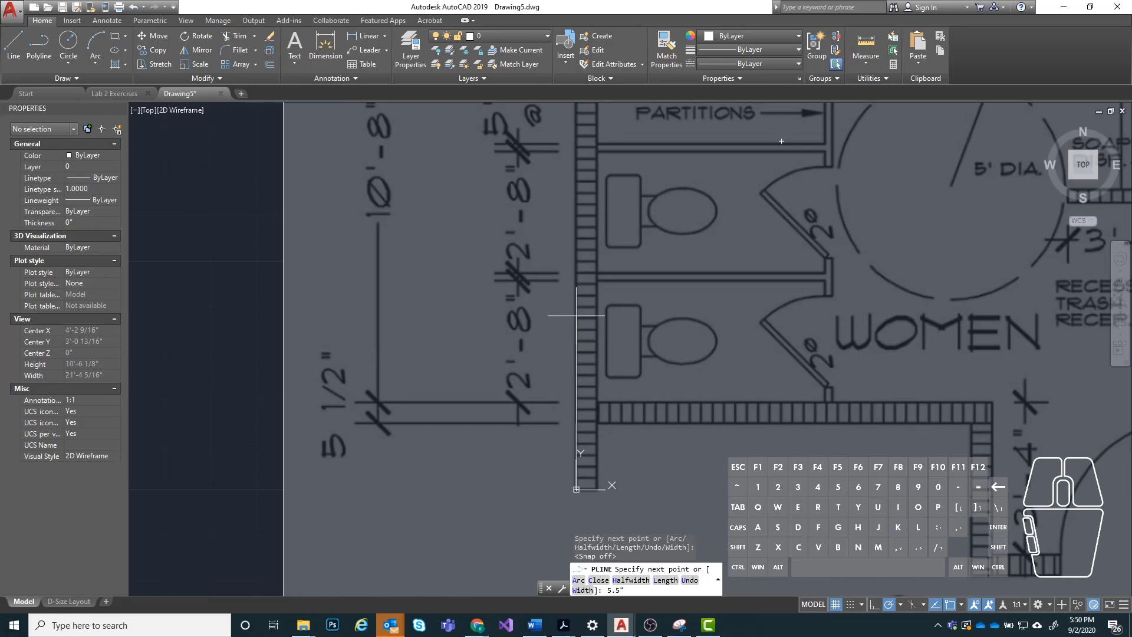
pyautogui.press('Return')
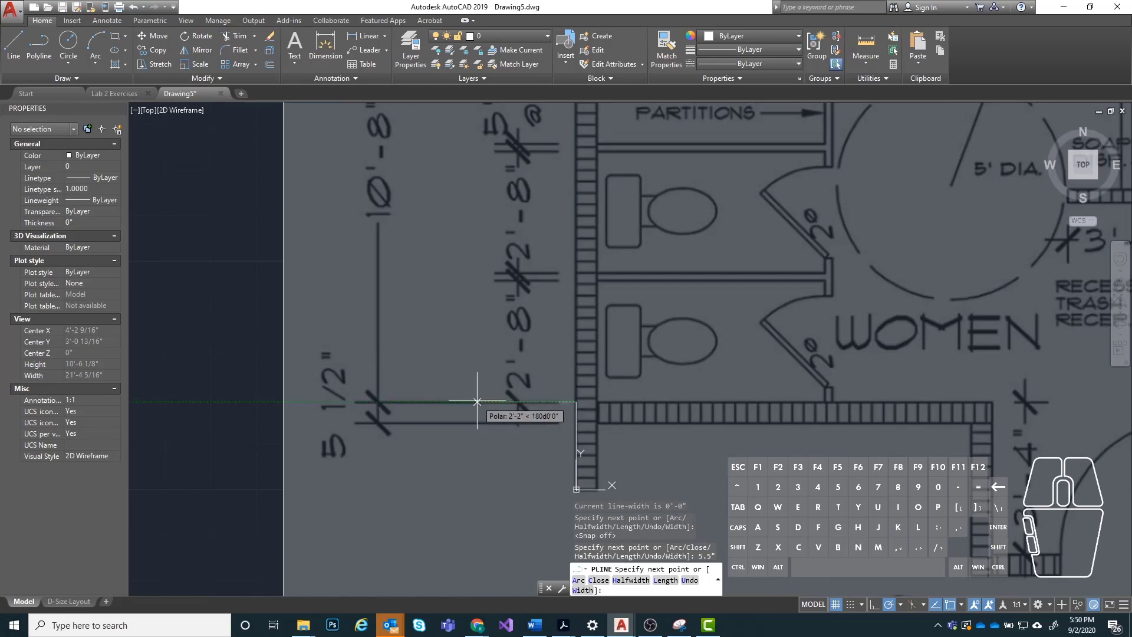
pyautogui.scroll(-3, 507, 436)
pyautogui.scroll(2, 444, 384)
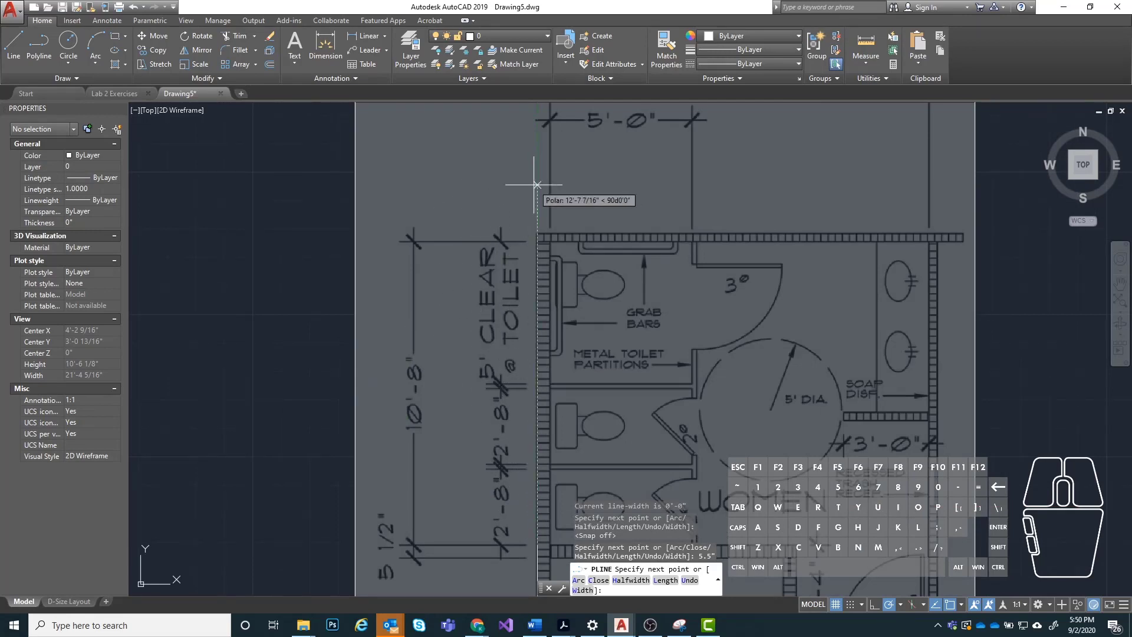
pyautogui.write('10\'8"')
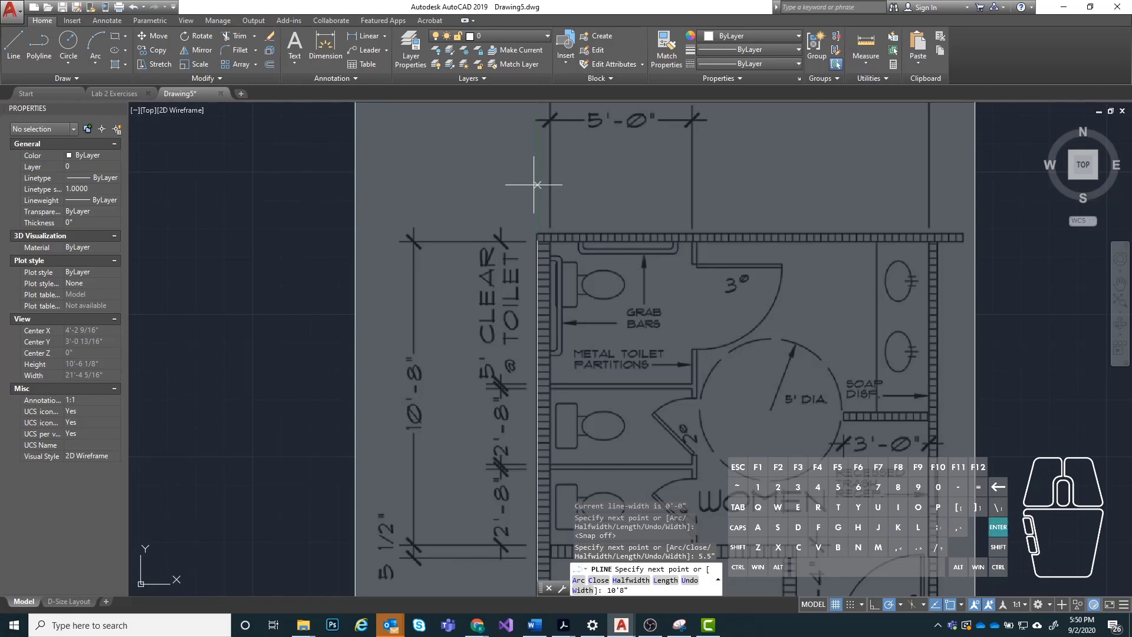
pyautogui.press('Return')
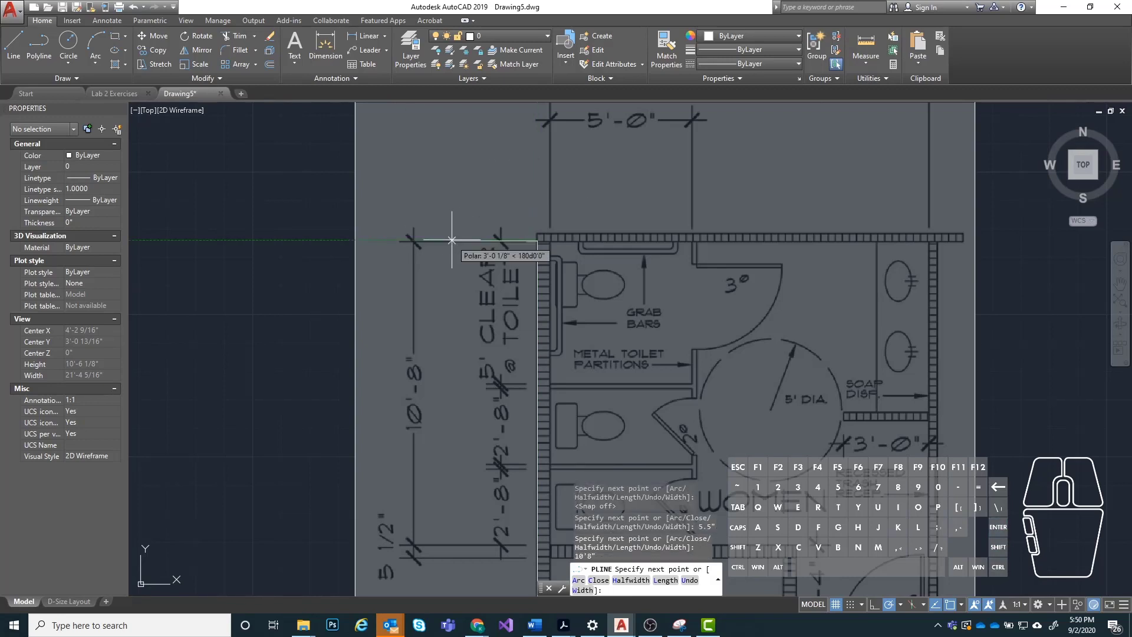
# Extend the polyline 3.5" upward through the upper wall's thickness to the plan's upper-left outer corner.
pyautogui.scroll(5, 412, 242)
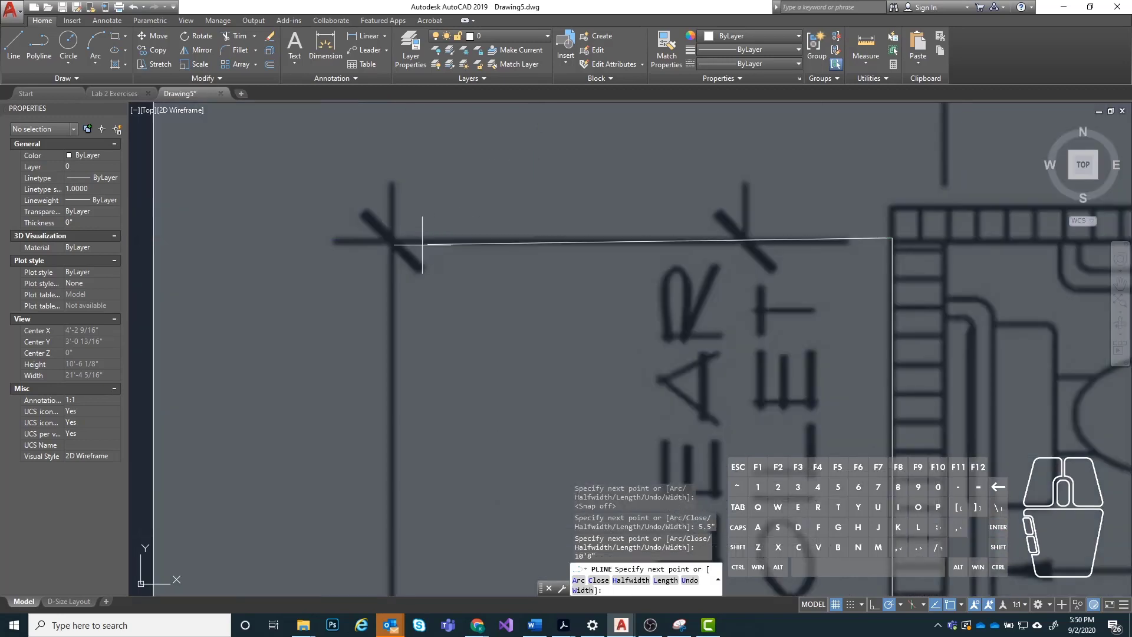
pyautogui.scroll(-5, 252, 202)
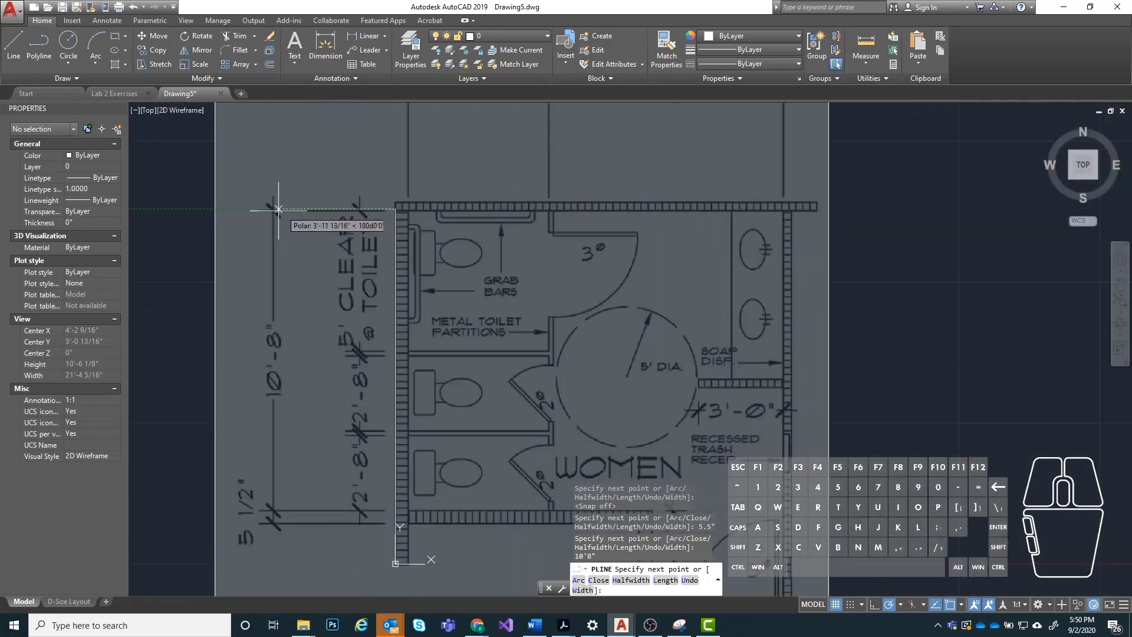
pyautogui.scroll(-2, 499, 244)
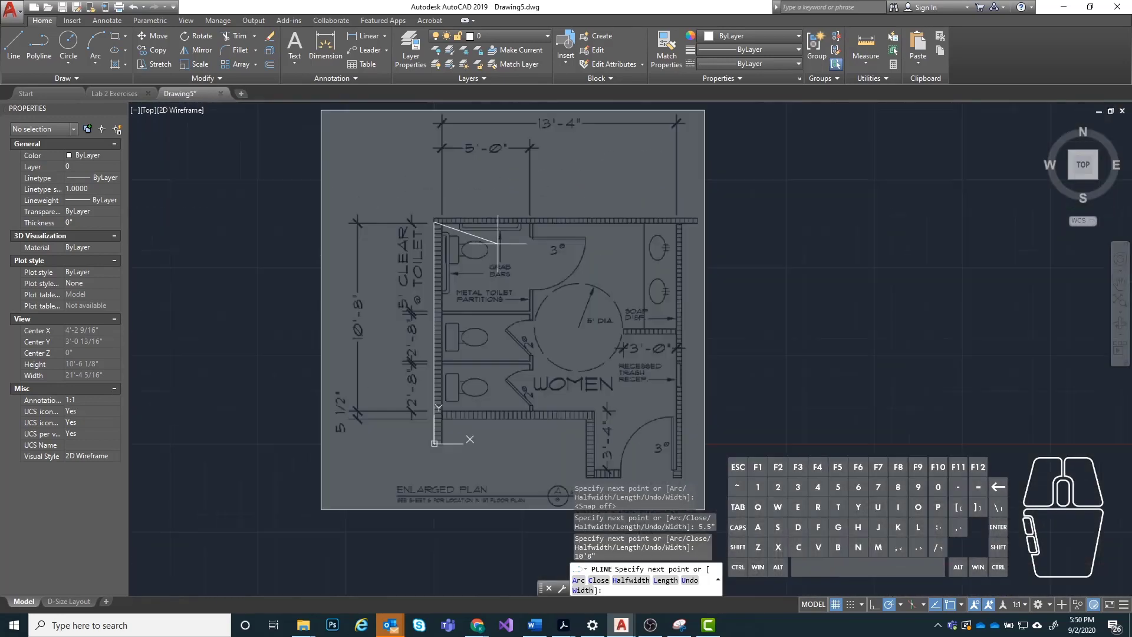
pyautogui.scroll(5, 466, 222)
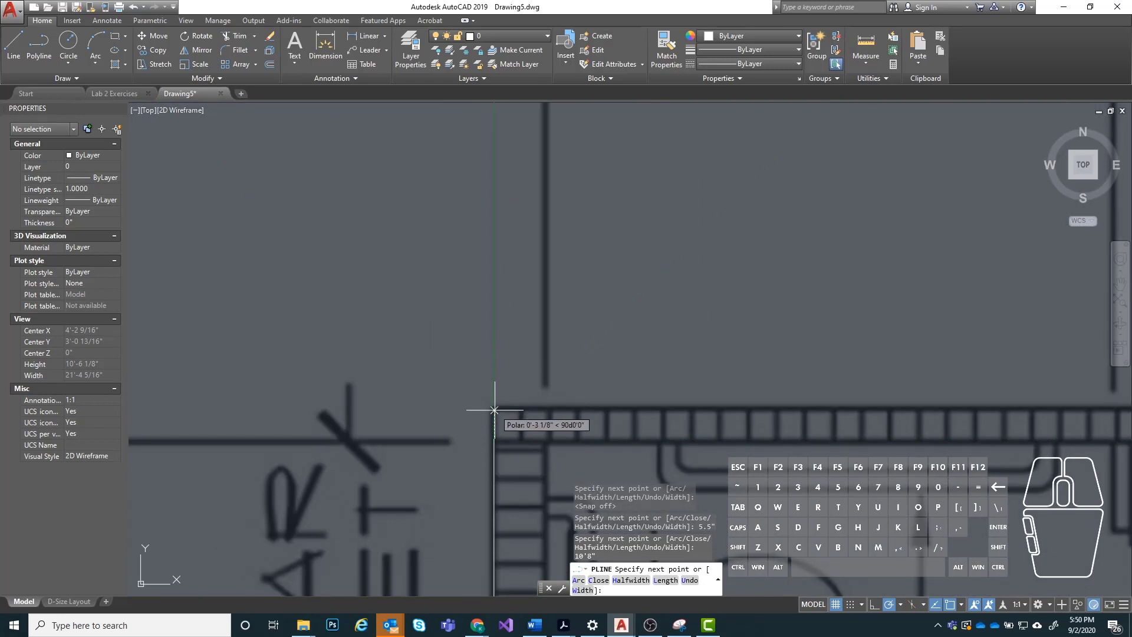
pyautogui.scroll(2, 493, 406)
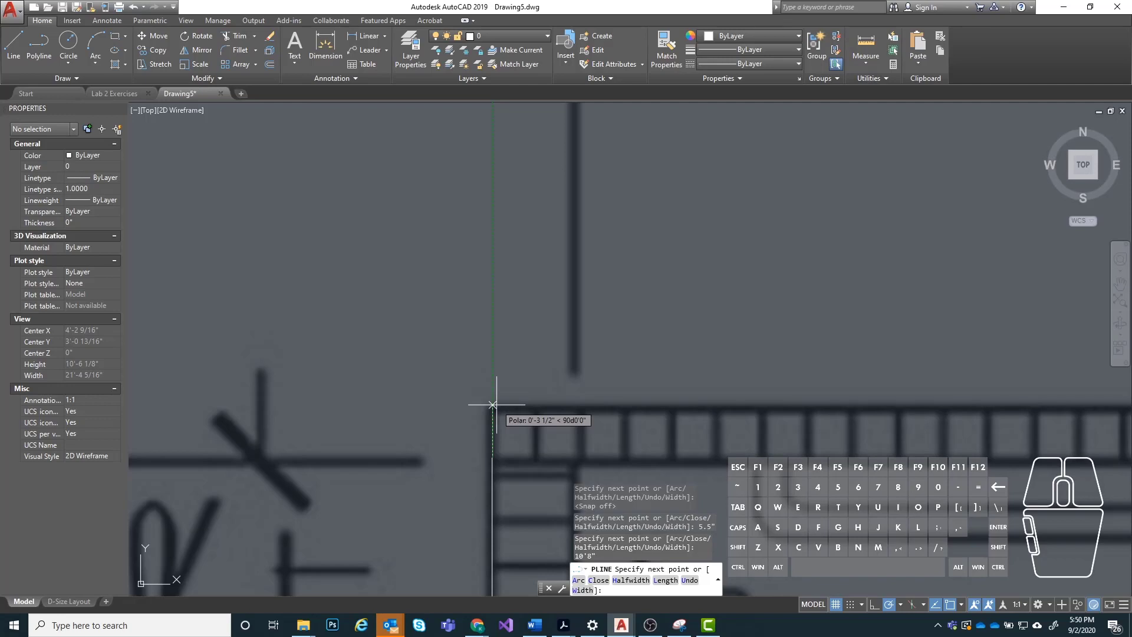
pyautogui.write('3.5"')
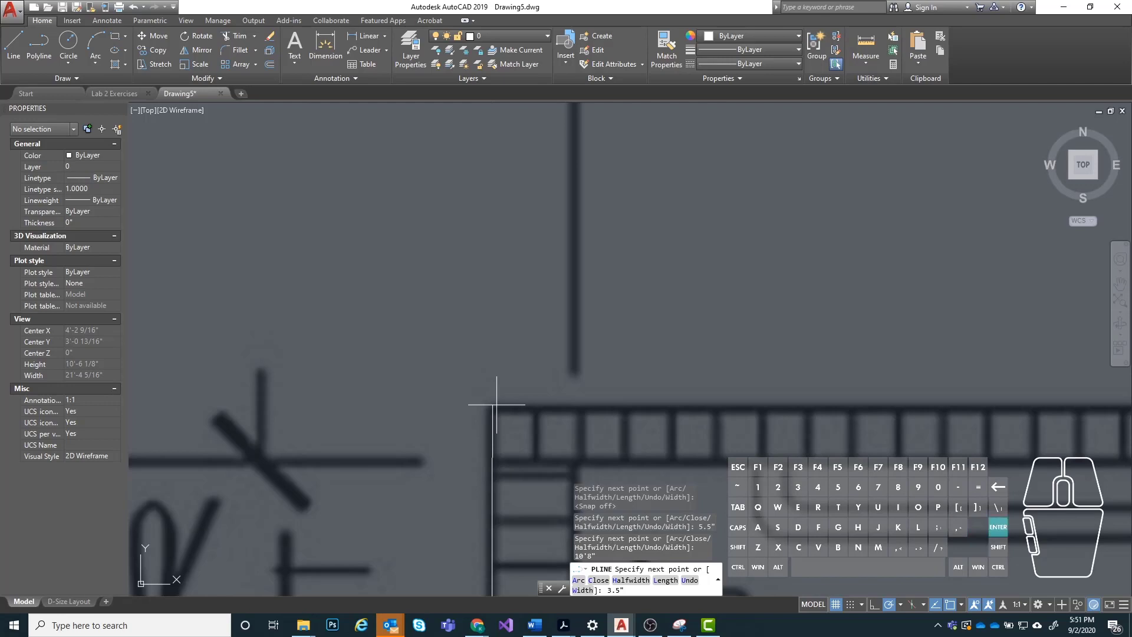
pyautogui.press('Return')
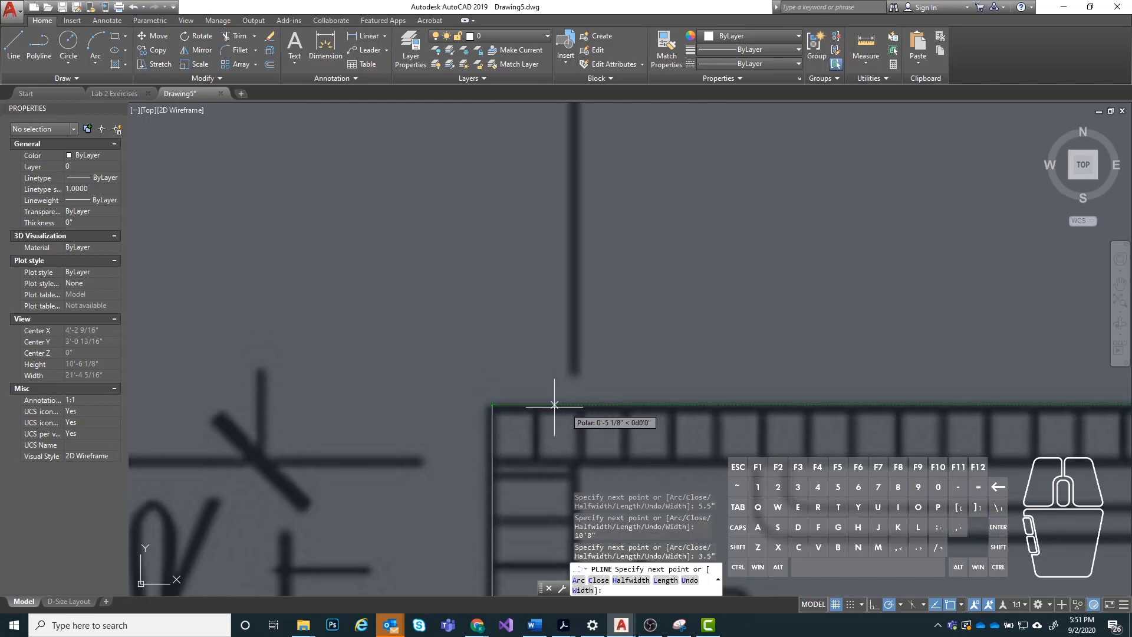
# Add a 5.5" horizontal polyline segment from the upper-left outer corner across the left wall's thickness.
pyautogui.moveTo(423, 358); pyautogui.dragTo(423, 359, button='middle')
pyautogui.scroll(-8, 480, 303)
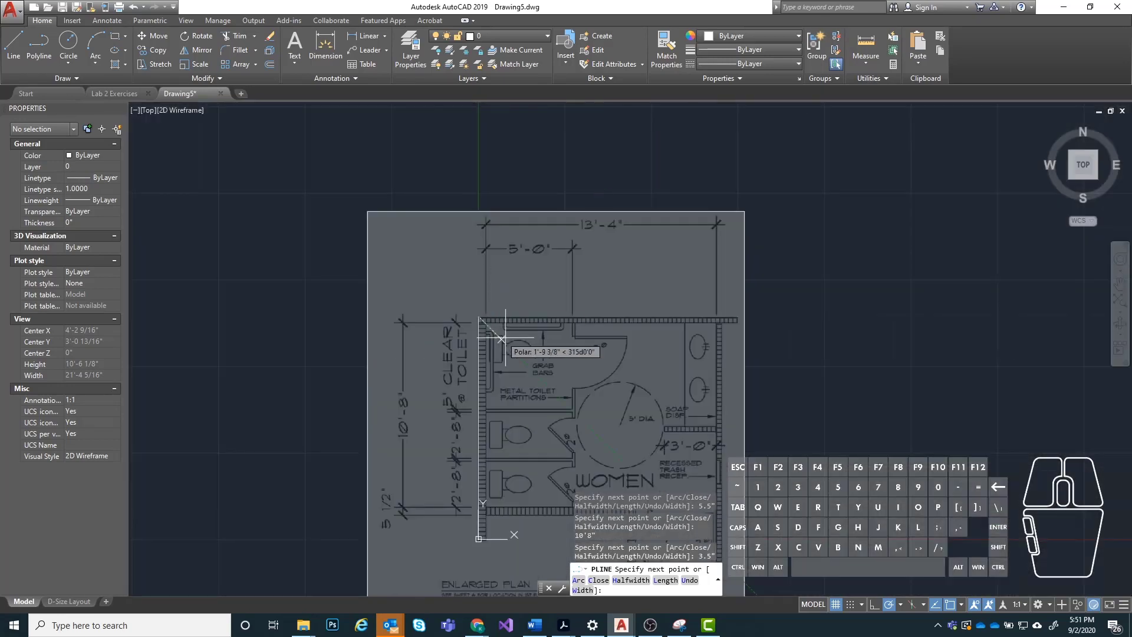
pyautogui.scroll(-3, 537, 325)
pyautogui.scroll(6, 493, 433)
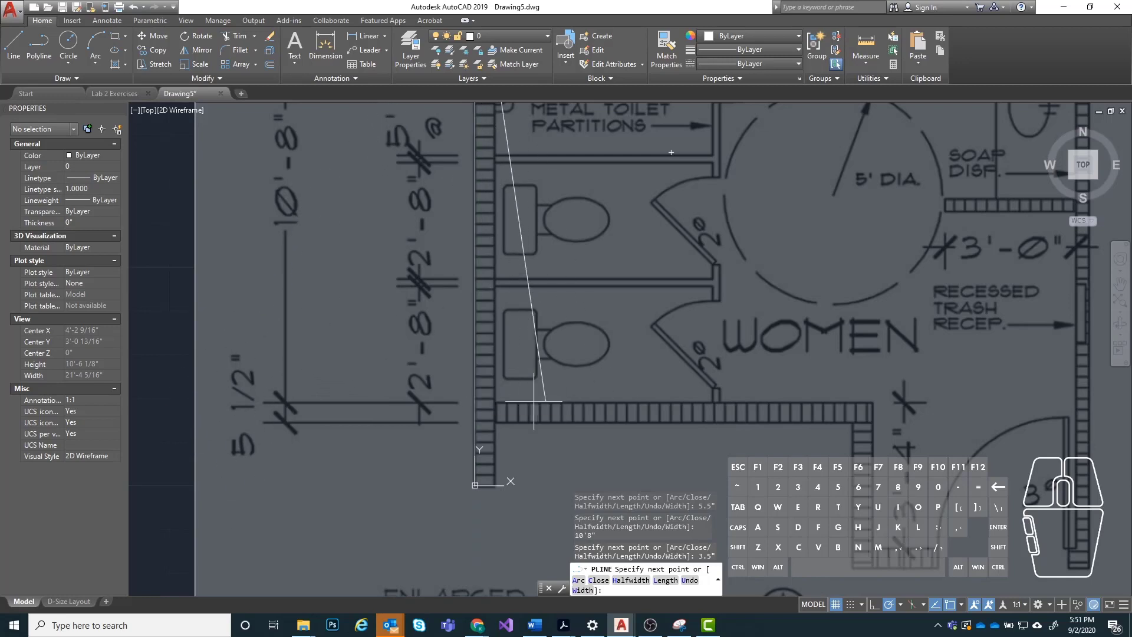
pyautogui.scroll(2, 468, 460)
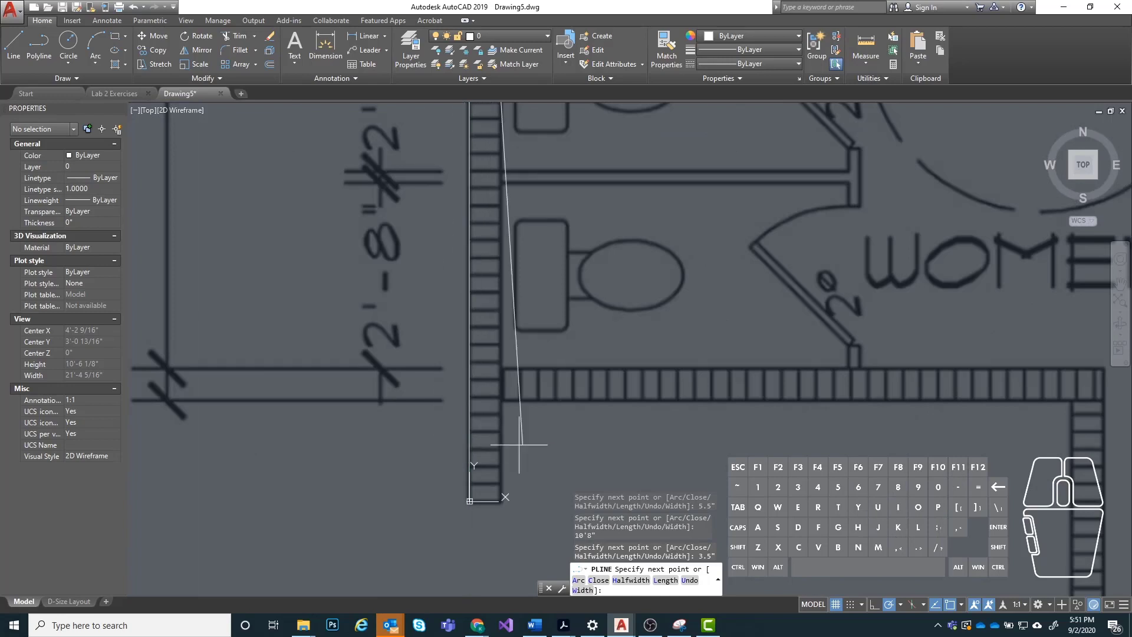
pyautogui.scroll(-5, 470, 488)
pyautogui.scroll(6, 454, 245)
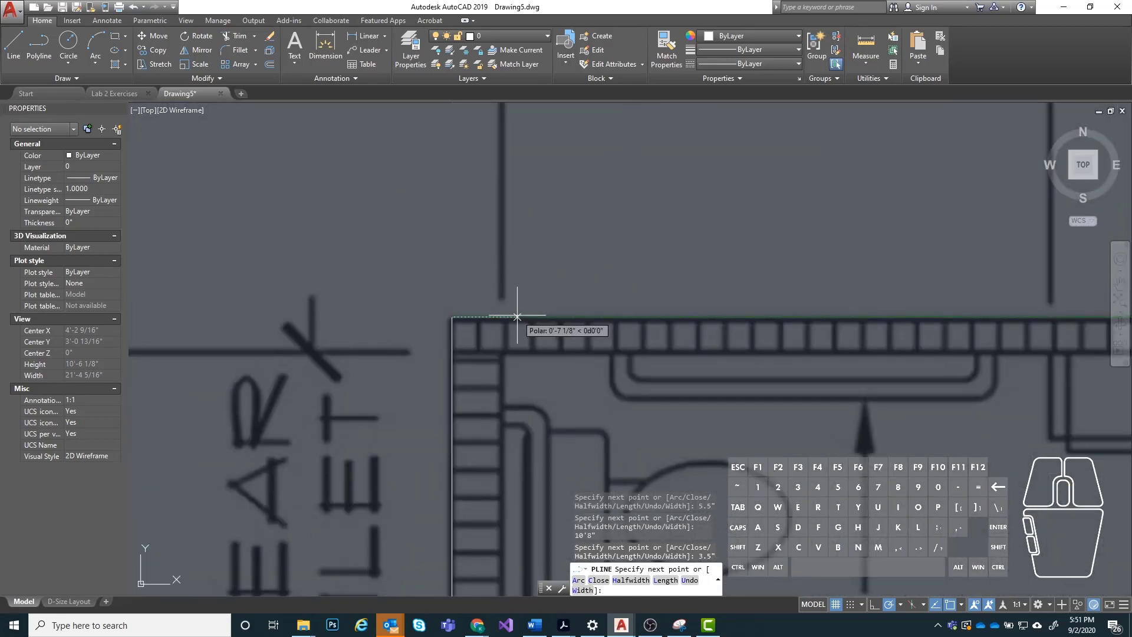
pyautogui.write('5.5"')
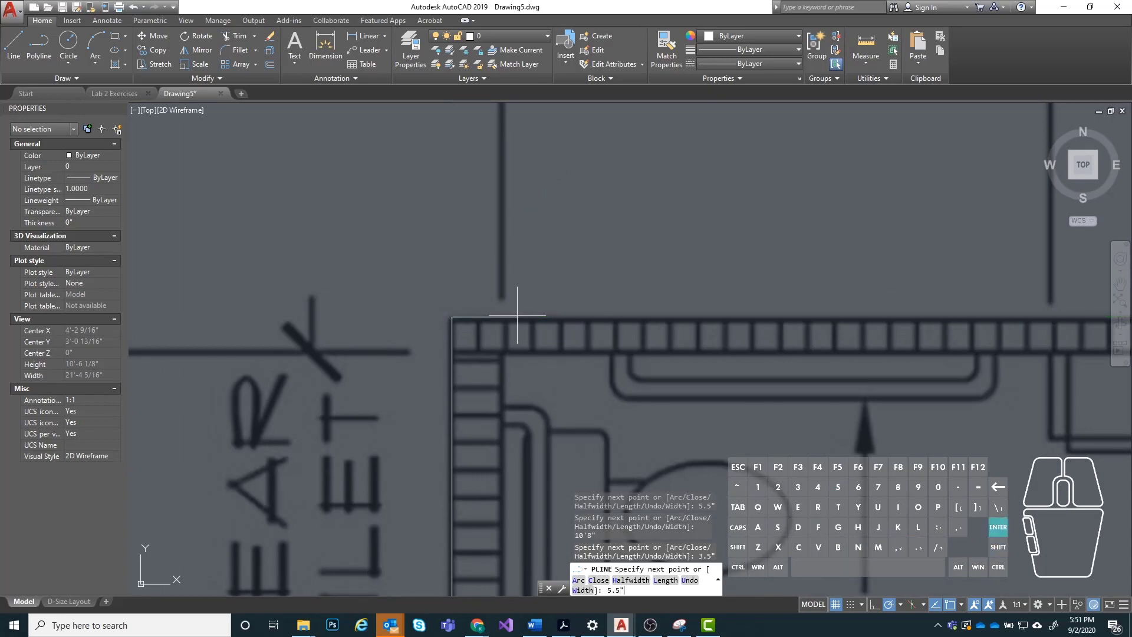
pyautogui.press('Return')
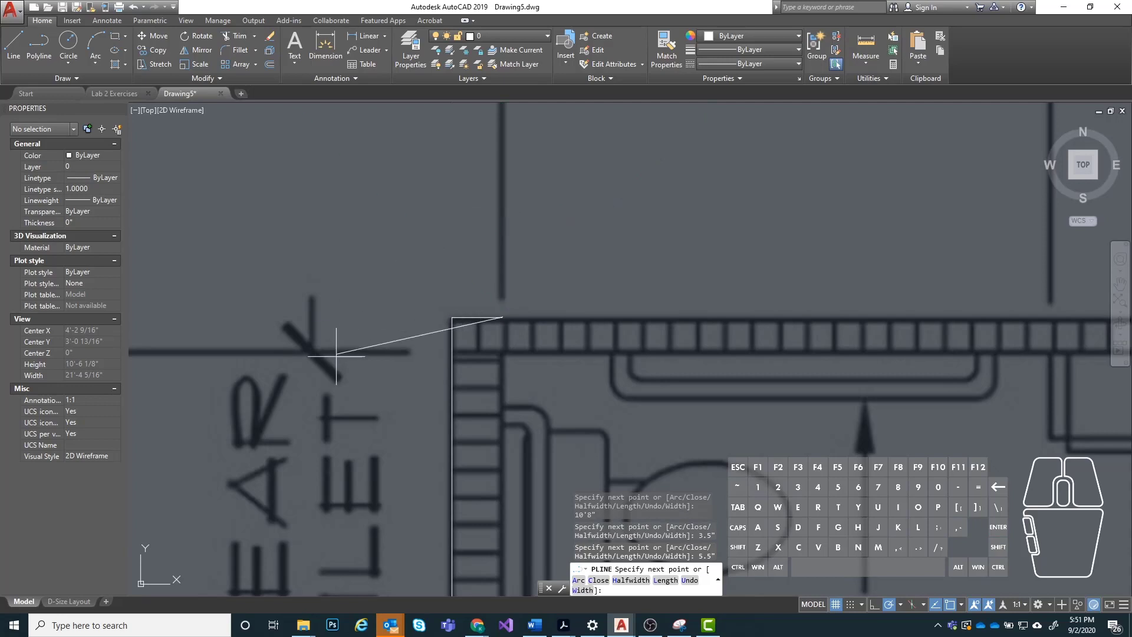
# Extend the polyline 13'4" to the right along the upper wall's outer face.
pyautogui.scroll(-4, 336, 360)
pyautogui.scroll(-3, 353, 363)
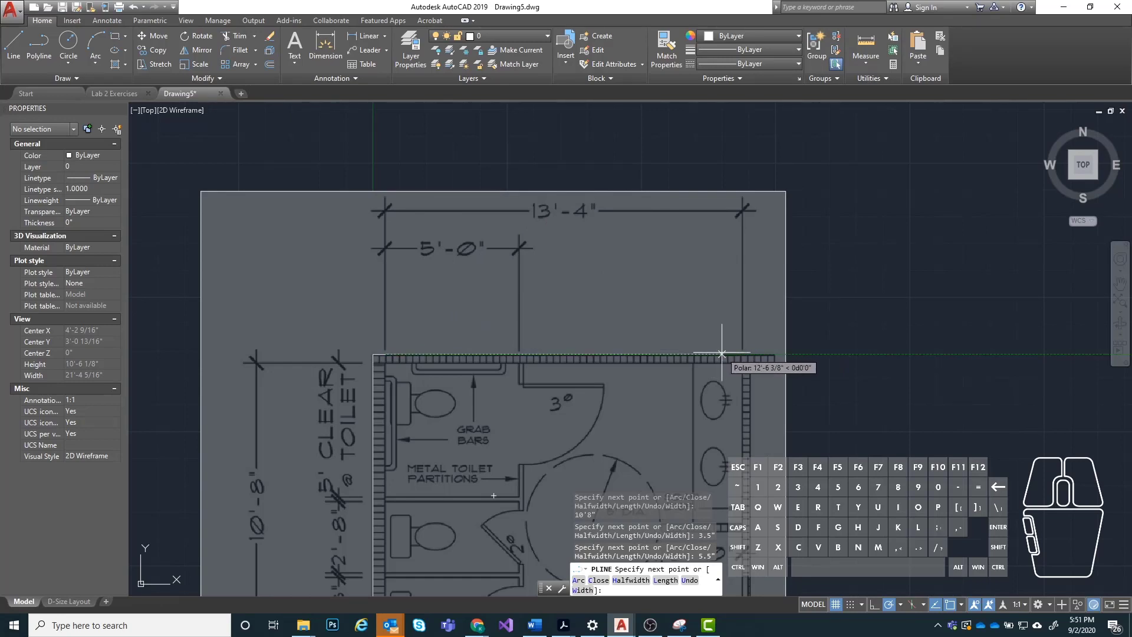
pyautogui.write("13'4")
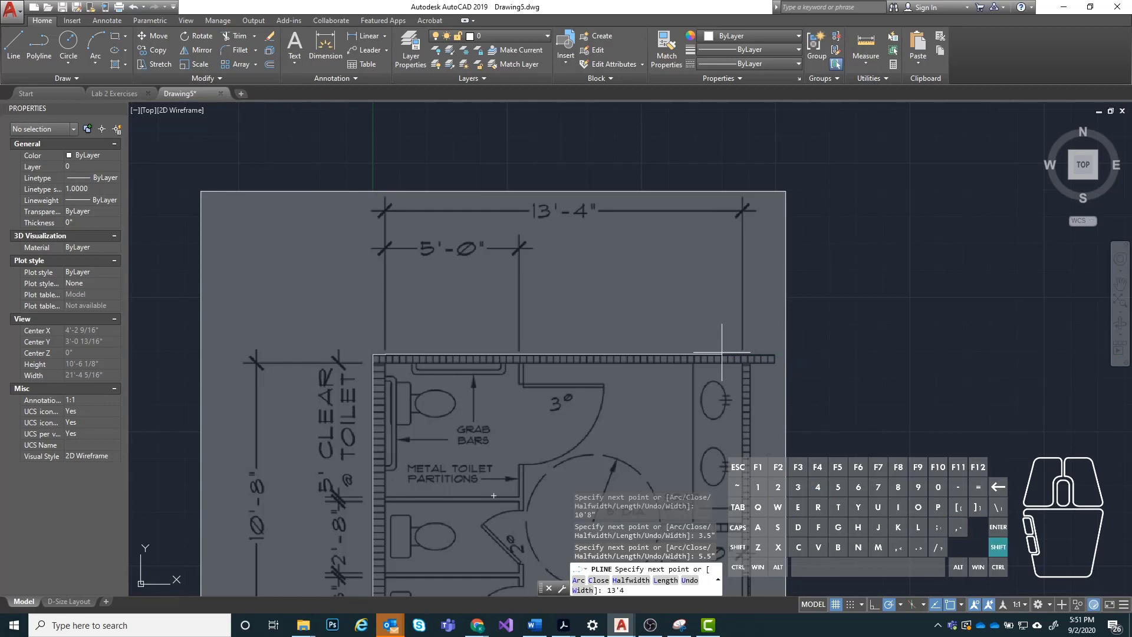
pyautogui.write('"')
pyautogui.press('Return')
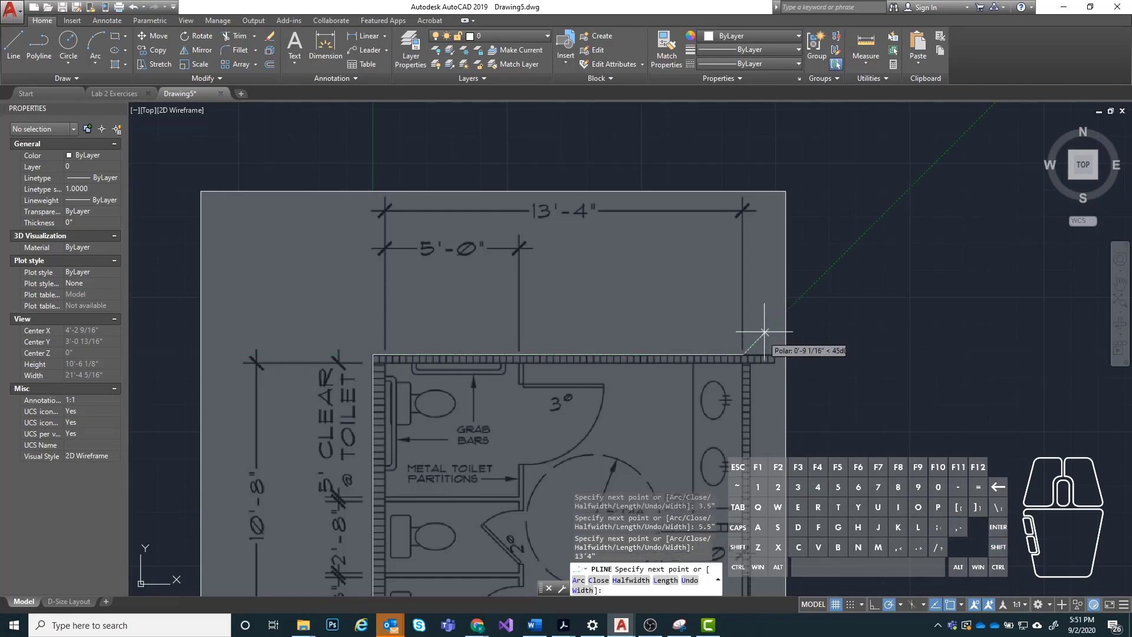
# Extend the polyline 3.5" to the right along the upper wall's outer face, across the right wall's thickness.
pyautogui.scroll(2, 754, 288)
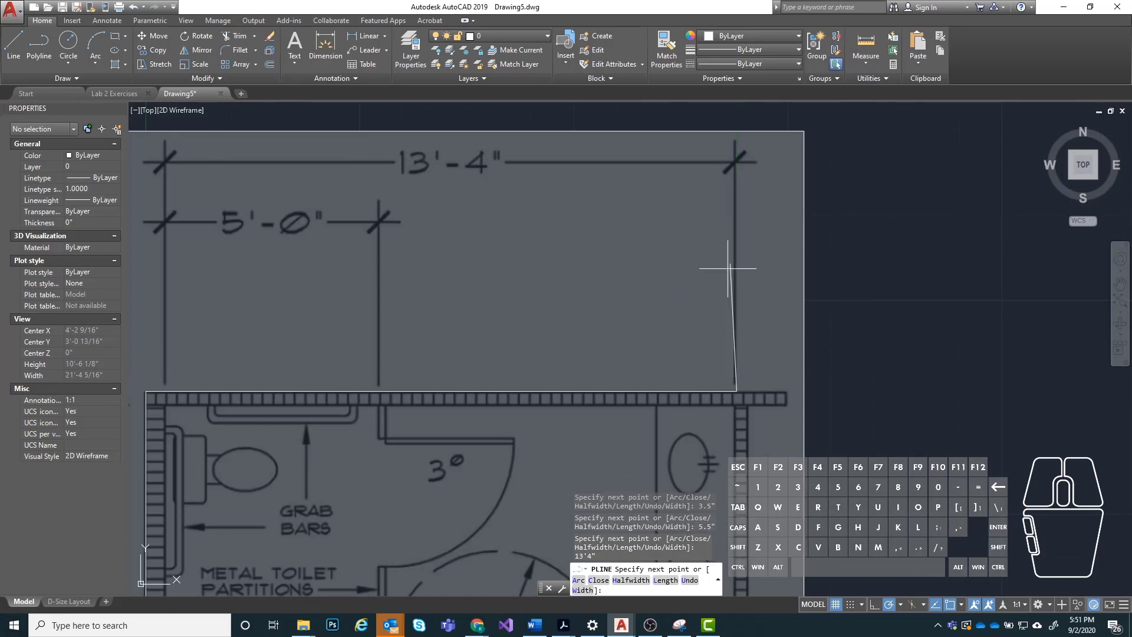
pyautogui.scroll(-2, 665, 257)
pyautogui.scroll(5, 734, 389)
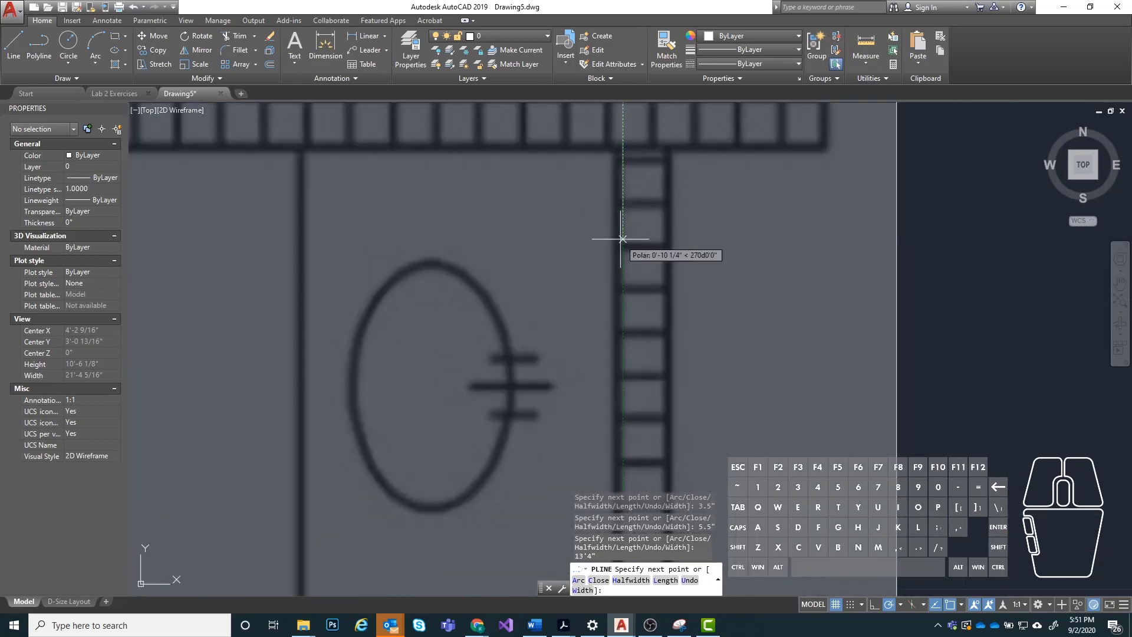
pyautogui.scroll(-2, 634, 195)
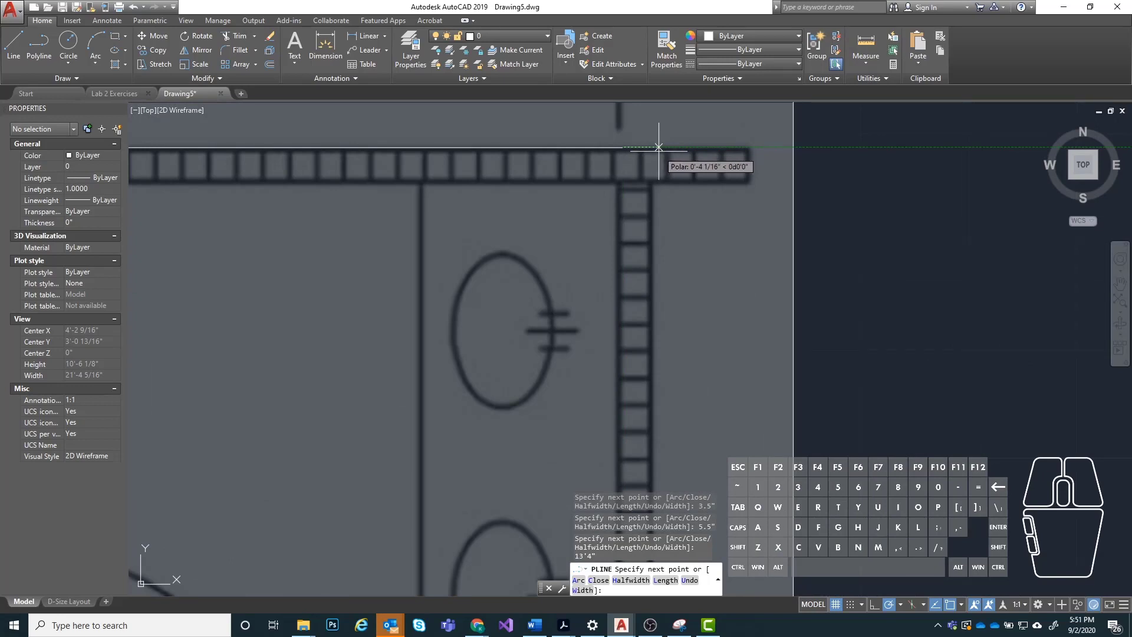
pyautogui.scroll(-5, 659, 147)
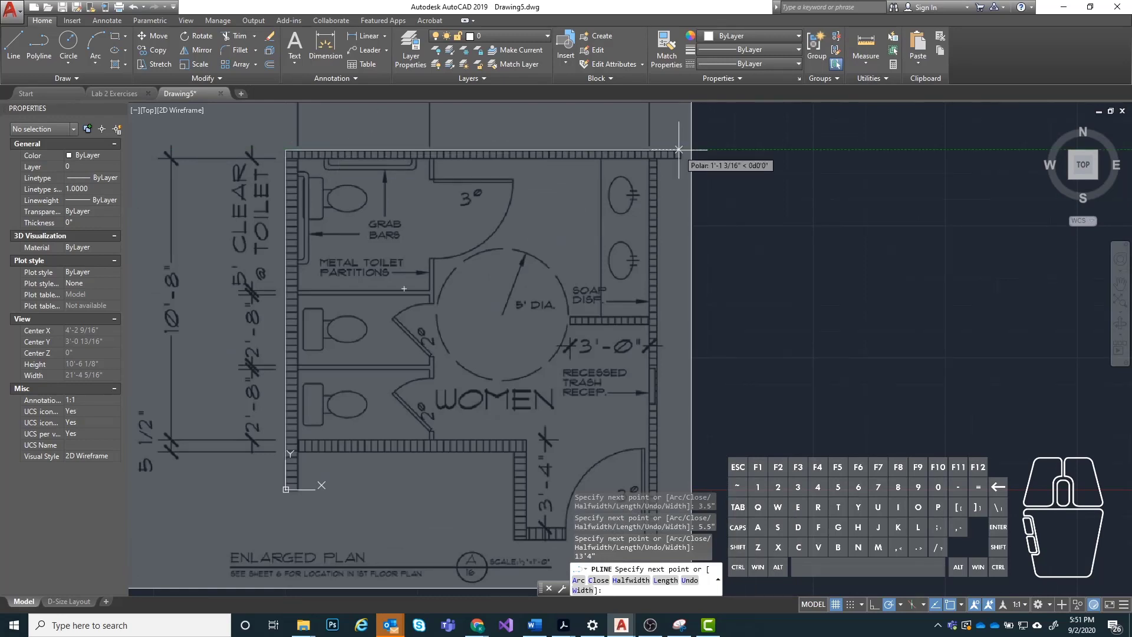
pyautogui.write('3.')
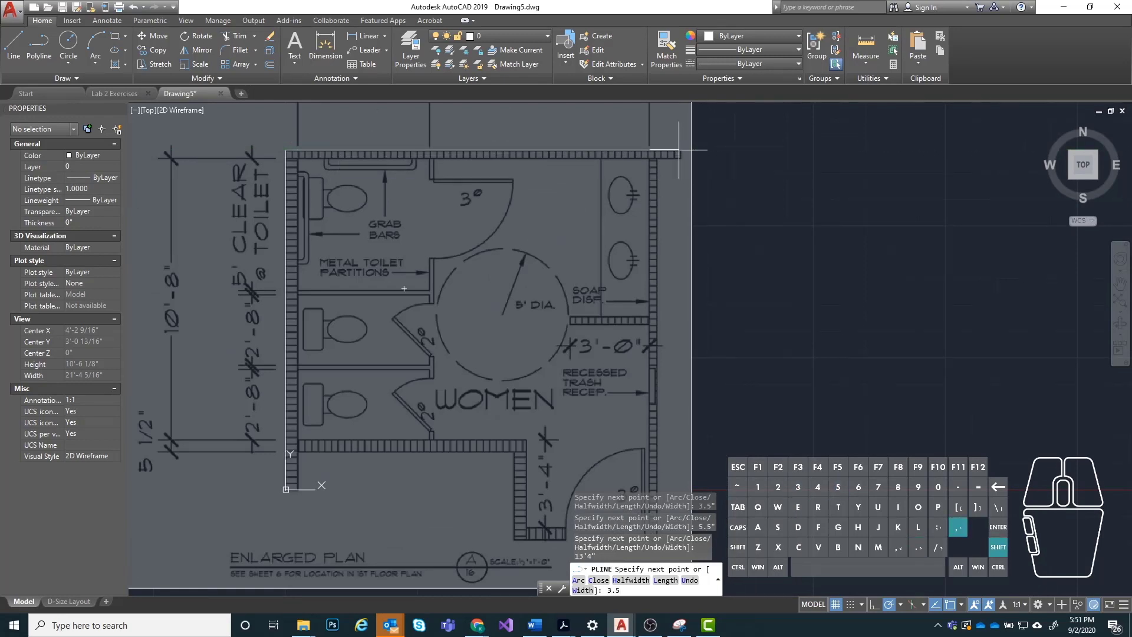
pyautogui.write('5')
pyautogui.press('Return')
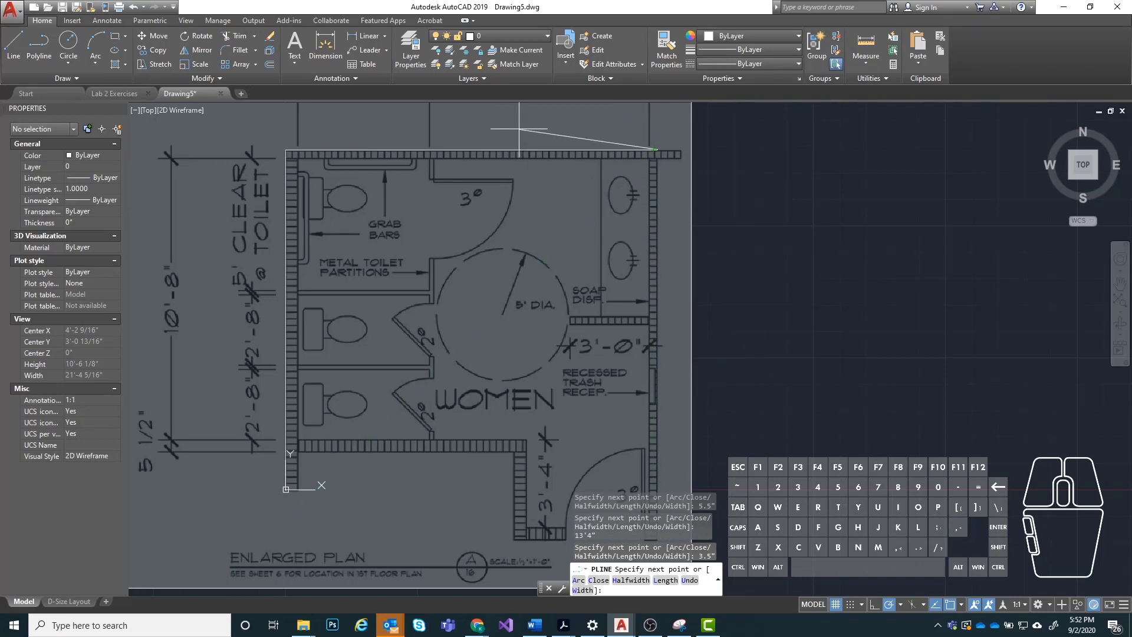
# Continue the polyline 14'9" straight down the right wall's outer face to the wall's lower end beside the door.
pyautogui.scroll(-2, 586, 341)
pyautogui.scroll(2, 618, 376)
pyautogui.scroll(-2, 586, 253)
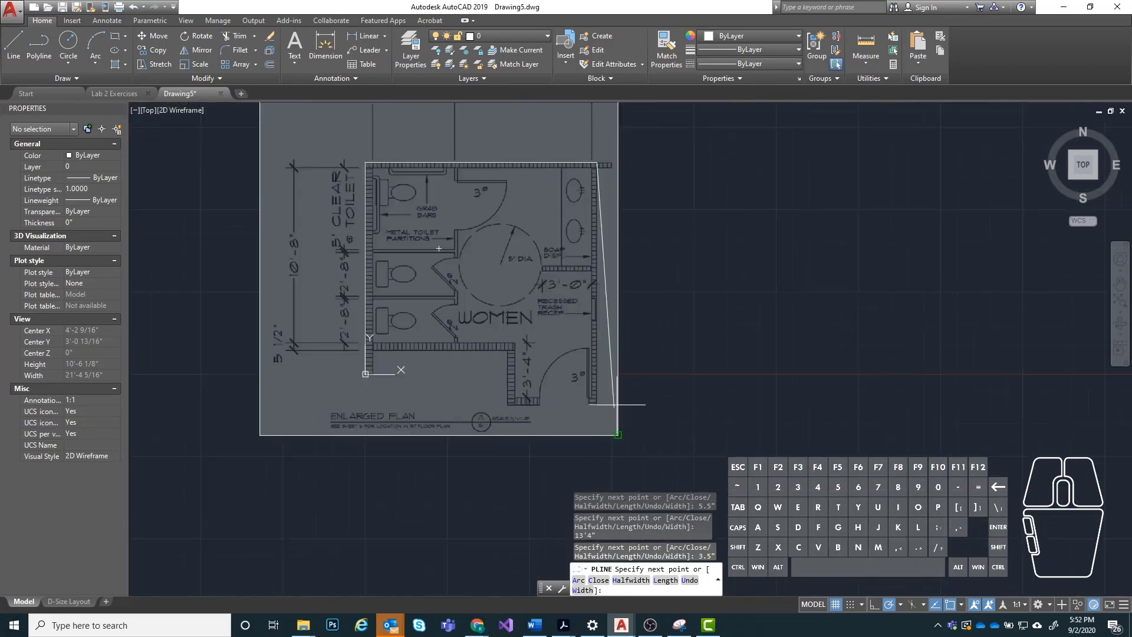
pyautogui.scroll(2, 601, 369)
pyautogui.scroll(-2, 602, 368)
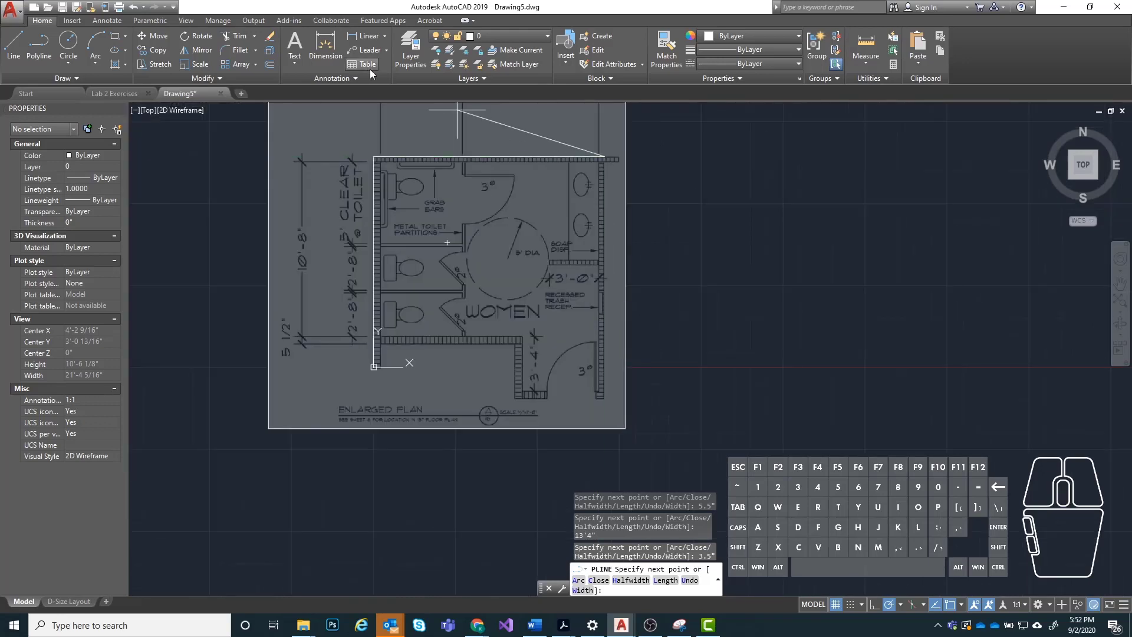
pyautogui.scroll(2, 594, 421)
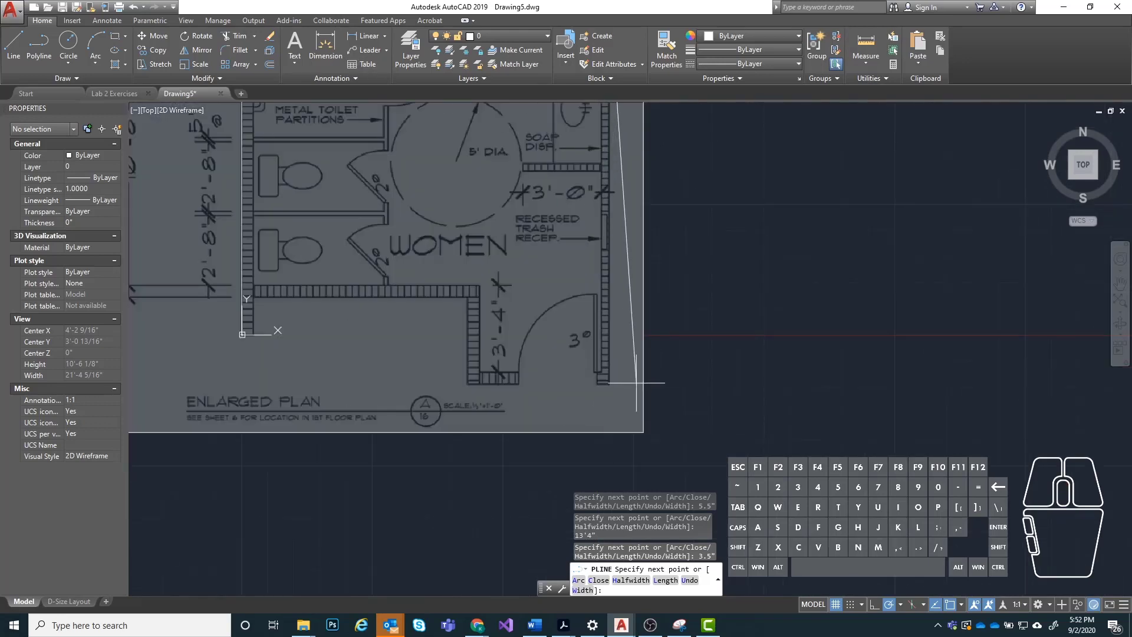
pyautogui.scroll(-2, 530, 412)
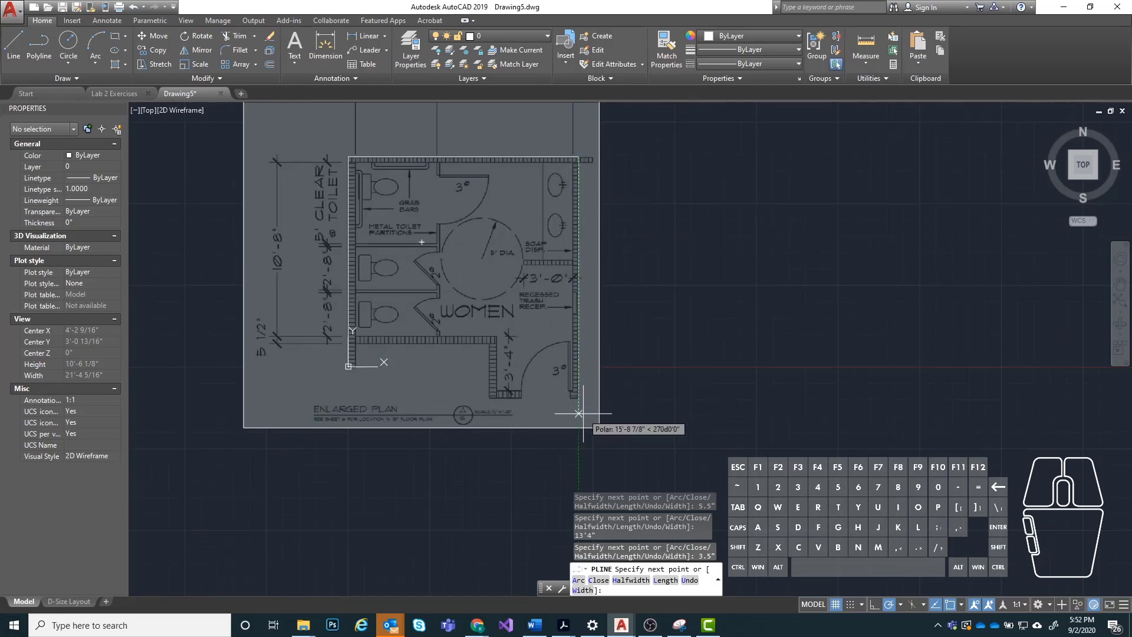
pyautogui.scroll(2, 577, 401)
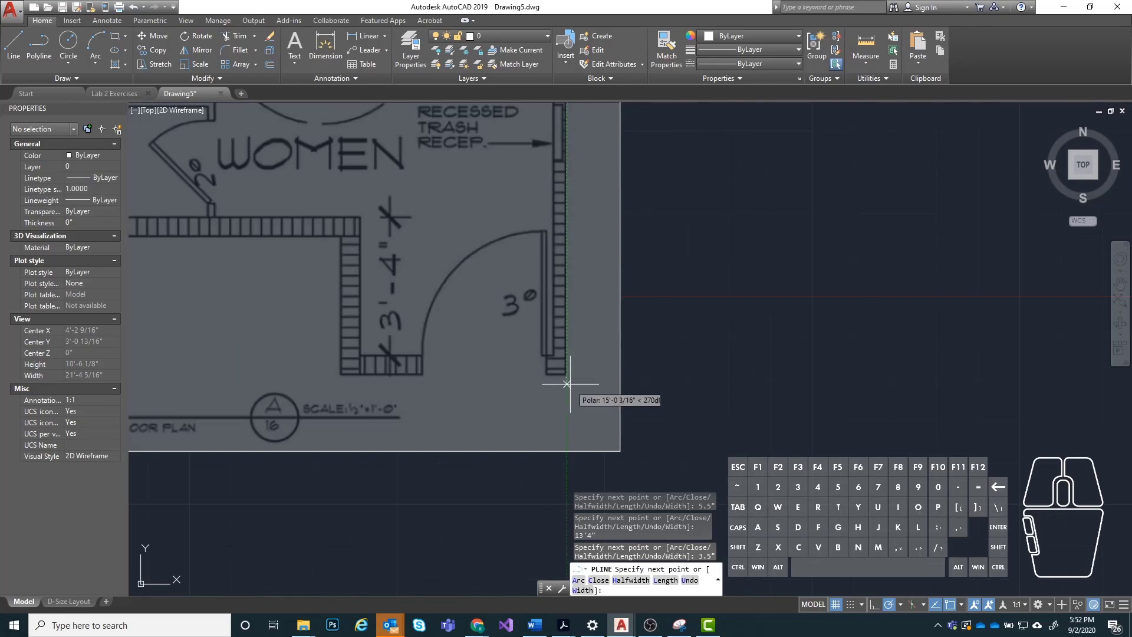
pyautogui.scroll(2, 565, 383)
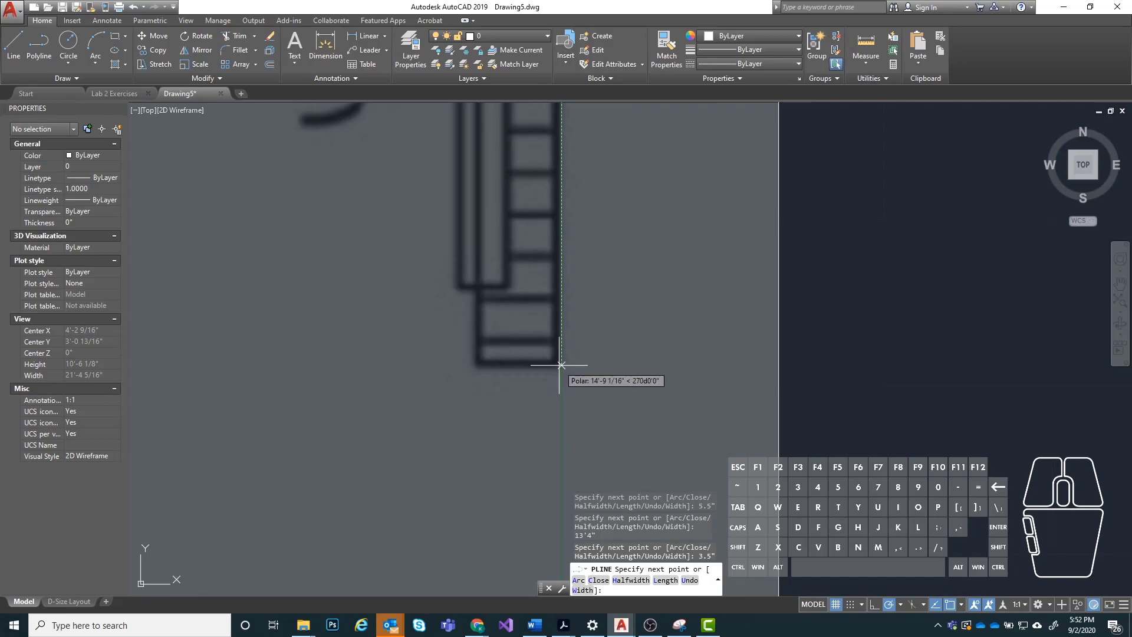
pyautogui.write('14\'9"')
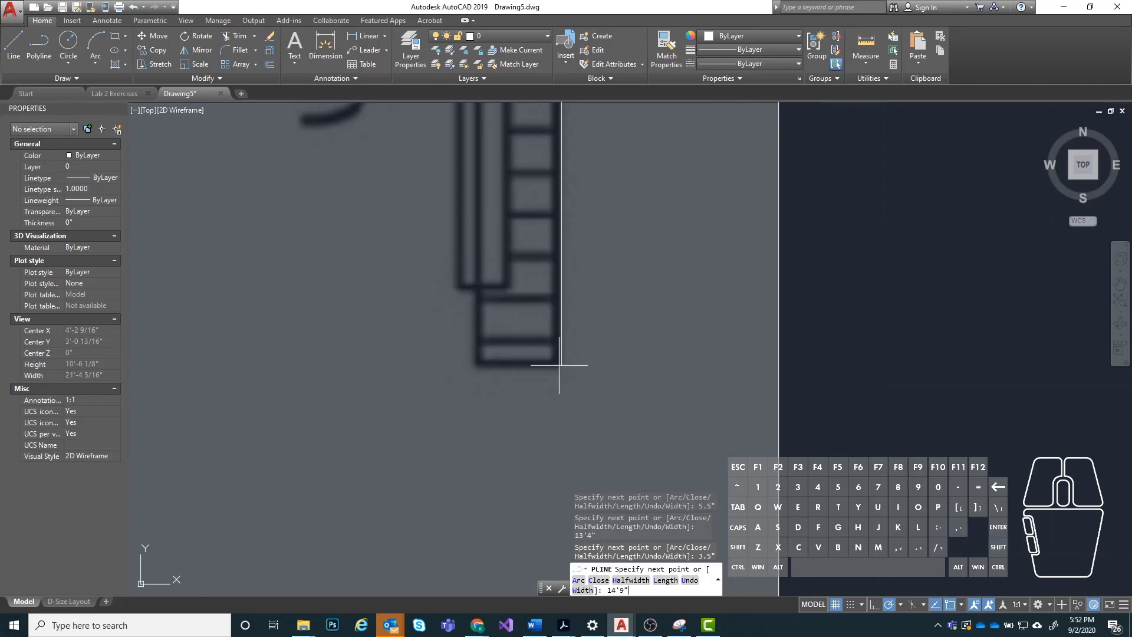
pyautogui.press('Return')
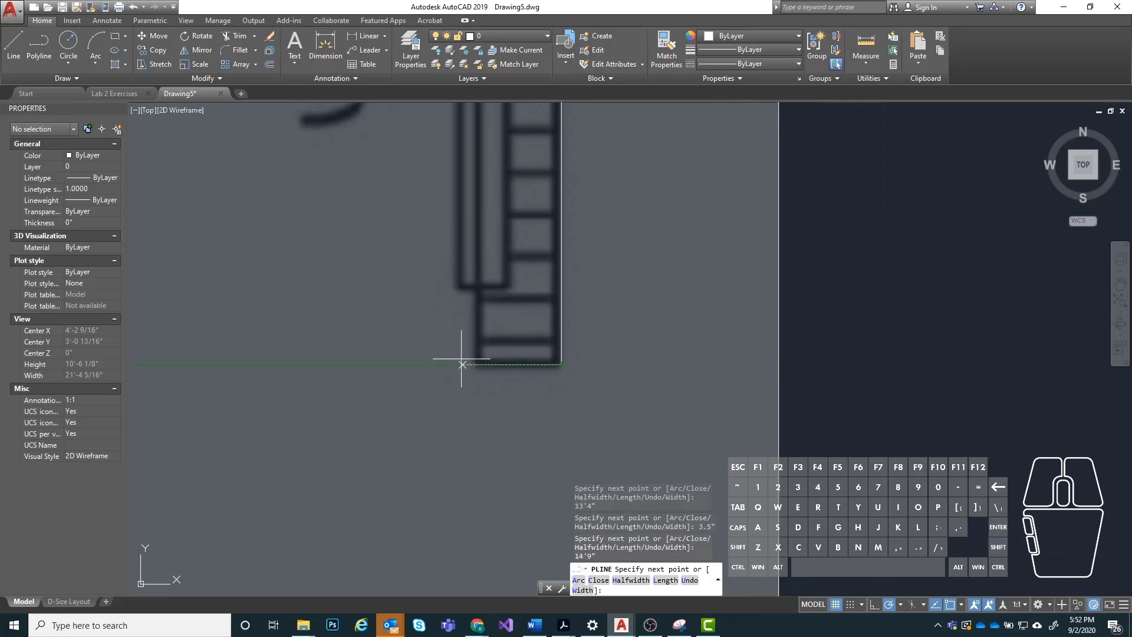
# Add a 5'5.5" polyline segment to the left, across the door opening to the entry wall's lower-left outer corner.
pyautogui.scroll(-5, 732, 374)
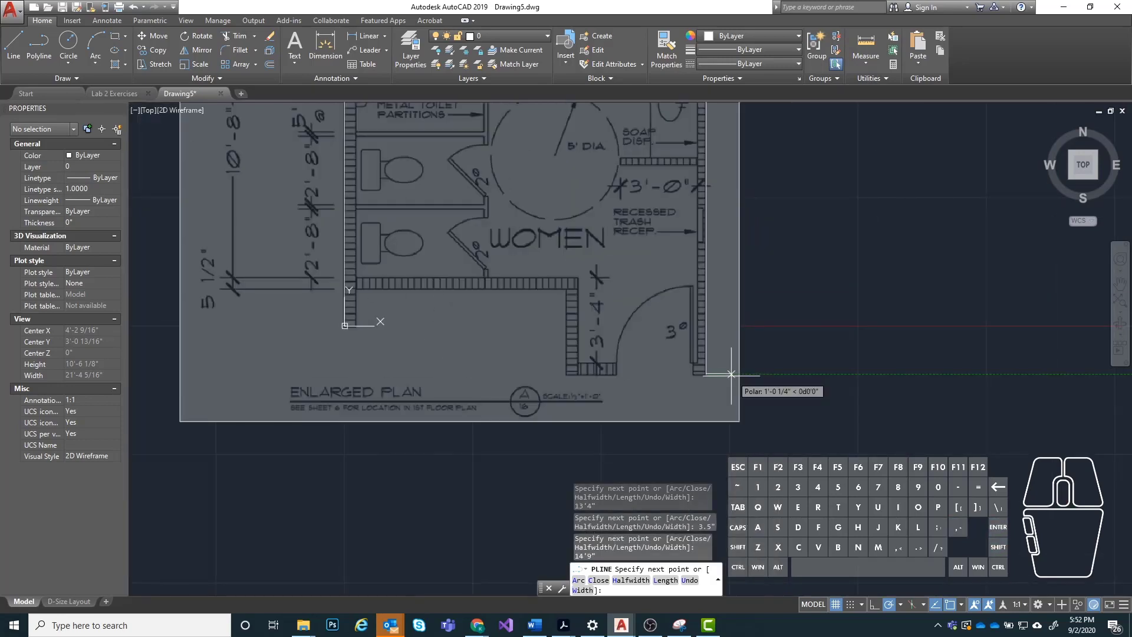
pyautogui.scroll(5, 537, 373)
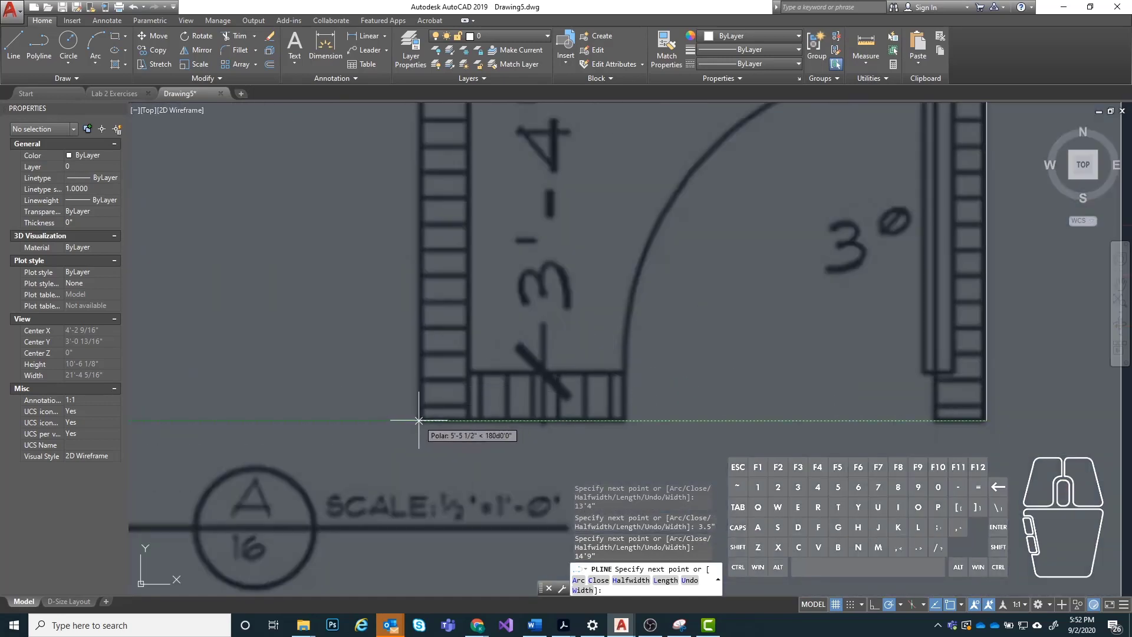
pyautogui.scroll(2, 420, 420)
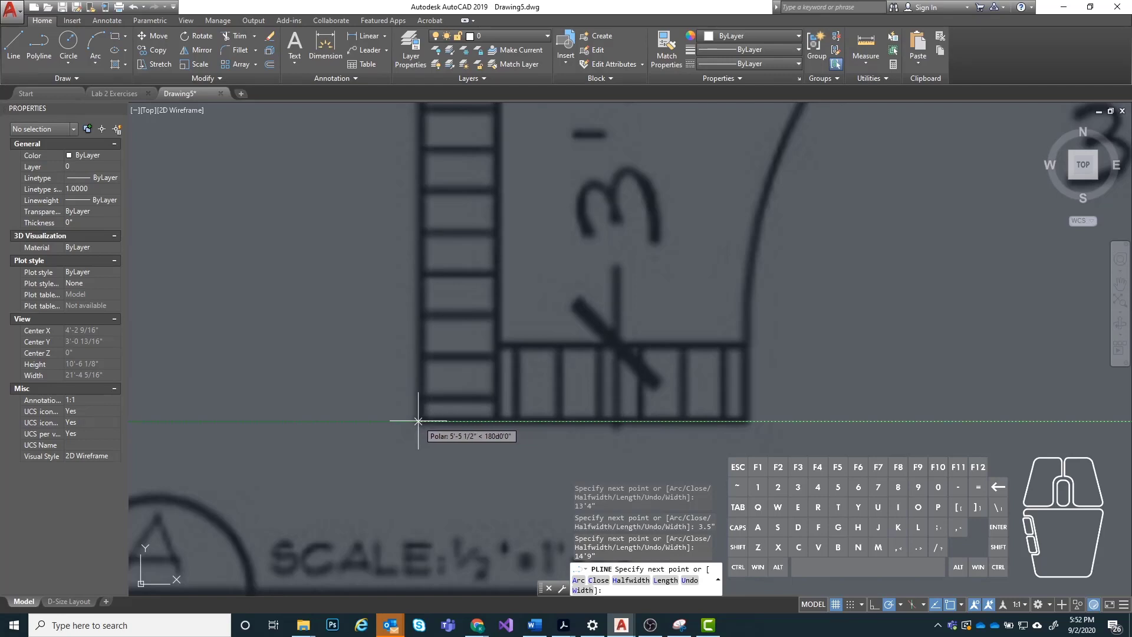
pyautogui.write('5\'5.5"')
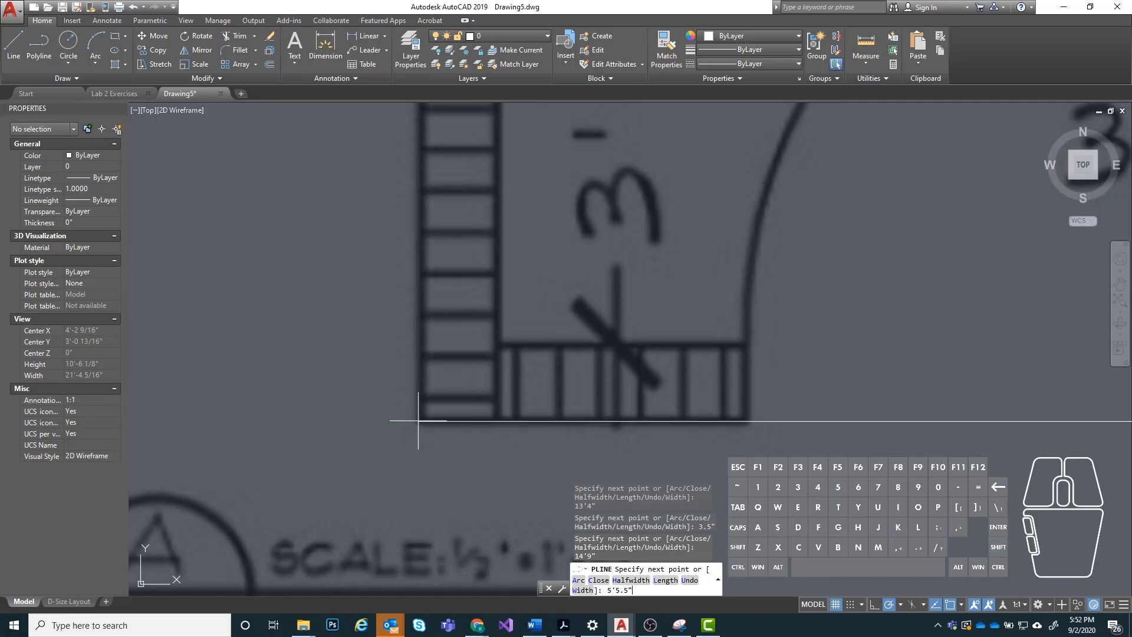
pyautogui.press('Return')
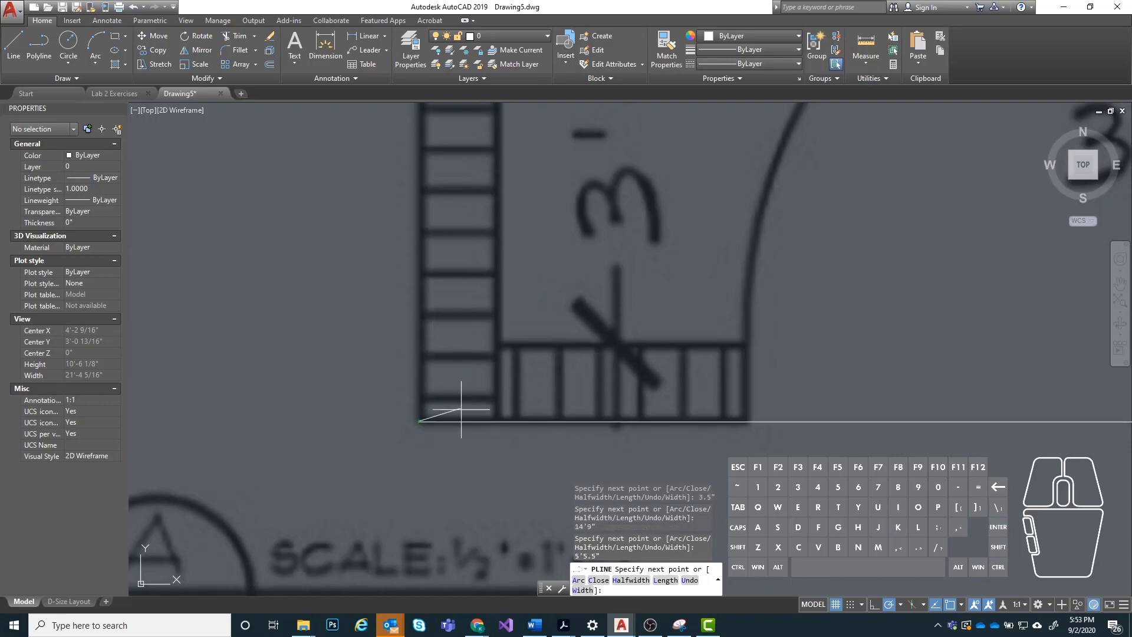
# Extend the polyline 5.5" upward from the entry wall's lower-left corner, through the lower wall's thickness.
pyautogui.scroll(-5, 457, 405)
pyautogui.scroll(-1, 492, 406)
pyautogui.scroll(3, 450, 308)
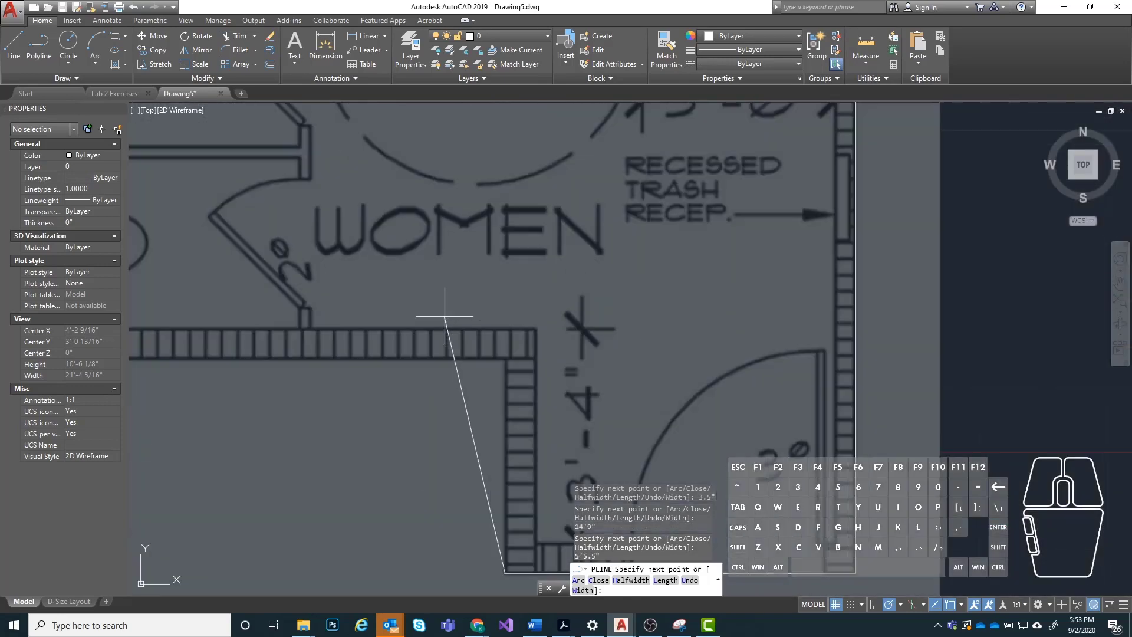
pyautogui.scroll(-1, 530, 289)
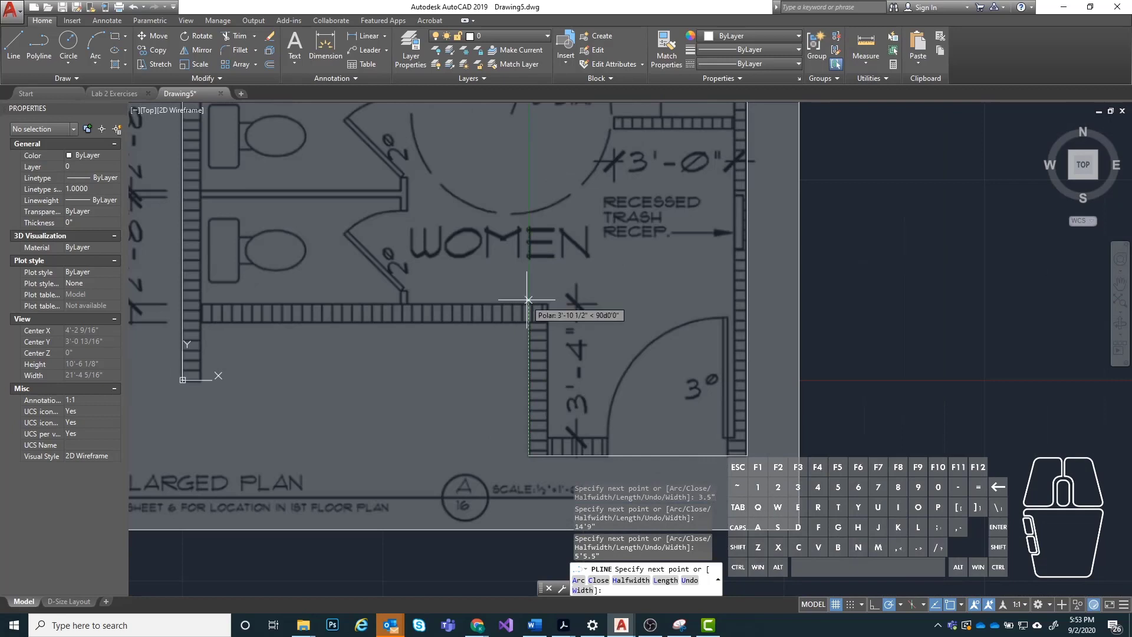
pyautogui.scroll(3, 528, 300)
pyautogui.scroll(-1, 442, 230)
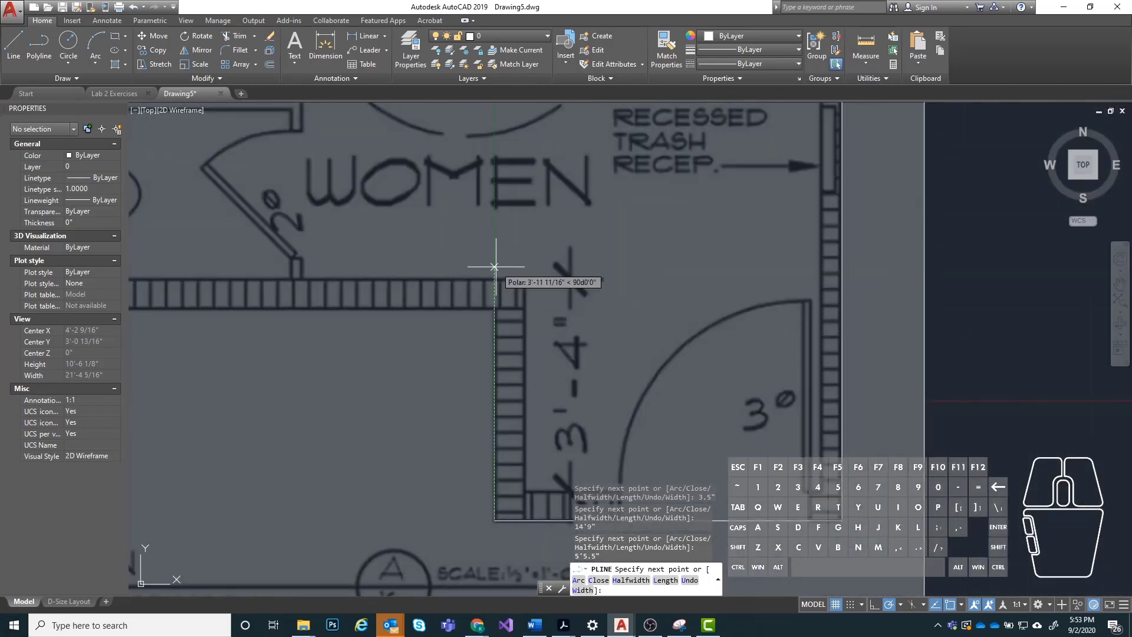
pyautogui.scroll(-1, 395, 305)
pyautogui.scroll(1, 480, 404)
pyautogui.scroll(-1, 417, 475)
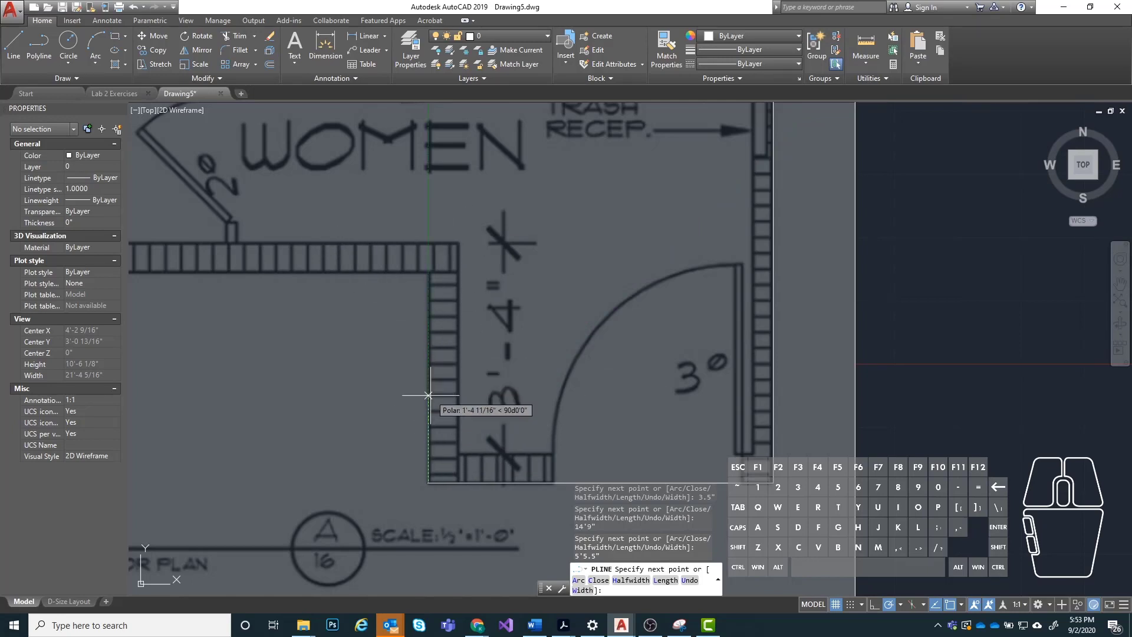
pyautogui.scroll(-2, 533, 431)
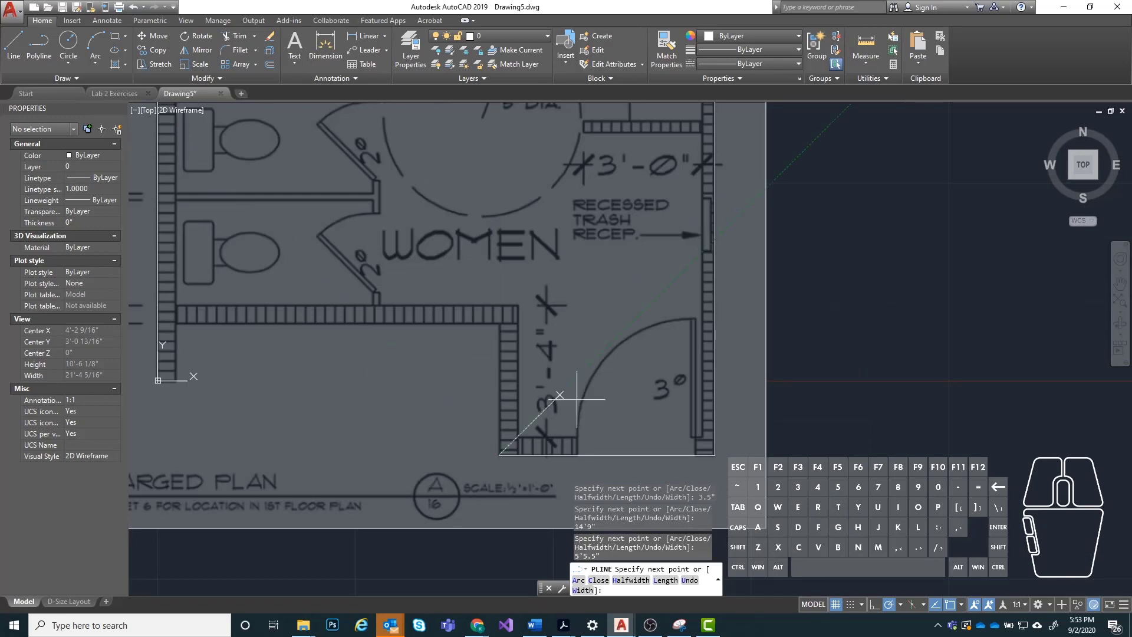
pyautogui.scroll(-1, 297, 352)
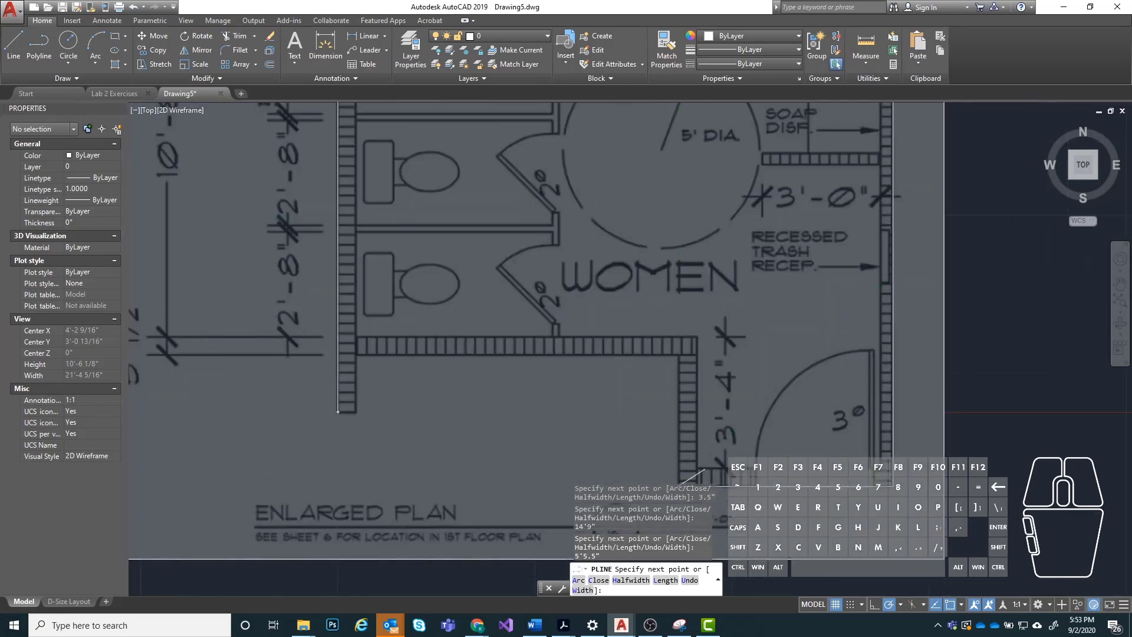
pyautogui.scroll(2, 553, 234)
pyautogui.scroll(2, 553, 233)
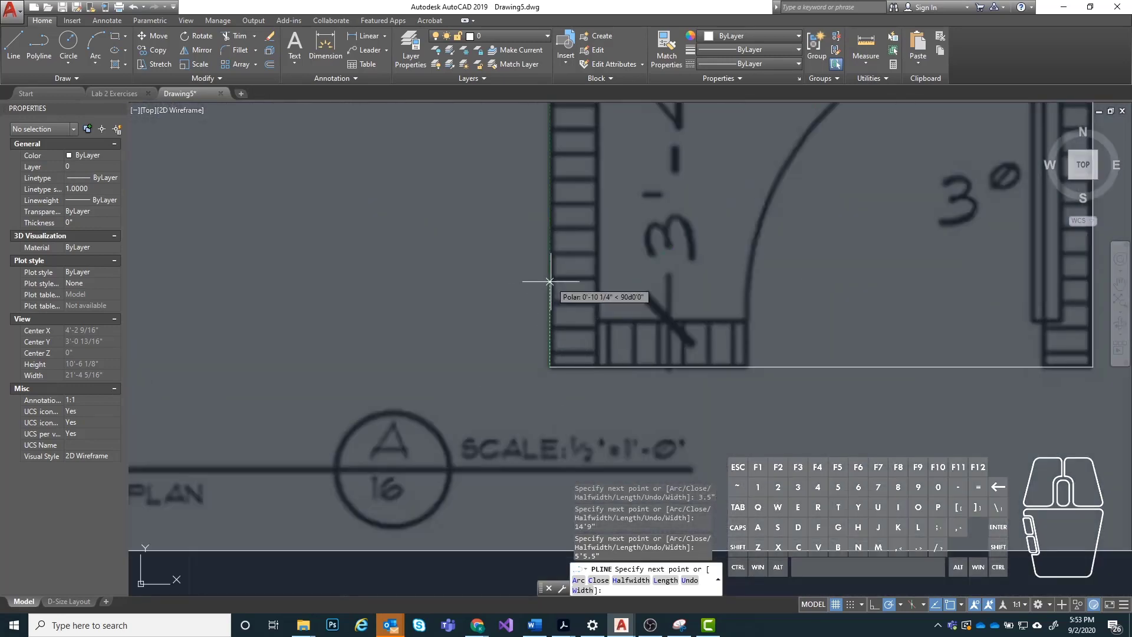
pyautogui.write('5.5')
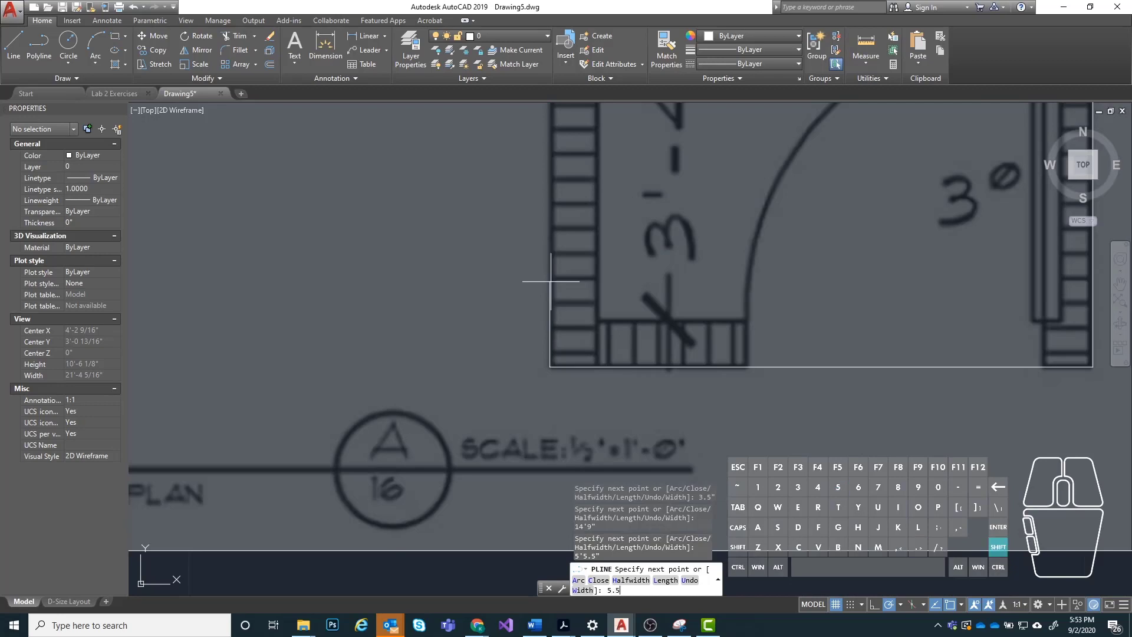
pyautogui.write('"')
pyautogui.press('Return')
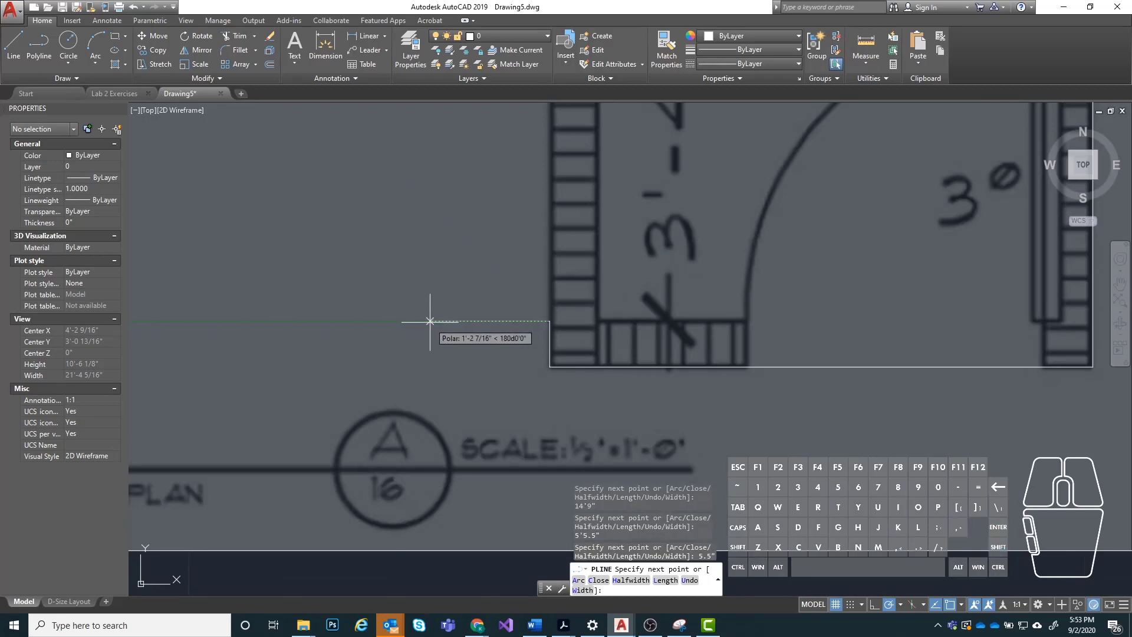
# Continue the polyline 3'4" upward along the entry wall's left face to the upper face of the wall below the toilets.
pyautogui.scroll(-2, 653, 449)
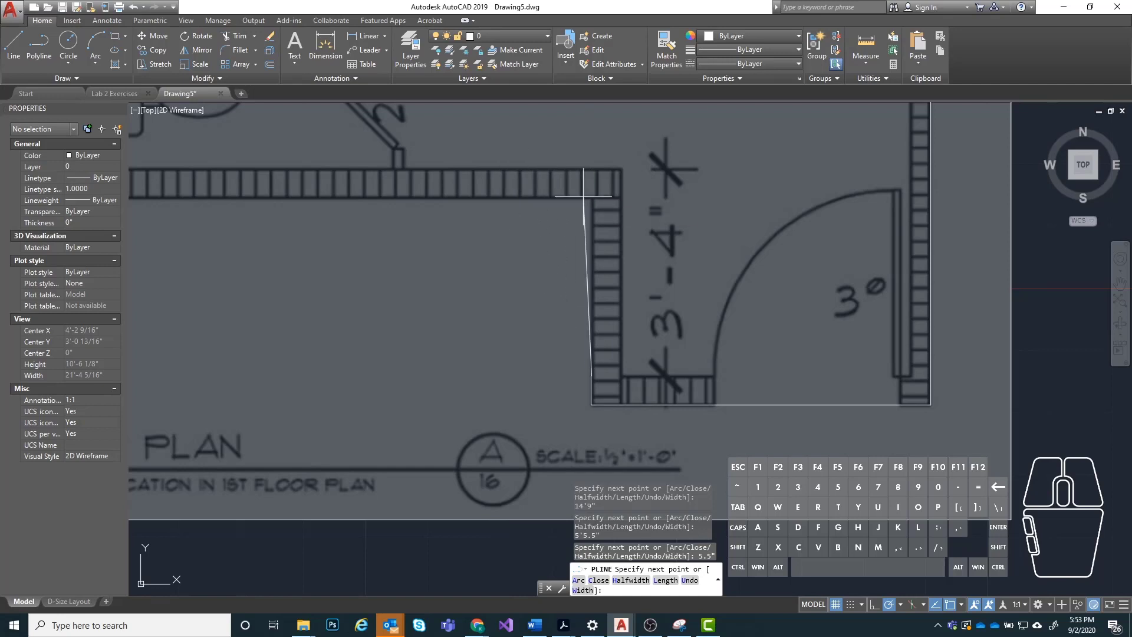
pyautogui.scroll(-4, 512, 340)
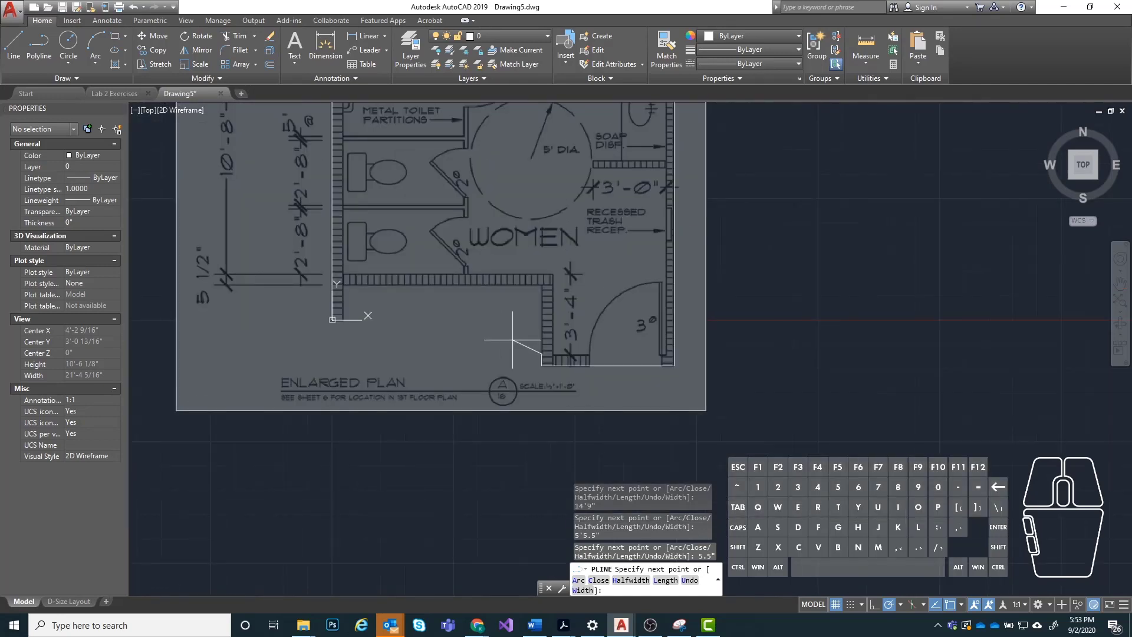
pyautogui.scroll(4, 541, 284)
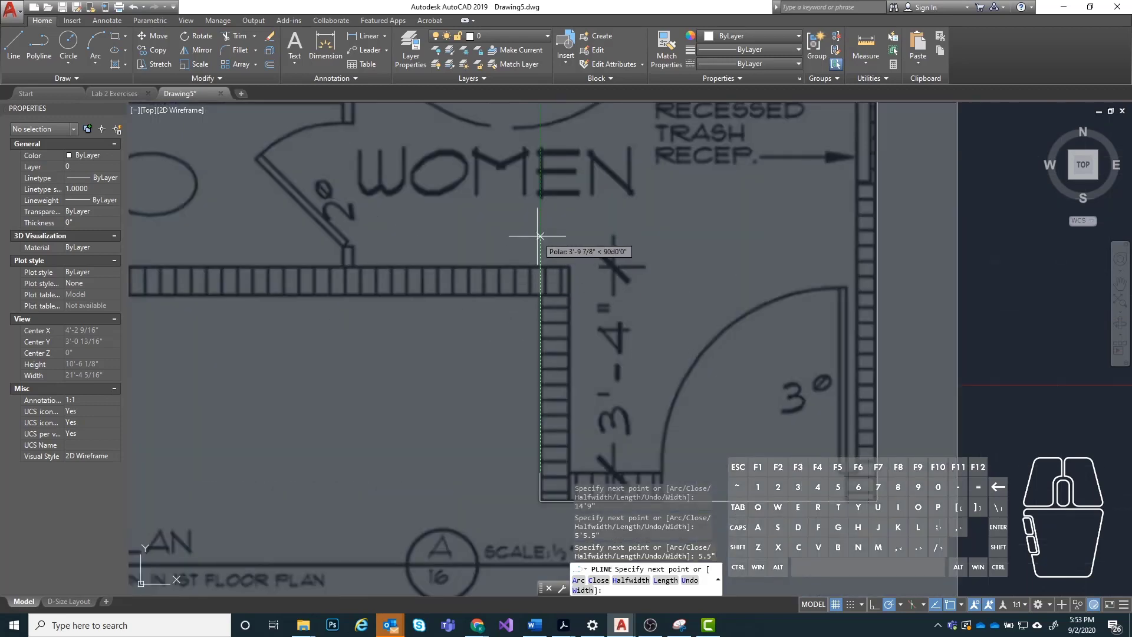
pyautogui.write('3\'4"')
pyautogui.press('Return')
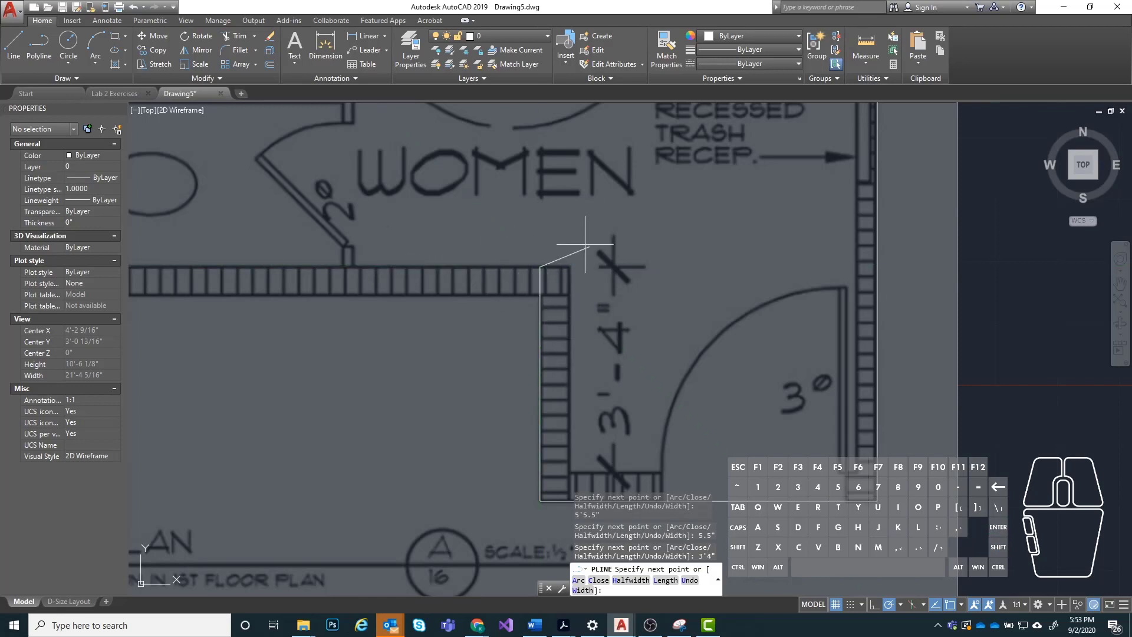
# Run the polyline horizontally left along the upper face of the wall below the toilets to the left wall's outer face.
pyautogui.scroll(-2, 657, 266)
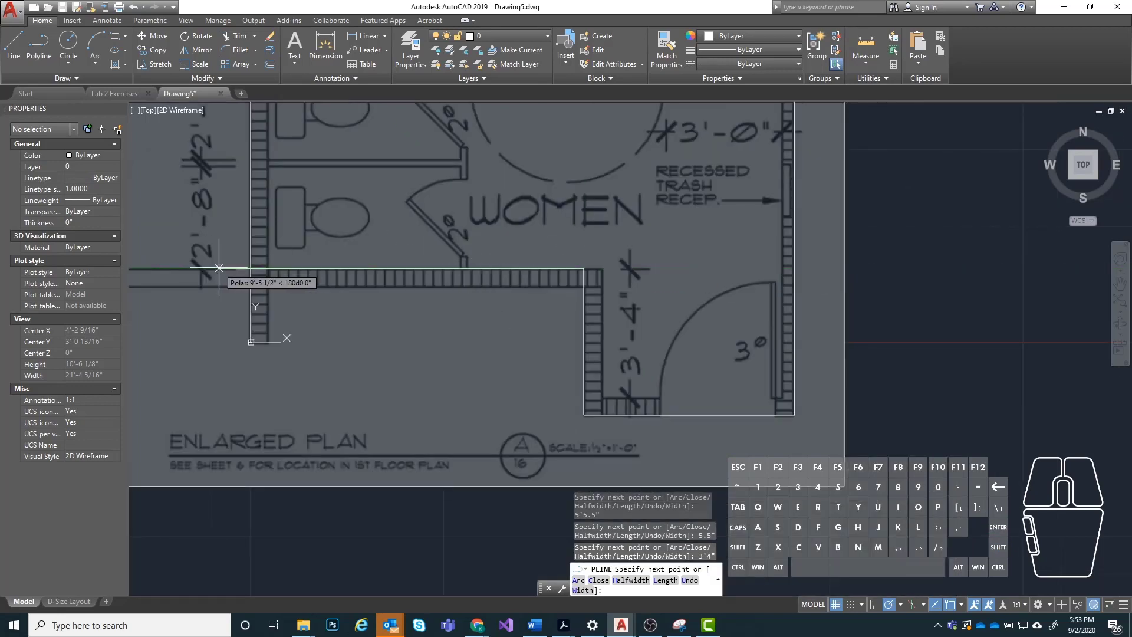
pyautogui.click(251, 269)
pyautogui.scroll(2, 250, 270)
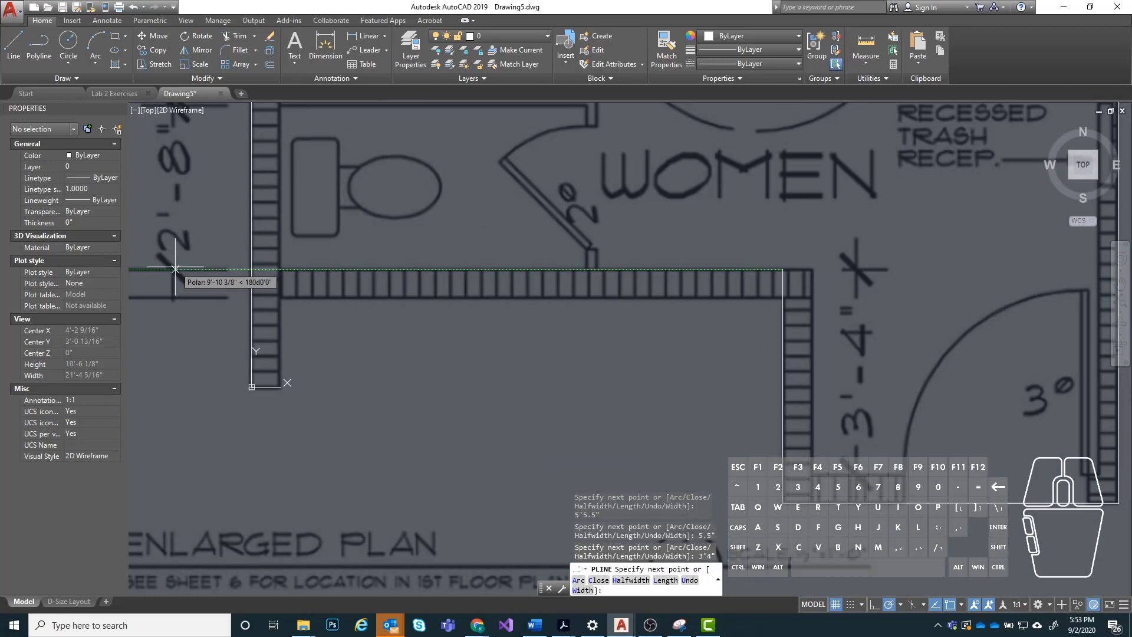
pyautogui.click(251, 269)
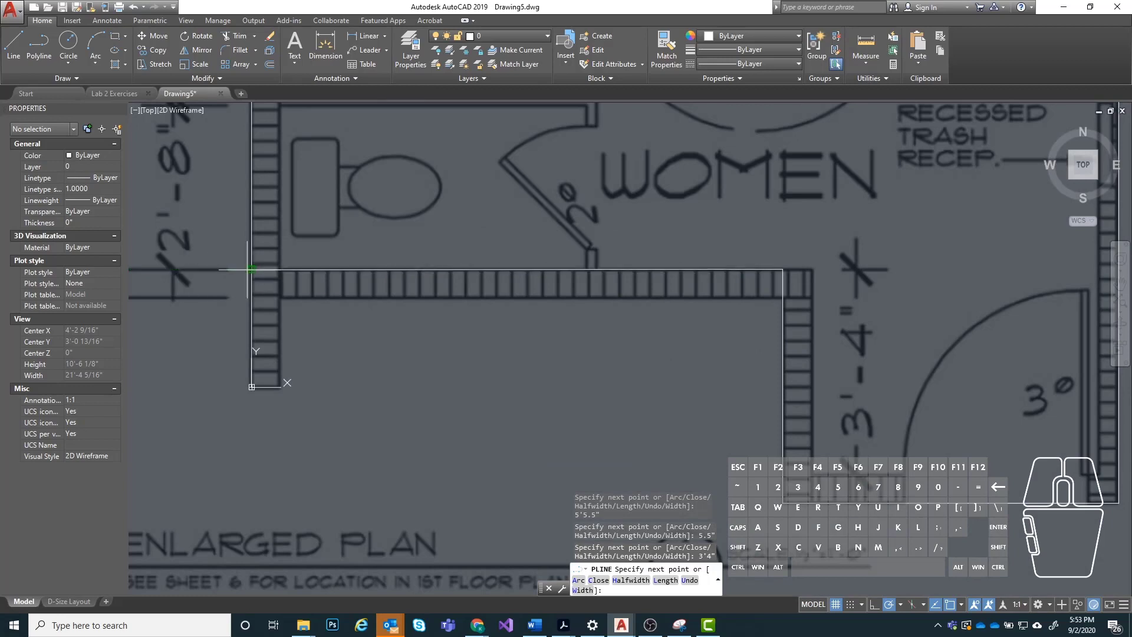
# Turn on Ortho mode, check the active object snaps, and place the horizontal segment's endpoint on the left wall's outer face.
pyautogui.scroll(-3, 493, 291)
pyautogui.scroll(2, 569, 302)
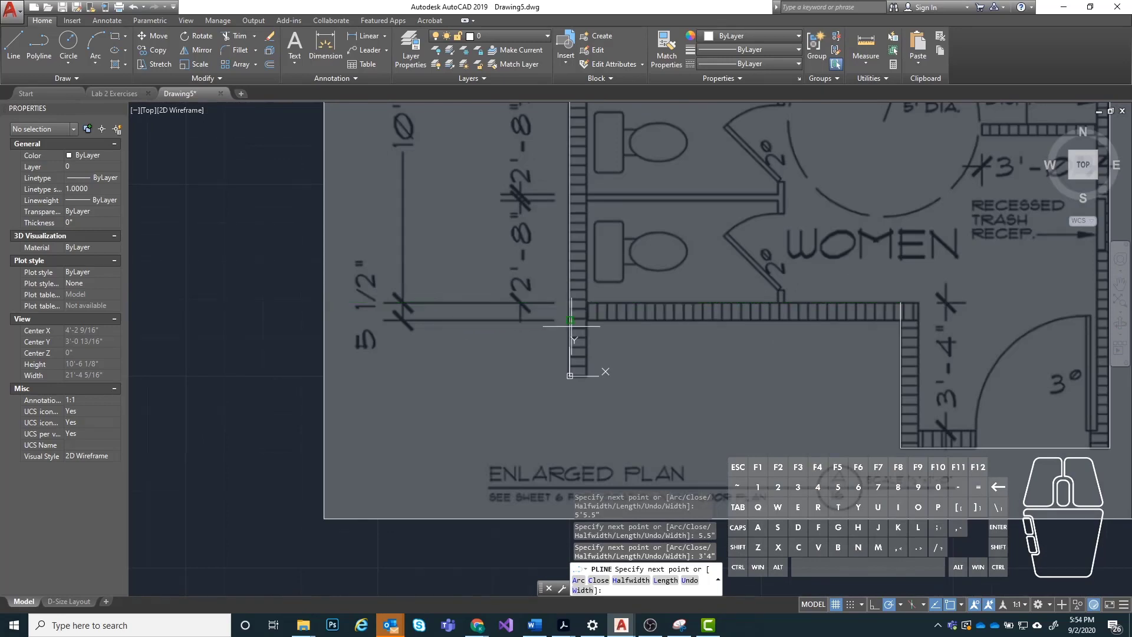
pyautogui.click(874, 604)
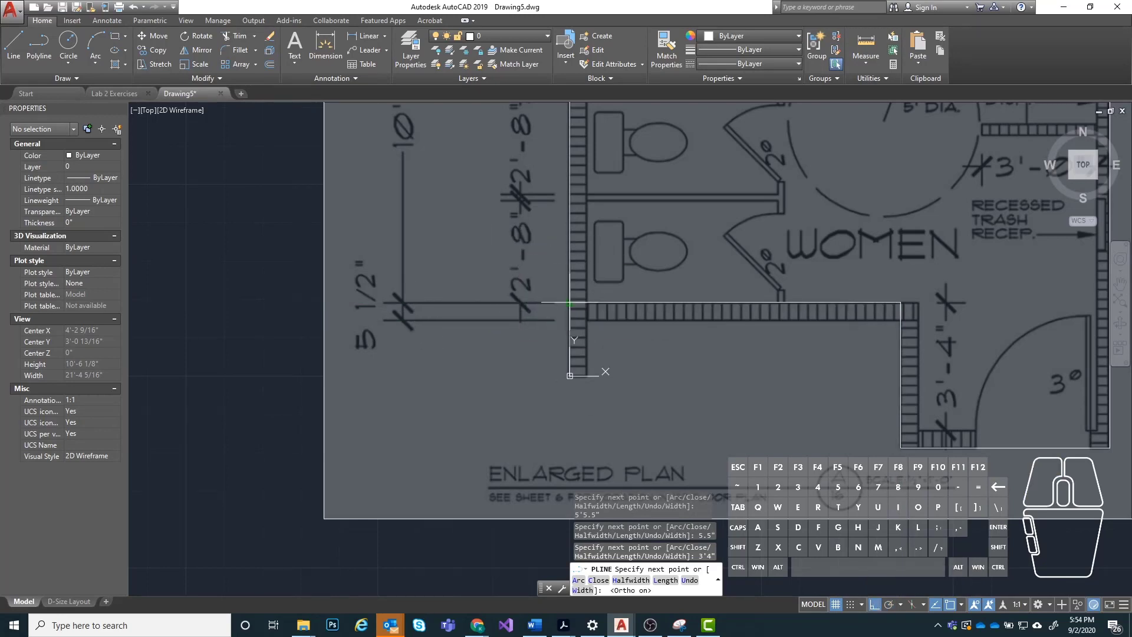
pyautogui.scroll(3, 643, 306)
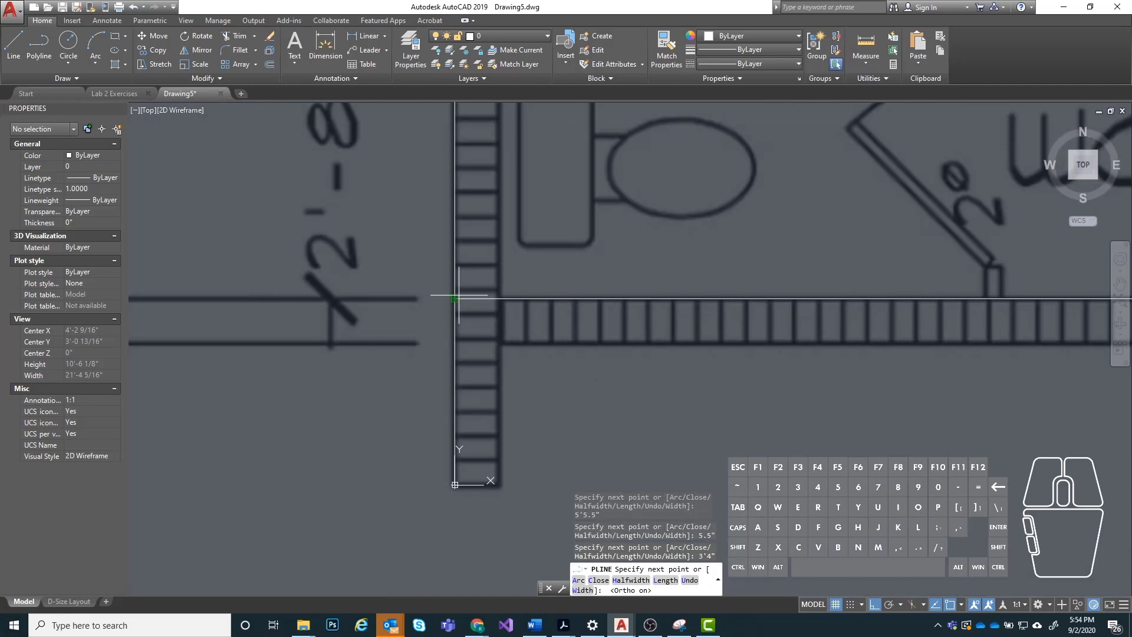
pyautogui.click(962, 605)
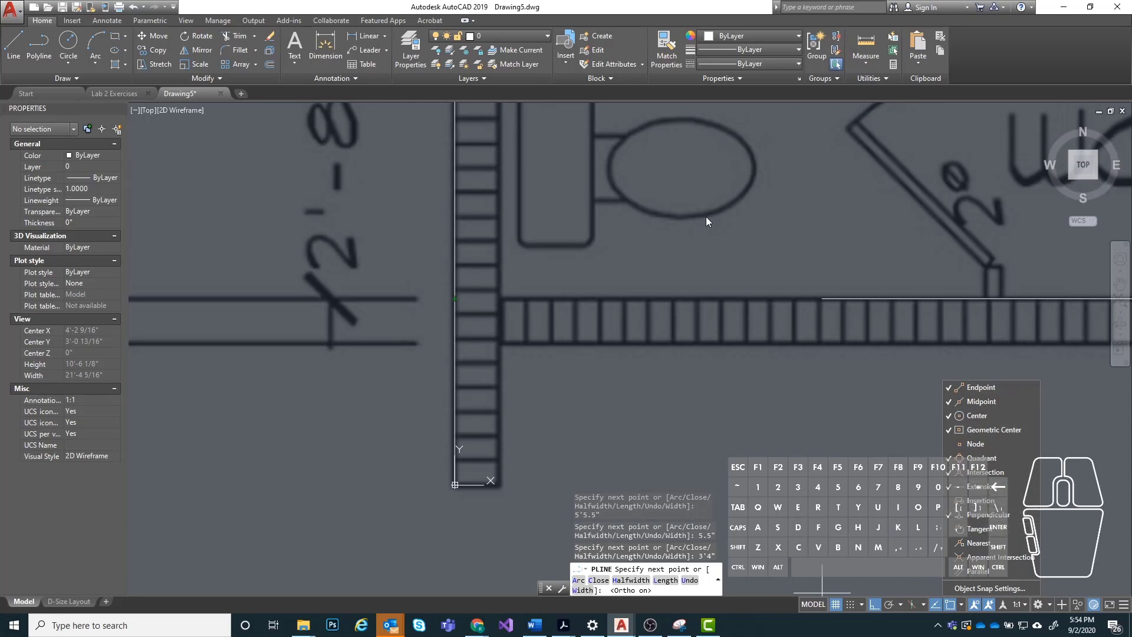
pyautogui.click(599, 12)
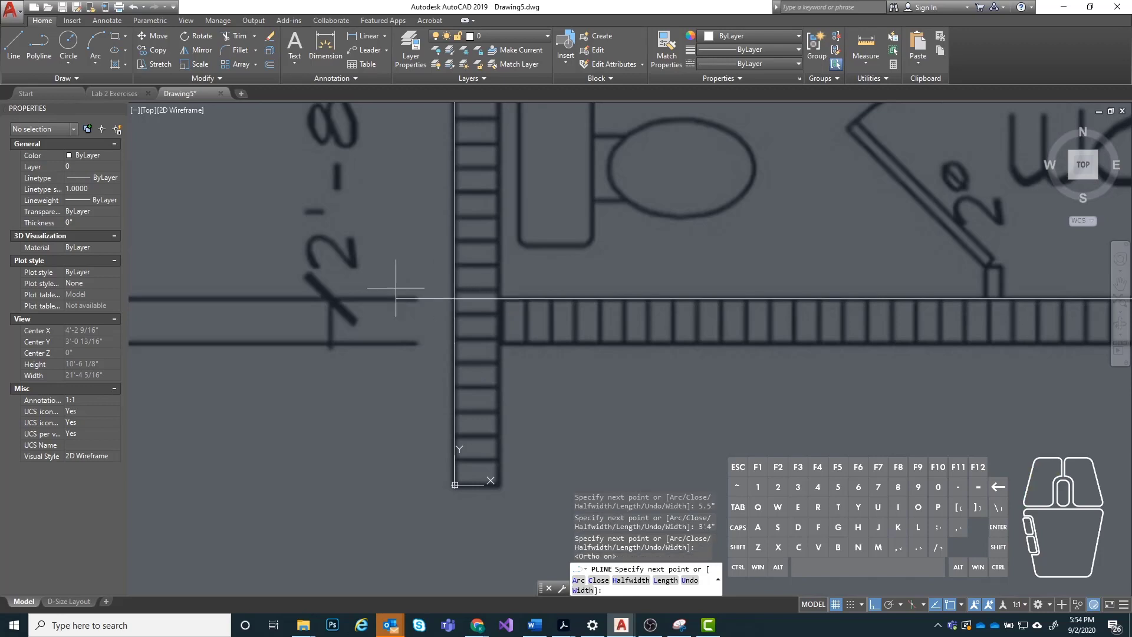
# Finish the wall polyline at the left wall's outer face, level with the upper face of the wall below the toilets.
pyautogui.scroll(-3, 421, 331)
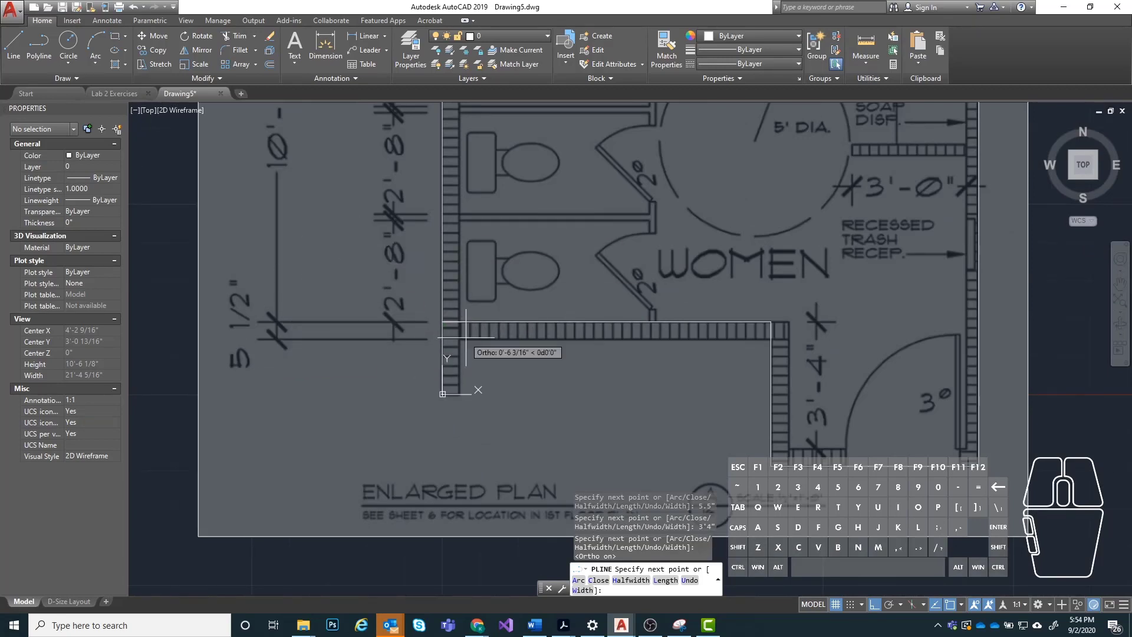
pyautogui.scroll(5, 445, 377)
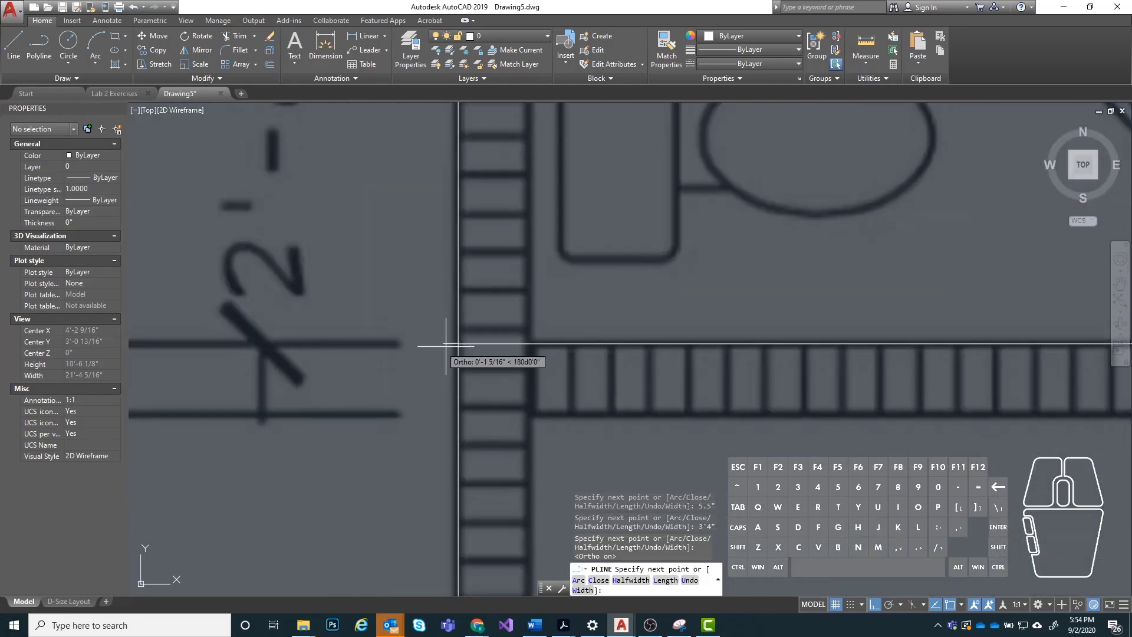
pyautogui.scroll(-3, 300, 330)
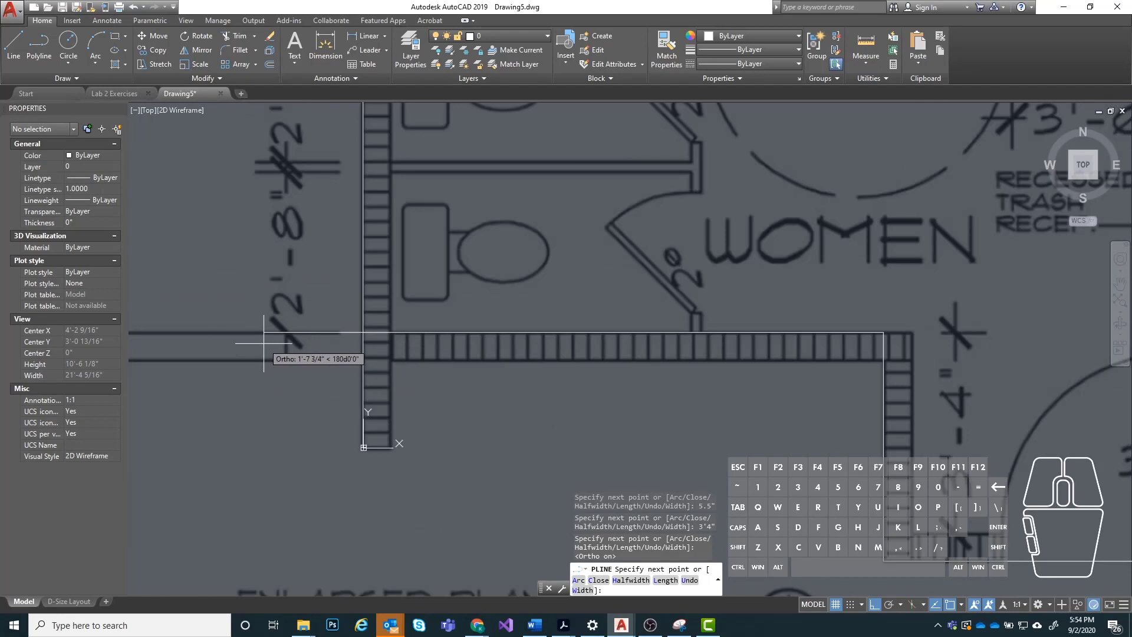
pyautogui.press('Return')
pyautogui.scroll(-2, 275, 376)
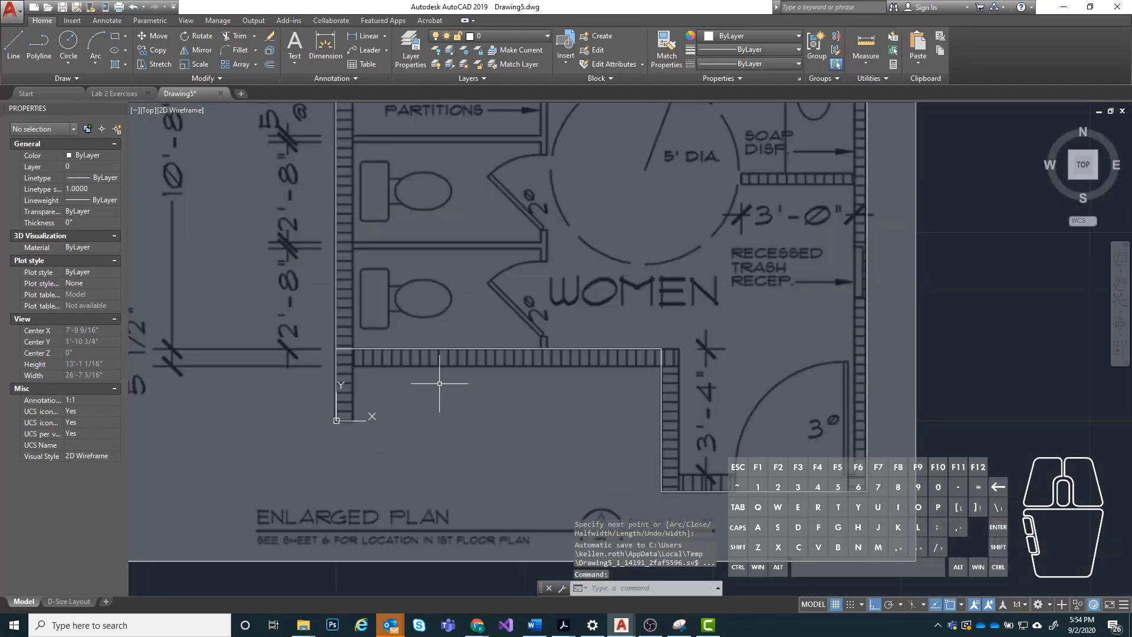
# Select the traced wall polyline and inspect its vertices on the left wall's outer face, level with the lower wall's two faces.
pyautogui.scroll(-2, 353, 398)
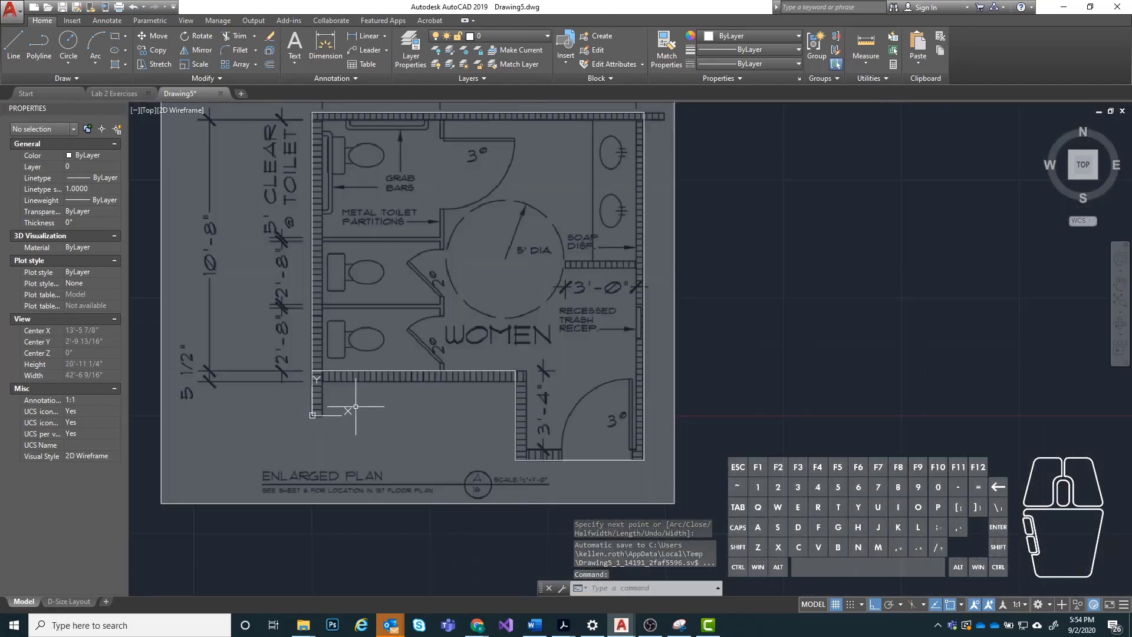
pyautogui.click(368, 370)
pyautogui.scroll(4, 295, 377)
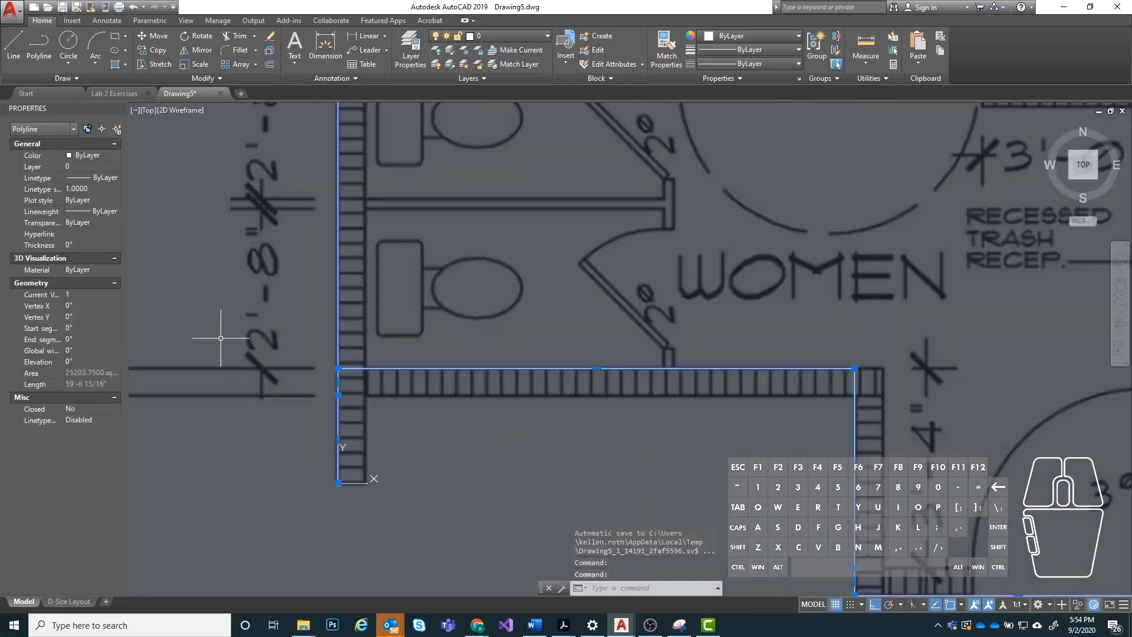
pyautogui.scroll(-2, 230, 340)
pyautogui.moveTo(209, 376); pyautogui.dragTo(302, 367, button='middle')
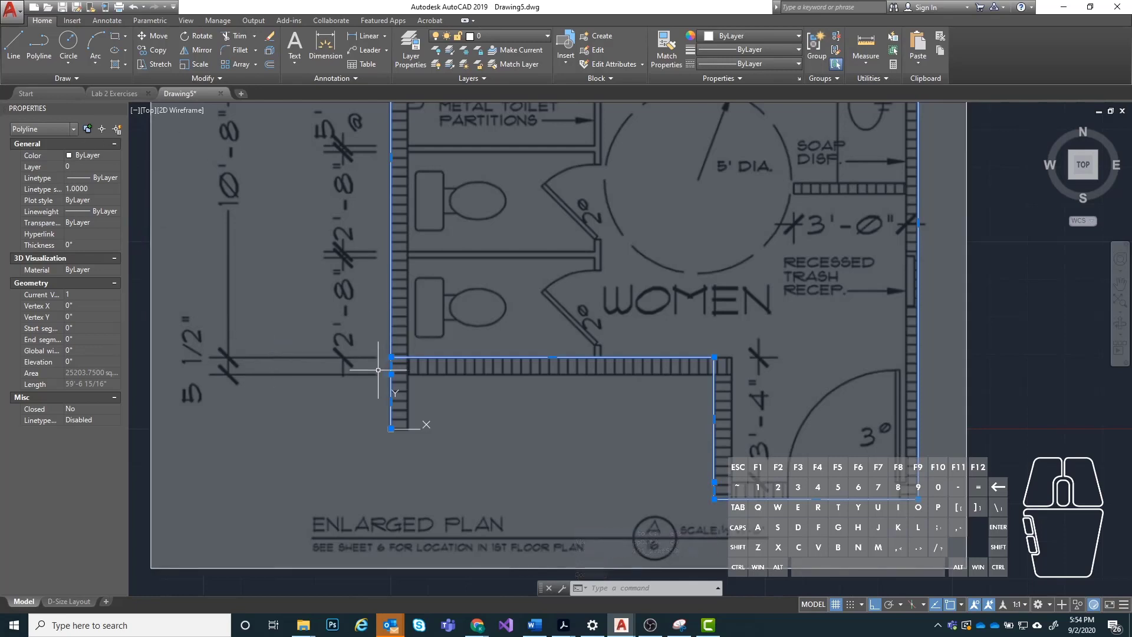
pyautogui.scroll(2, 344, 372)
pyautogui.moveTo(425, 373); pyautogui.dragTo(499, 385, button='middle')
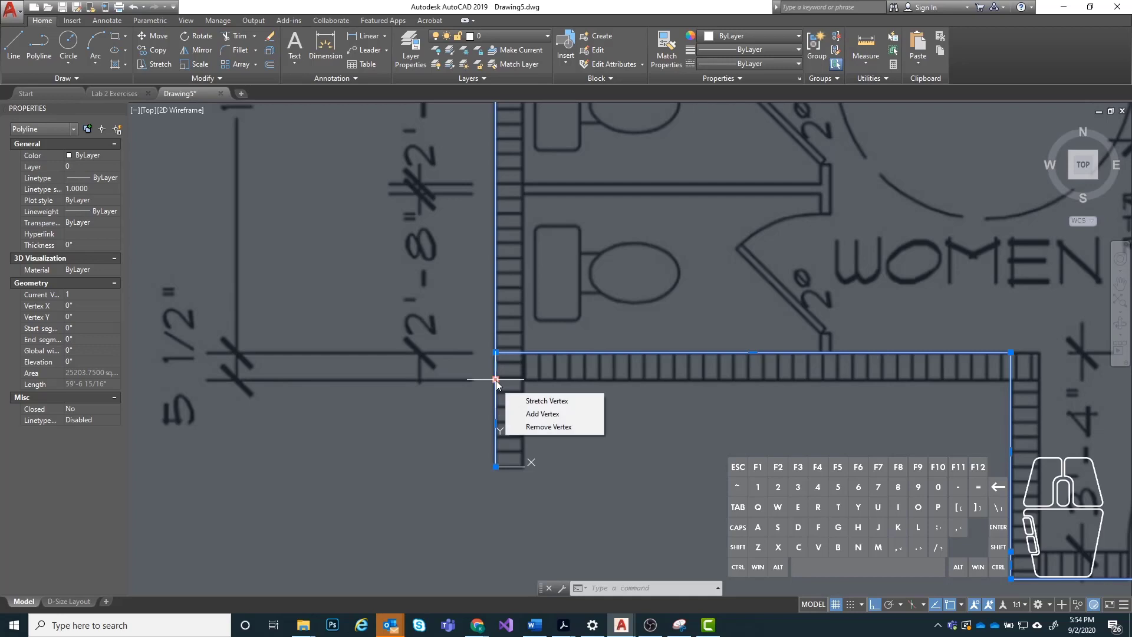
# Draw a horizontal line along the lower face of the bottom wall, from the outline's left edge perpendicular to the vertical wall line.
pyautogui.moveTo(495, 380)
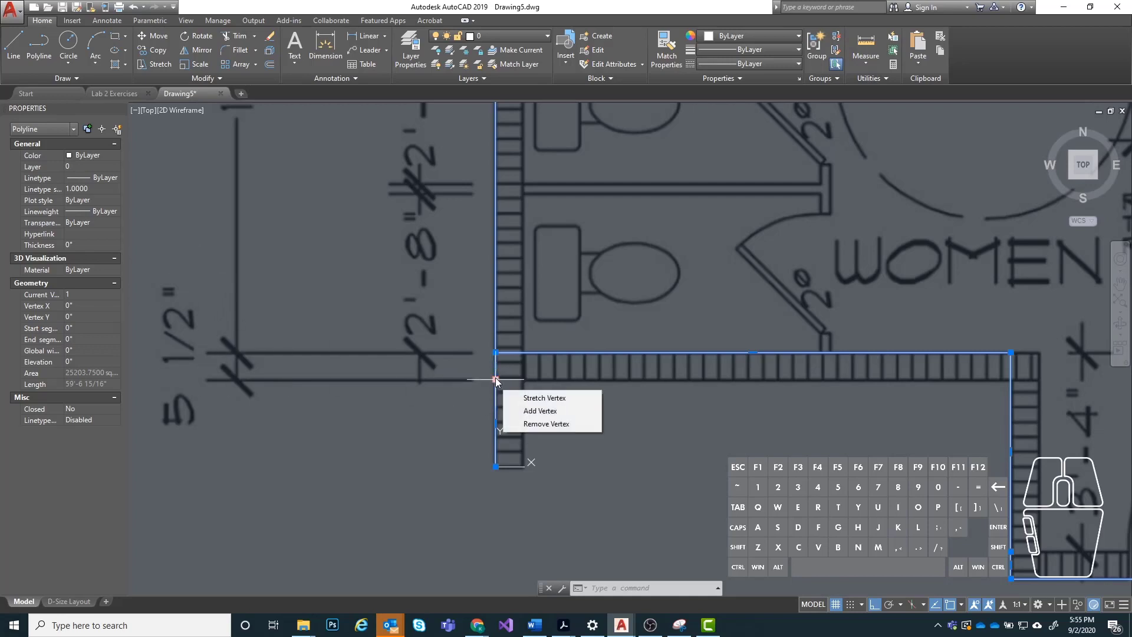
pyautogui.scroll(2, 506, 388)
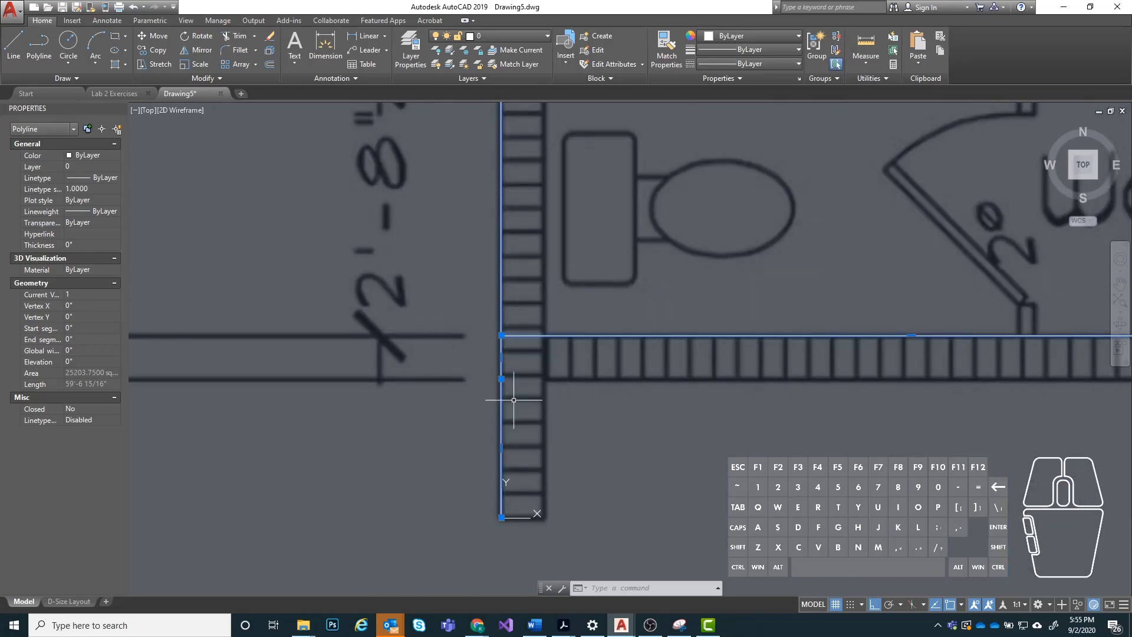
pyautogui.write('l')
pyautogui.press('Return')
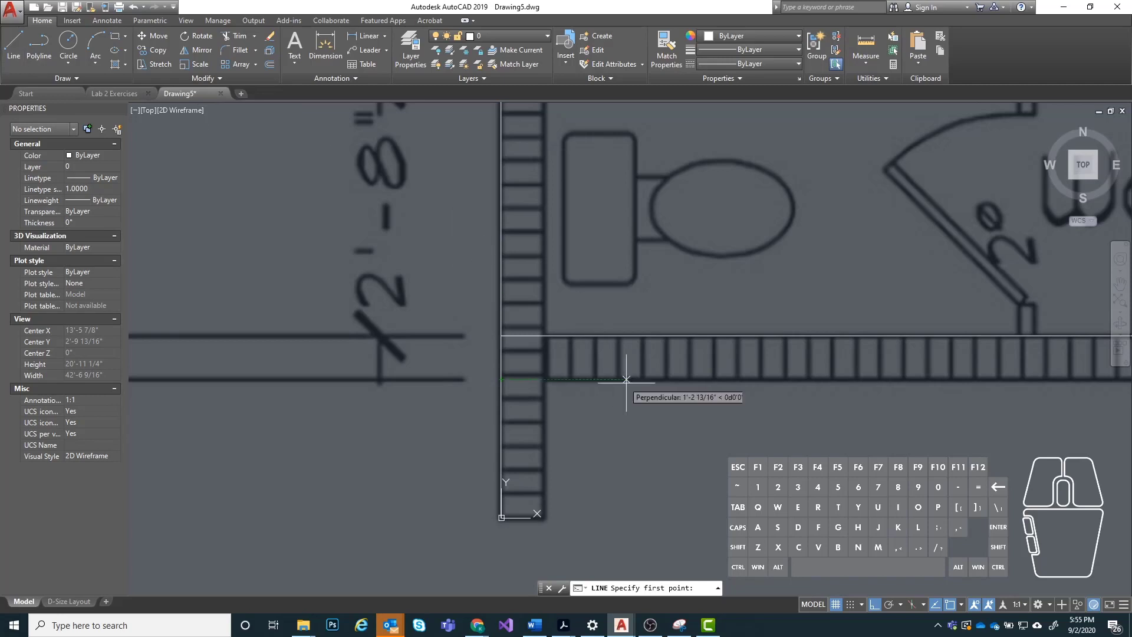
pyautogui.scroll(4, 627, 383)
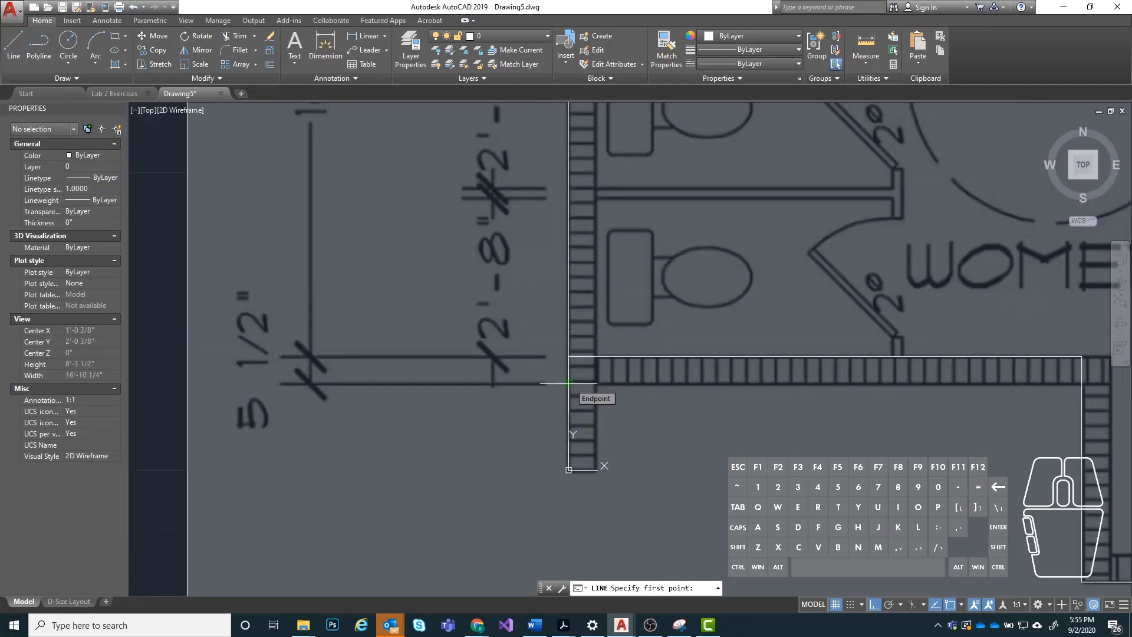
pyautogui.click(569, 383)
pyautogui.scroll(-2, 510, 350)
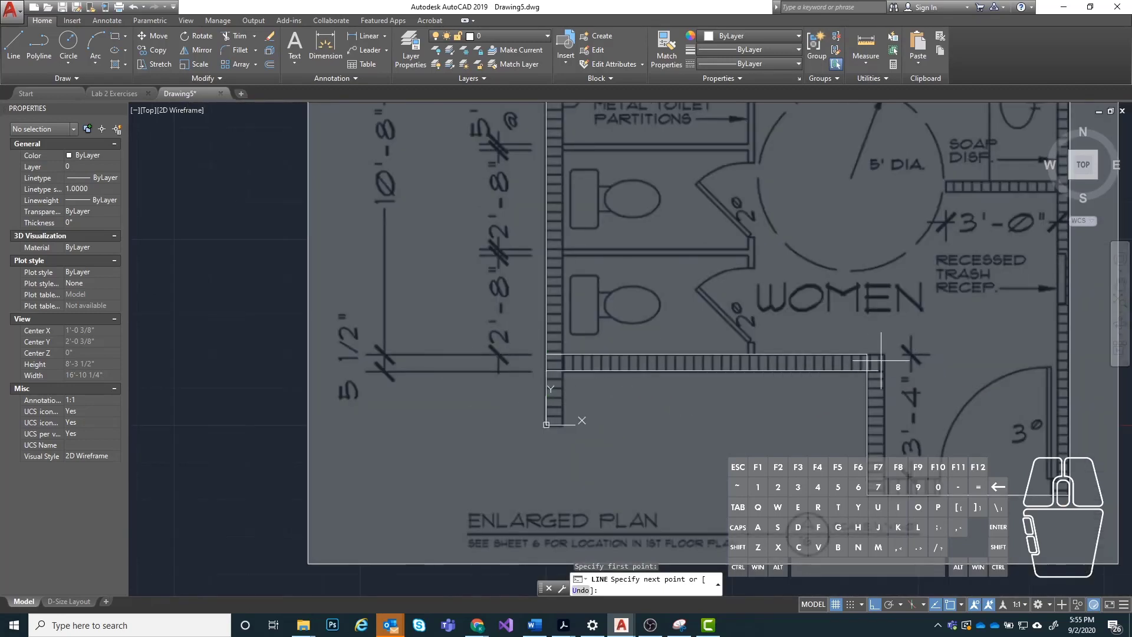
pyautogui.scroll(4, 880, 360)
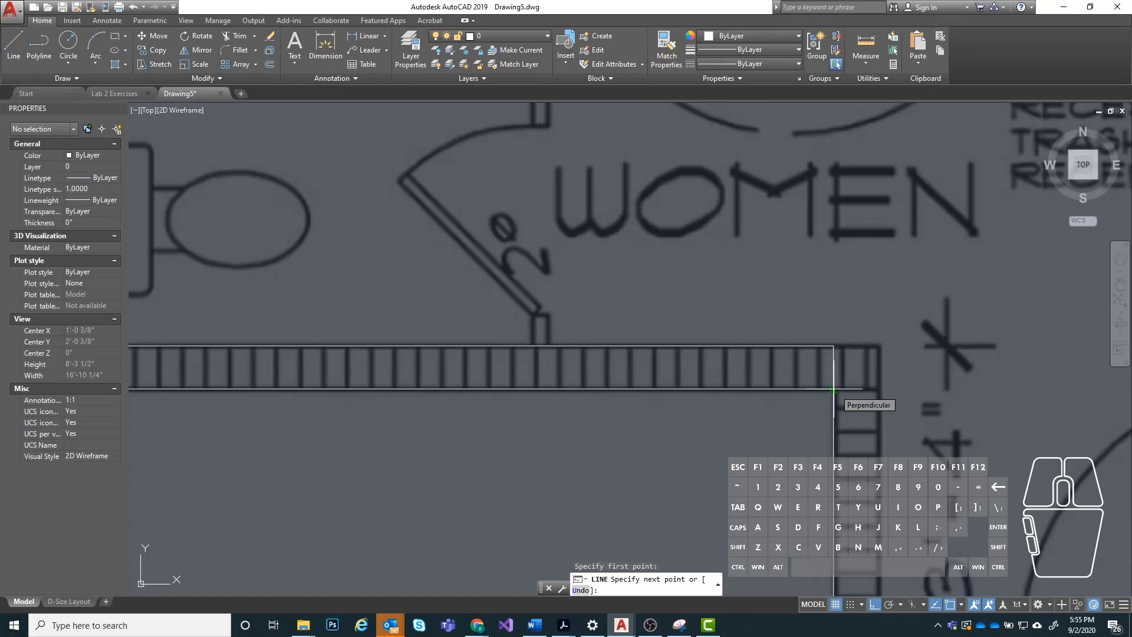
pyautogui.click(832, 389)
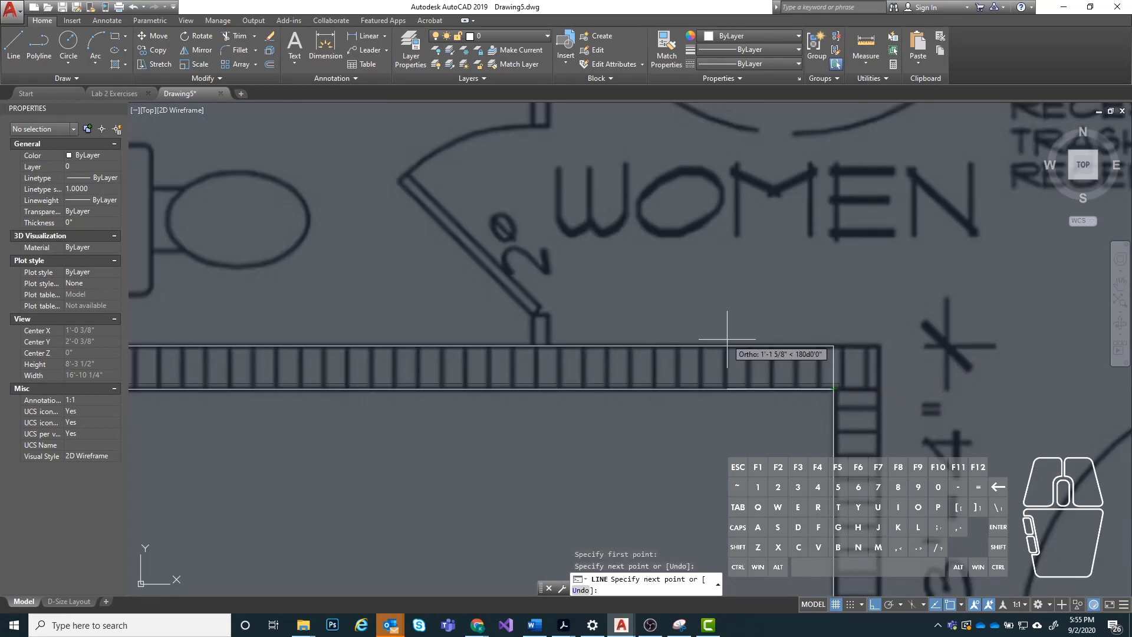
pyautogui.press('Return')
pyautogui.scroll(-5, 614, 313)
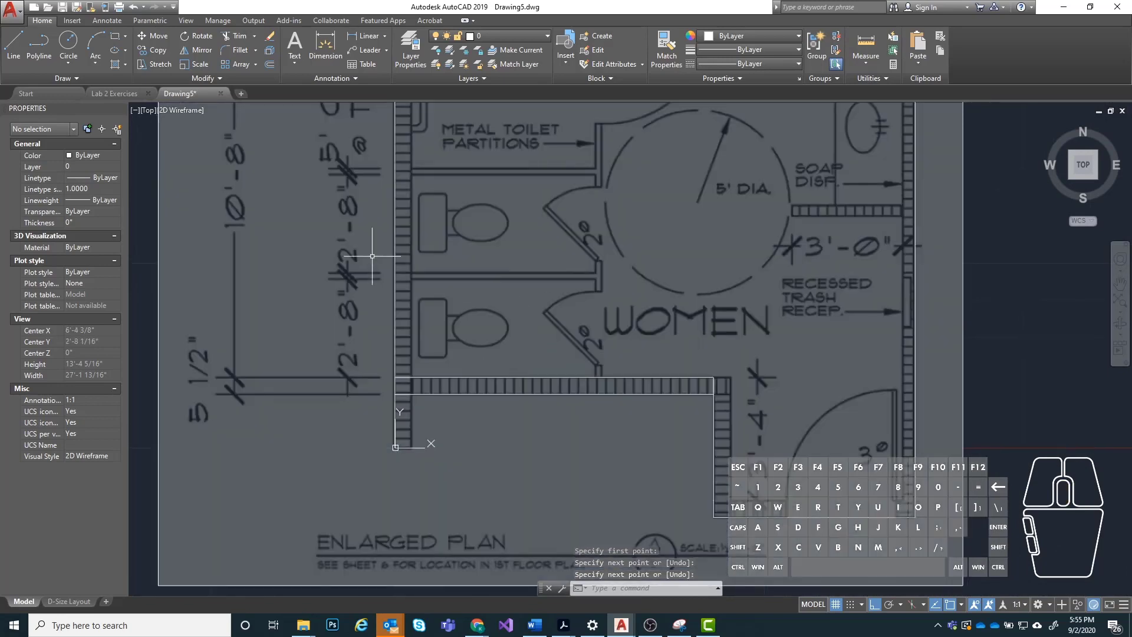
# Trim the wall outline at the bottom wall, using the polyline and the new horizontal line as cutting edges.
pyautogui.scroll(-2, 417, 354)
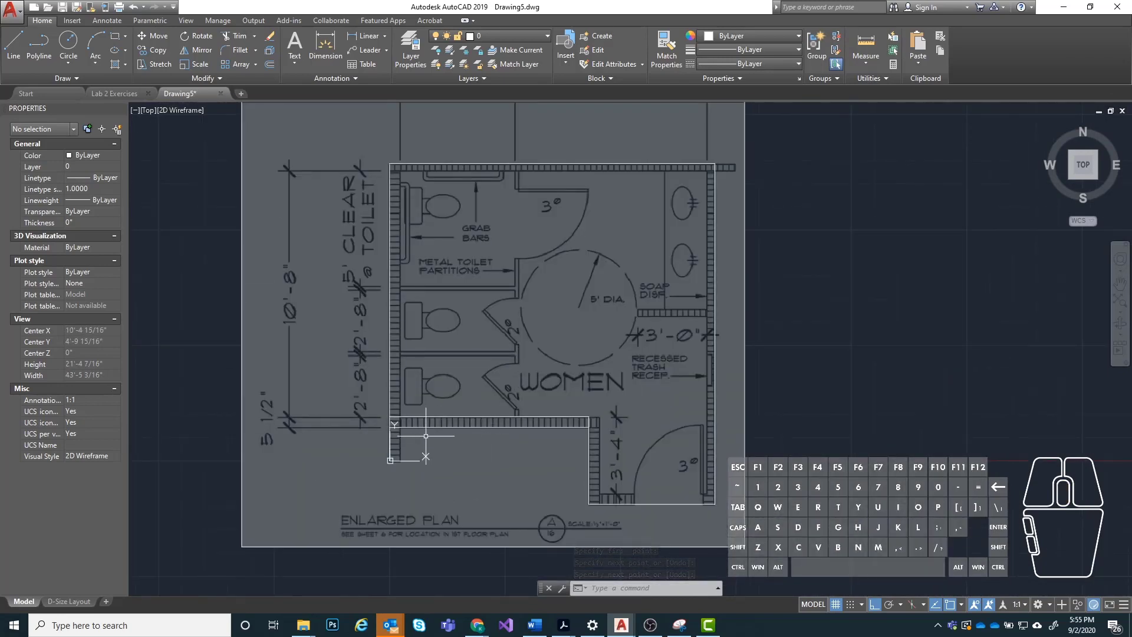
pyautogui.scroll(2, 416, 437)
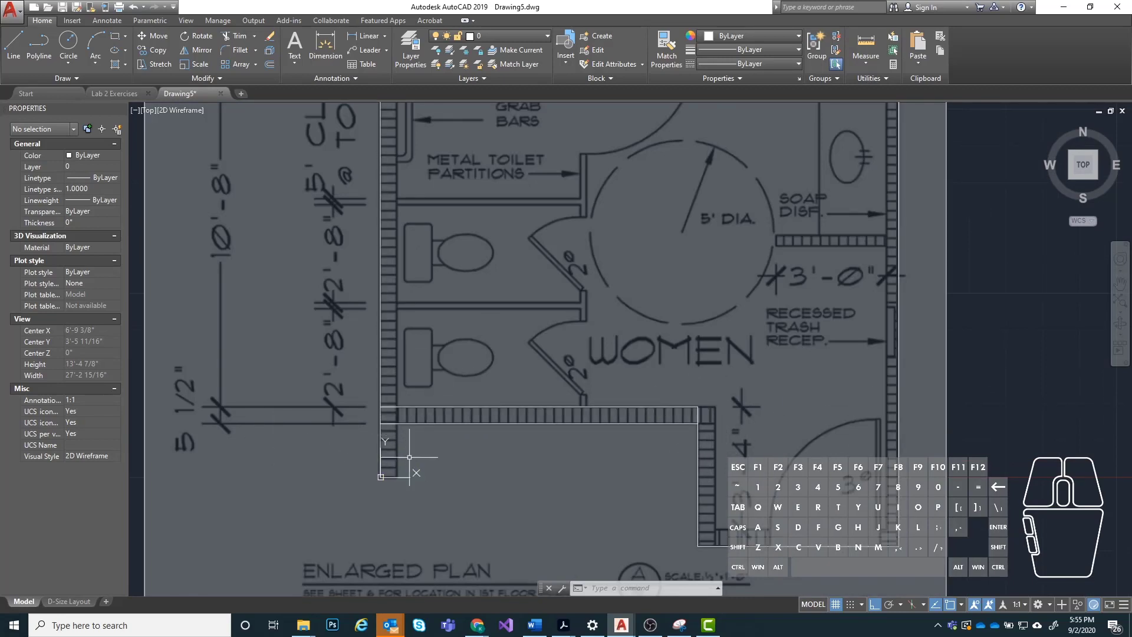
pyautogui.scroll(-2, 401, 504)
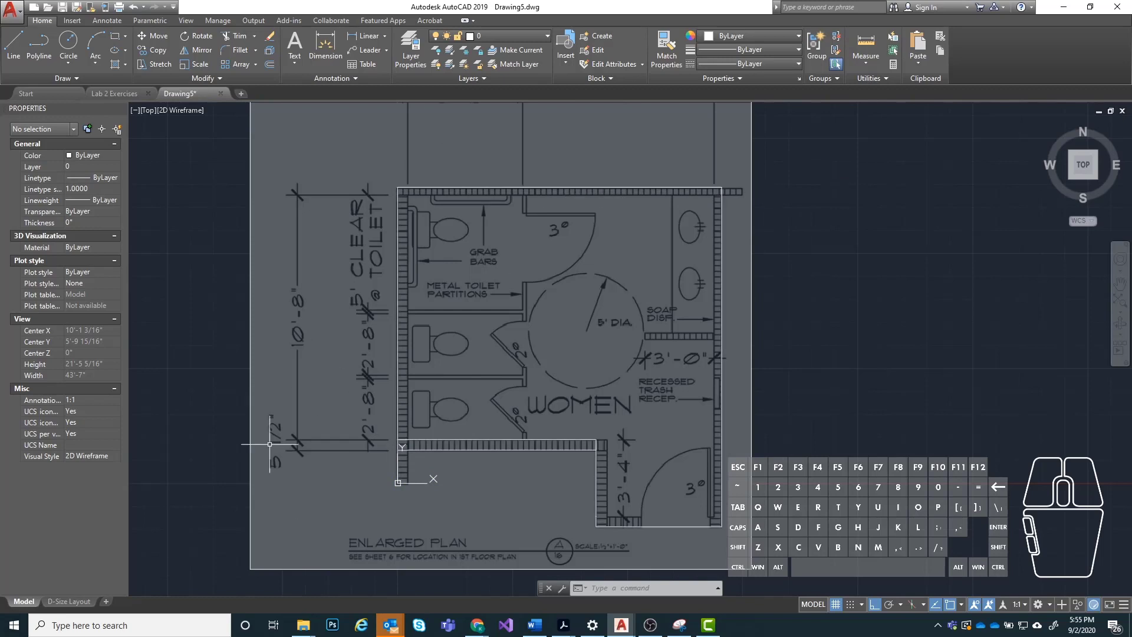
pyautogui.scroll(2, 446, 442)
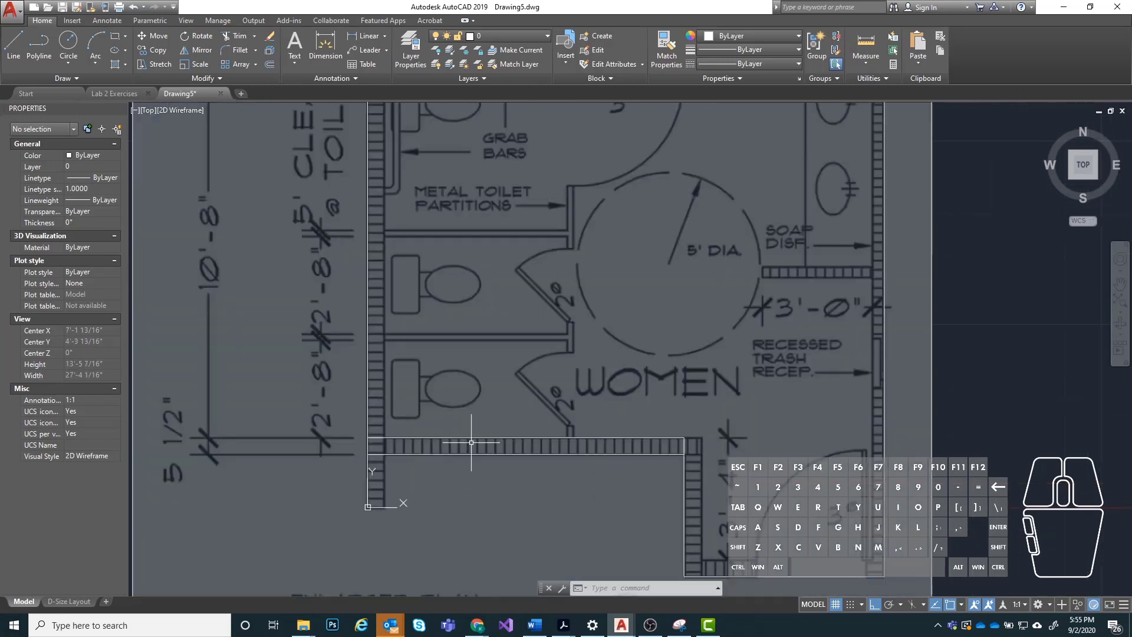
pyautogui.write('trim')
pyautogui.press('Return')
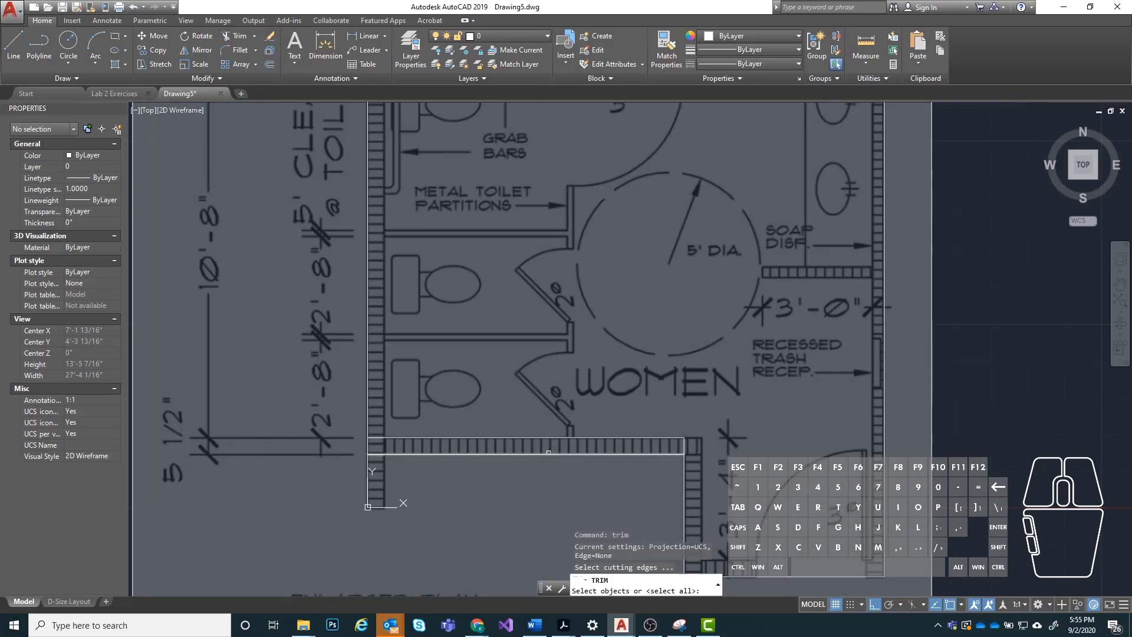
pyautogui.scroll(-4, 418, 379)
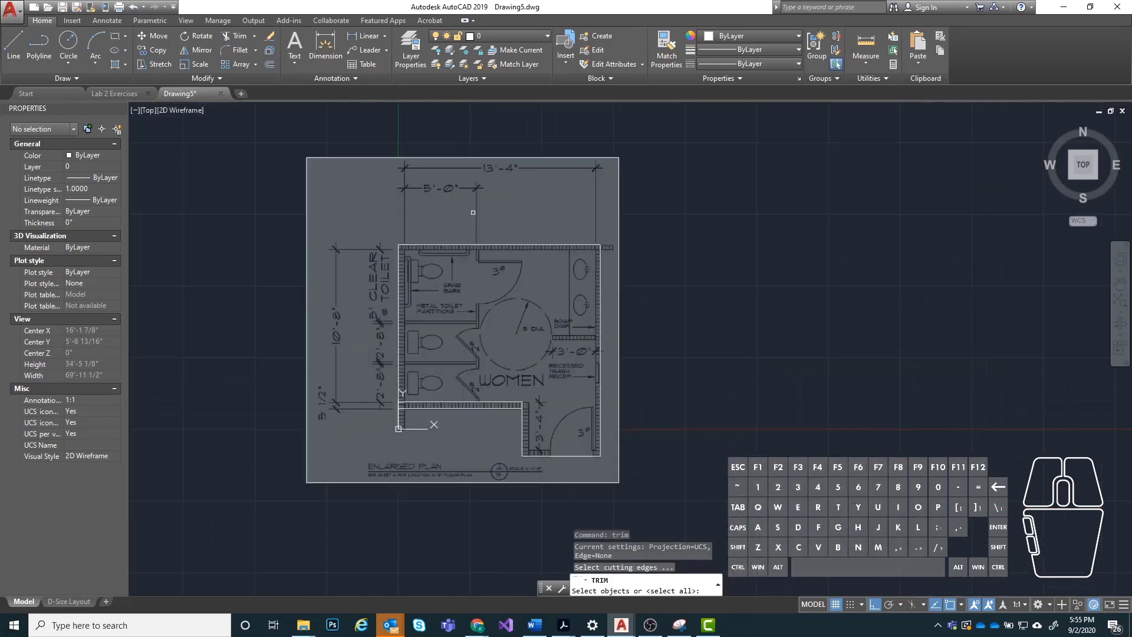
pyautogui.click(366, 212)
pyautogui.click(614, 457)
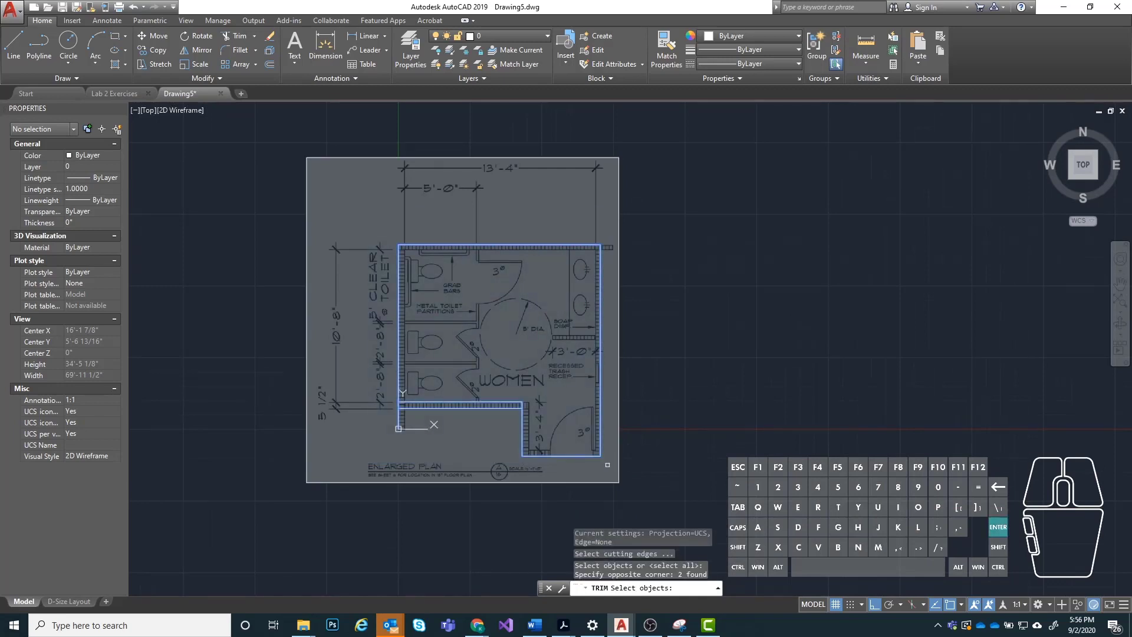
pyautogui.press('Return')
pyautogui.scroll(4, 483, 394)
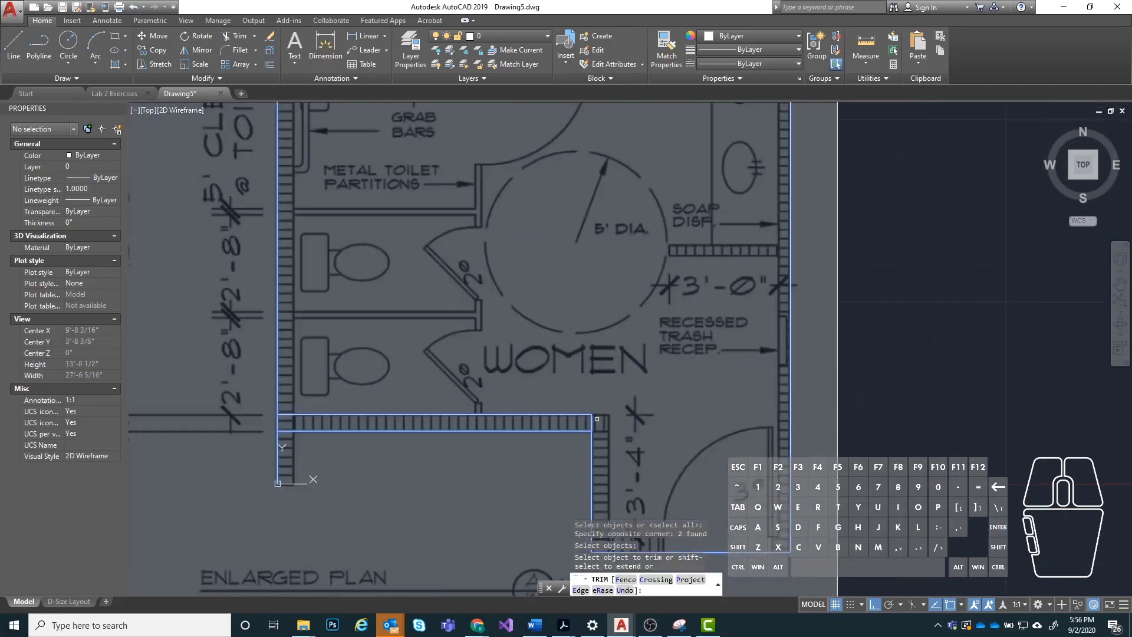
pyautogui.click(535, 414)
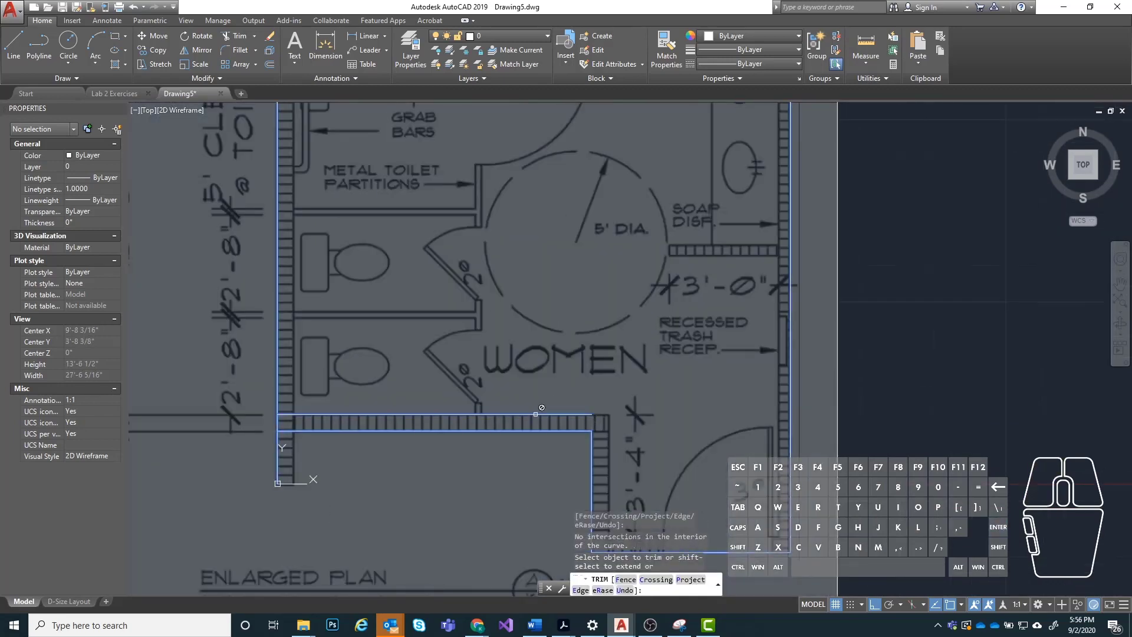
pyautogui.click(277, 421)
# Finish trimming and erase the leftover line along the bottom wall's upper face.
pyautogui.scroll(-3, 371, 406)
pyautogui.scroll(1, 573, 351)
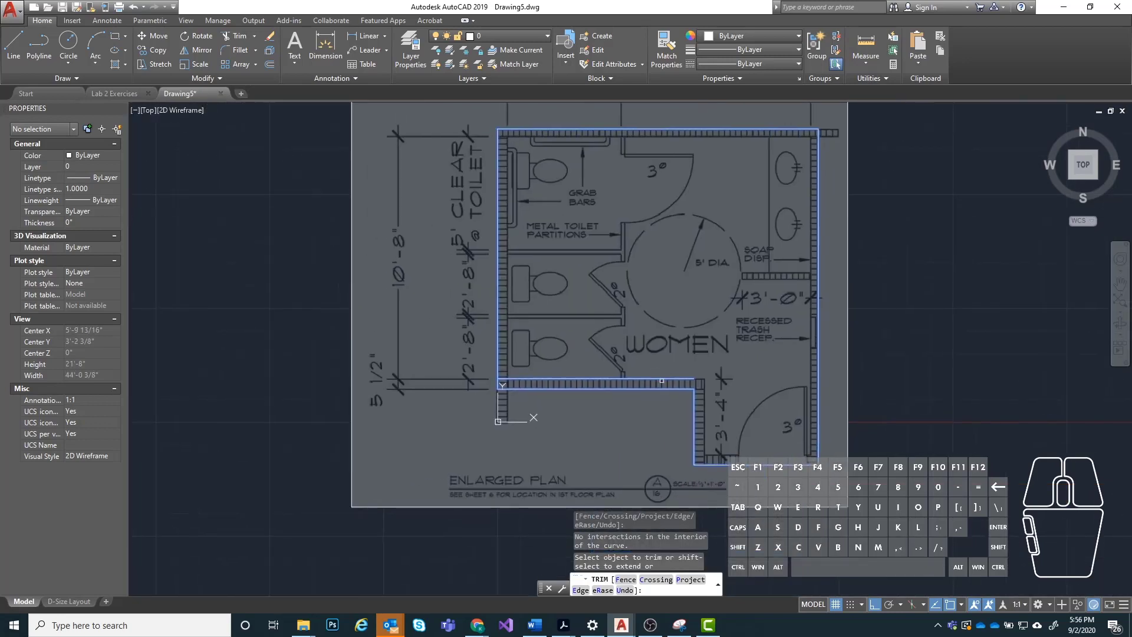
pyautogui.click(529, 391)
pyautogui.scroll(4, 534, 378)
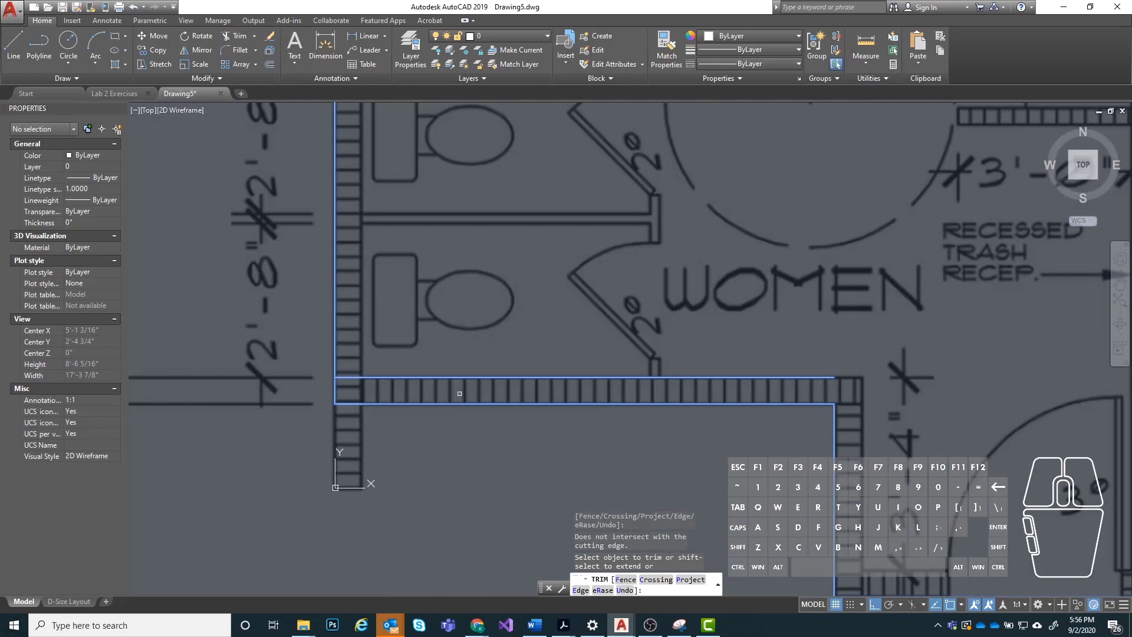
pyautogui.click(435, 378)
pyautogui.press('Escape')
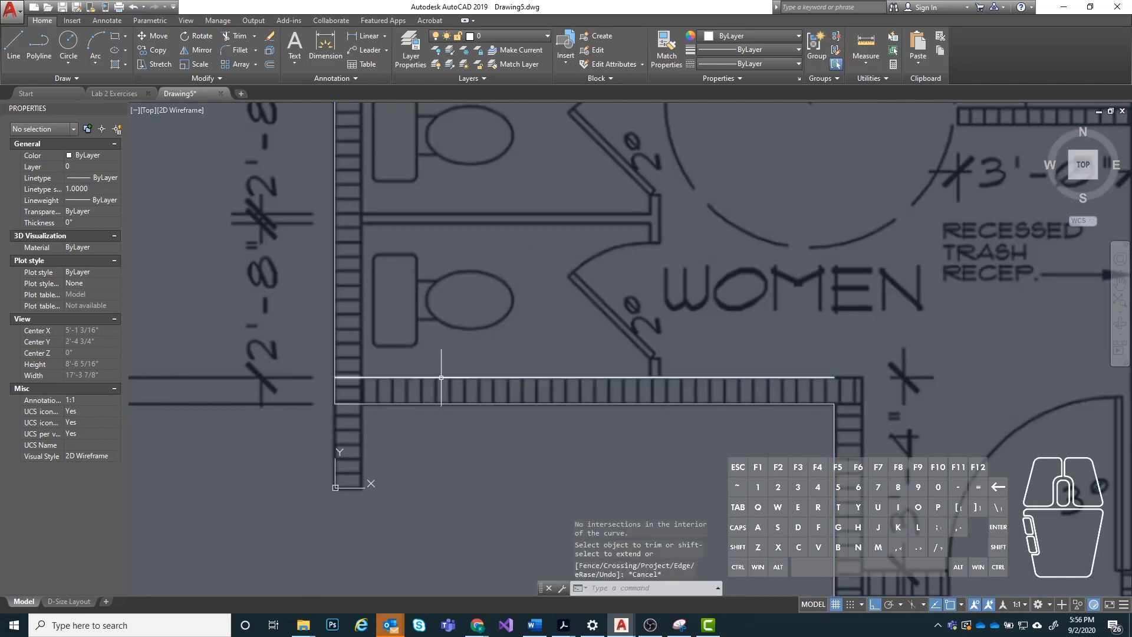
pyautogui.click(441, 377)
pyautogui.press('Delete')
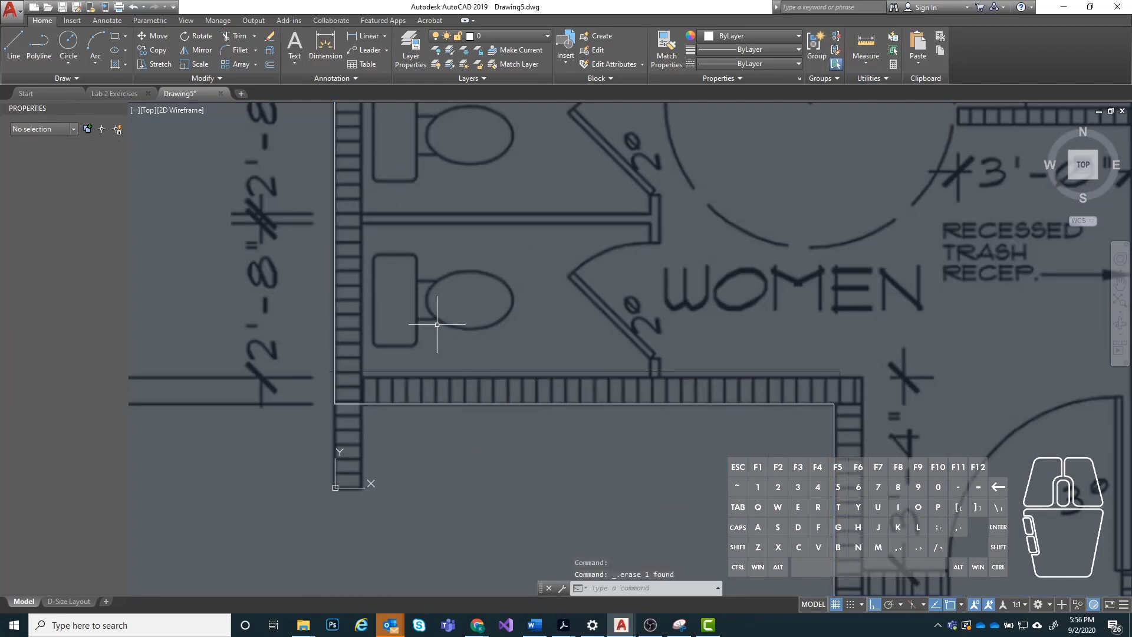
# Explode the restroom's outer wall polyline into individual lines.
pyautogui.scroll(-4, 425, 405)
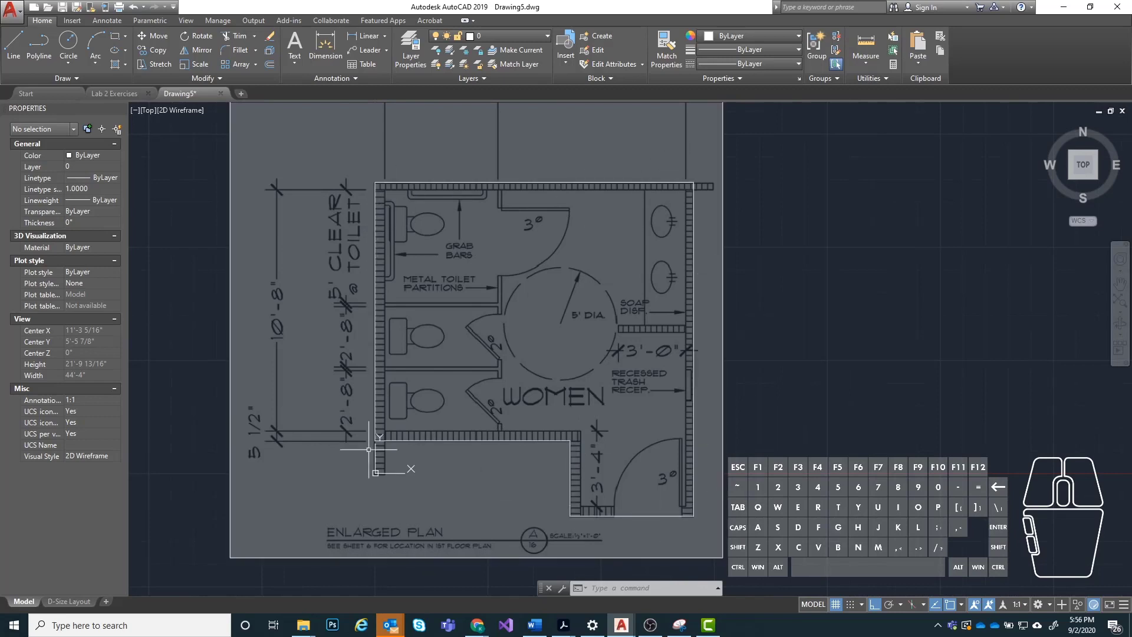
pyautogui.moveTo(588, 431); pyautogui.dragTo(473, 436, button='middle')
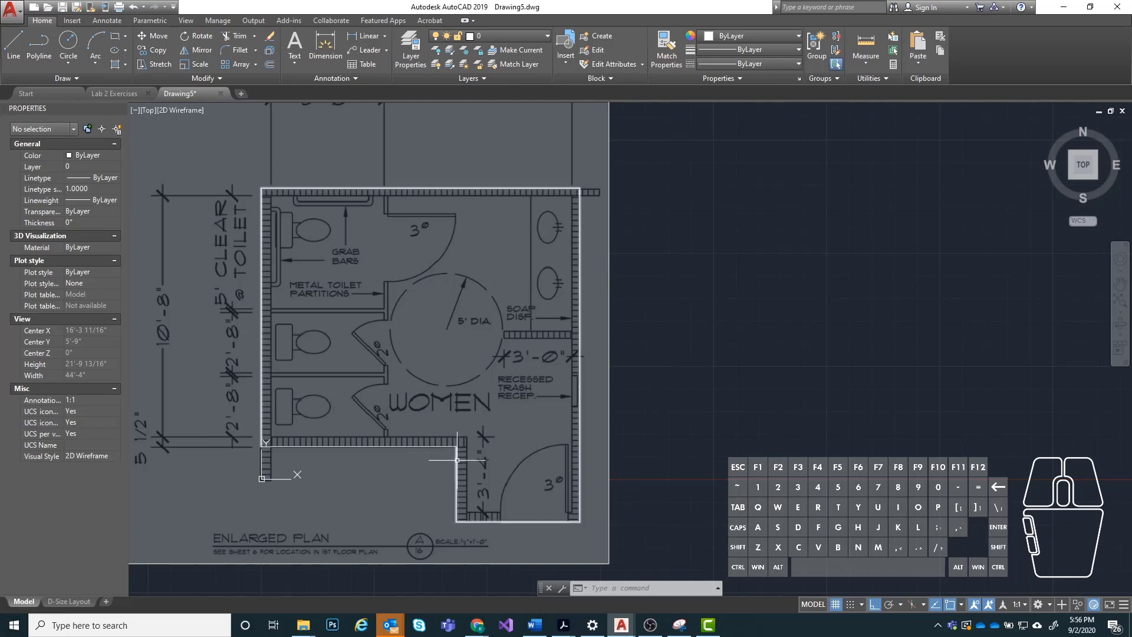
pyautogui.click(439, 453)
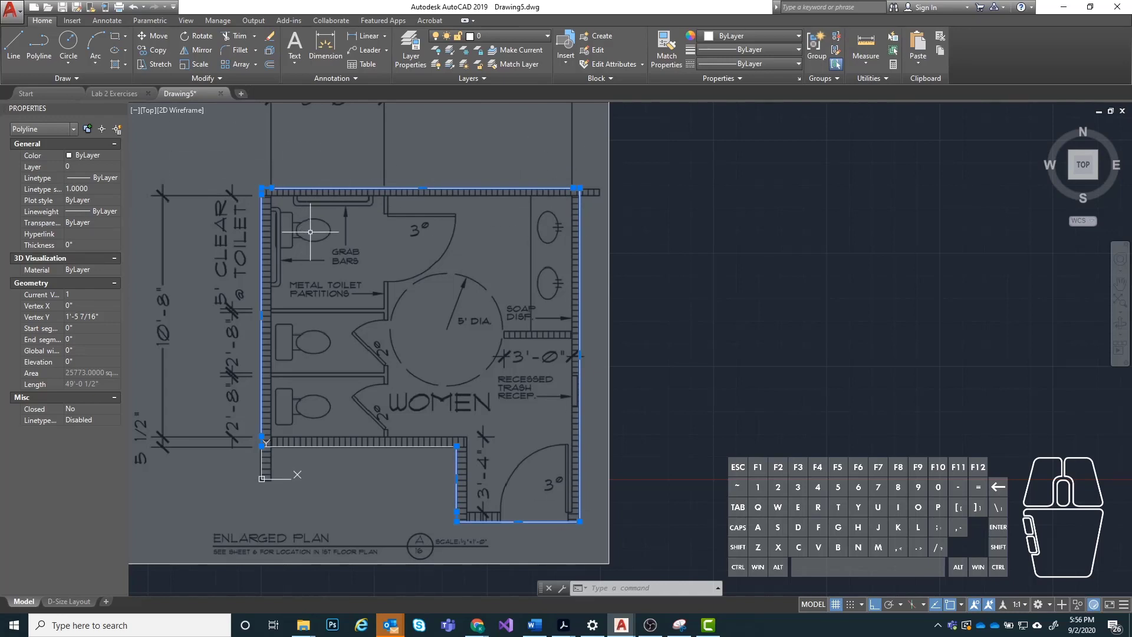
pyautogui.write('EXPLOde')
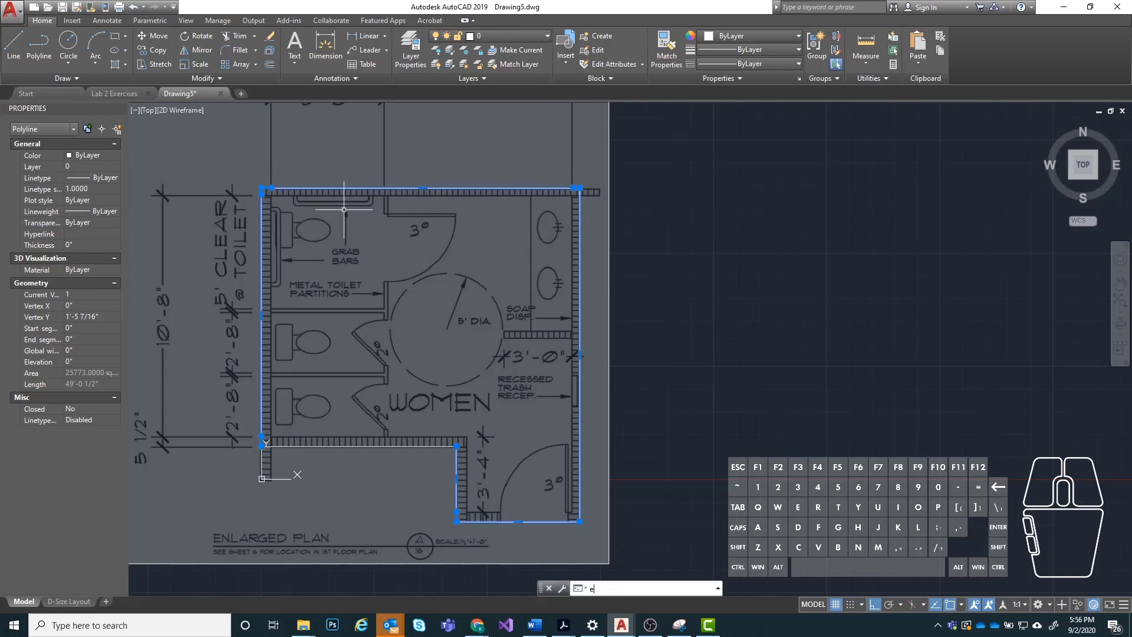
pyautogui.press('Return')
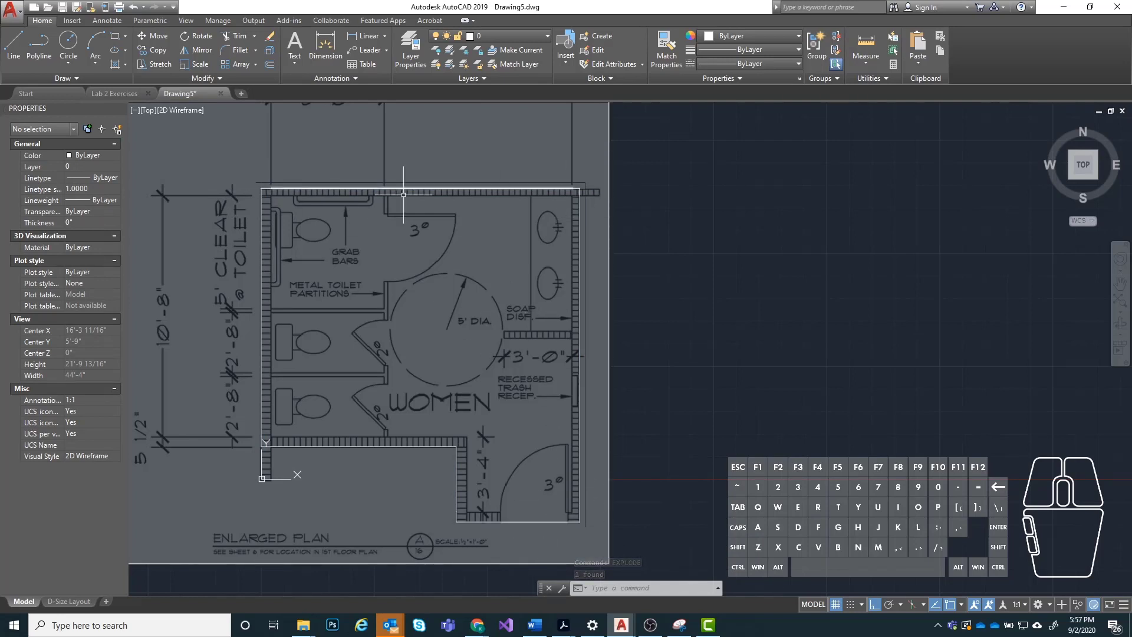
# Inspect the exploded outline's upper-left corner for short separate segments with a selection window, leaving them unchanged.
pyautogui.scroll(4, 261, 190)
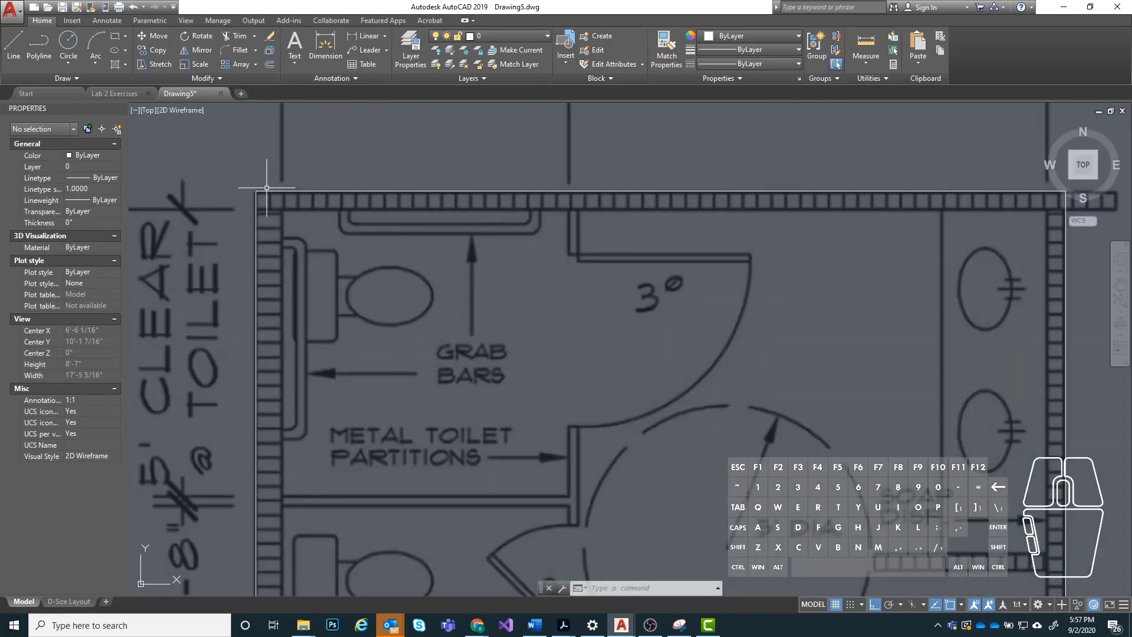
pyautogui.scroll(4, 227, 171)
pyautogui.scroll(-2, 236, 186)
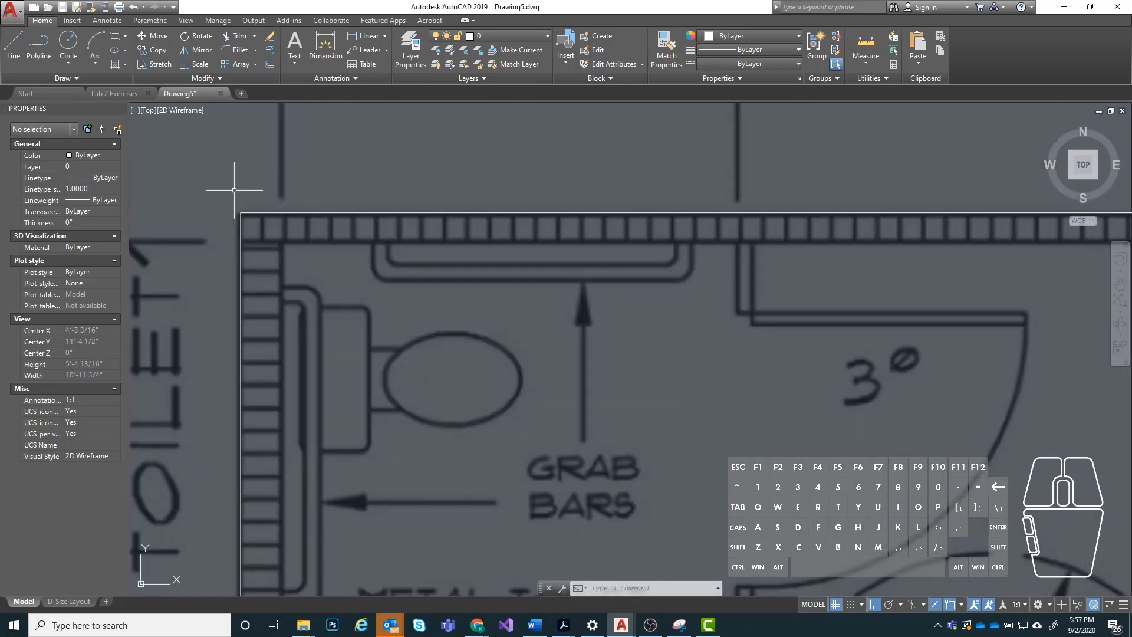
pyautogui.click(198, 172)
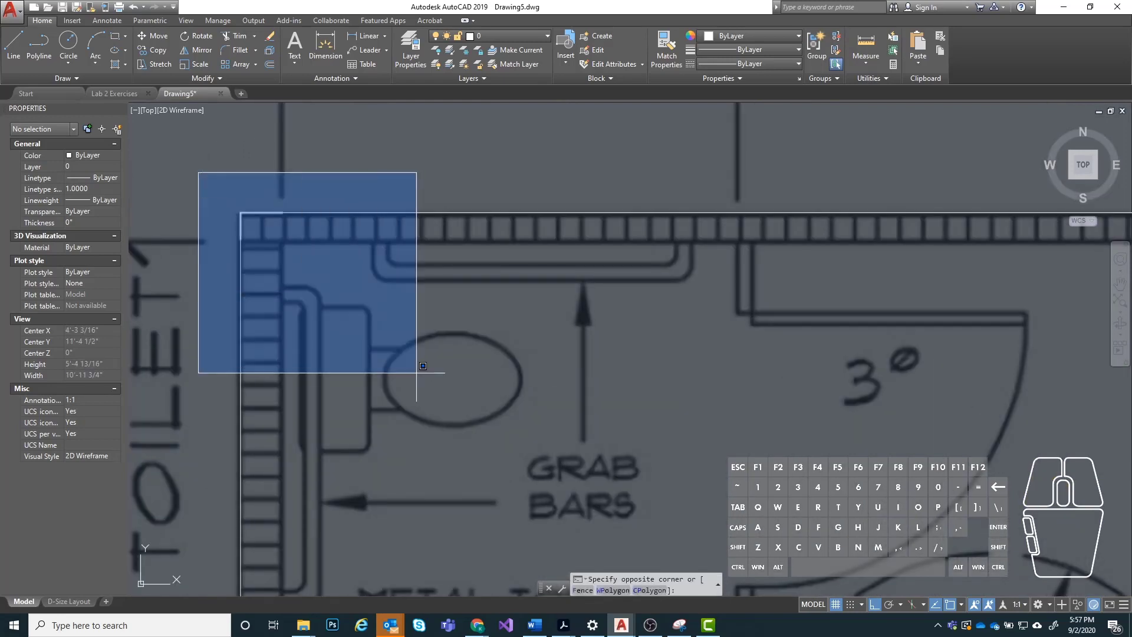
pyautogui.click(416, 372)
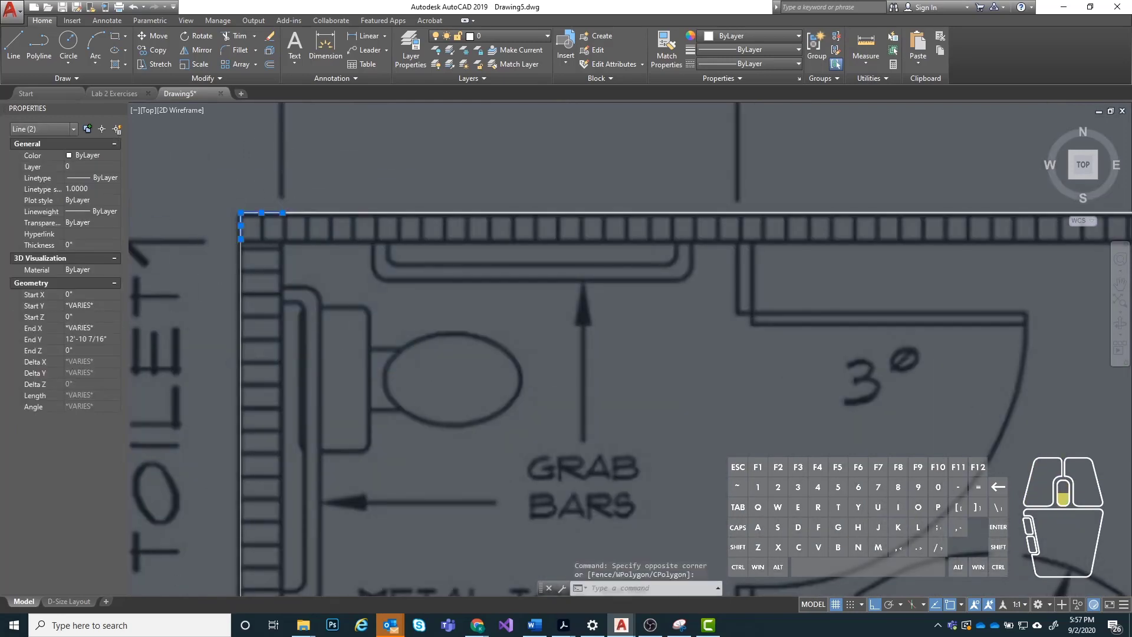
pyautogui.scroll(-5, 277, 236)
pyautogui.scroll(4, 252, 370)
pyautogui.press('Escape')
# Check the outline's lower-left corner for short leftover segments with selection windows.
pyautogui.click(267, 322)
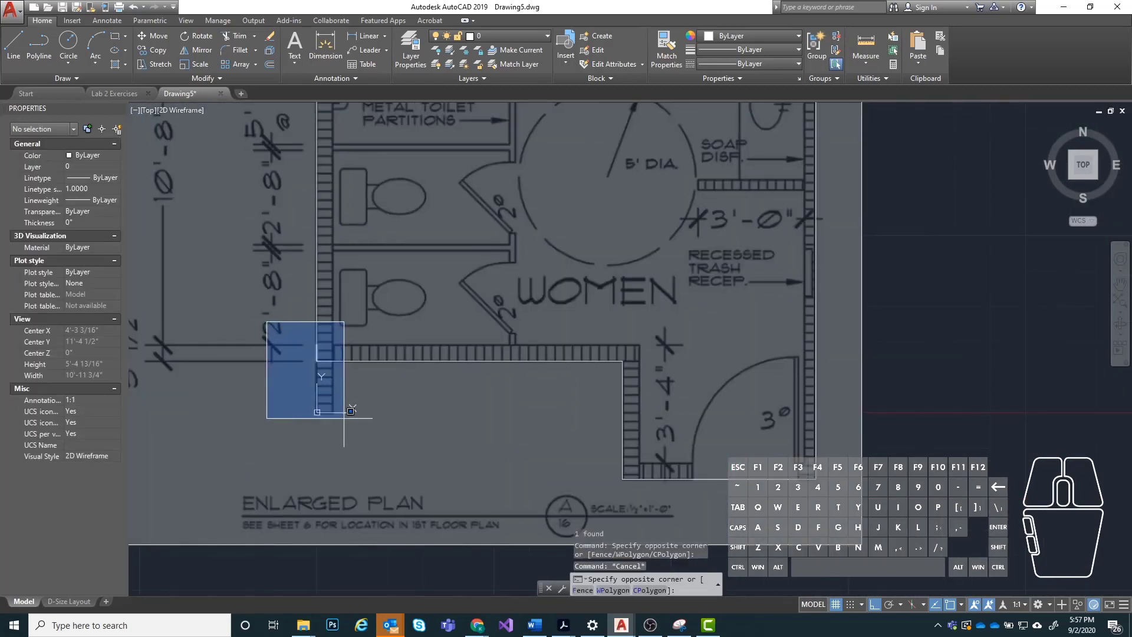
pyautogui.scroll(2, 318, 406)
pyautogui.press('Escape')
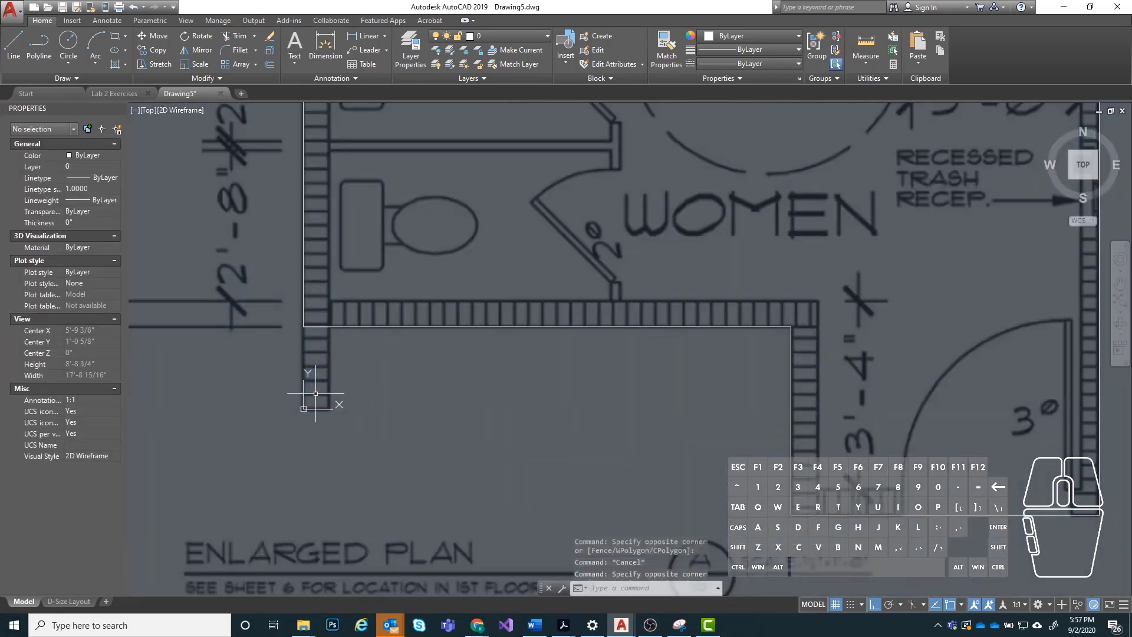
pyautogui.scroll(-4, 301, 419)
pyautogui.click(253, 318)
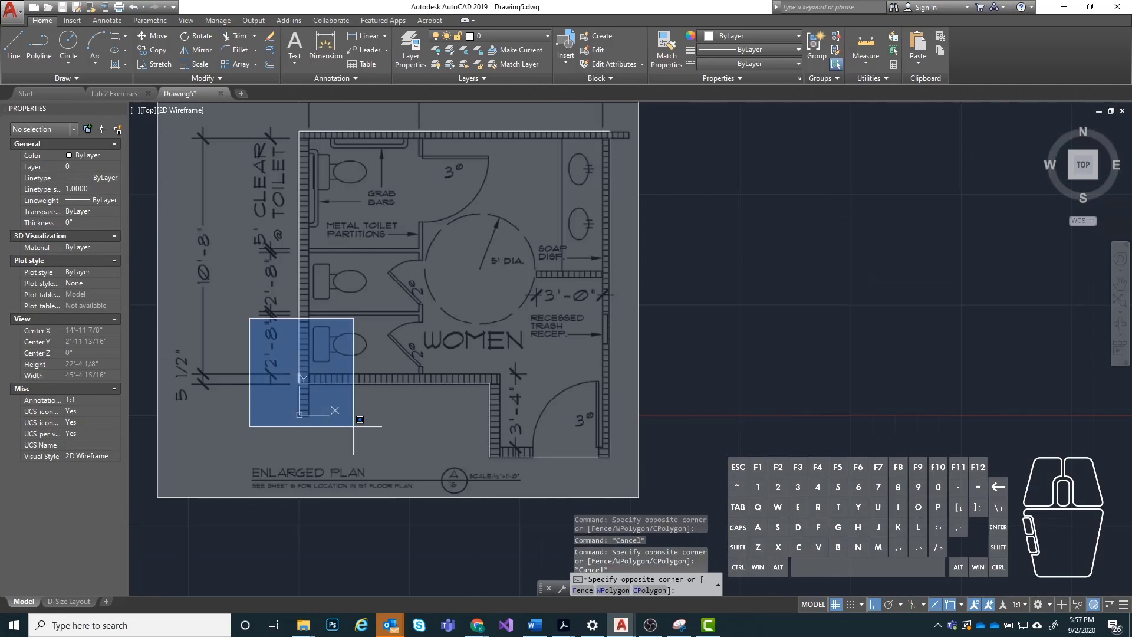
pyautogui.click(391, 485)
pyautogui.press('Escape')
pyautogui.scroll(3, 343, 316)
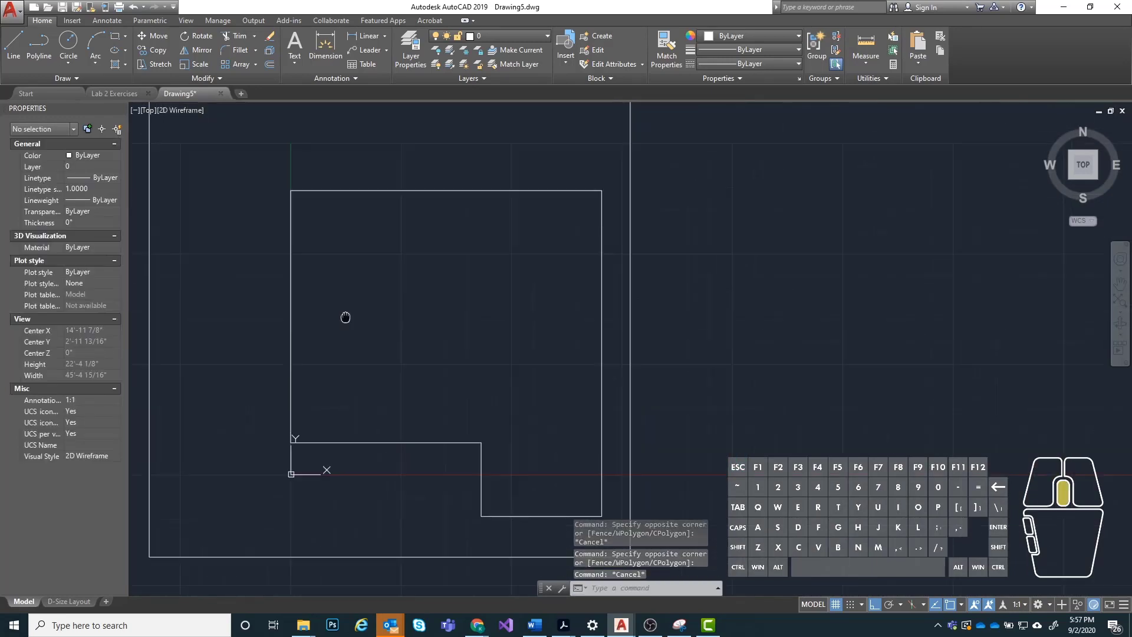
pyautogui.scroll(-3, 172, 328)
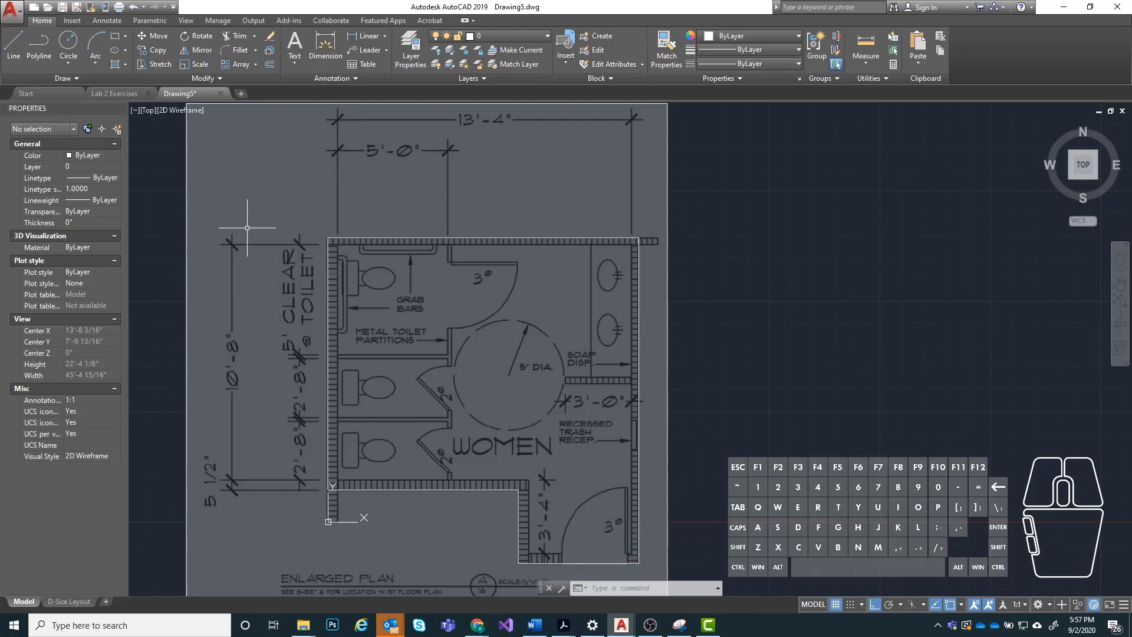
# Erase the short leftover line segments at the outer wall outline's upper-left and lower-left corners.
pyautogui.click(257, 175)
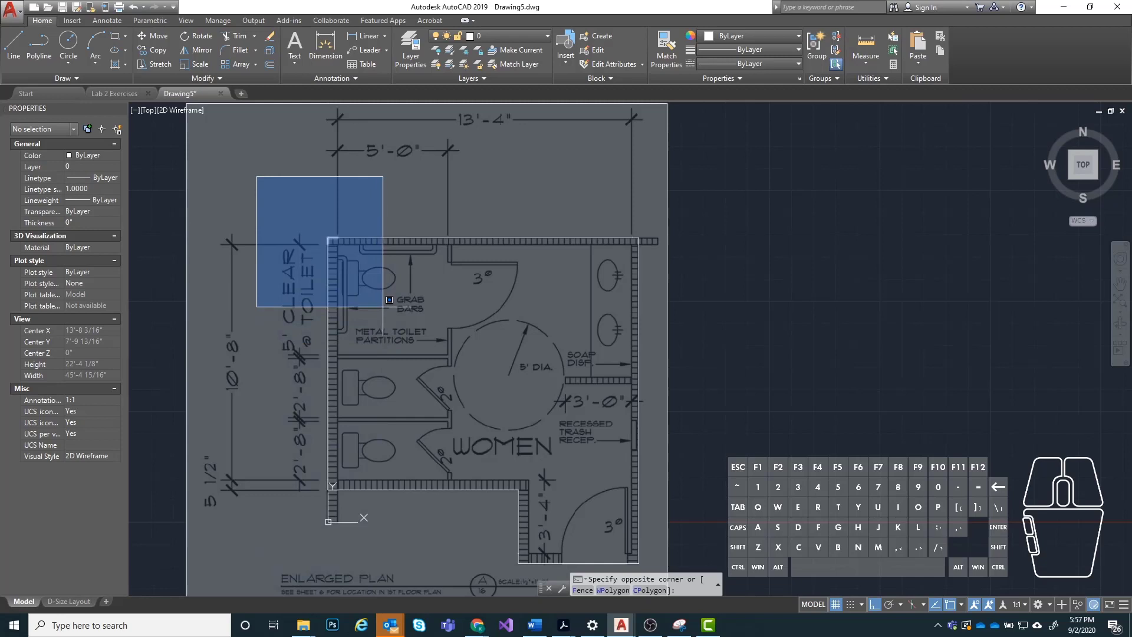
pyautogui.click(383, 306)
pyautogui.press('Escape')
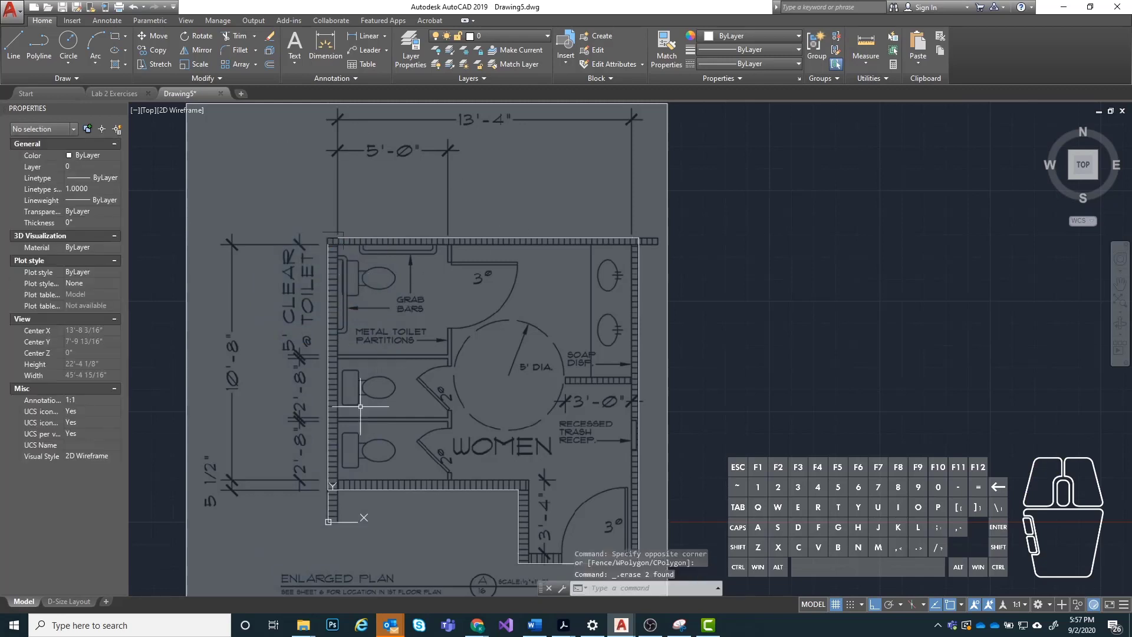
pyautogui.scroll(3, 348, 511)
pyautogui.click(278, 417)
pyautogui.click(397, 533)
pyautogui.press('Delete')
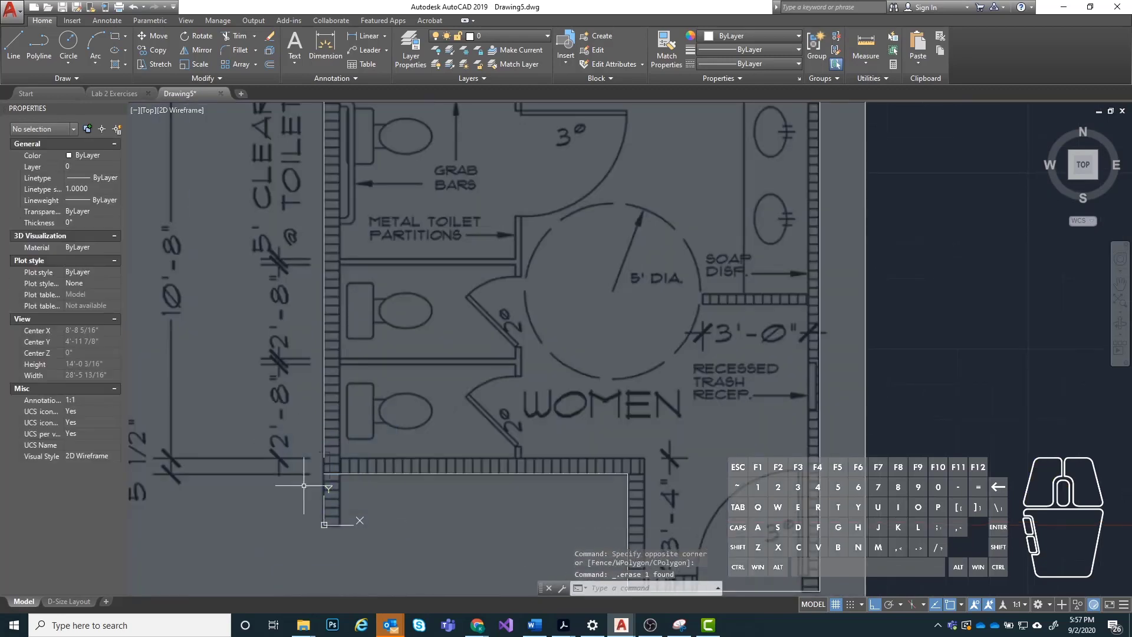
pyautogui.scroll(-2, 404, 413)
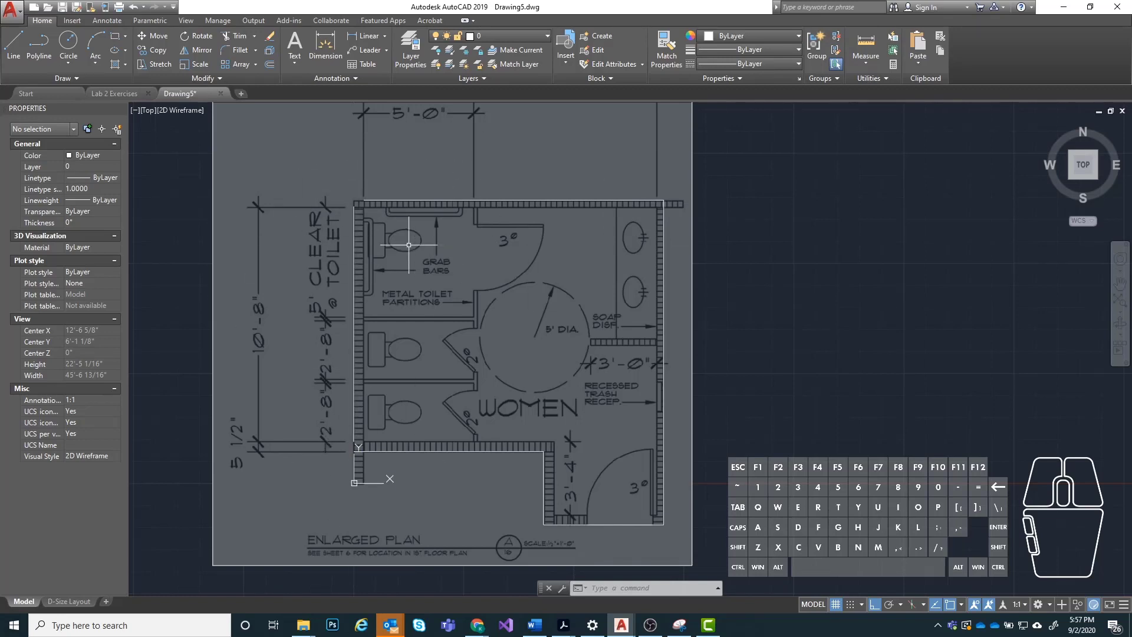
# Dismiss the sign-in pop-up and close the outline's upper-left corner with a Fillet of radius 0 between the left and top wall lines.
pyautogui.scroll(2, 372, 142)
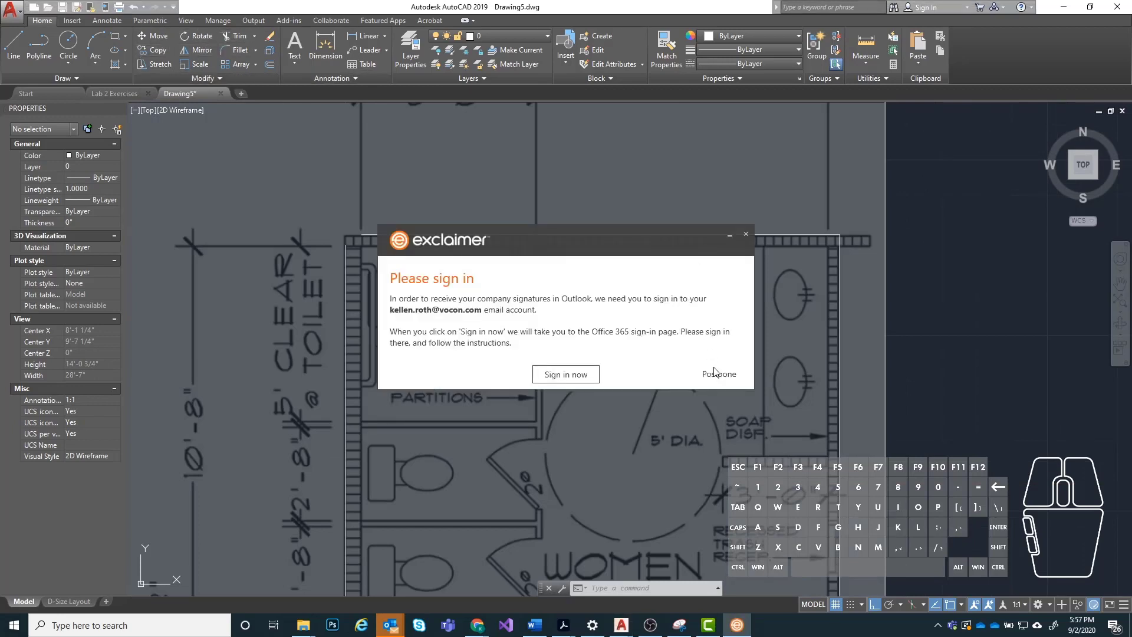
pyautogui.click(746, 234)
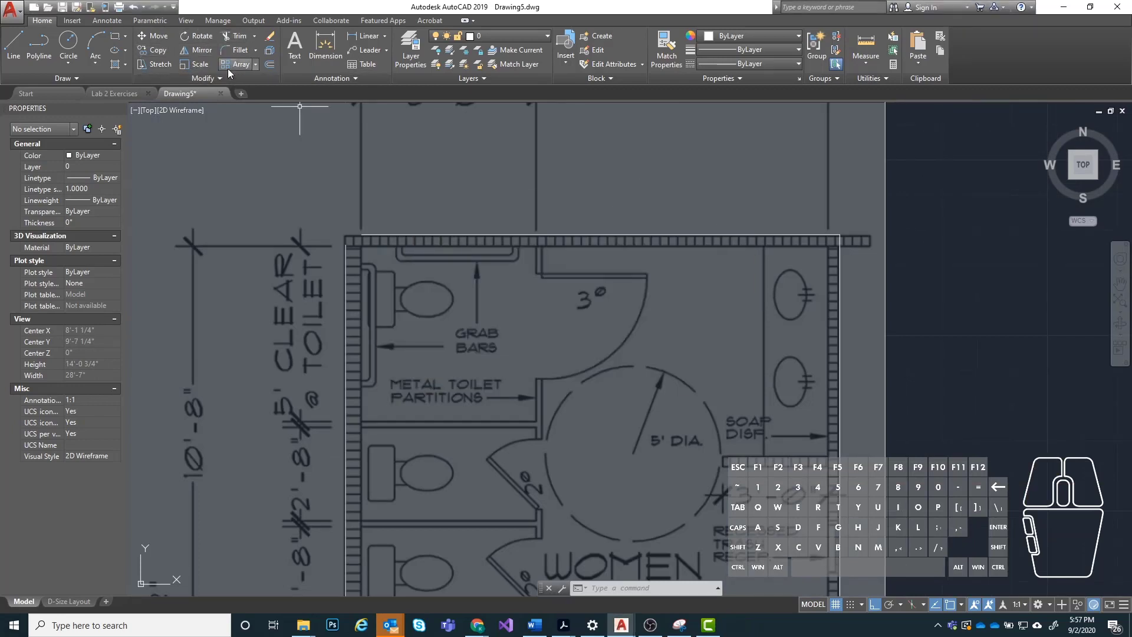
pyautogui.click(239, 54)
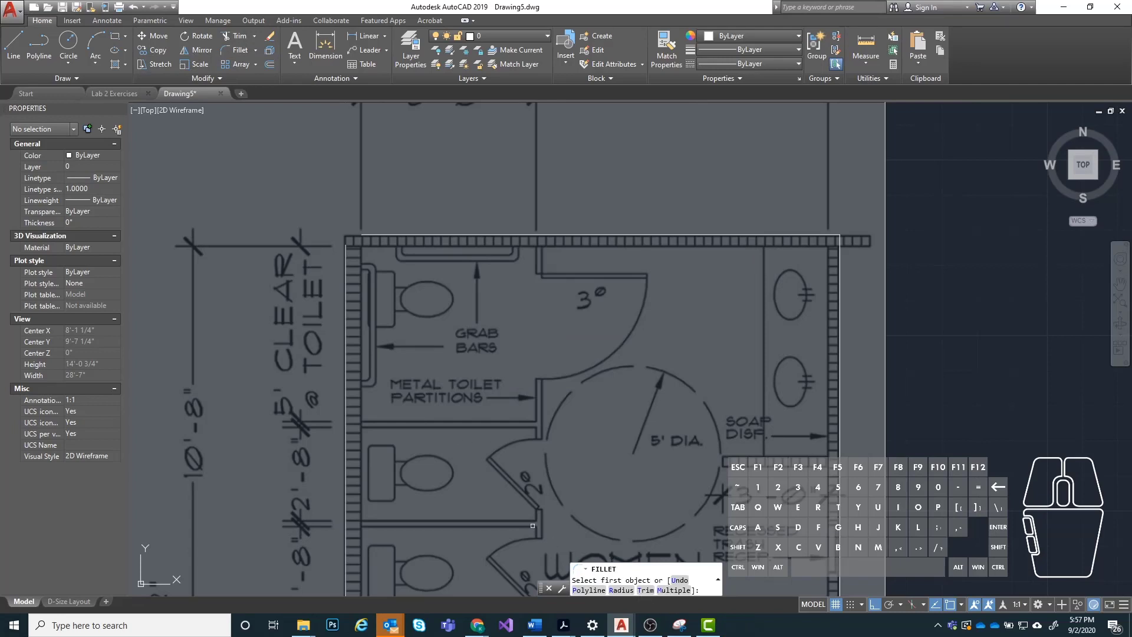
pyautogui.click(625, 591)
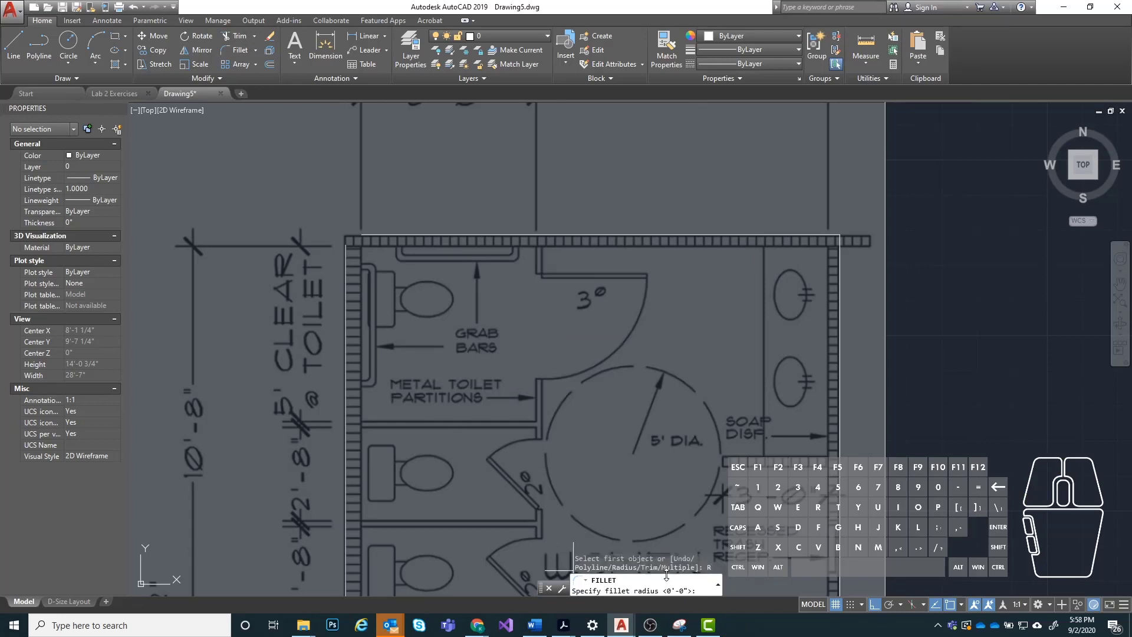
pyautogui.press('Return')
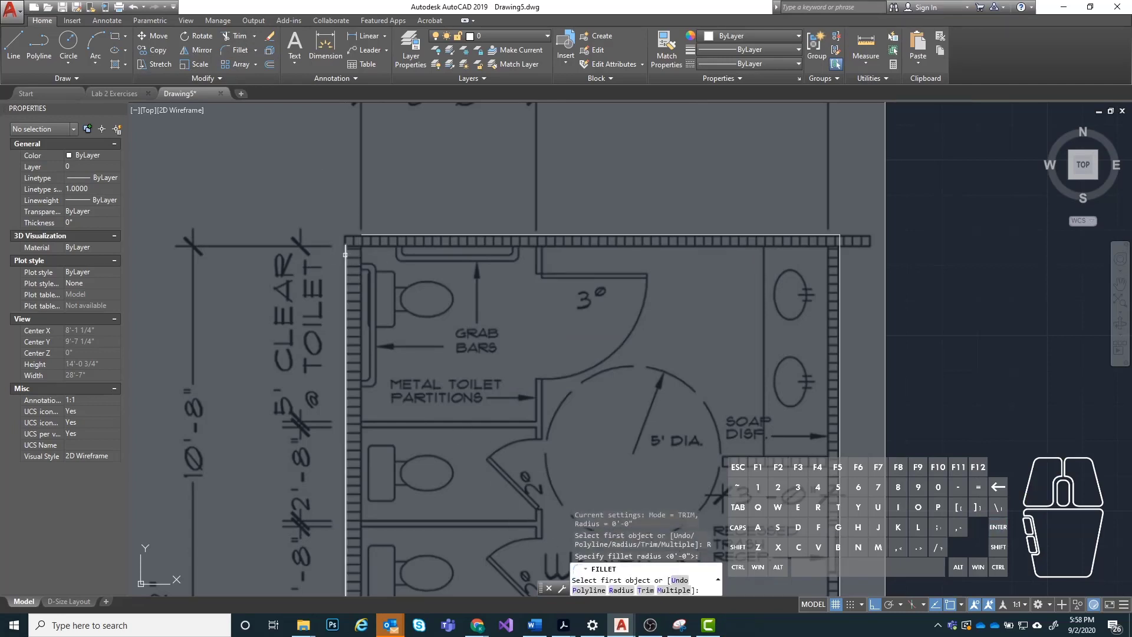
pyautogui.click(347, 265)
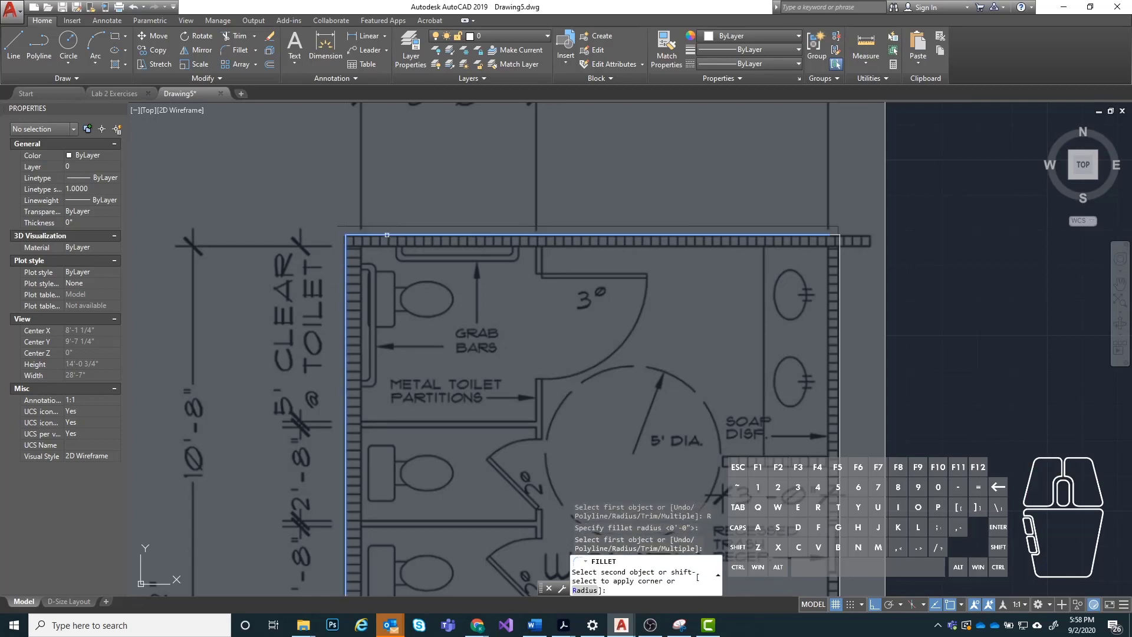
pyautogui.click(385, 236)
# Close the outline's lower-left corner with a zero-radius Fillet between the left wall line and the wall line below the toilet stalls.
pyautogui.scroll(-3, 324, 379)
pyautogui.scroll(5, 347, 446)
pyautogui.press('Return')
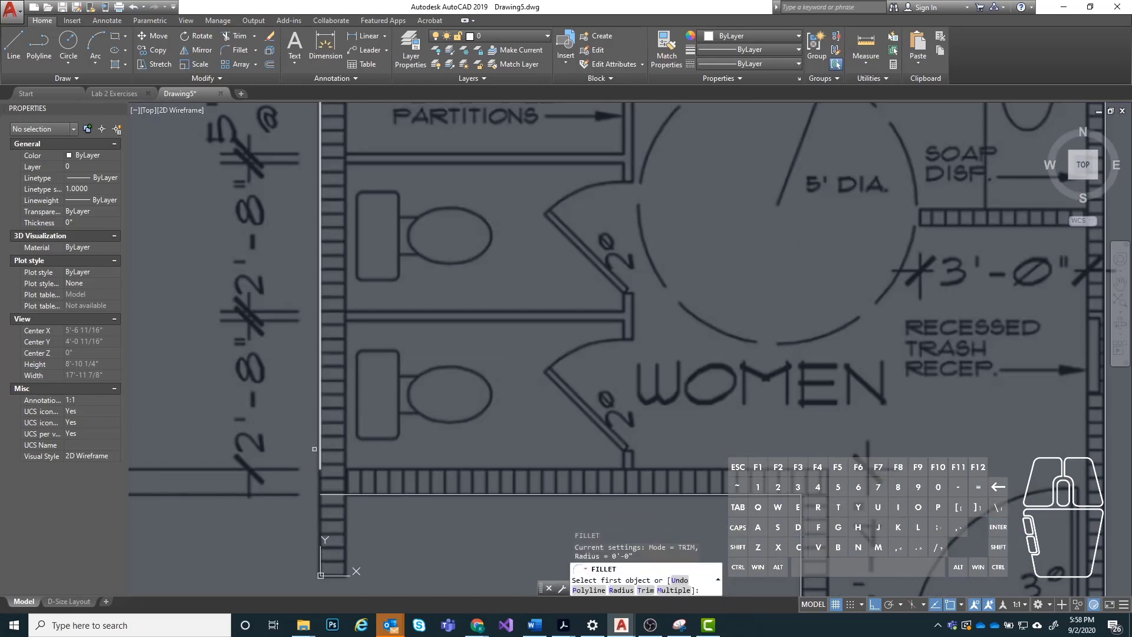
pyautogui.click(320, 446)
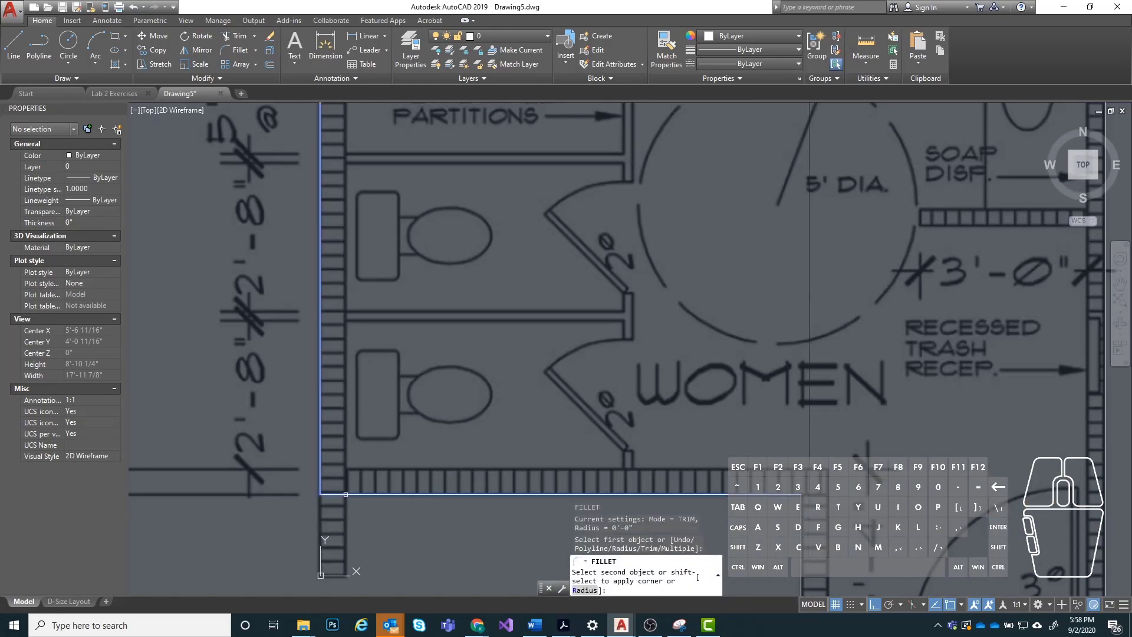
pyautogui.click(344, 497)
pyautogui.press('Return')
pyautogui.scroll(-4, 333, 402)
pyautogui.press('Escape')
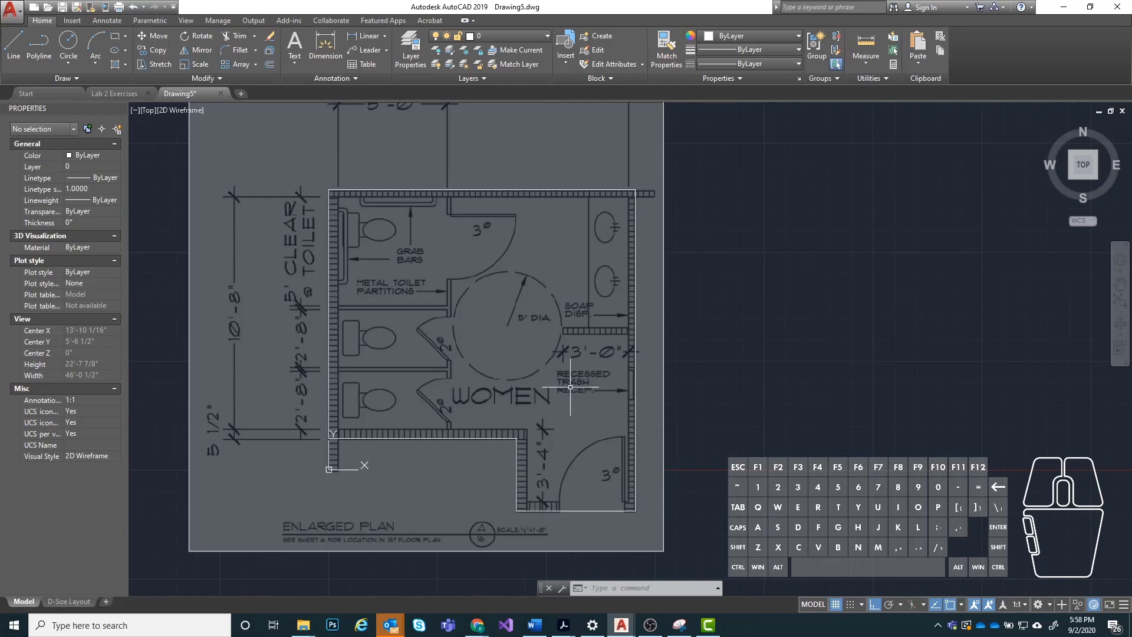
# Offset the left outer wall line 5.5" toward the room's interior.
pyautogui.moveTo(569, 392); pyautogui.dragTo(518, 398, button='middle')
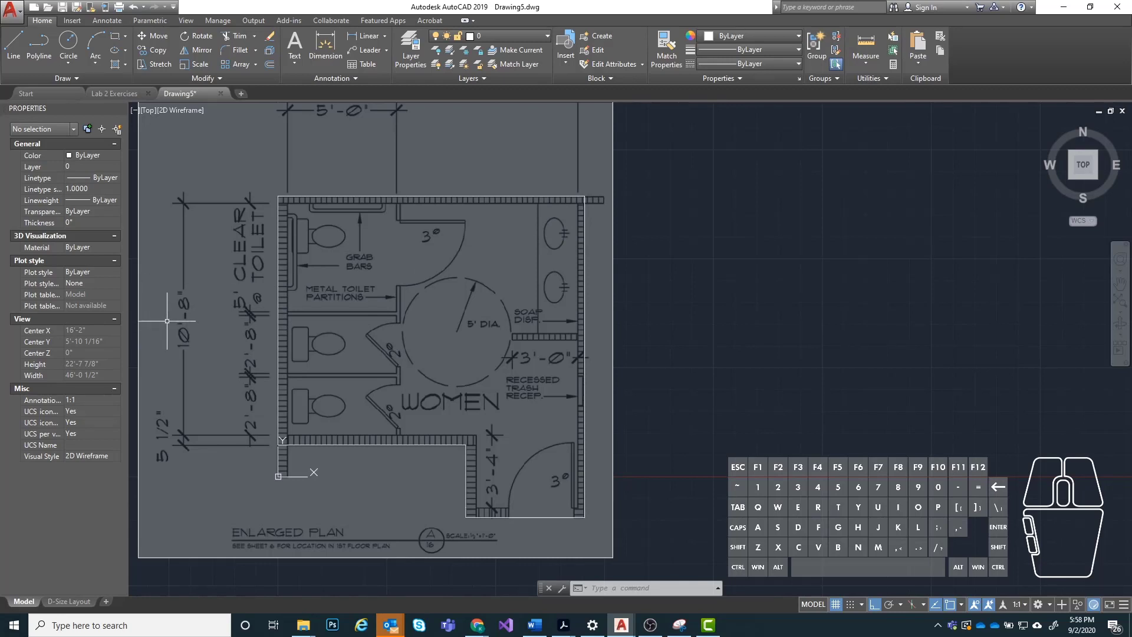
pyautogui.write('of')
pyautogui.press('Return')
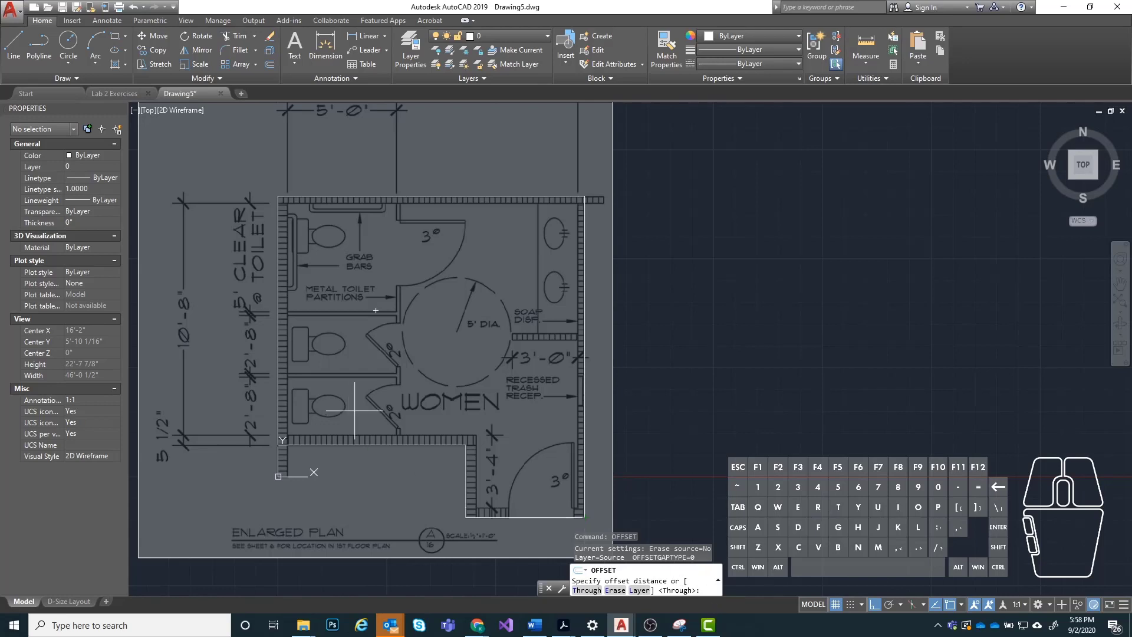
pyautogui.write('5.5')
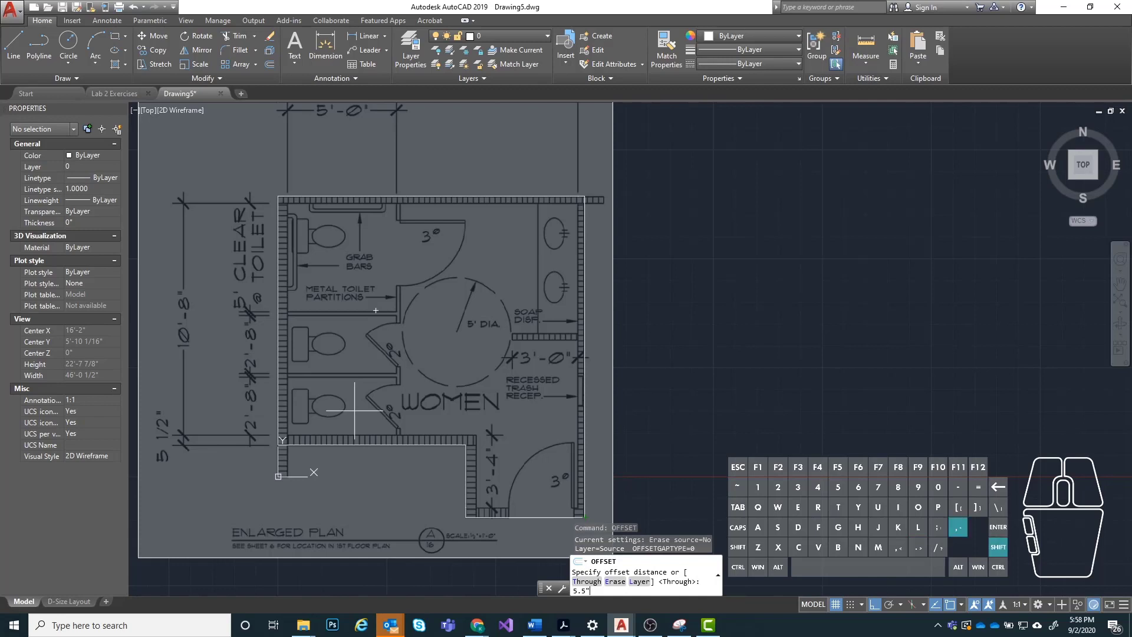
pyautogui.press('Return')
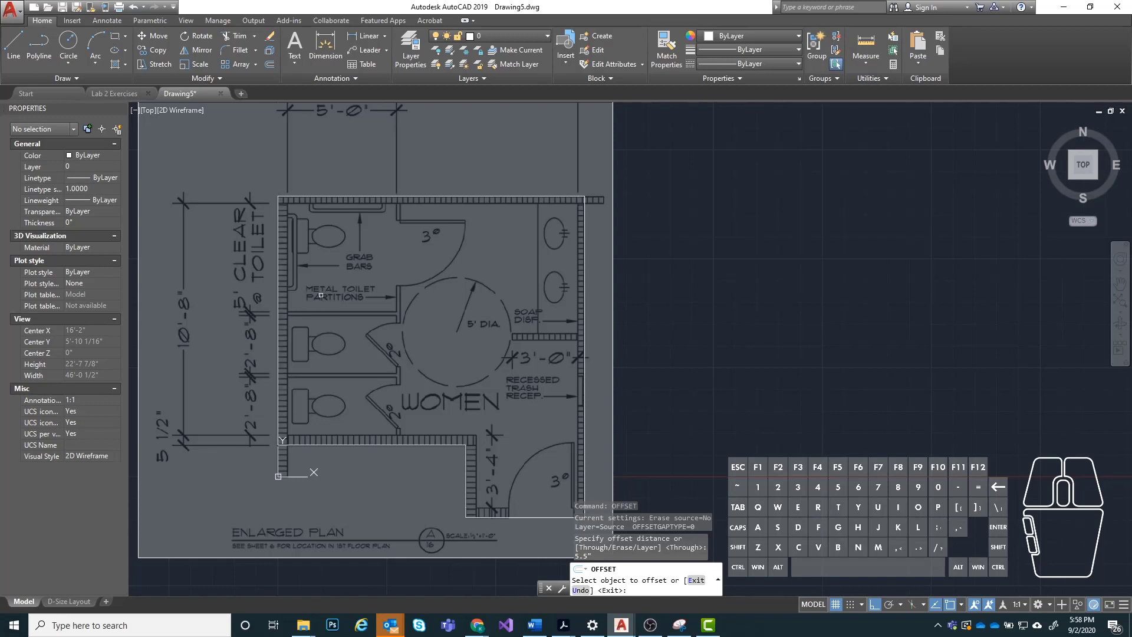
pyautogui.click(283, 312)
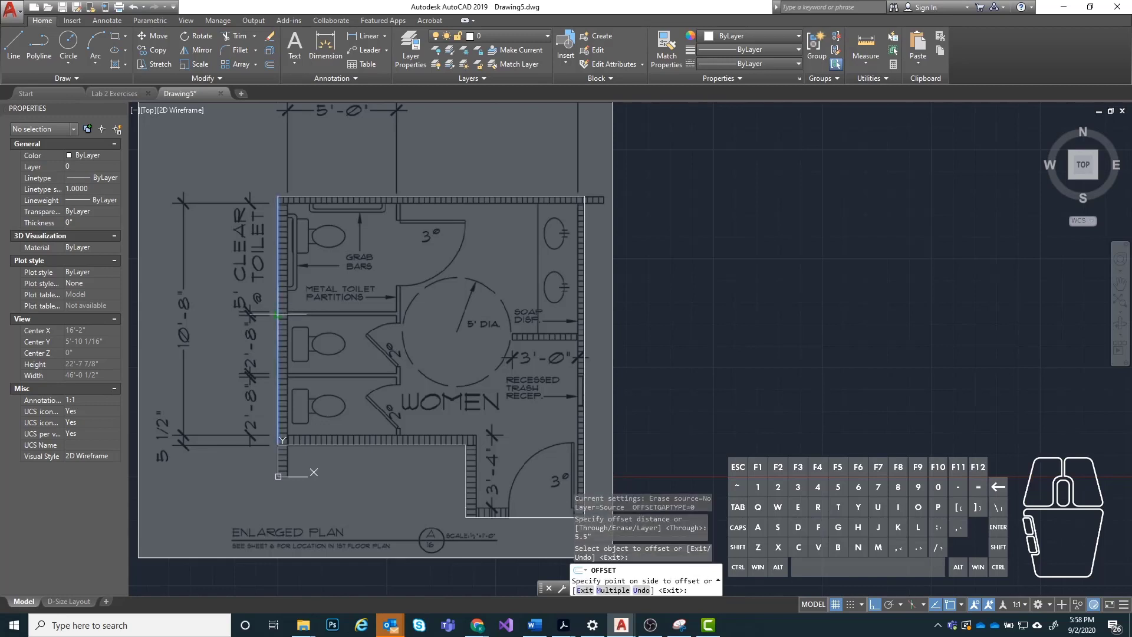
pyautogui.click(460, 323)
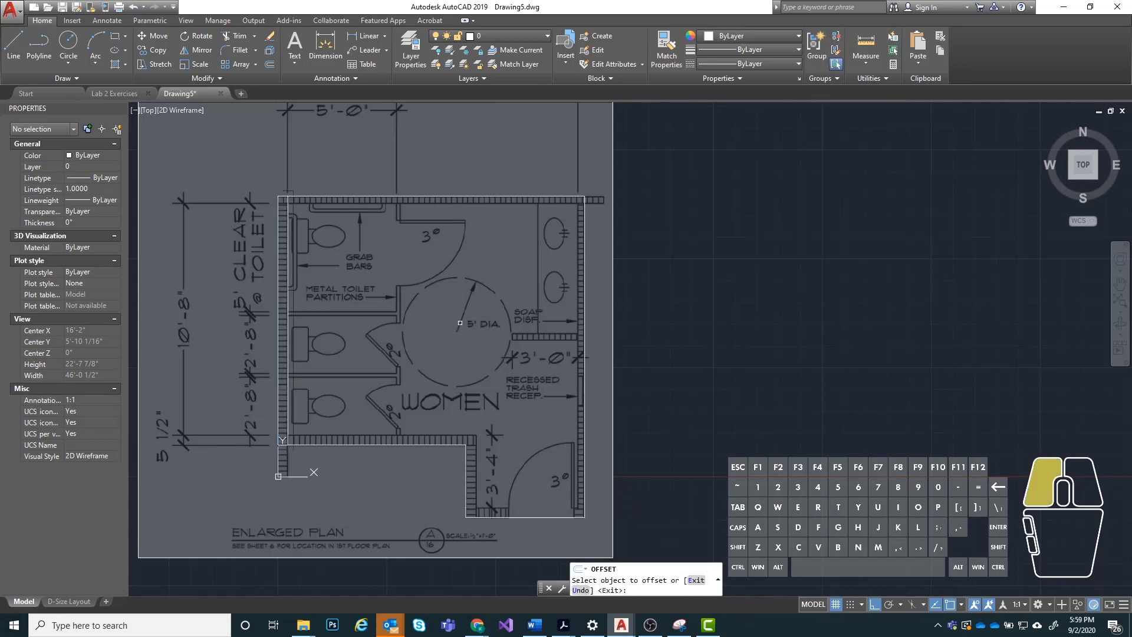
# Offset the wall line below the stalls, the entry's left wall line and the entry's bottom wall line 5.5" inward.
pyautogui.click(314, 444)
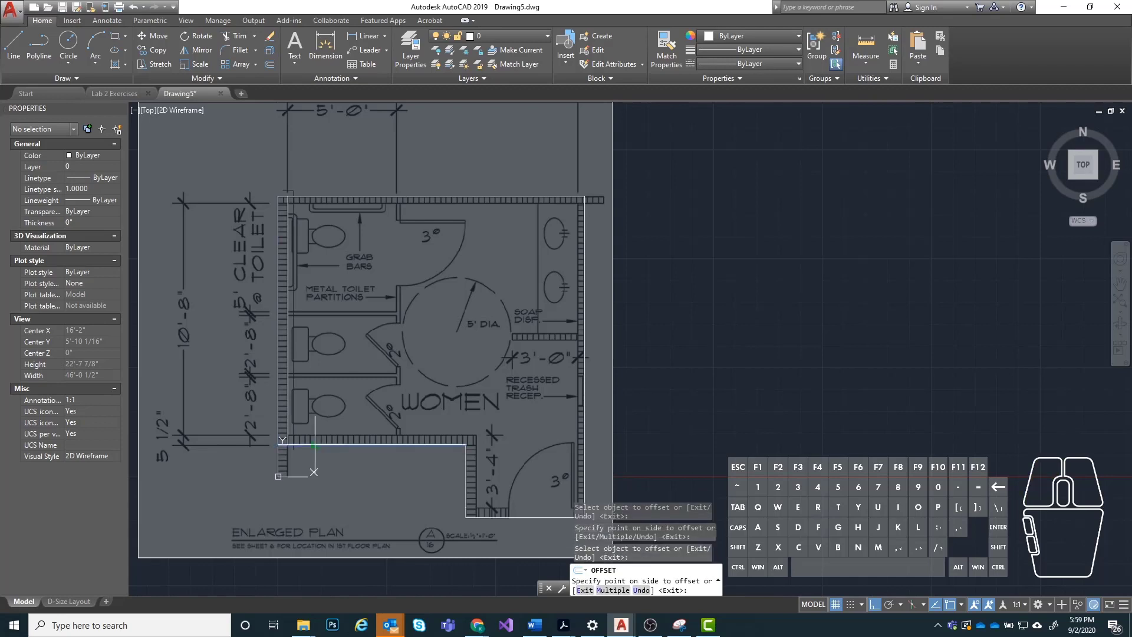
pyautogui.click(313, 306)
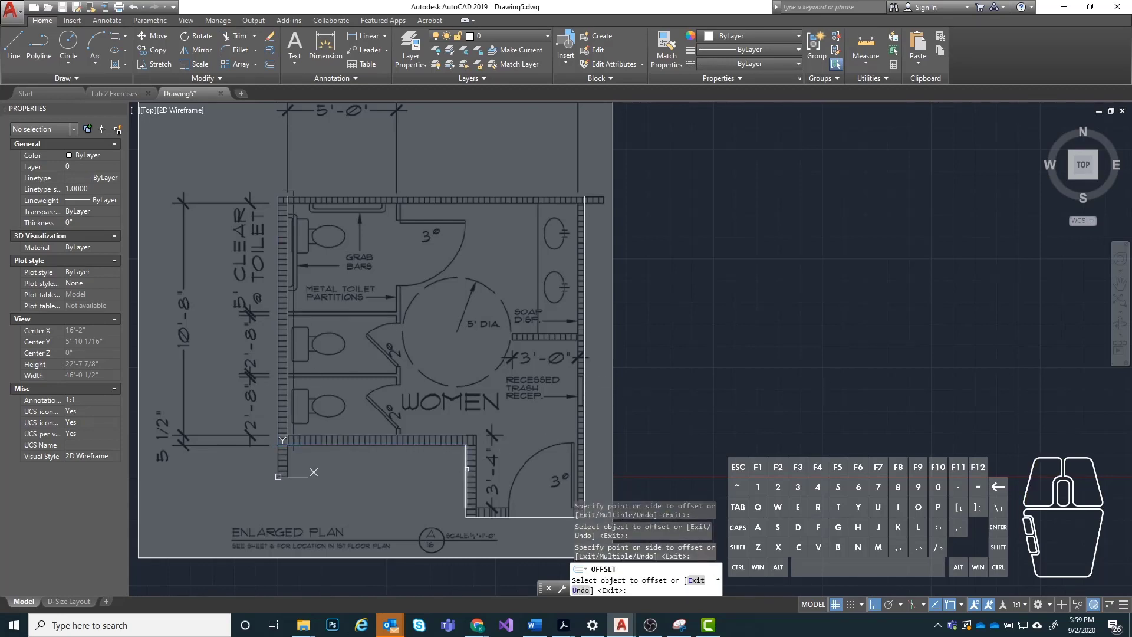
pyautogui.click(467, 471)
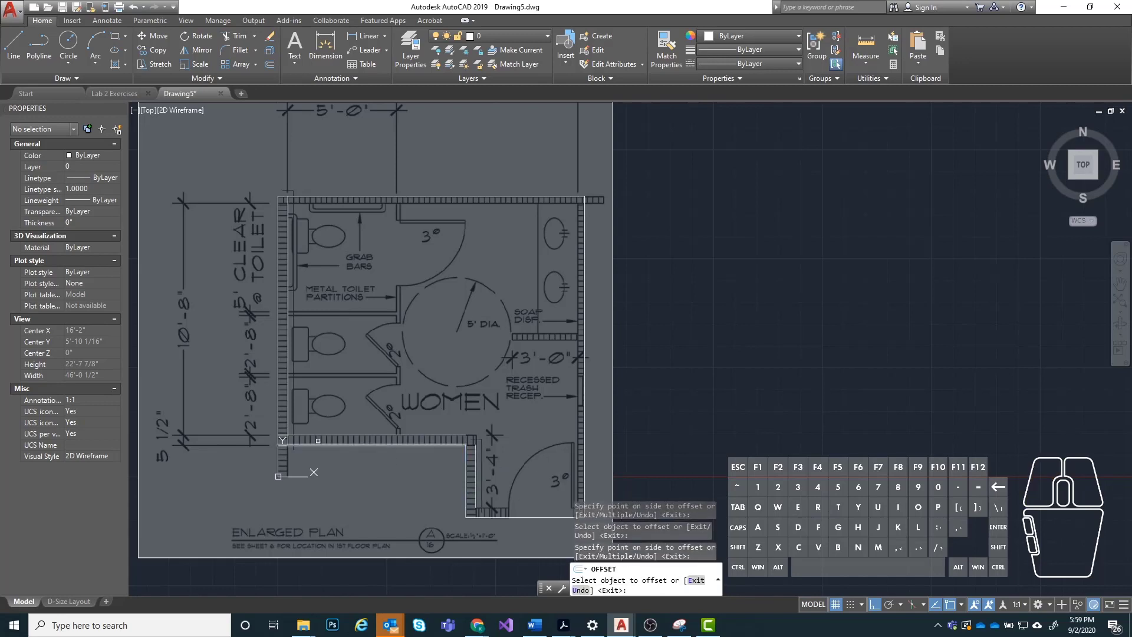
pyautogui.moveTo(559, 468); pyautogui.dragTo(447, 469, button='middle')
pyautogui.scroll(2, 413, 475)
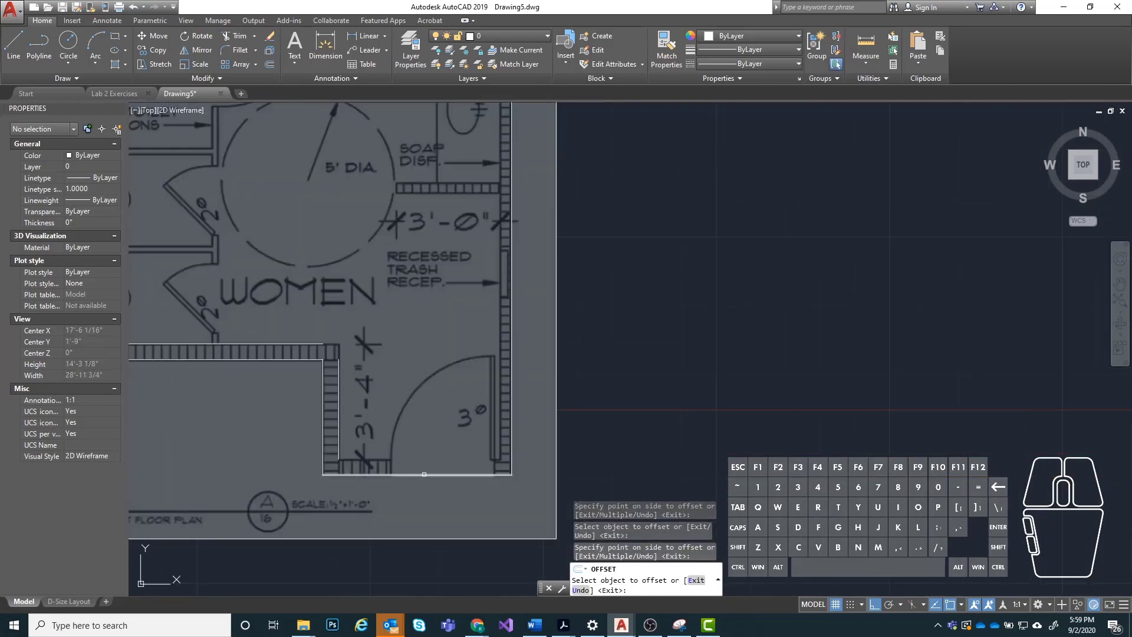
pyautogui.click(425, 388)
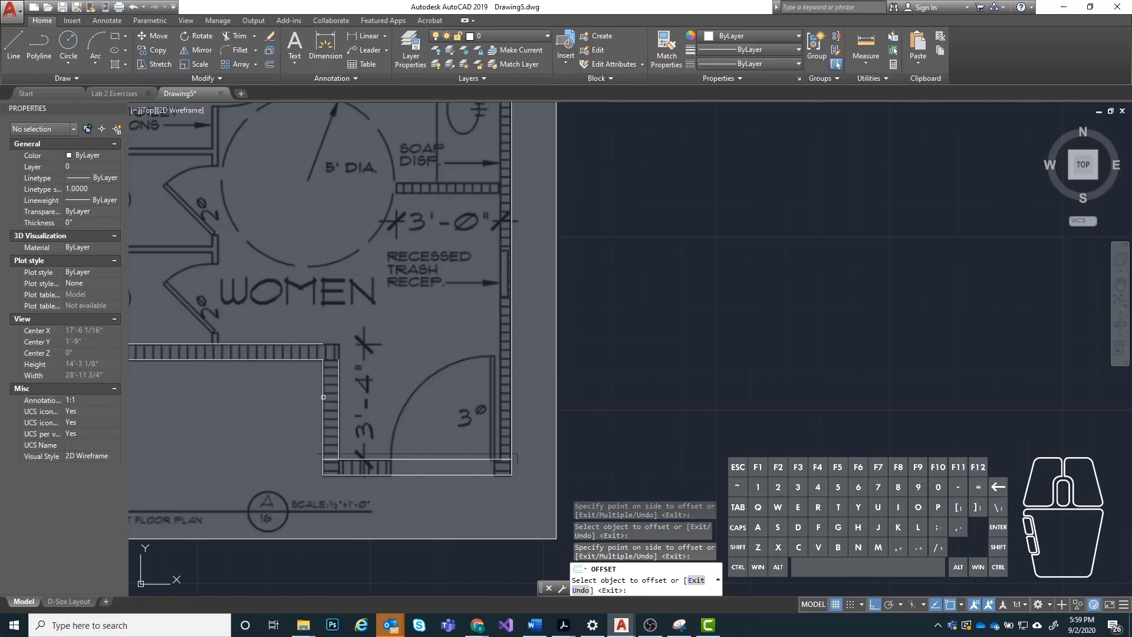
pyautogui.scroll(-2, 323, 397)
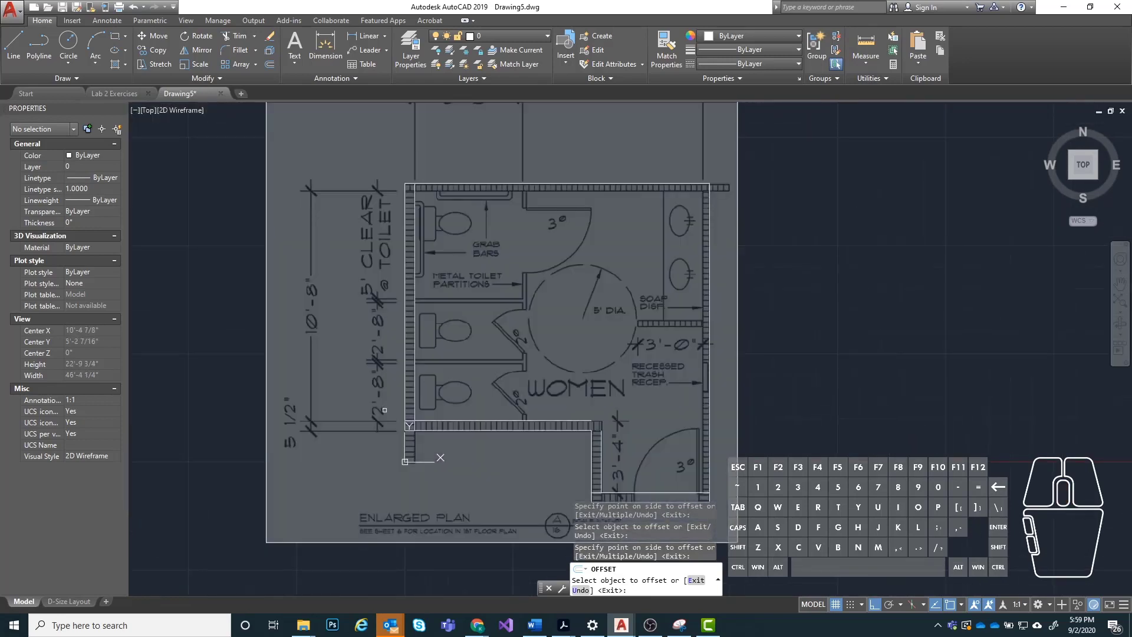
pyautogui.moveTo(642, 439); pyautogui.dragTo(612, 417, button='middle')
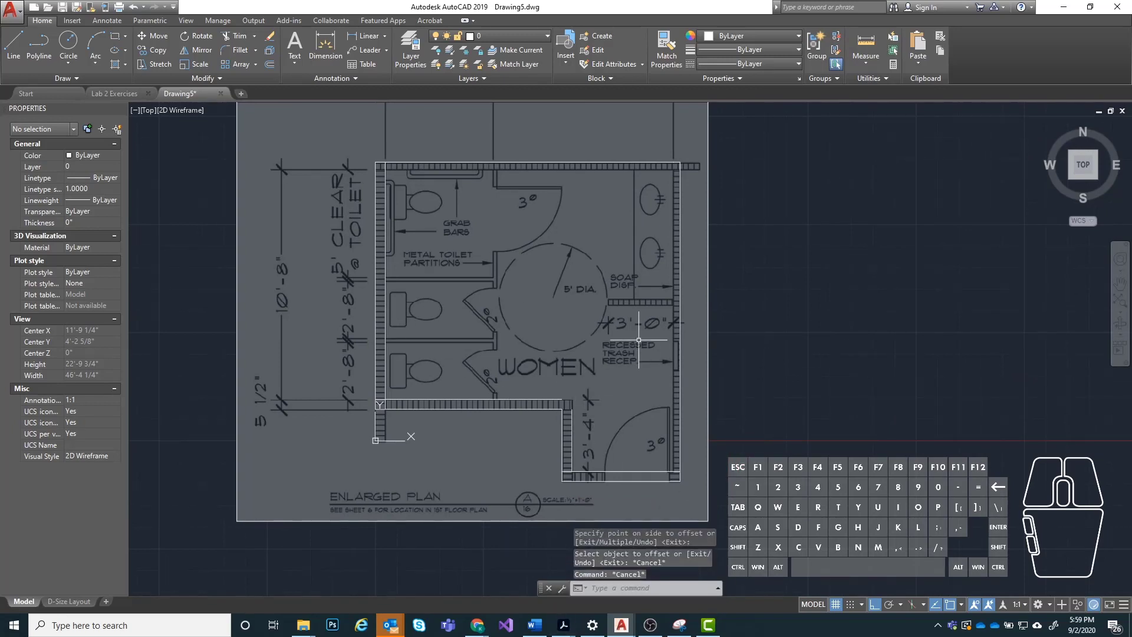
# Offset the right and top outer wall lines 3.5" toward the room's interior.
pyautogui.press('Return')
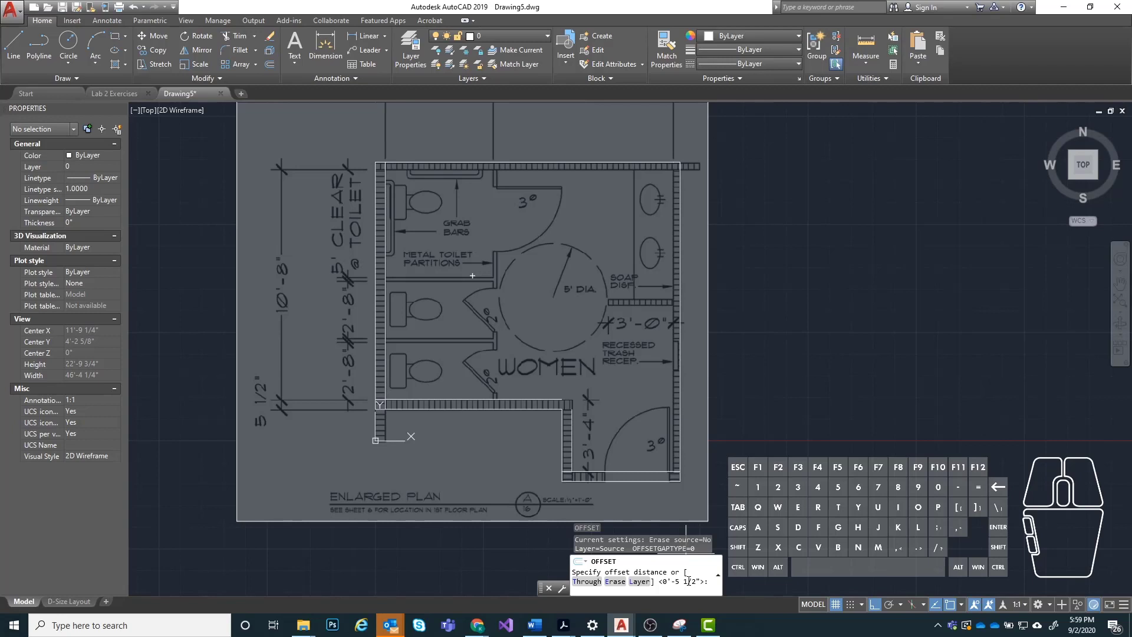
pyautogui.write('3.5"')
pyautogui.press('Return')
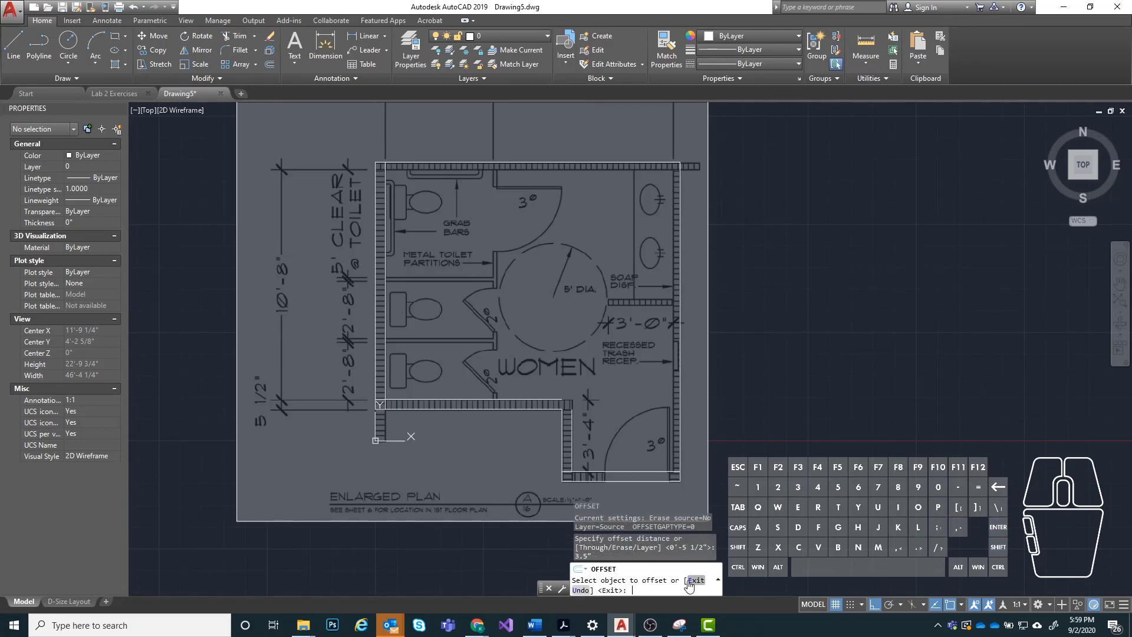
pyautogui.click(679, 393)
pyautogui.click(625, 393)
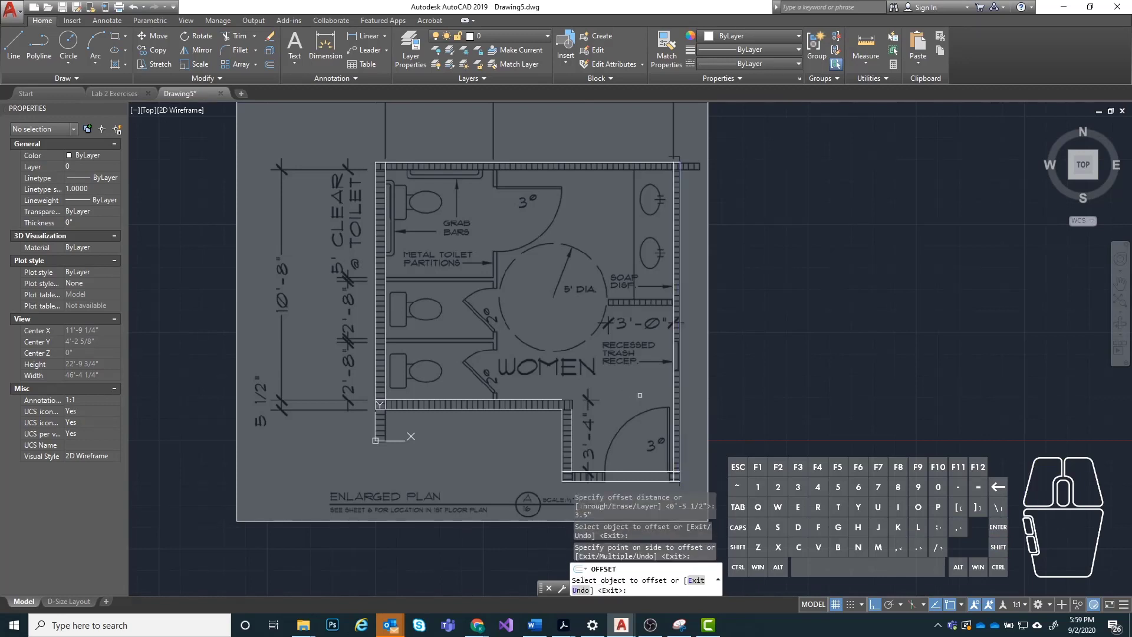
pyautogui.click(603, 163)
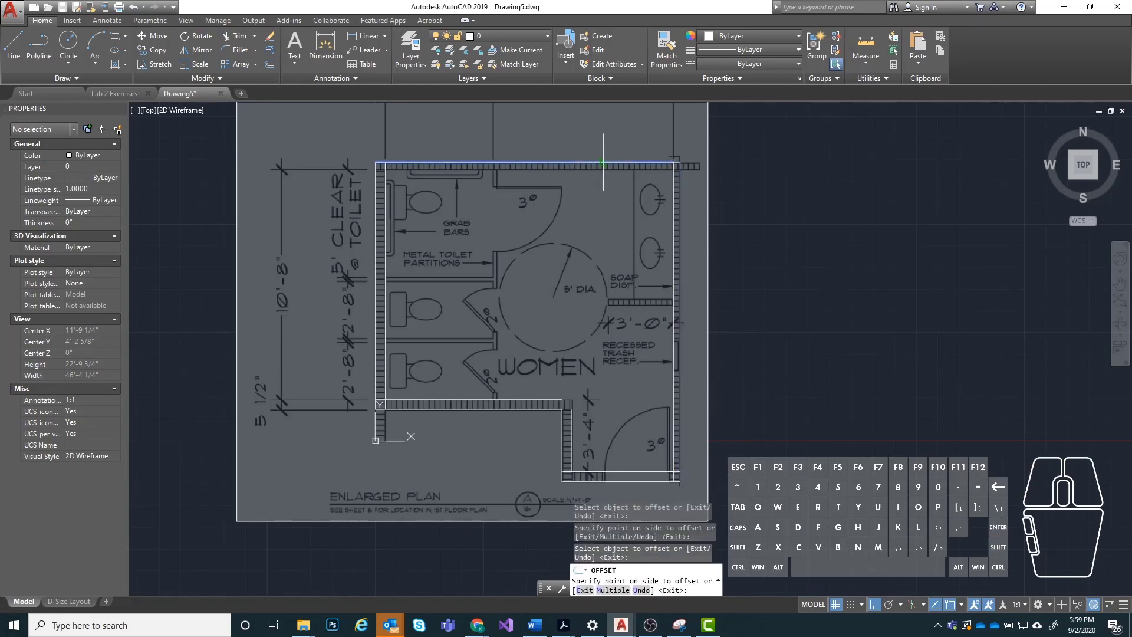
pyautogui.click(606, 204)
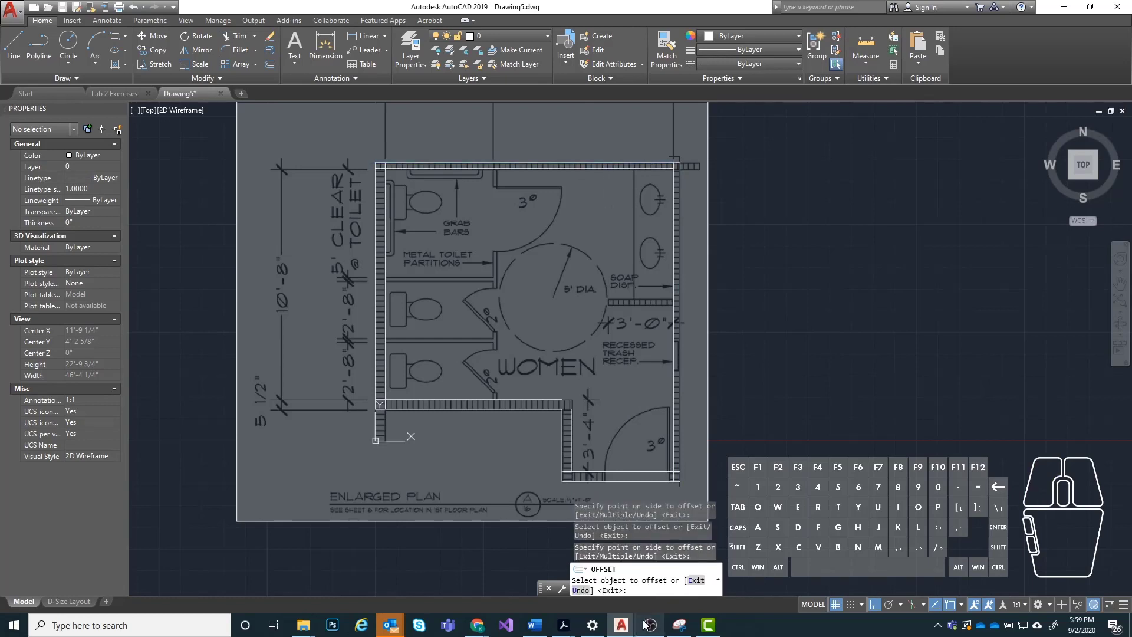
pyautogui.press('Escape')
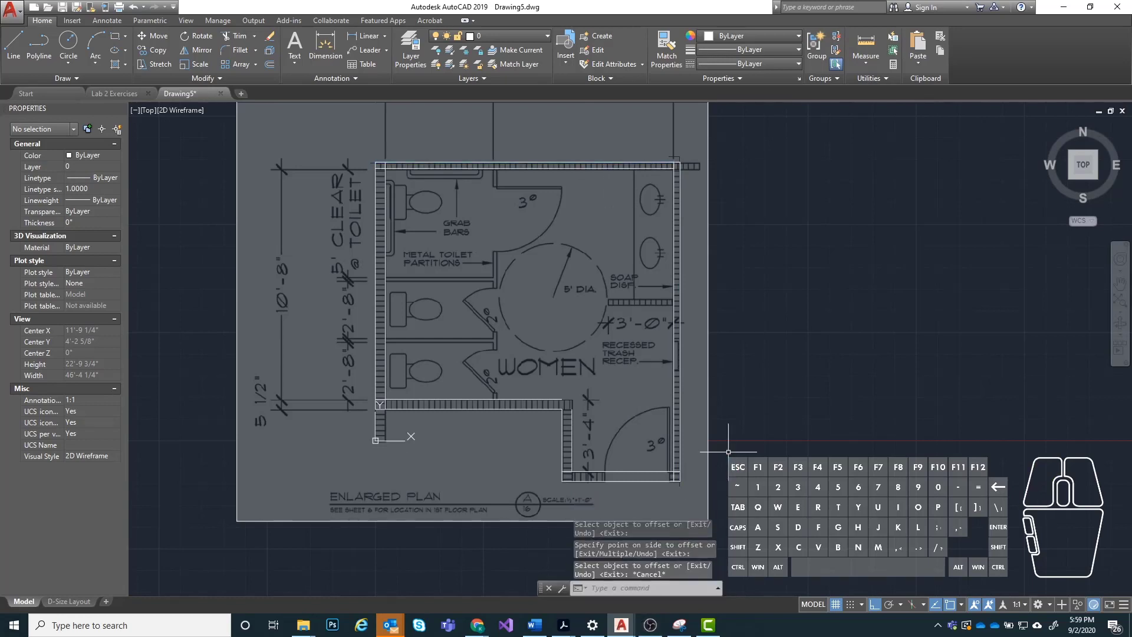
# Delete the short vertical line segment closing the outer lower-left corner of the entry walls.
pyautogui.moveTo(474, 491); pyautogui.dragTo(395, 441, button='middle')
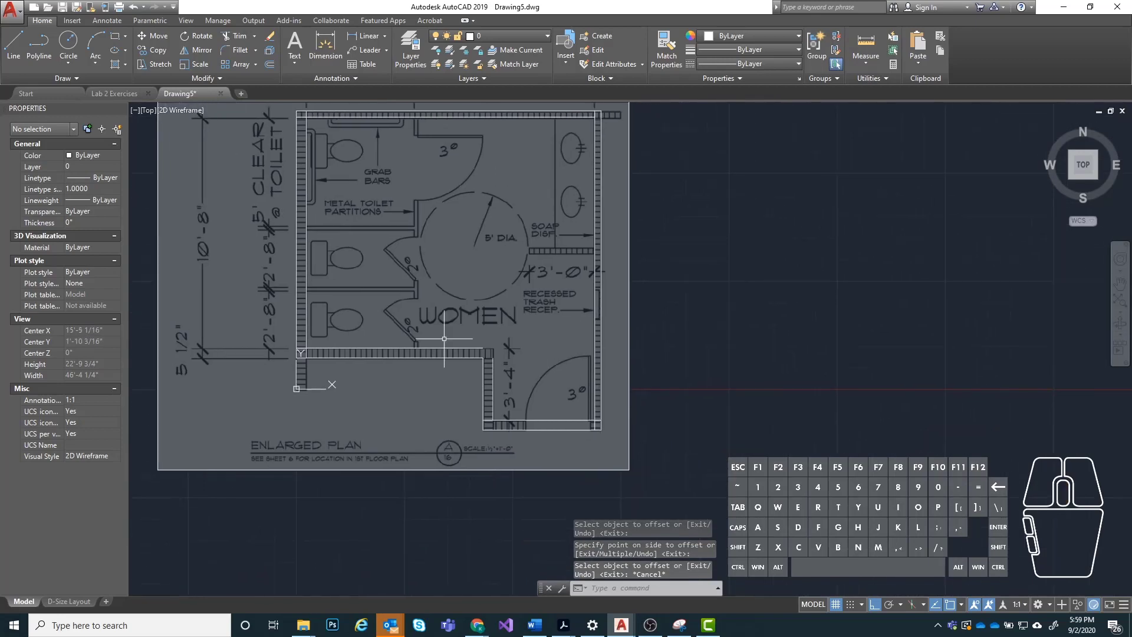
pyautogui.scroll(5, 395, 440)
pyautogui.click(389, 351)
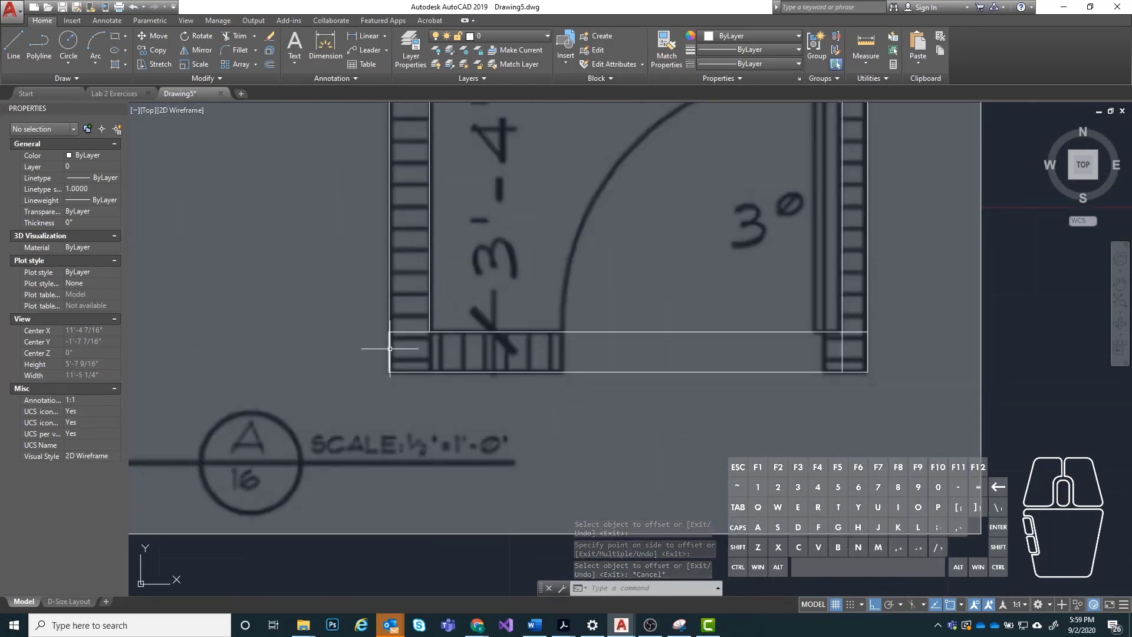
pyautogui.scroll(-2, 324, 405)
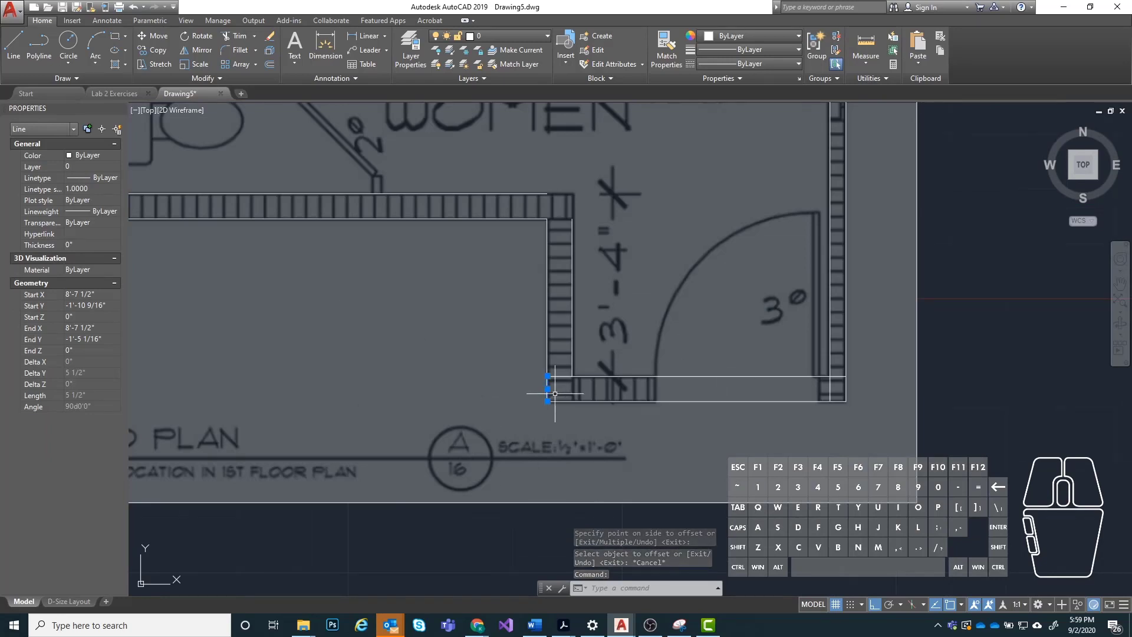
pyautogui.press('Delete')
pyautogui.click(548, 326)
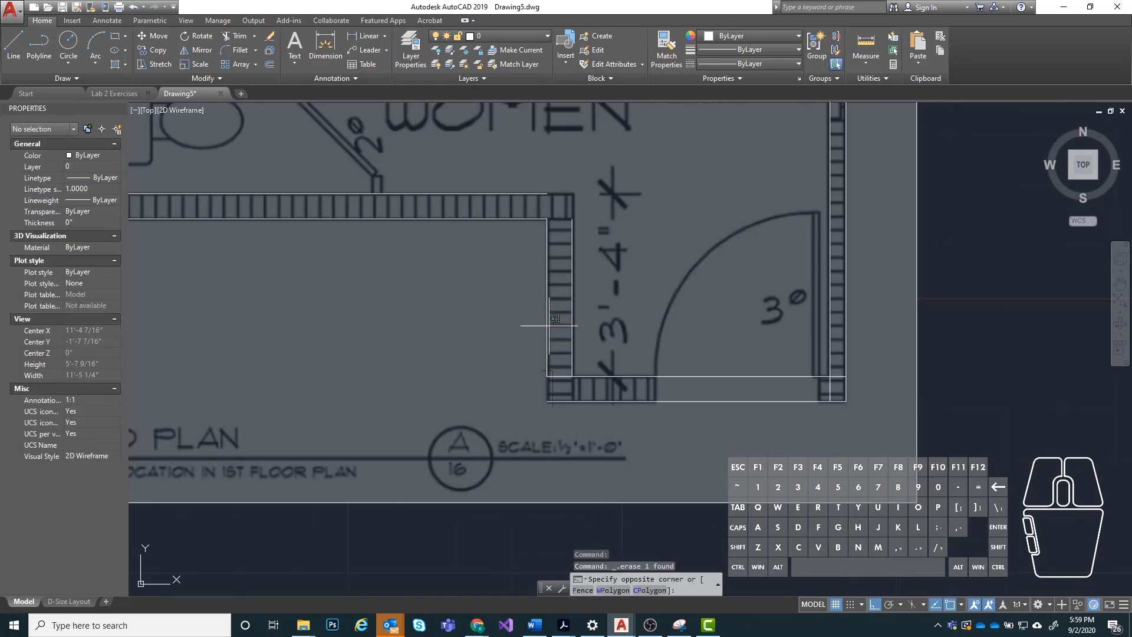
pyautogui.press('Escape')
pyautogui.scroll(-2, 560, 398)
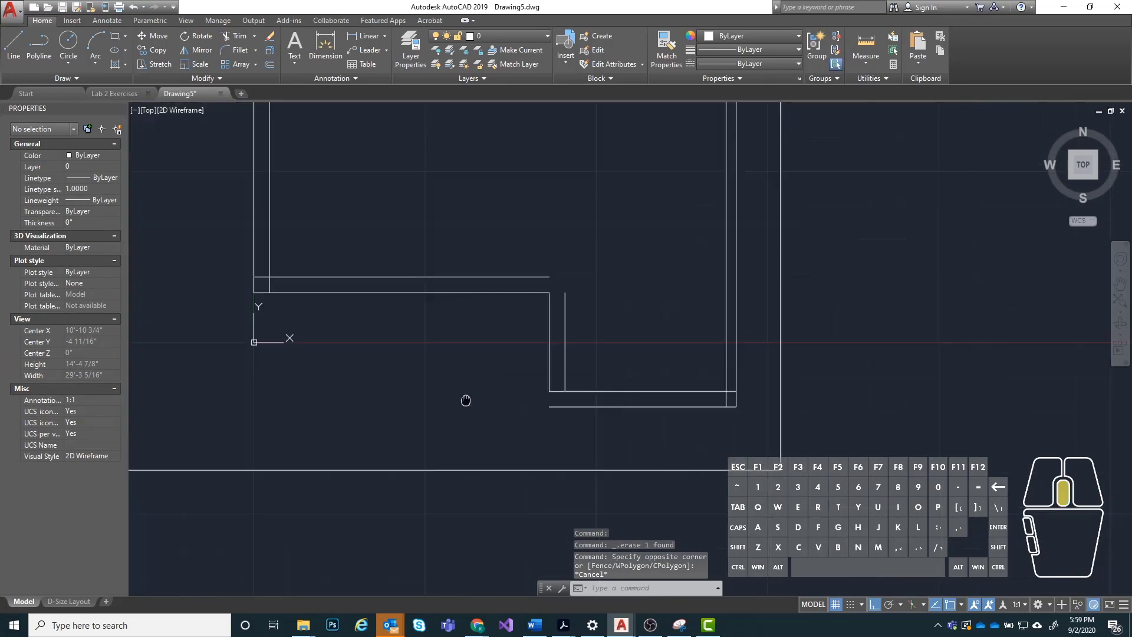
pyautogui.moveTo(465, 397); pyautogui.dragTo(422, 431, button='middle')
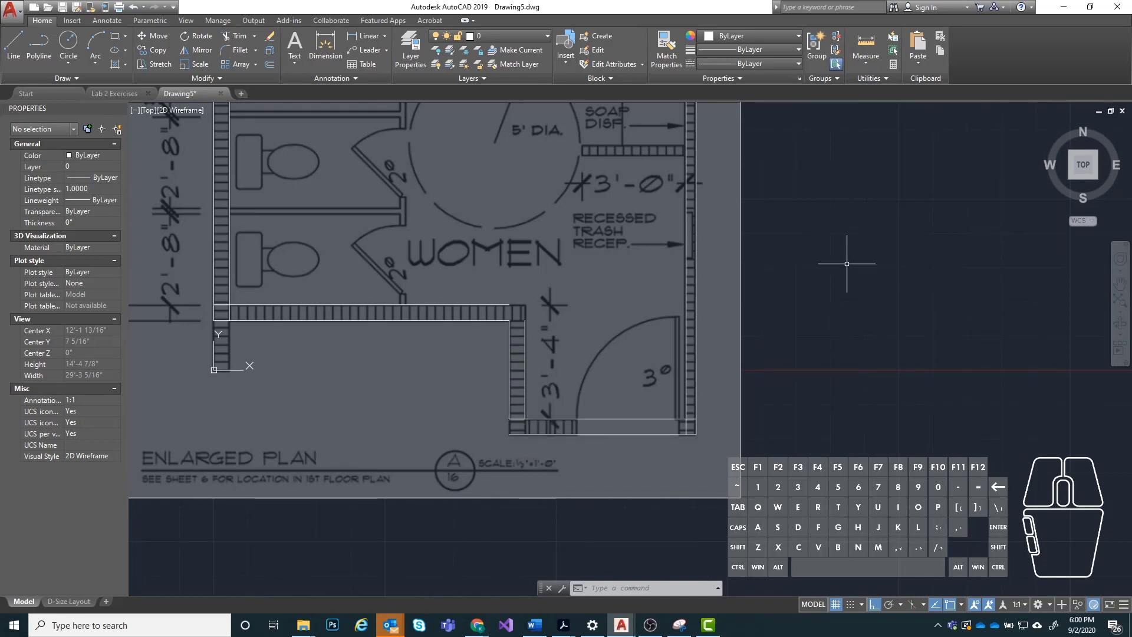
# Stretch the lower end of the entry's outer left wall line down to the left end of the outer bottom wall line.
pyautogui.click(509, 368)
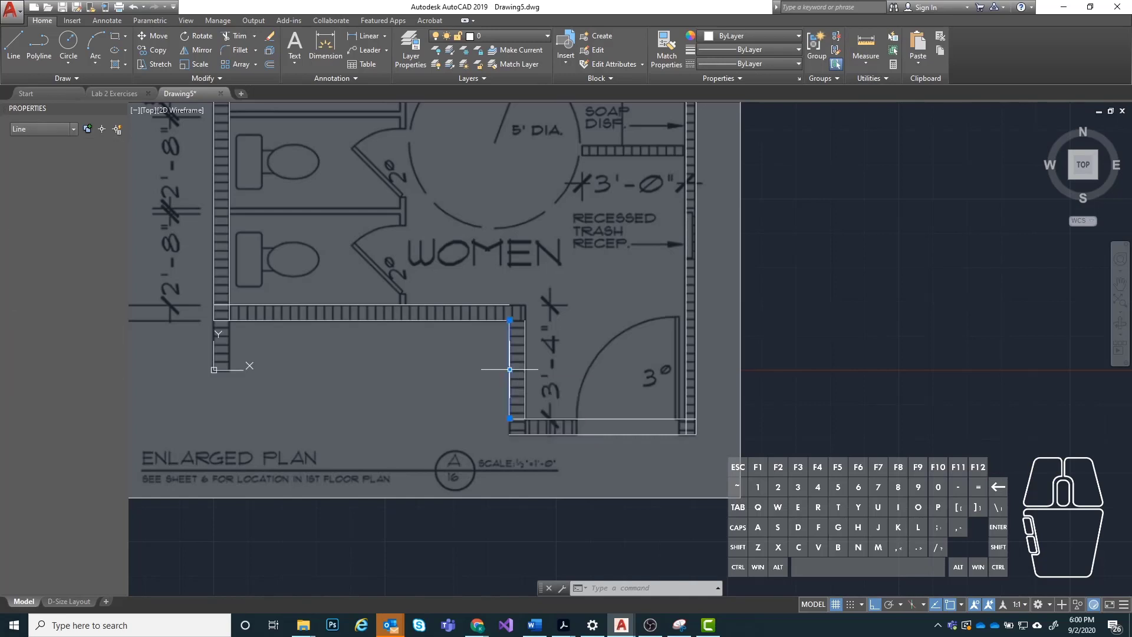
pyautogui.scroll(2, 500, 425)
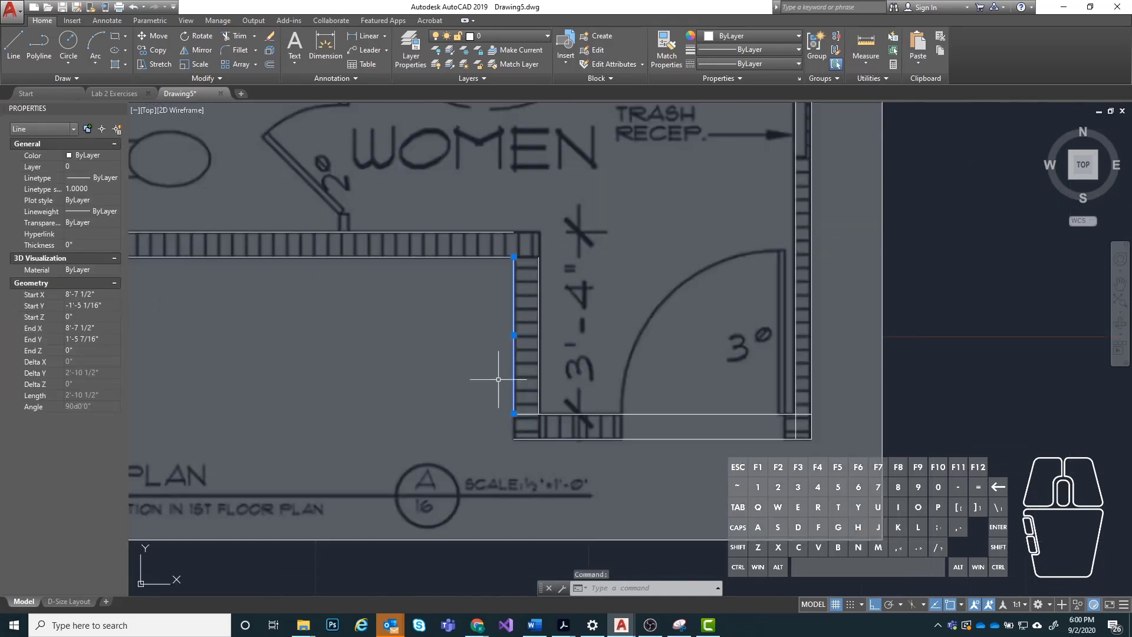
pyautogui.click(514, 413)
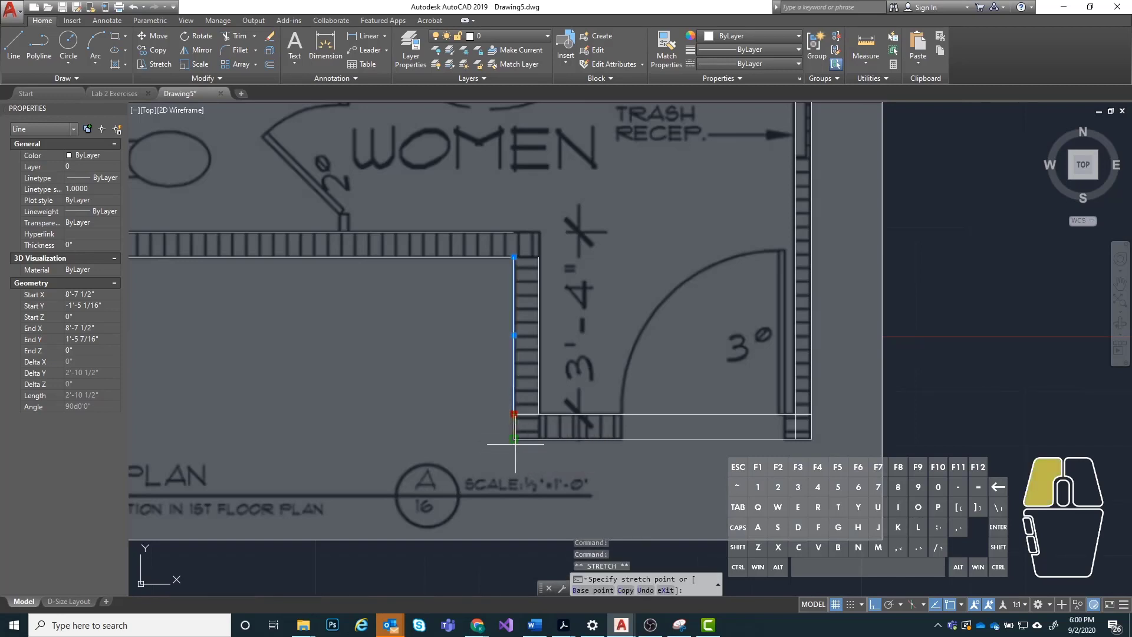
pyautogui.click(514, 437)
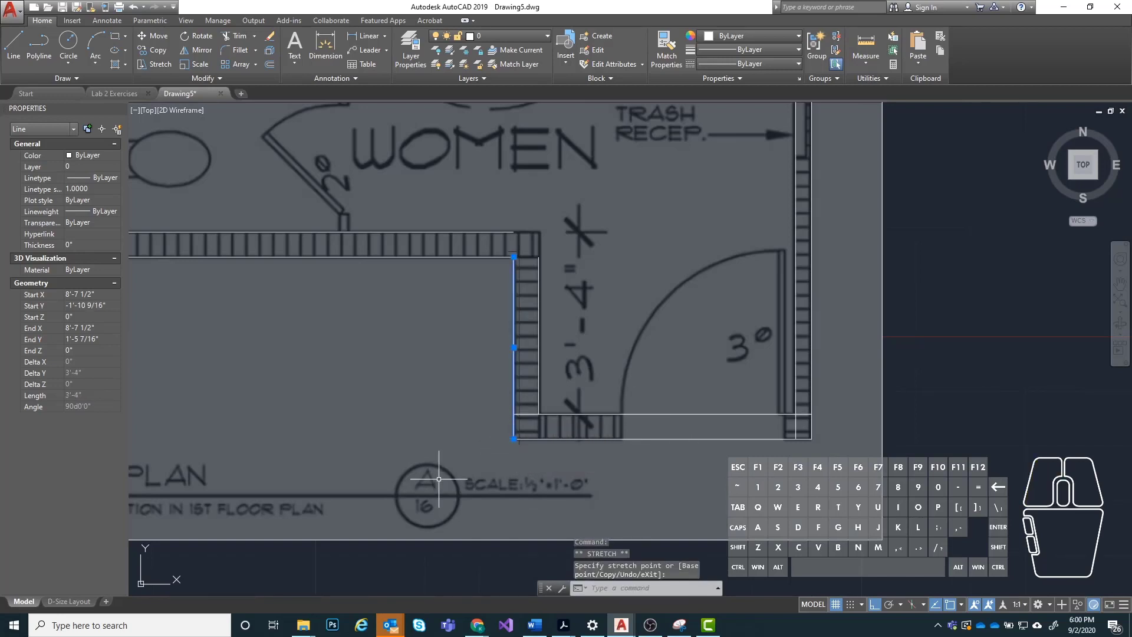
pyautogui.press('Escape')
pyautogui.scroll(-2, 532, 399)
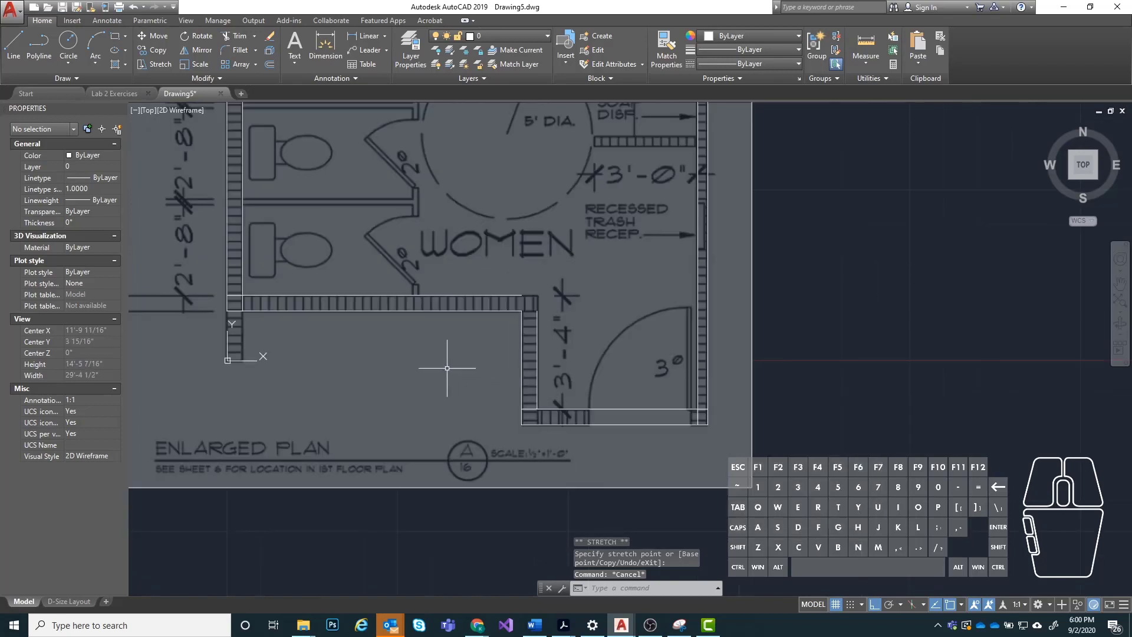
# Stretch the left end of the entry's inner bottom wall line back to the lower end of the inner left wall line.
pyautogui.moveTo(446, 367); pyautogui.dragTo(475, 400, button='middle')
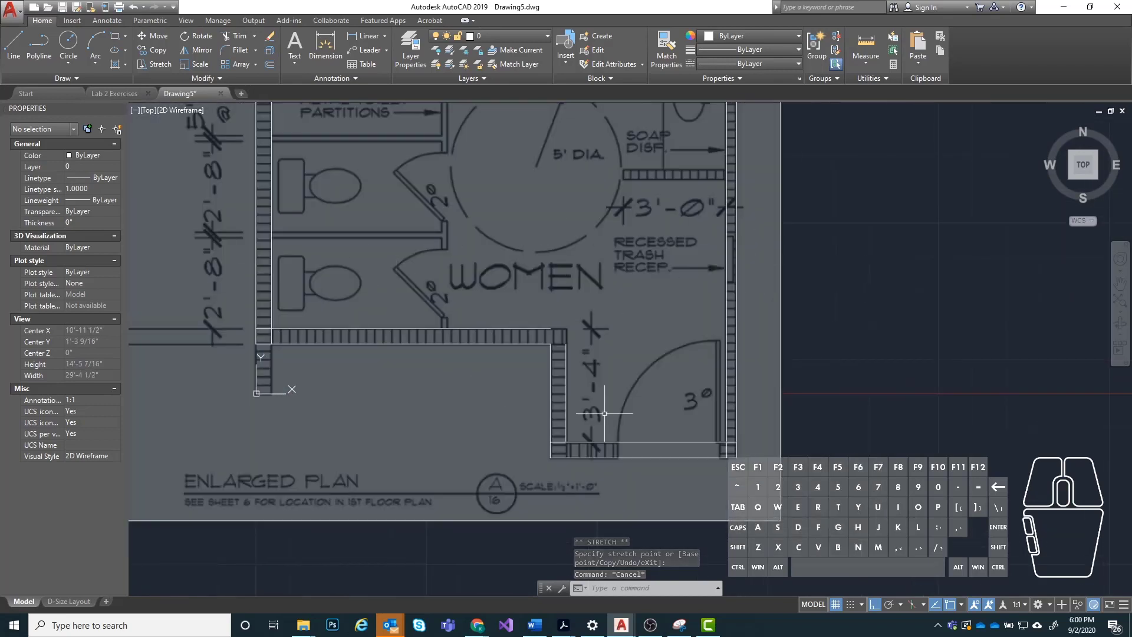
pyautogui.moveTo(590, 492)
pyautogui.mouseDown(button='middle')
pyautogui.moveTo(476, 487)
pyautogui.moveTo(477, 531)
pyautogui.mouseUp(button='middle')
pyautogui.scroll(-2, 466, 489)
pyautogui.moveTo(479, 387)
pyautogui.mouseDown(button='middle')
pyautogui.moveTo(453, 353)
pyautogui.moveTo(471, 370)
pyautogui.moveTo(512, 364)
pyautogui.moveTo(506, 357)
pyautogui.mouseUp(button='middle')
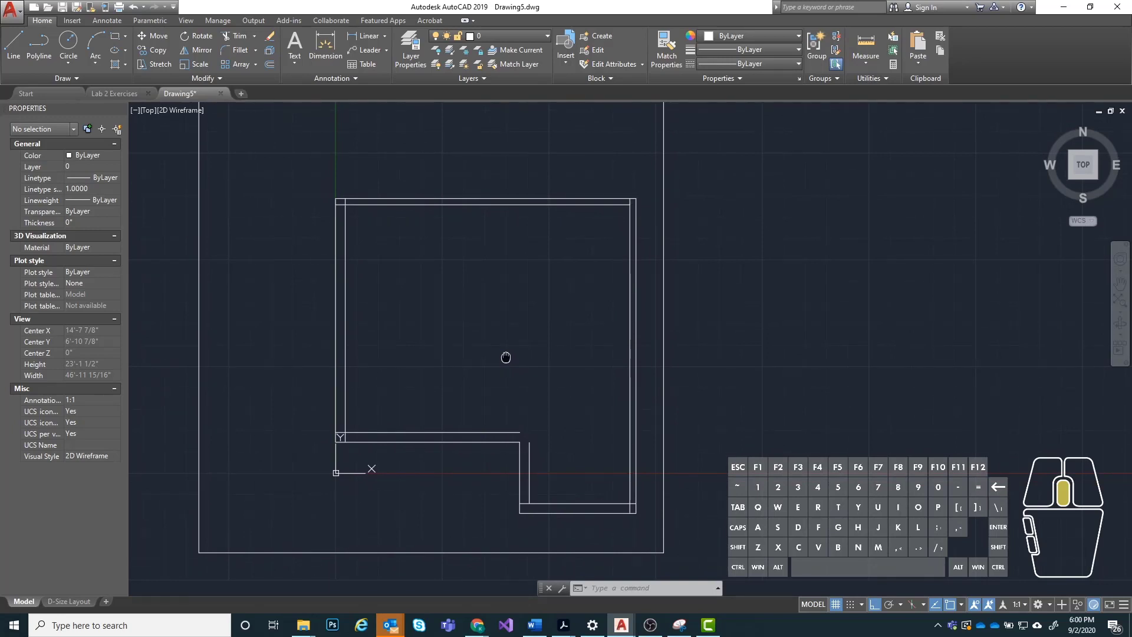
pyautogui.moveTo(506, 357); pyautogui.dragTo(504, 352, button='middle')
pyautogui.scroll(4, 502, 520)
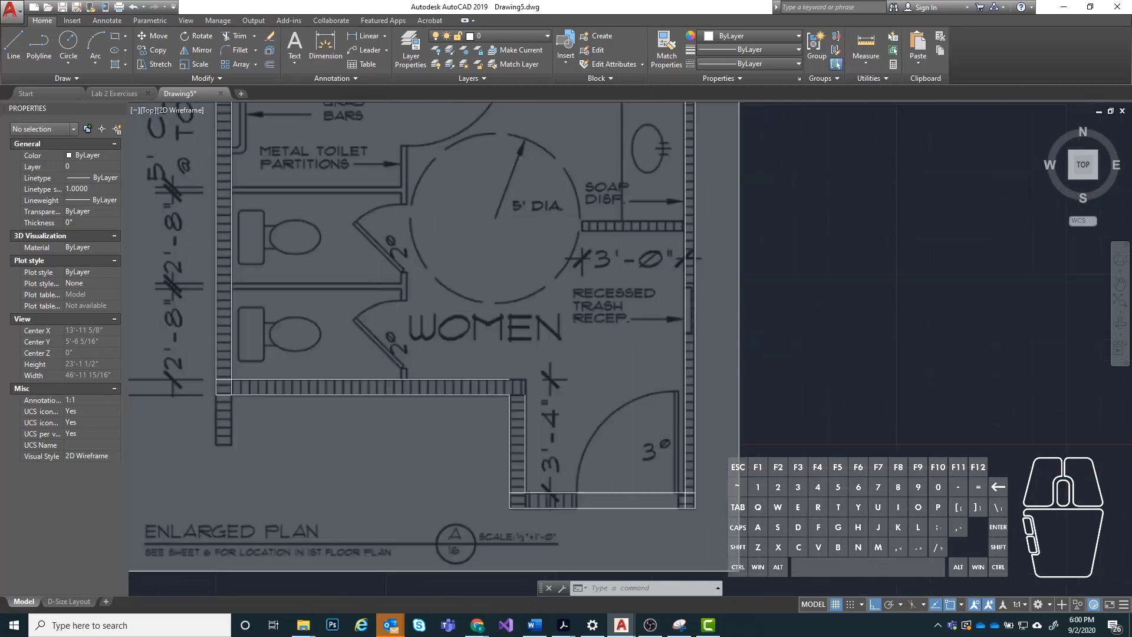
pyautogui.click(502, 484)
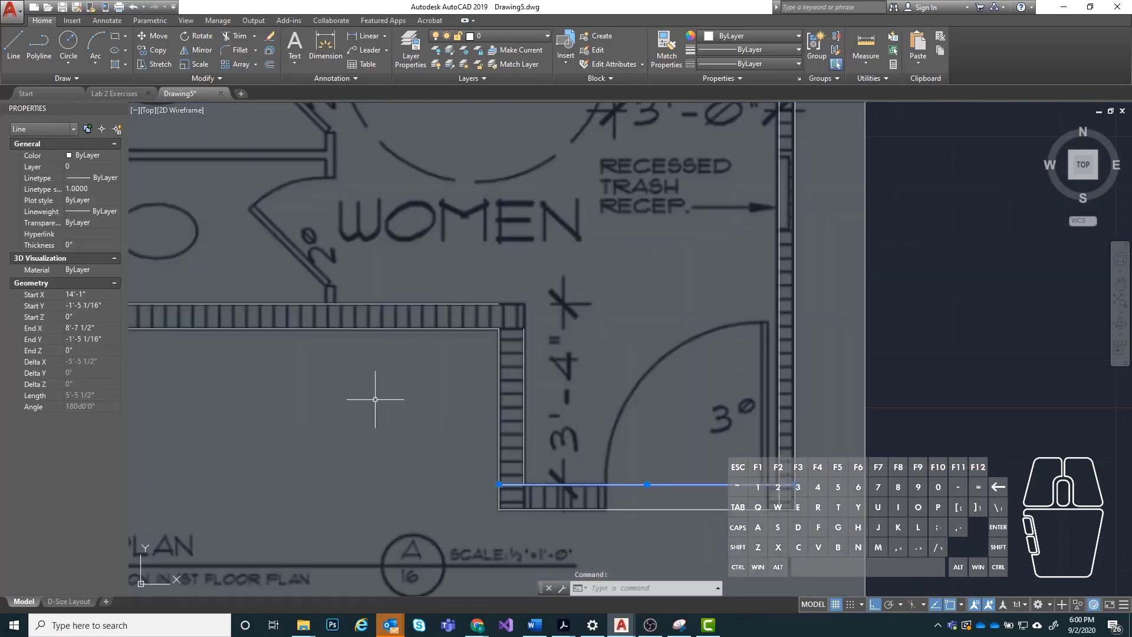
pyautogui.click(500, 484)
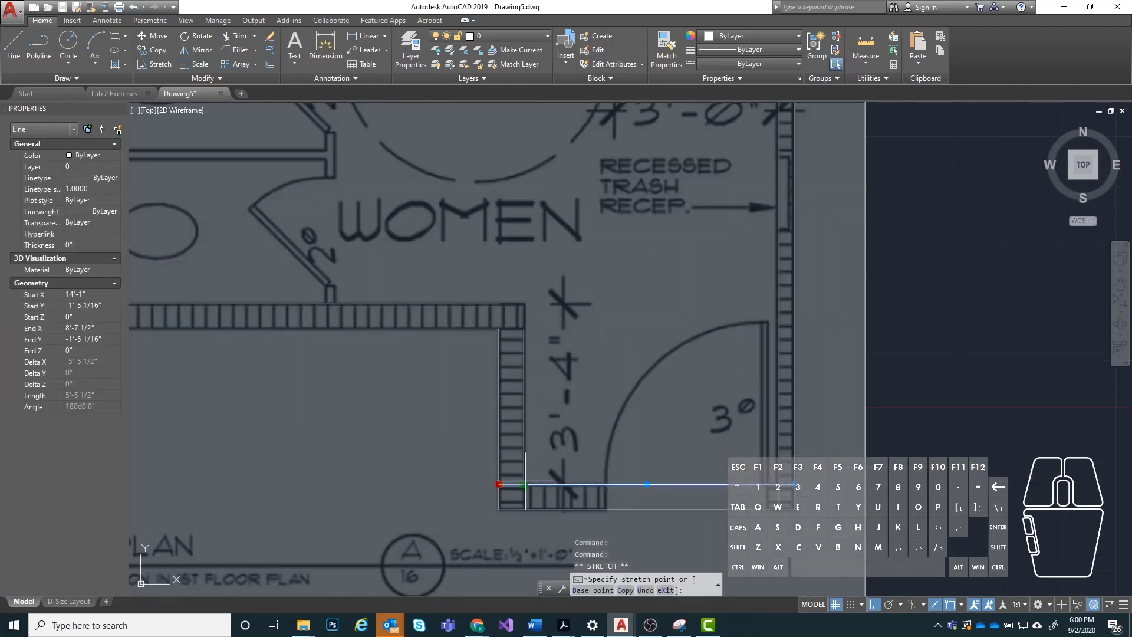
pyautogui.click(524, 484)
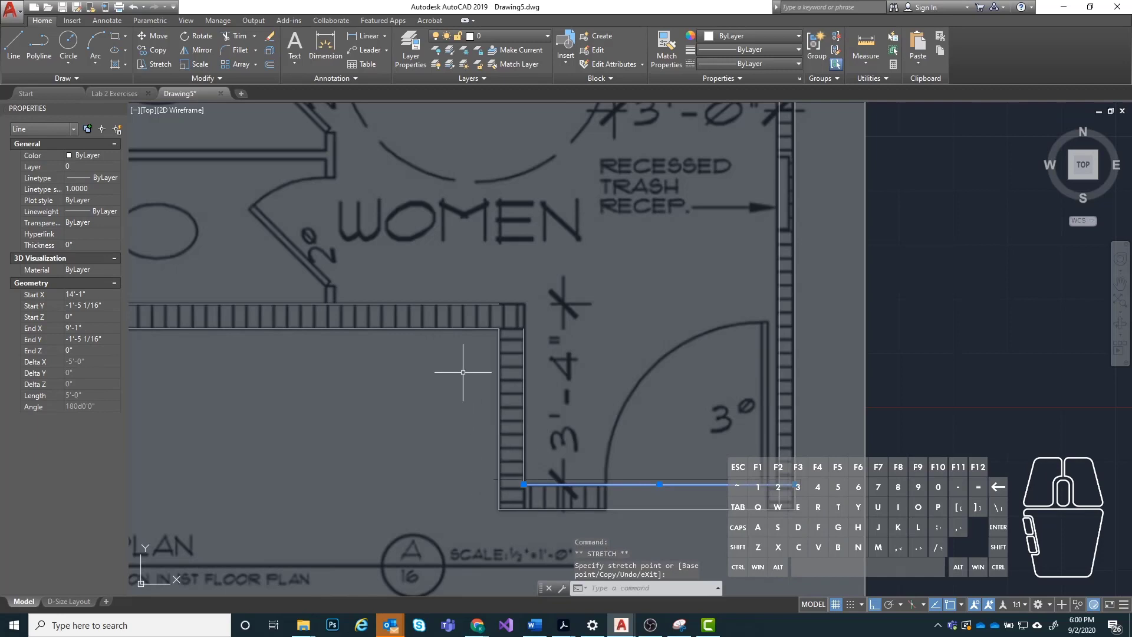
pyautogui.press('Escape')
# Extend the inner wall line below the toilet stalls horizontally until it aligns with the entry's inner left wall line.
pyautogui.click(485, 302)
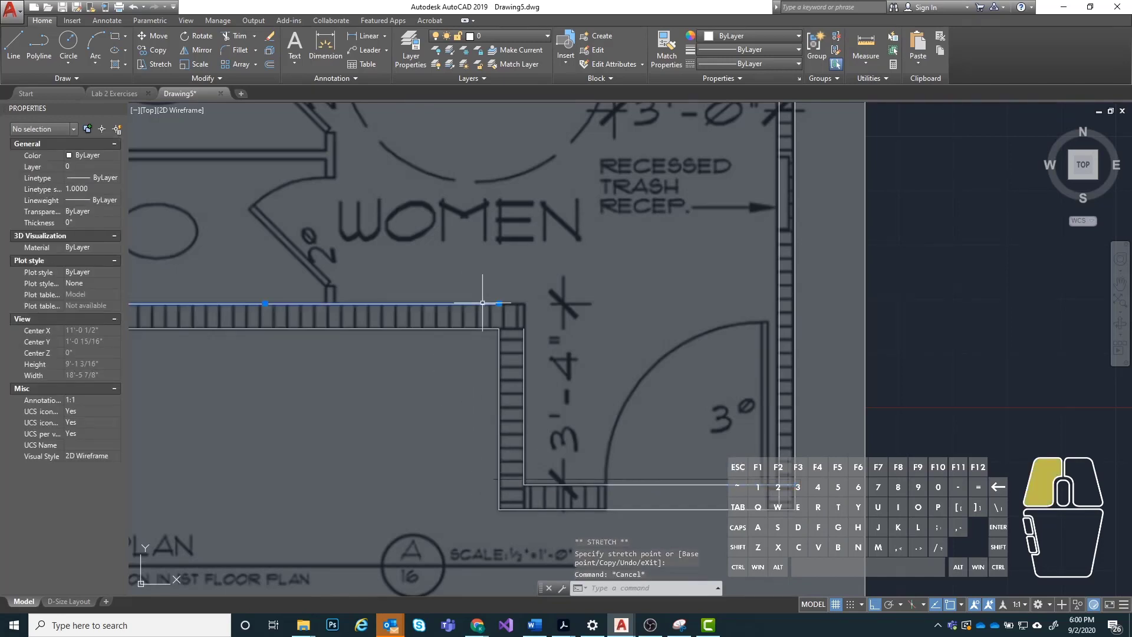
pyautogui.click(500, 303)
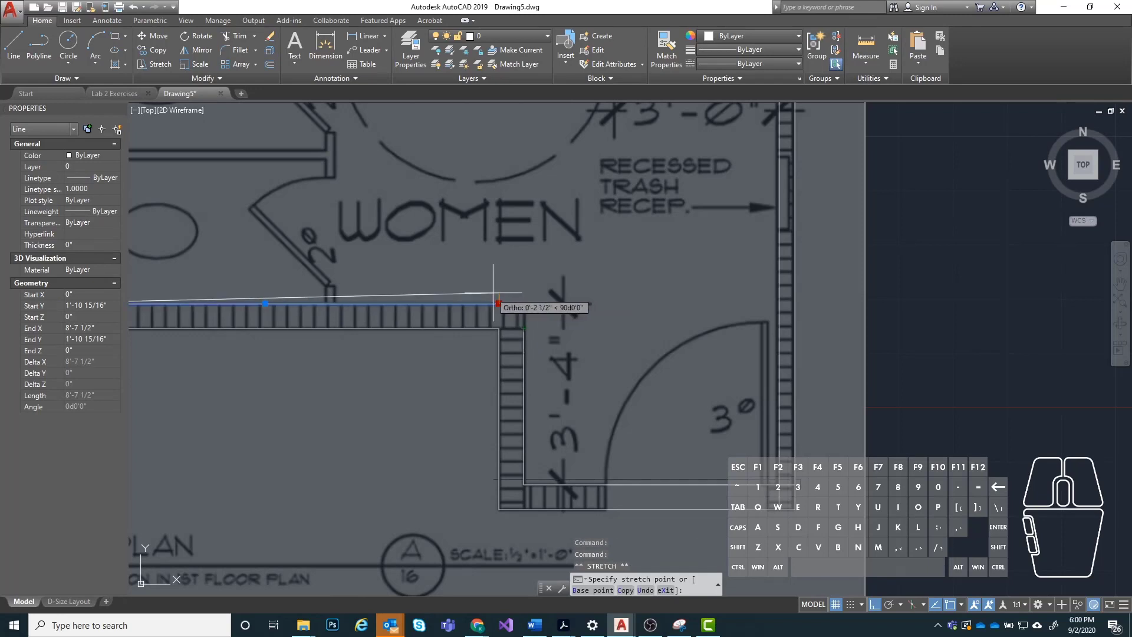
pyautogui.click(934, 607)
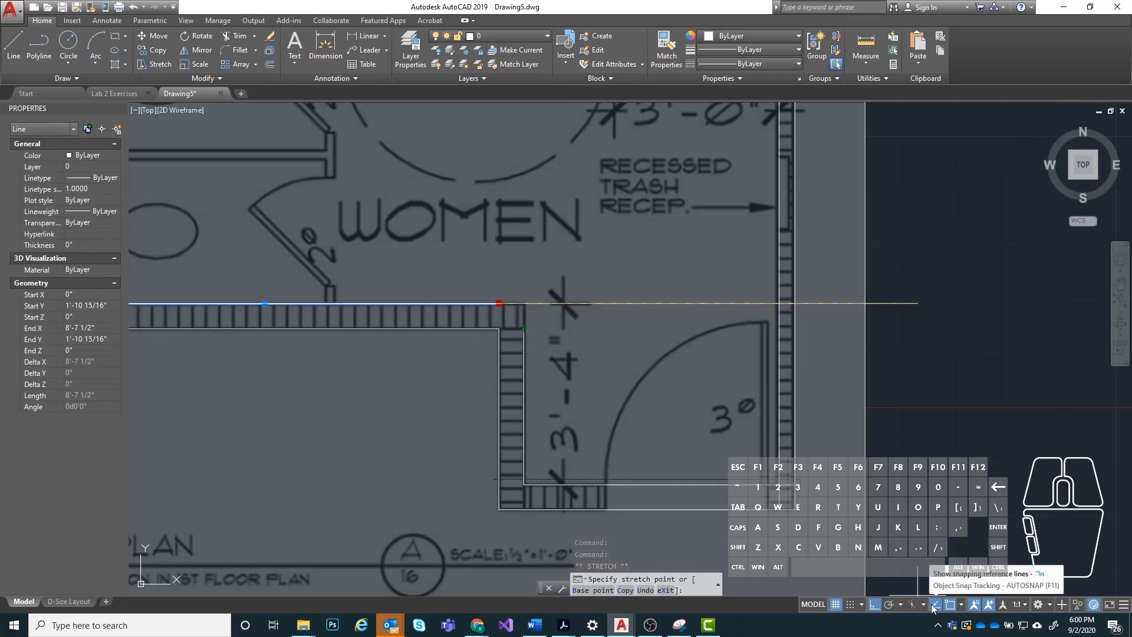
pyautogui.click(524, 303)
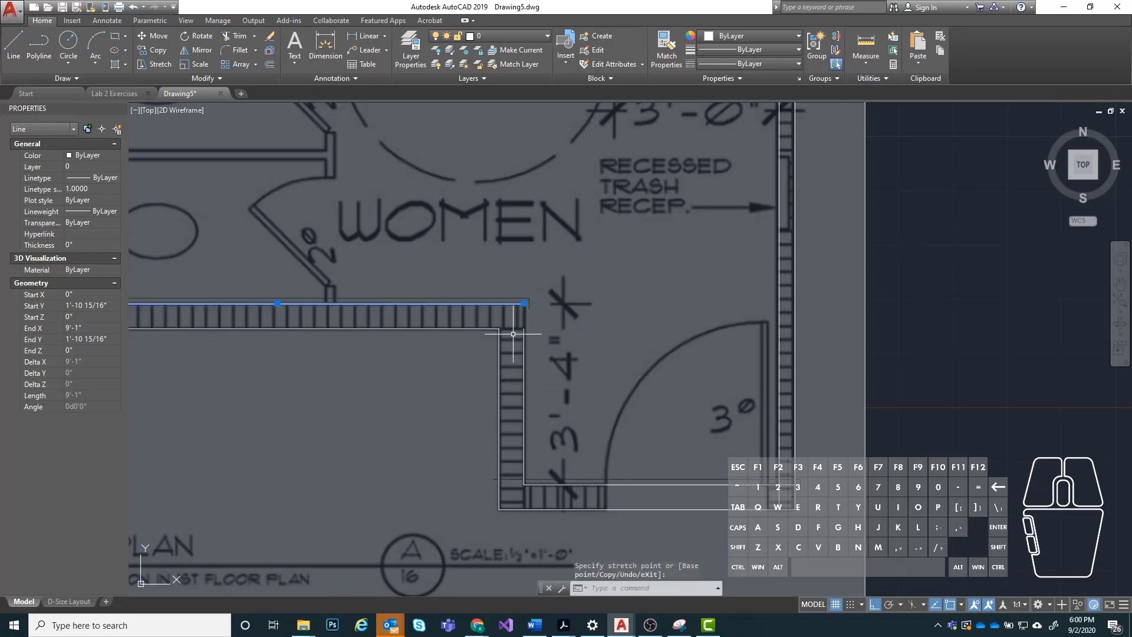
pyautogui.press('Escape')
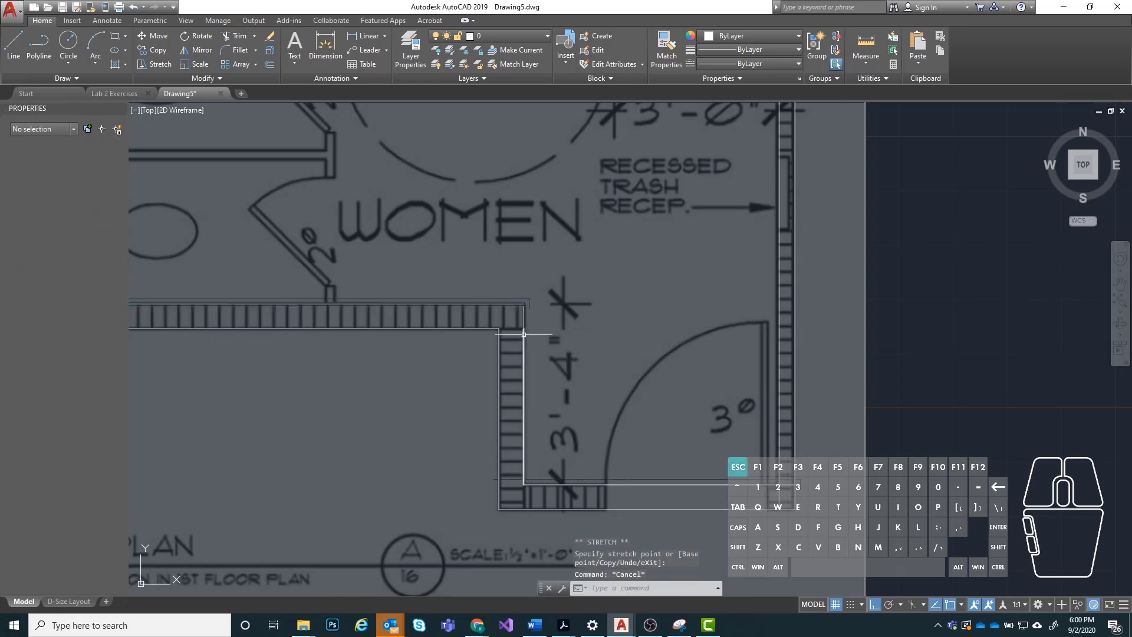
# Stretch the upper end of the entry's inner left wall line up to the end of the inner wall line below the stalls.
pyautogui.click(524, 334)
pyautogui.click(524, 328)
pyautogui.press('Escape')
pyautogui.press('Escape')
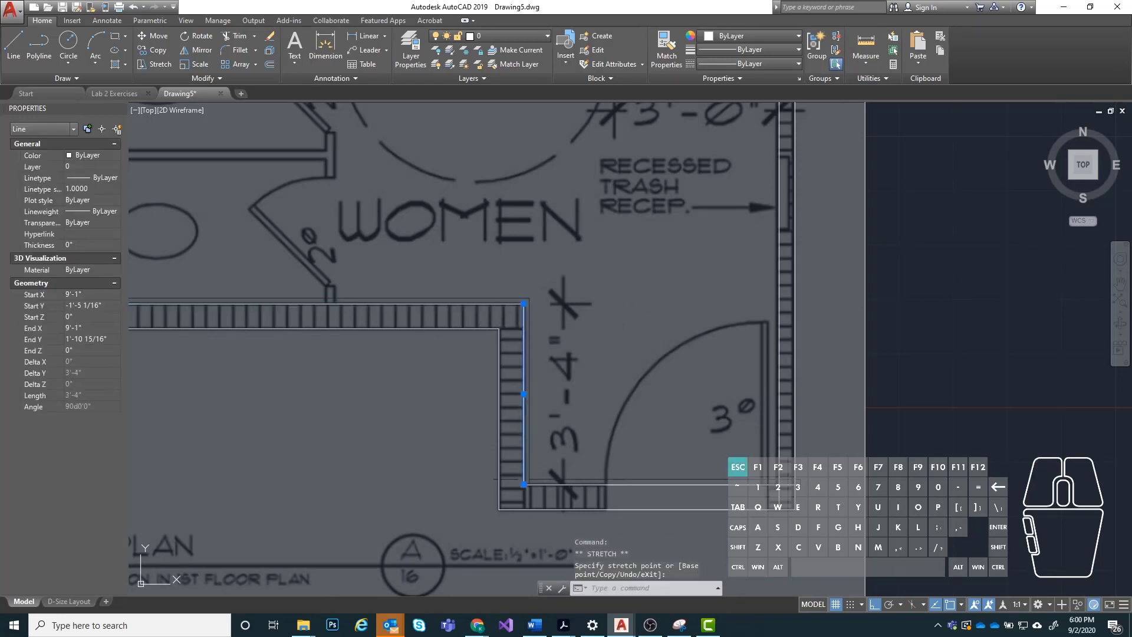
pyautogui.scroll(-8, 524, 303)
pyautogui.scroll(4, 612, 401)
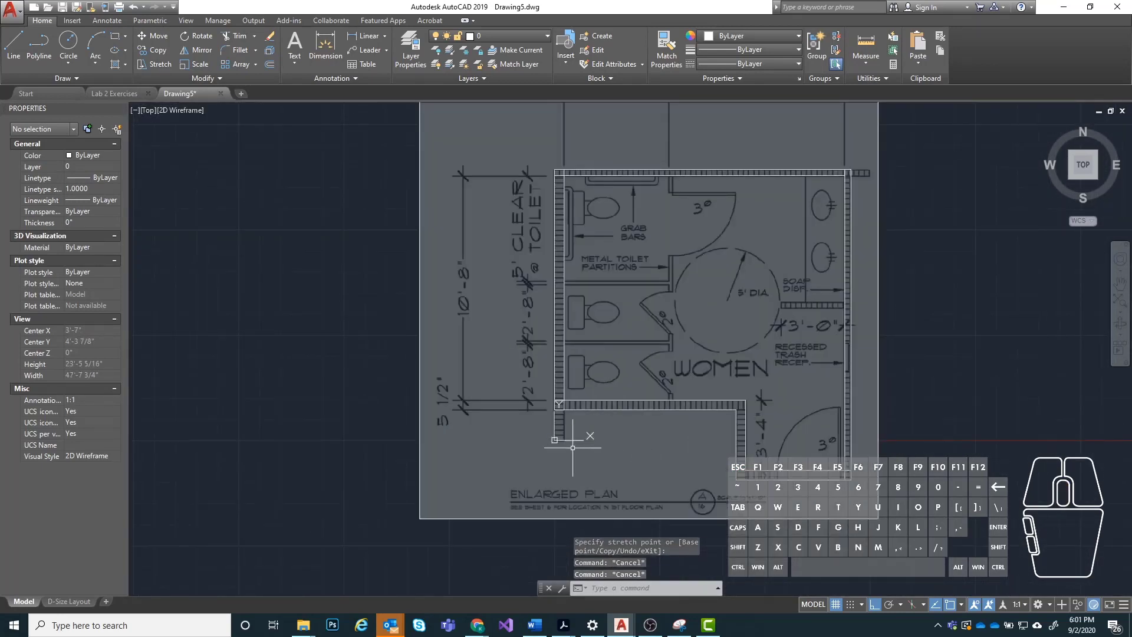
# Fillet the inner left wall line and the inner line below the stalls with zero radius to form the room's inner lower-left corner.
pyautogui.write('FI')
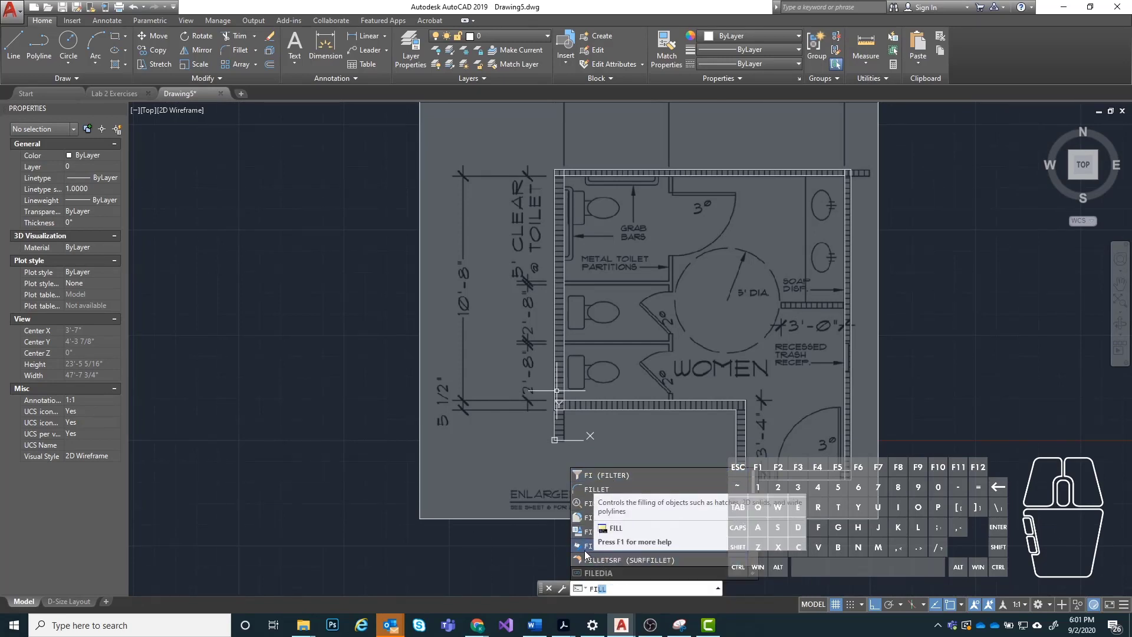
pyautogui.write('L')
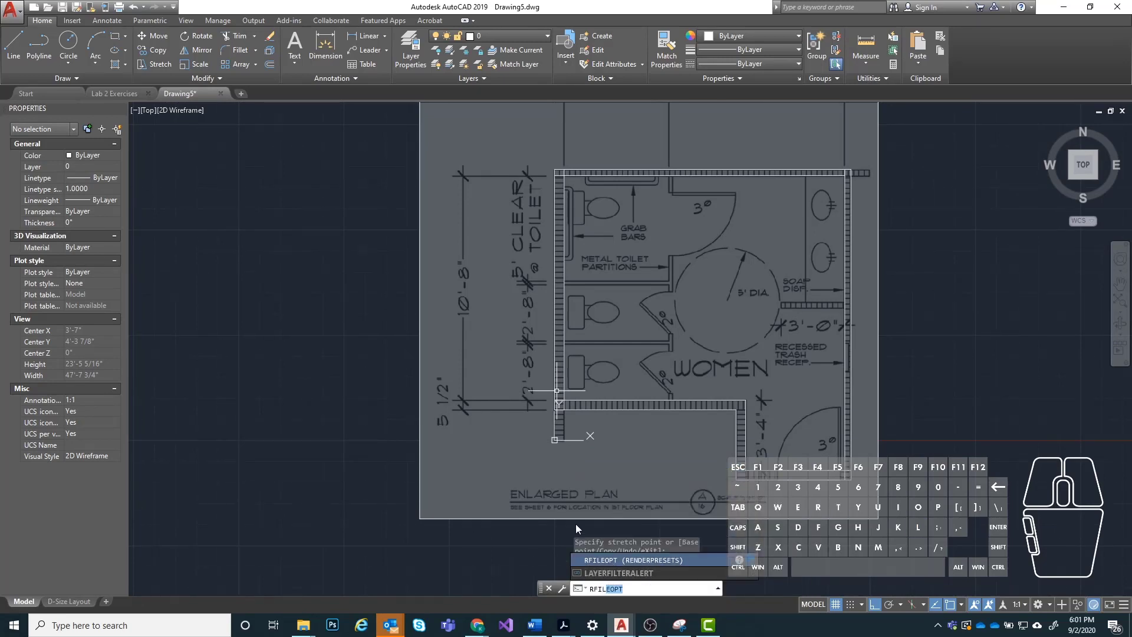
pyautogui.press('BackSpace')
pyautogui.press('BackSpace')
pyautogui.press('BackSpace')
pyautogui.press('BackSpace')
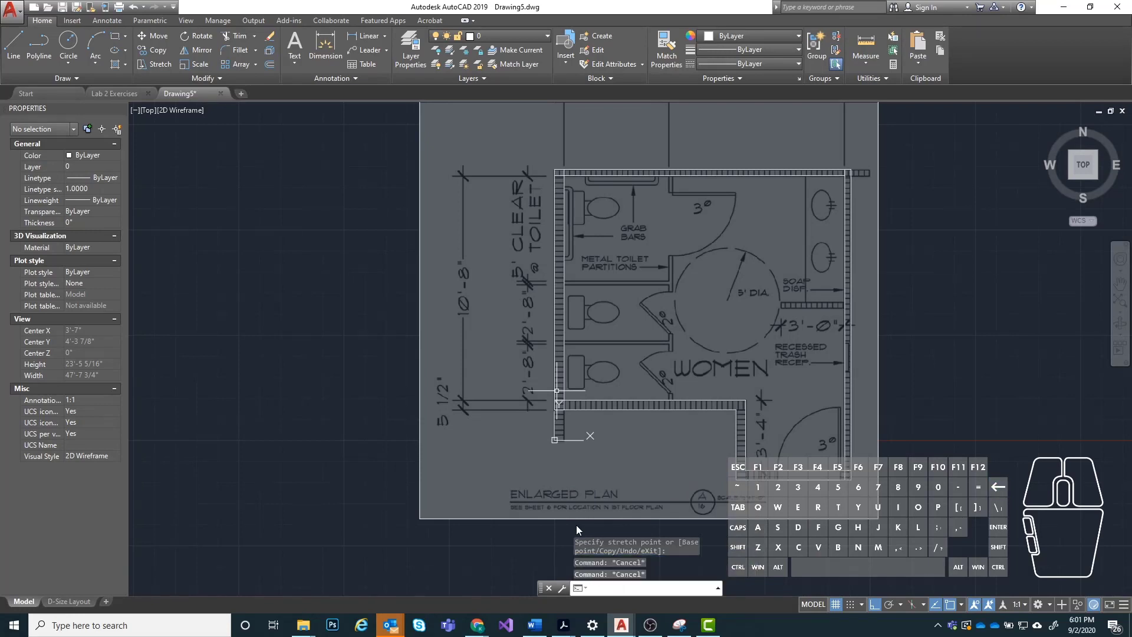
pyautogui.write('FILLET')
pyautogui.press('Return')
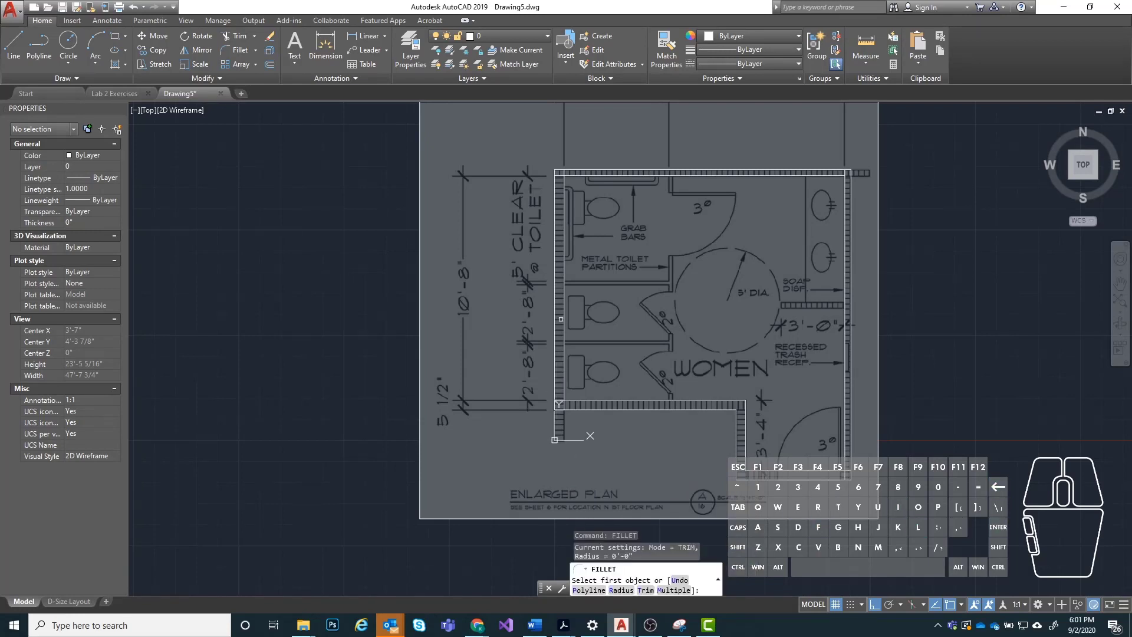
pyautogui.scroll(8, 560, 319)
pyautogui.click(590, 436)
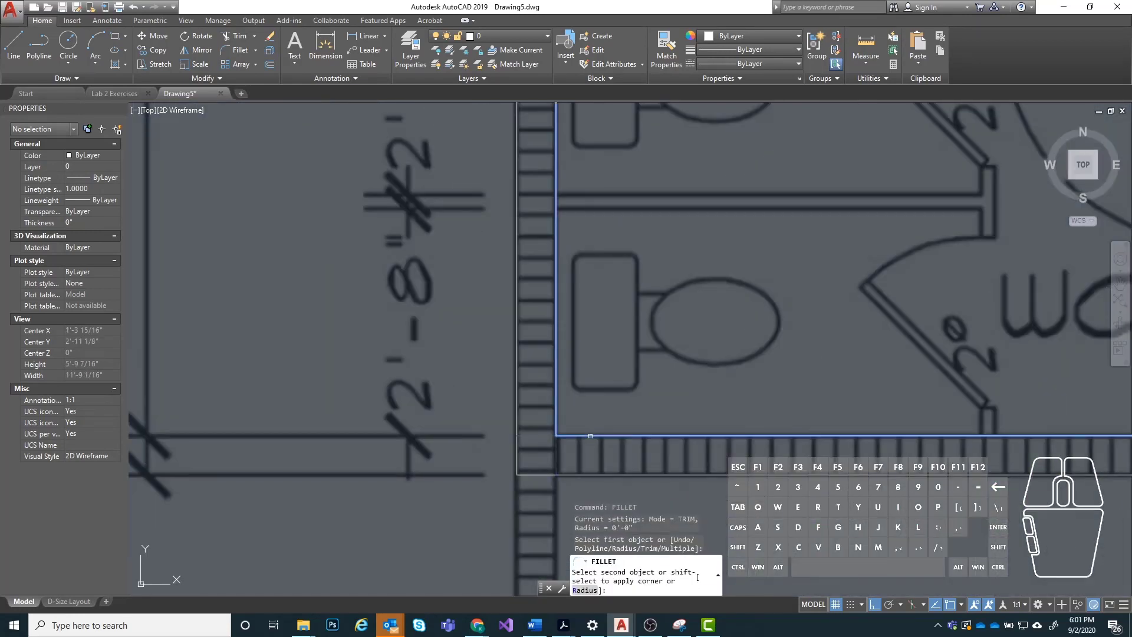
pyautogui.press('Escape')
pyautogui.press('Escape')
pyautogui.scroll(-10, 475, 389)
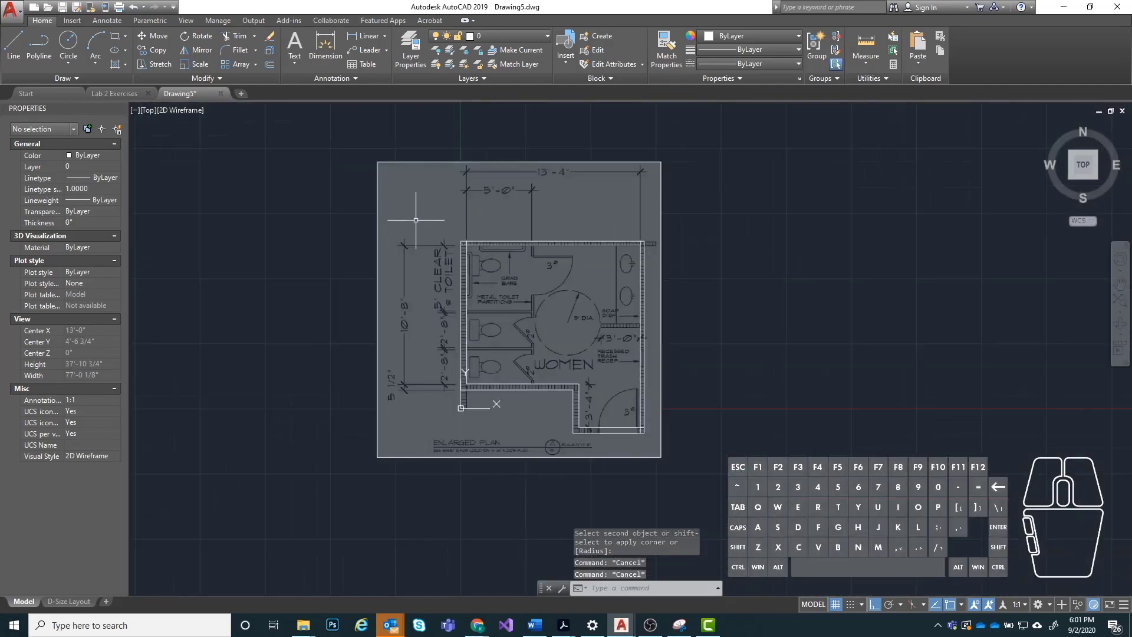
# Trim the inner top wall line's overshoot at the room's upper-left corner, using all the wall lines as cutting edges.
pyautogui.click(415, 220)
pyautogui.click(645, 448)
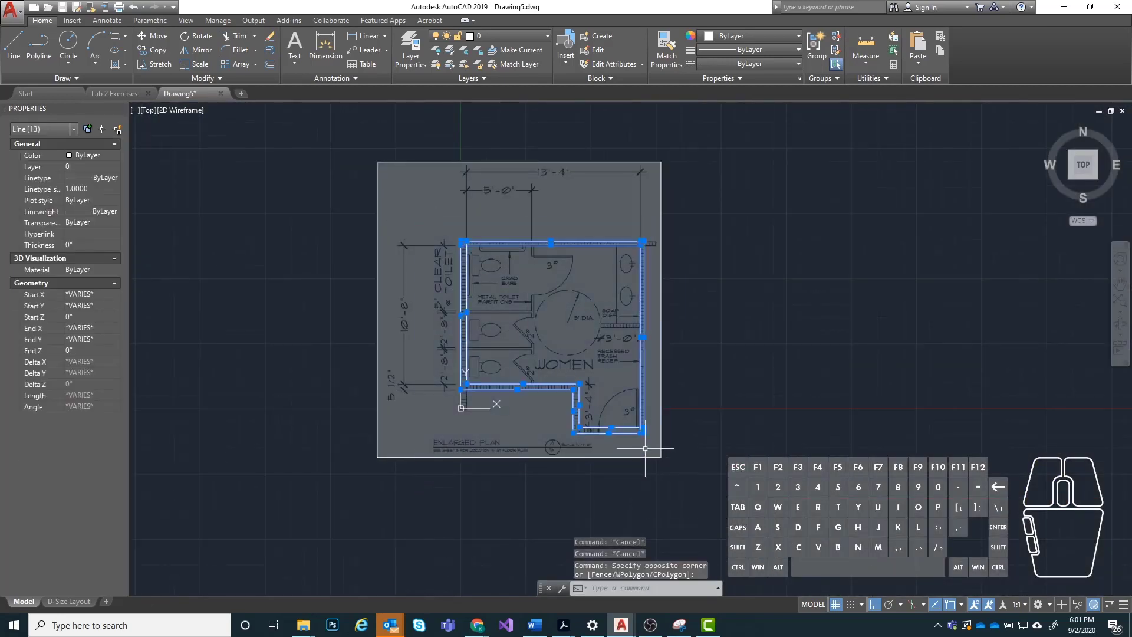
pyautogui.write('trim')
pyautogui.press('Return')
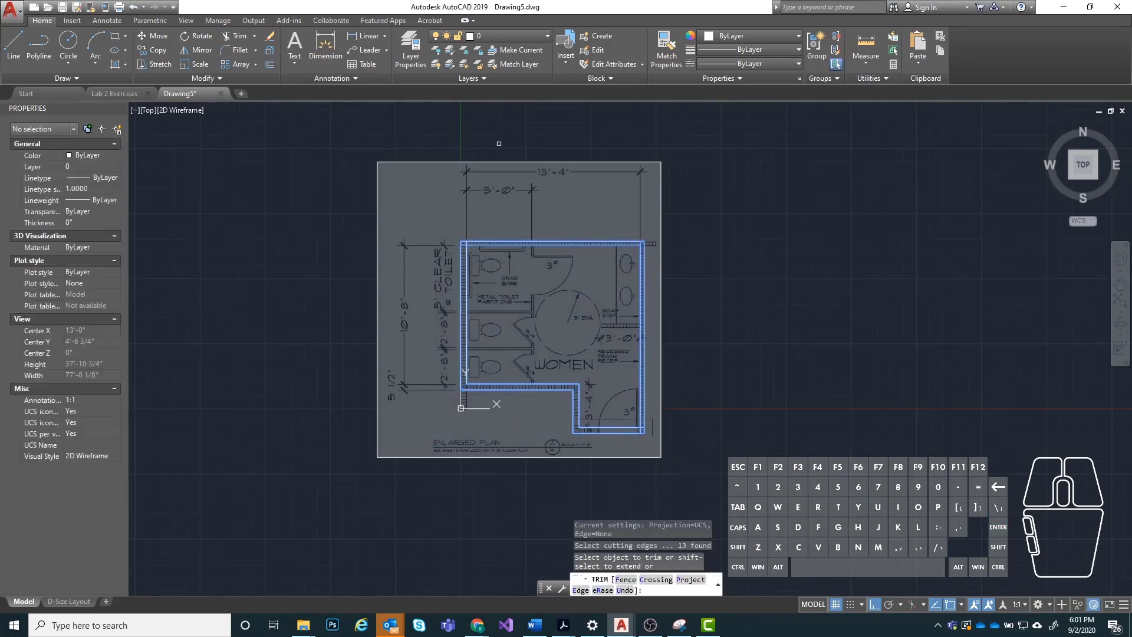
pyautogui.scroll(8, 460, 280)
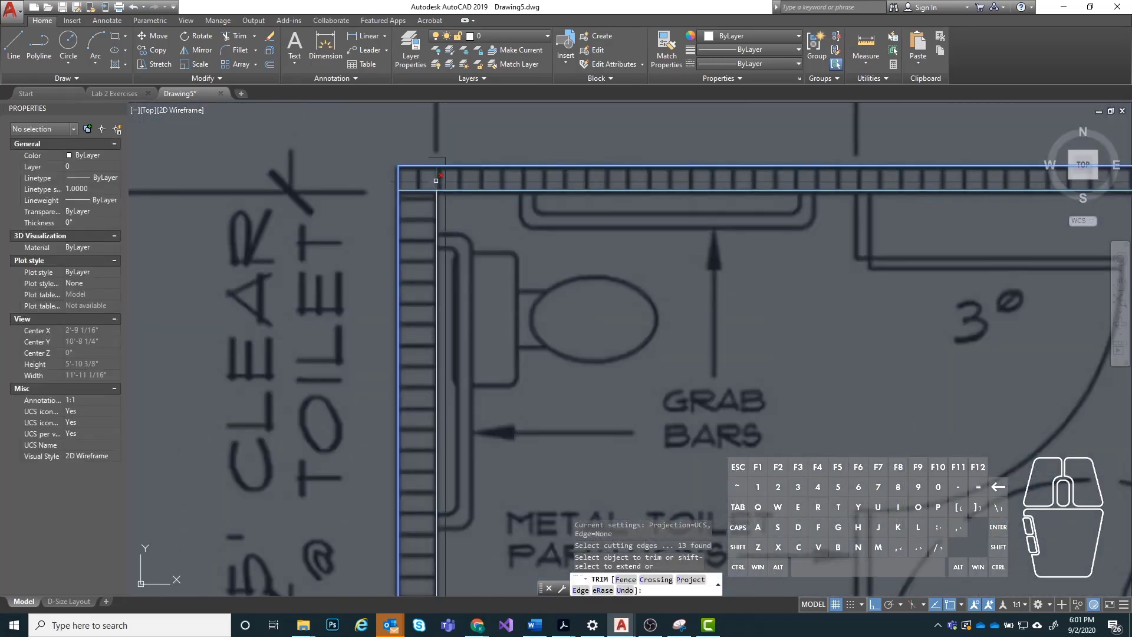
pyautogui.click(422, 190)
pyautogui.scroll(-4, 316, 233)
pyautogui.scroll(-2, 274, 254)
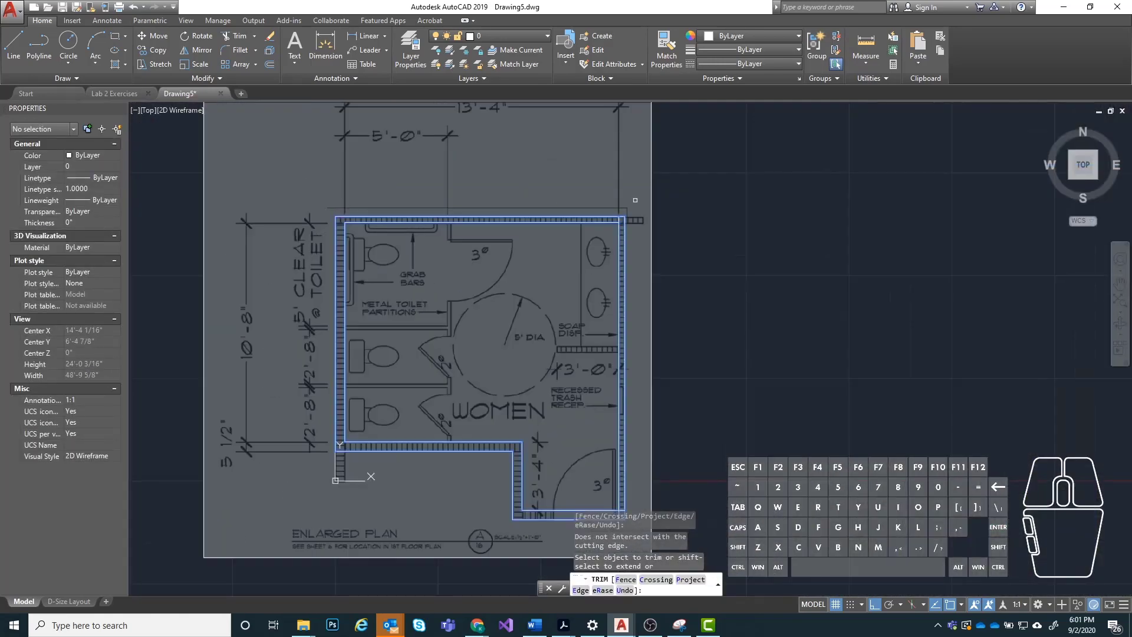
# Trim the overshooting inner wall line ends at the room's upper-right and lower-right corners.
pyautogui.scroll(8, 654, 221)
pyautogui.click(506, 245)
pyautogui.scroll(-4, 506, 244)
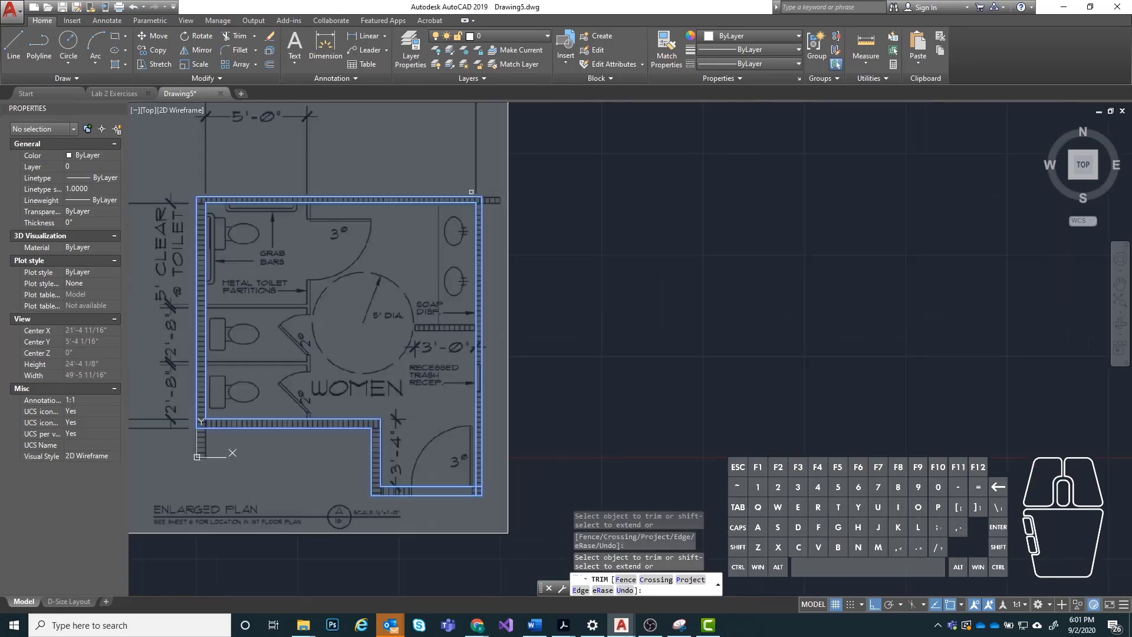
pyautogui.scroll(8, 383, 344)
pyautogui.click(387, 341)
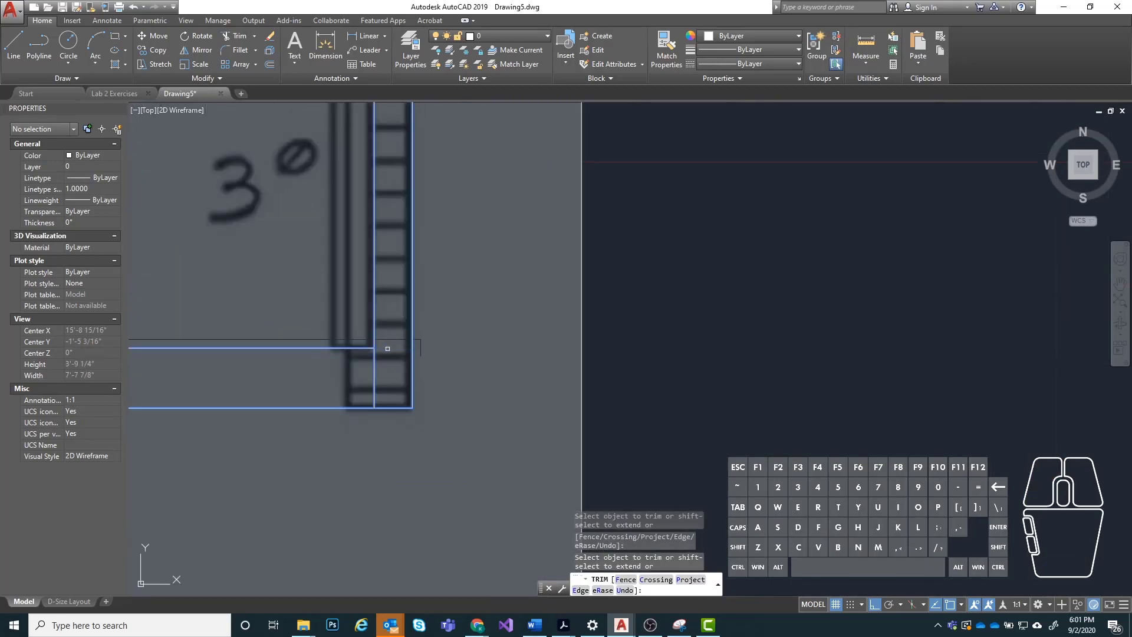
pyautogui.click(375, 363)
pyautogui.scroll(-4, 550, 356)
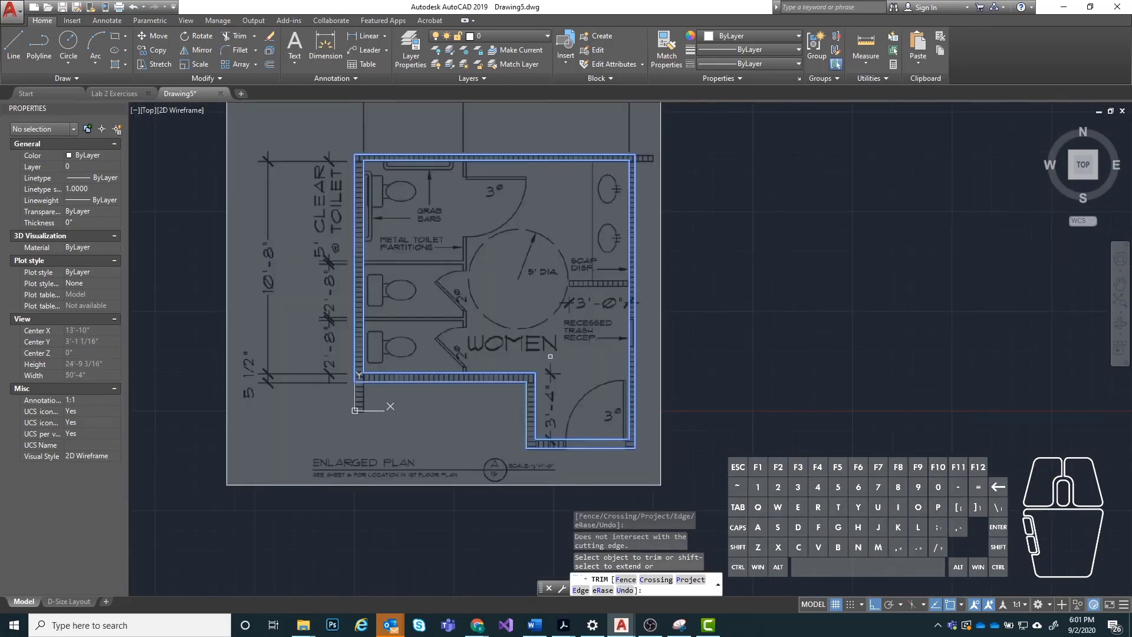
pyautogui.press('Return')
# Measure from the room's inner upper-right corner straight down to the upper face of the short partition wall below the sinks.
pyautogui.moveTo(663, 298)
pyautogui.mouseDown(button='middle')
pyautogui.moveTo(672, 327)
pyautogui.moveTo(685, 319)
pyautogui.mouseUp(button='middle')
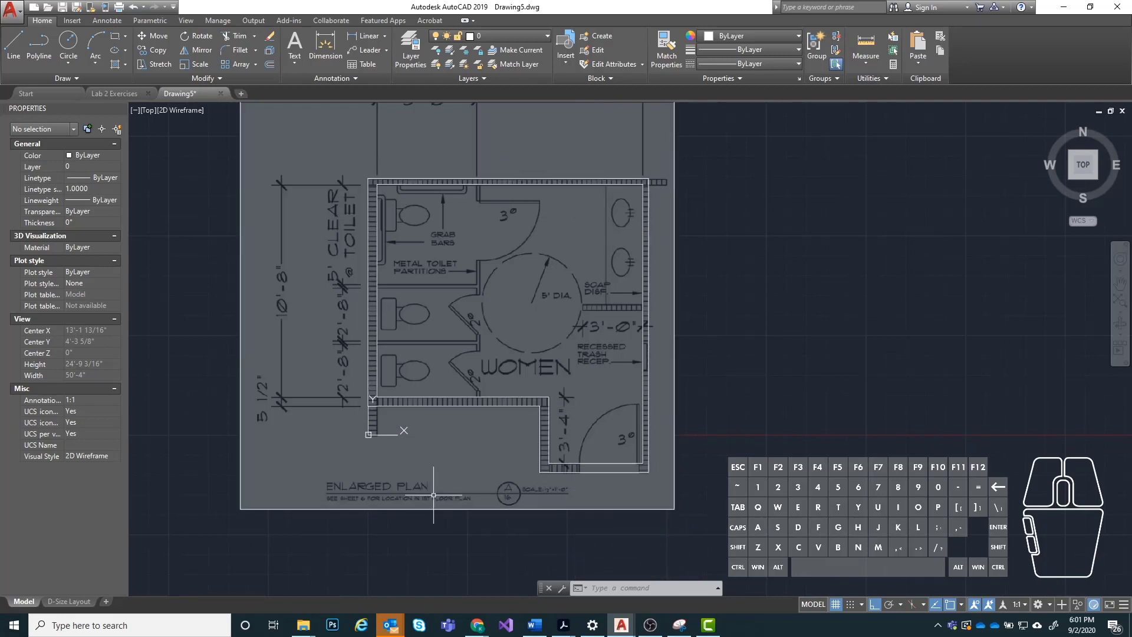
pyautogui.moveTo(519, 367)
pyautogui.mouseDown(button='middle')
pyautogui.moveTo(495, 430)
pyautogui.moveTo(479, 374)
pyautogui.mouseUp(button='middle')
pyautogui.scroll(3, 594, 293)
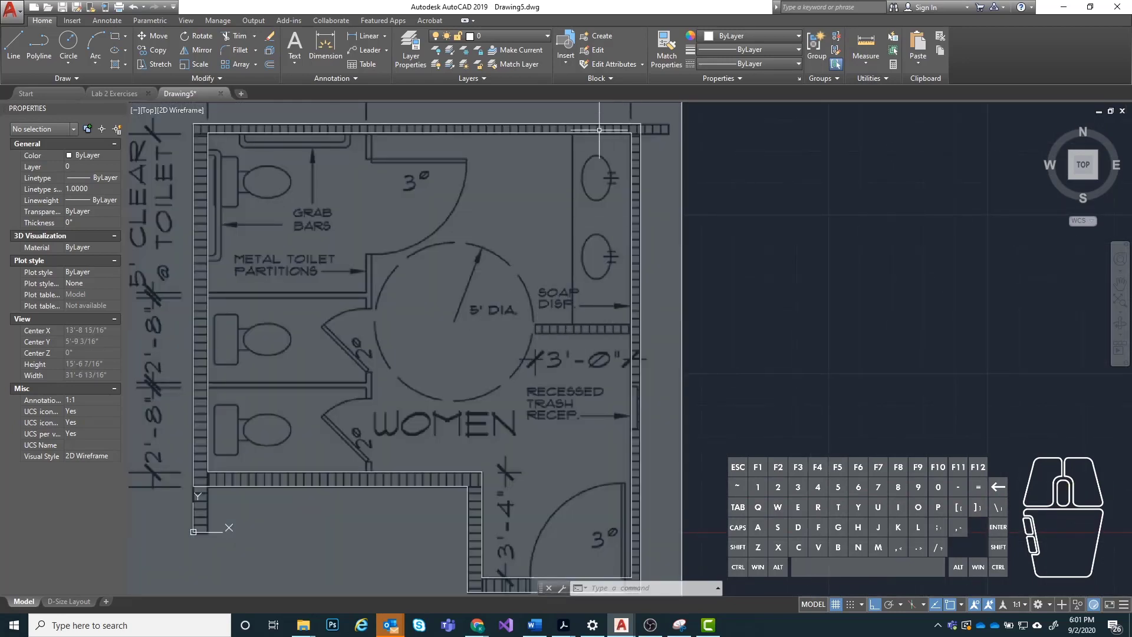
pyautogui.moveTo(538, 259); pyautogui.dragTo(531, 311, button='middle')
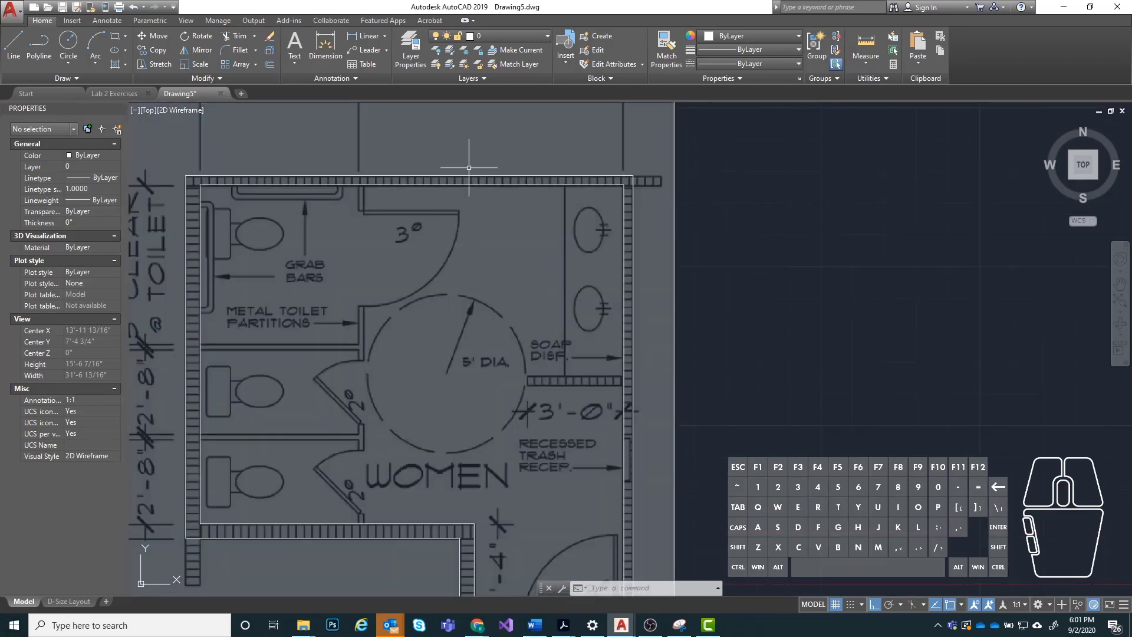
pyautogui.scroll(-2, 469, 167)
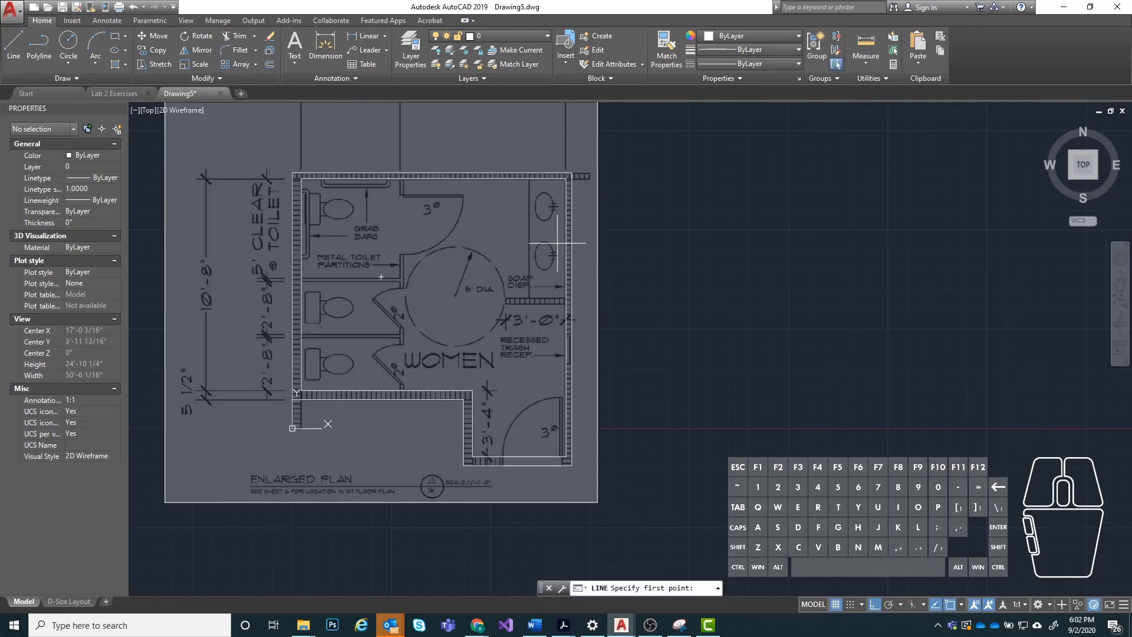
pyautogui.scroll(4, 557, 242)
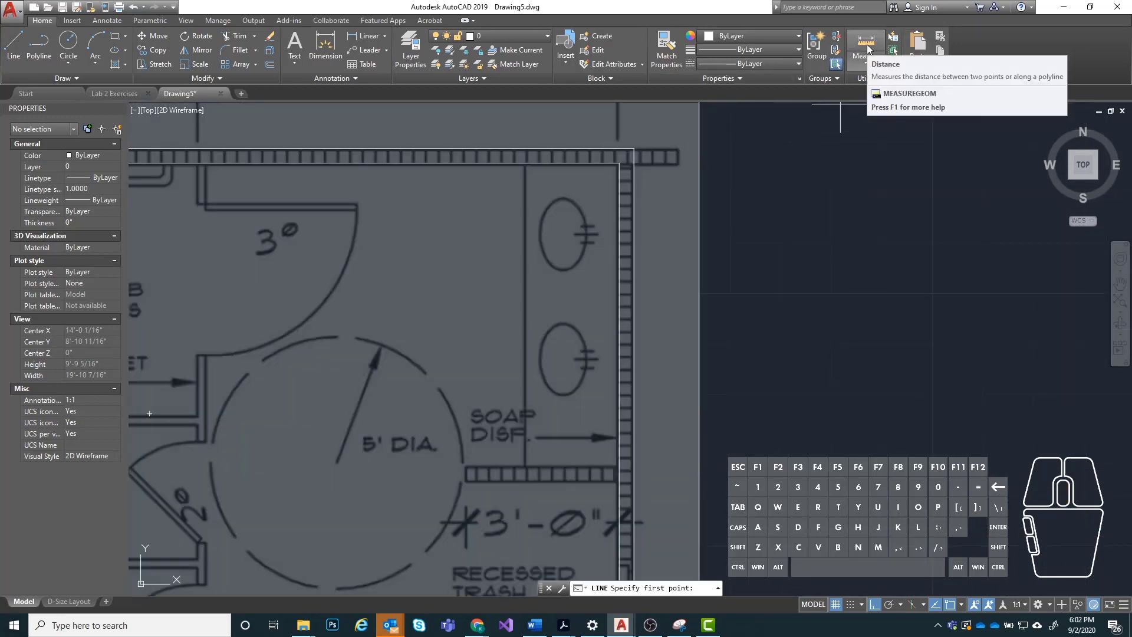
pyautogui.click(867, 48)
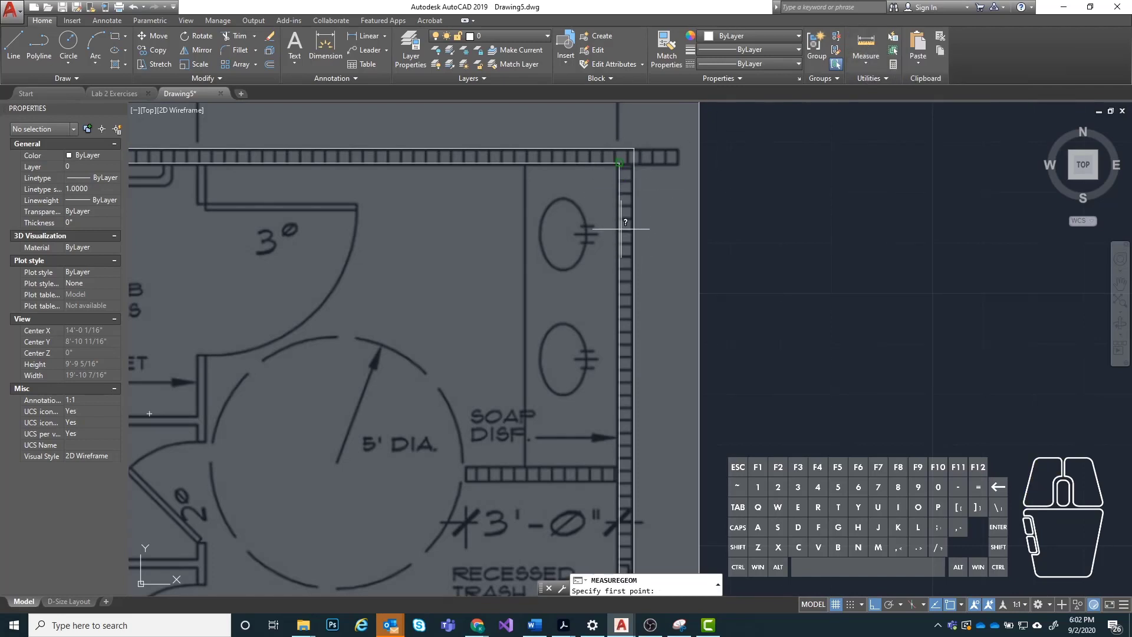
pyautogui.click(619, 162)
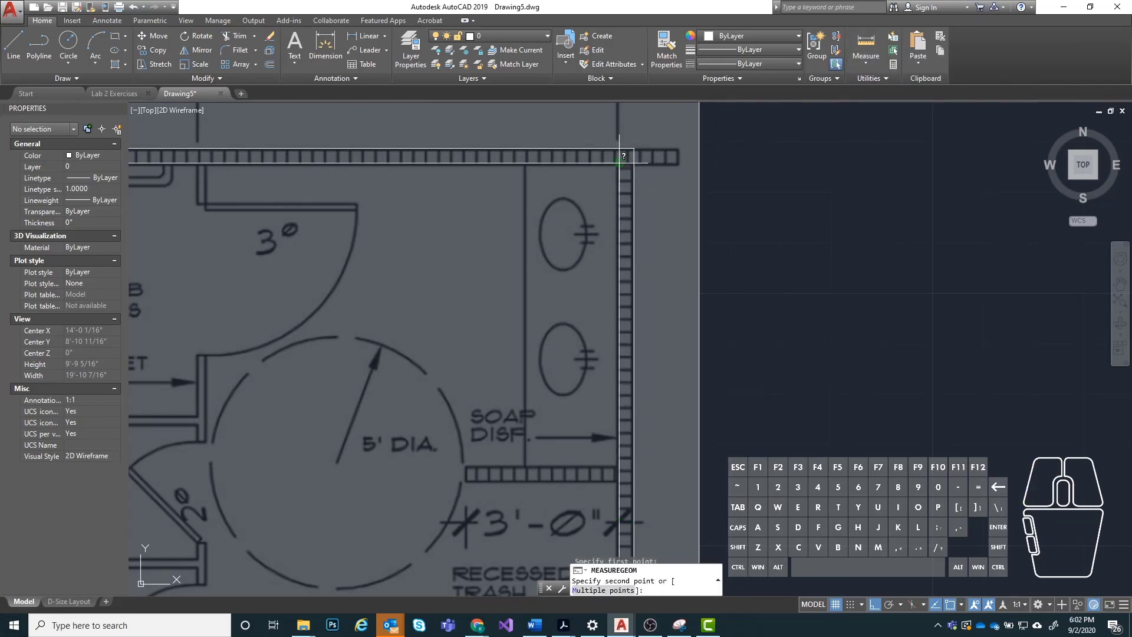
pyautogui.scroll(5, 618, 466)
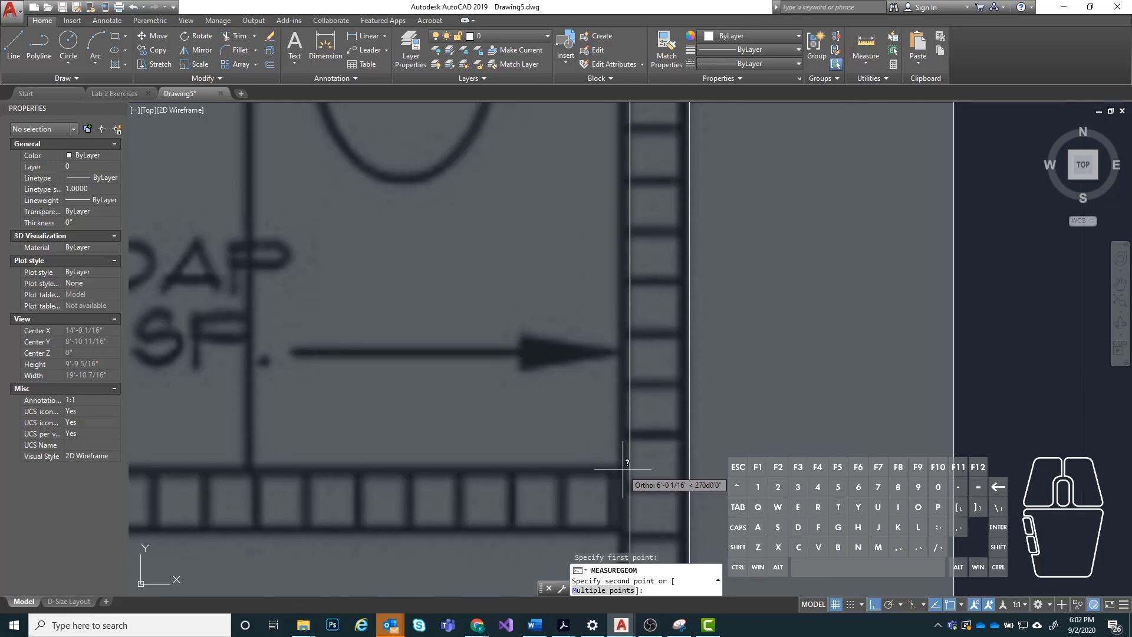
pyautogui.scroll(-5, 623, 469)
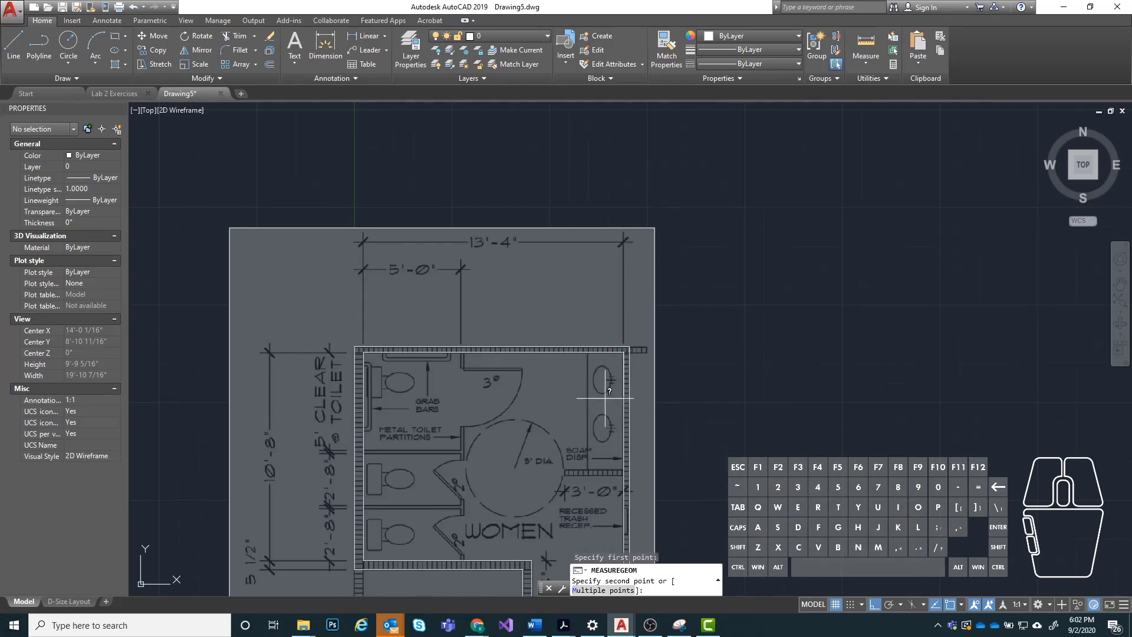
pyautogui.scroll(5, 621, 480)
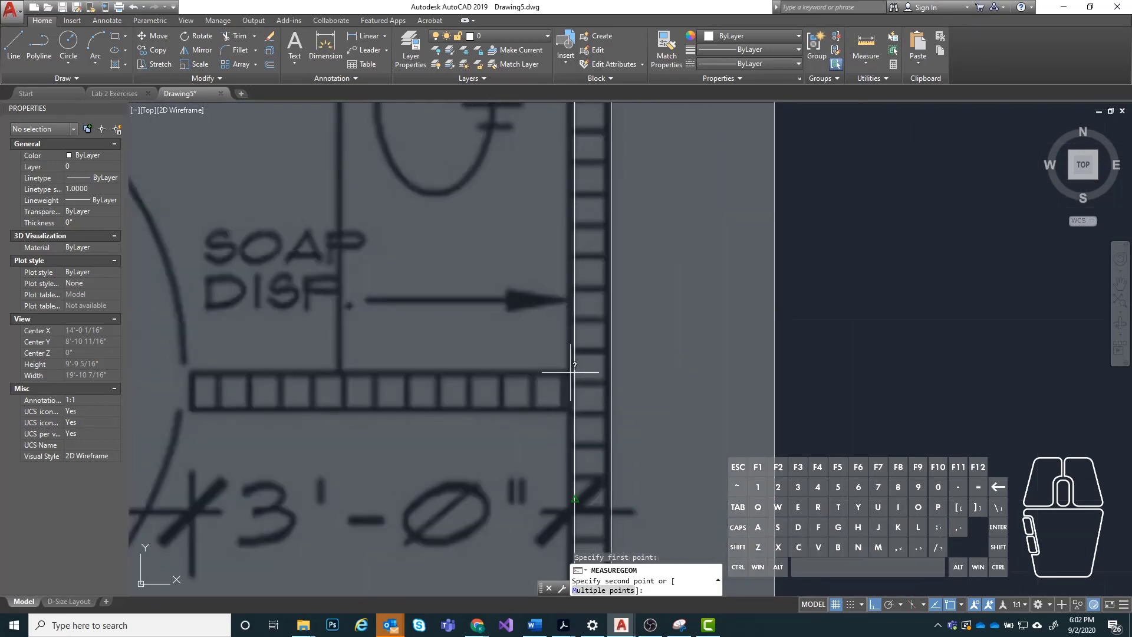
pyautogui.scroll(3, 570, 371)
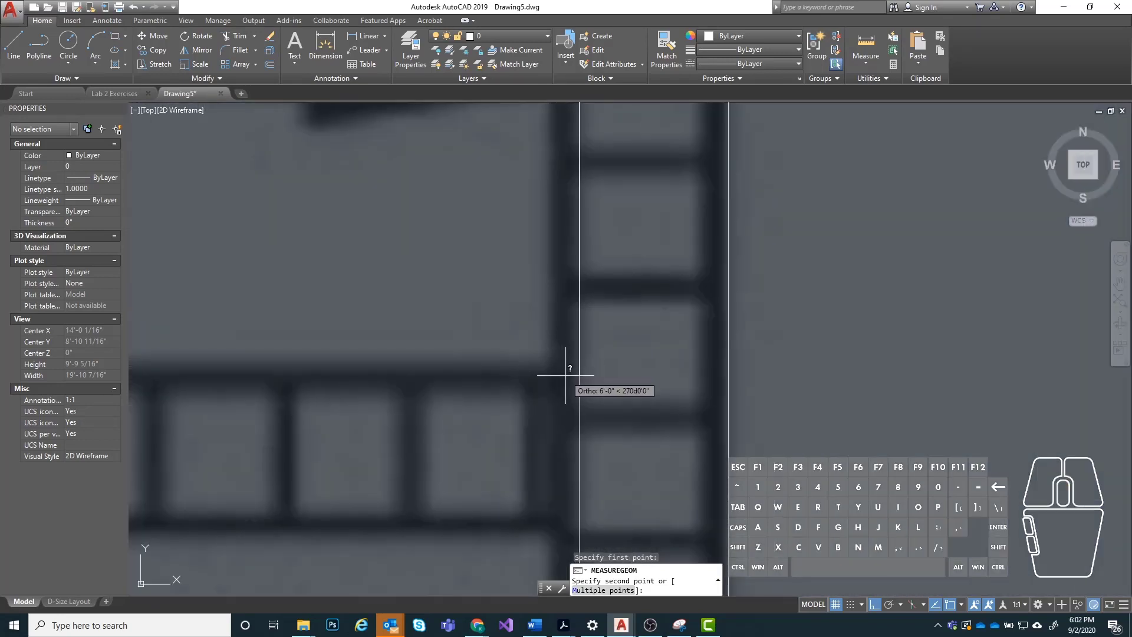
pyautogui.scroll(-5, 566, 374)
pyautogui.press('Escape')
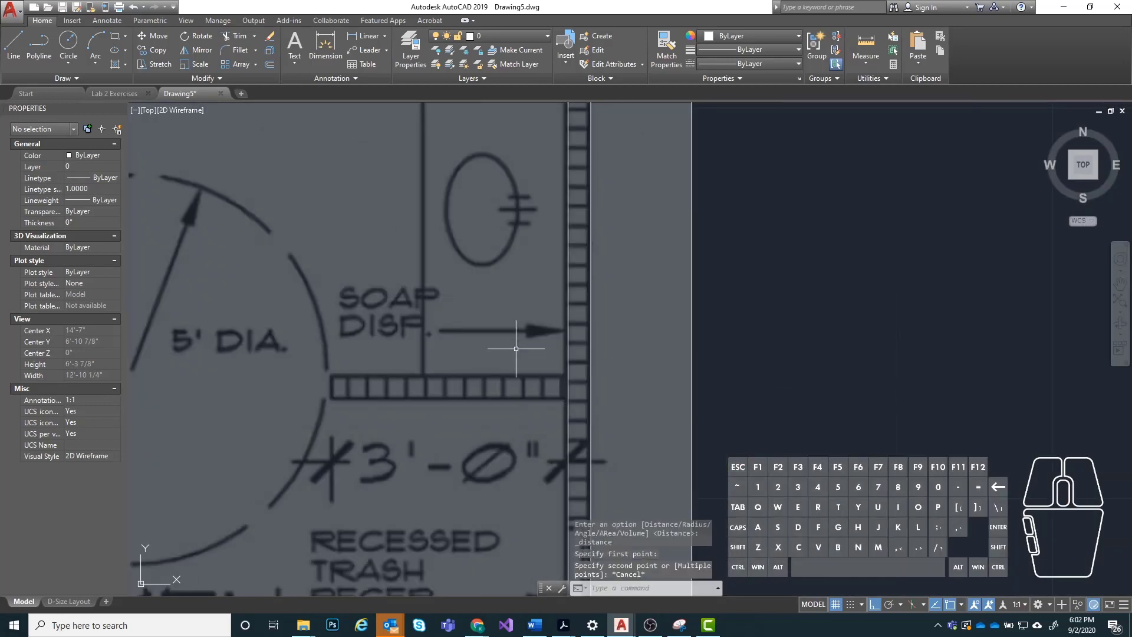
pyautogui.scroll(-4, 265, 303)
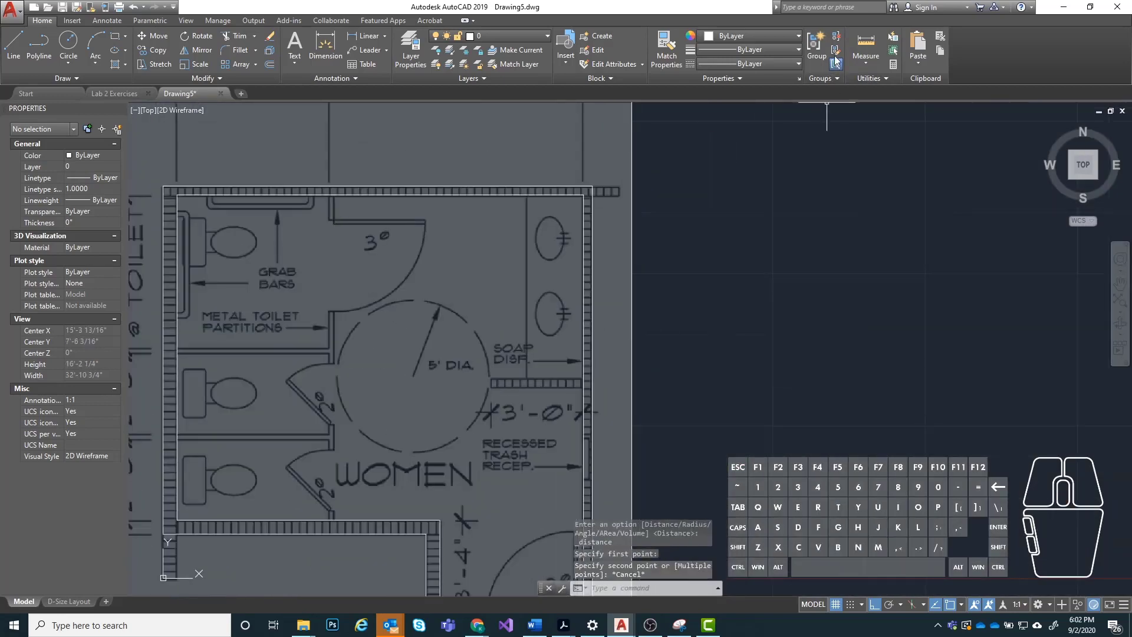
pyautogui.click(13, 47)
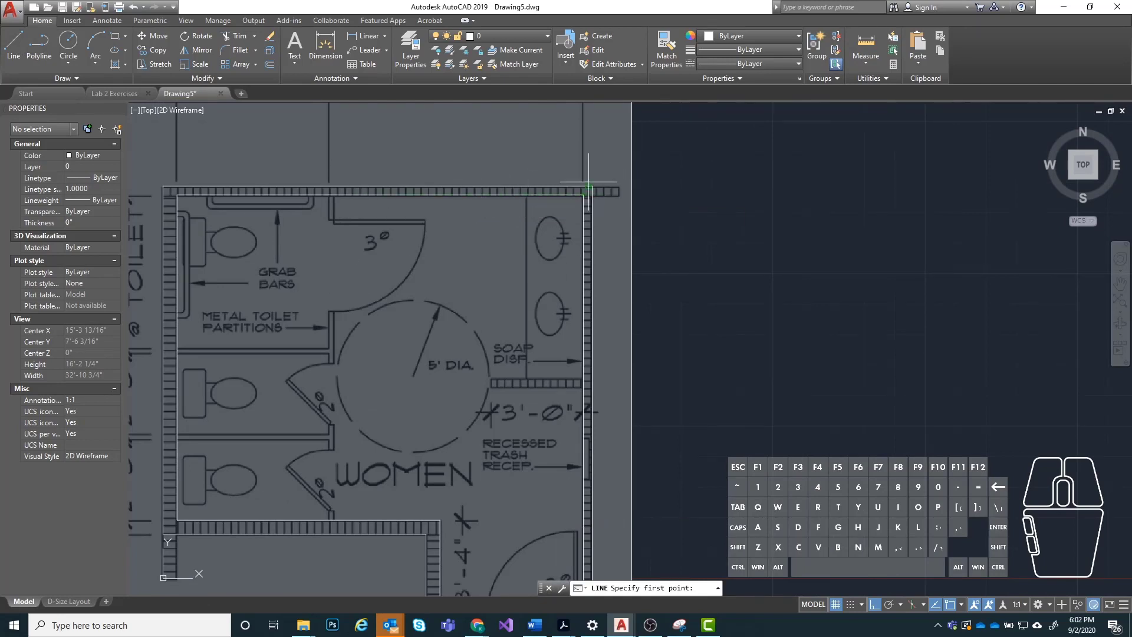
pyautogui.press('Escape')
pyautogui.press('Escape')
# Copy the inner top wall line 6' straight down to form the upper face of the short partition wall.
pyautogui.click(488, 192)
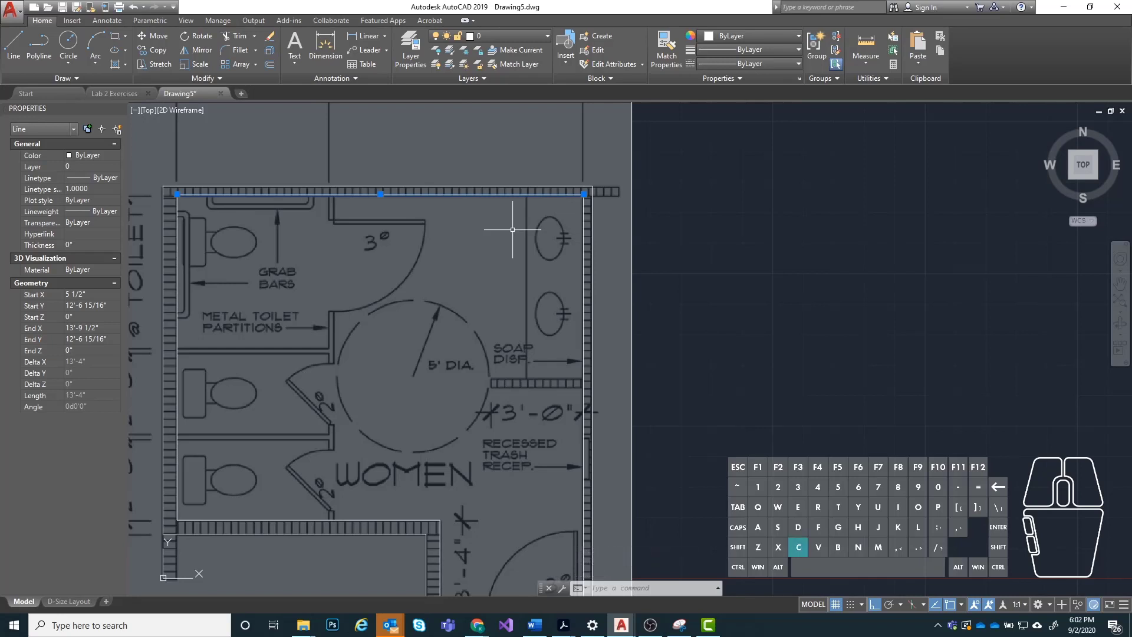
pyautogui.write('COPY')
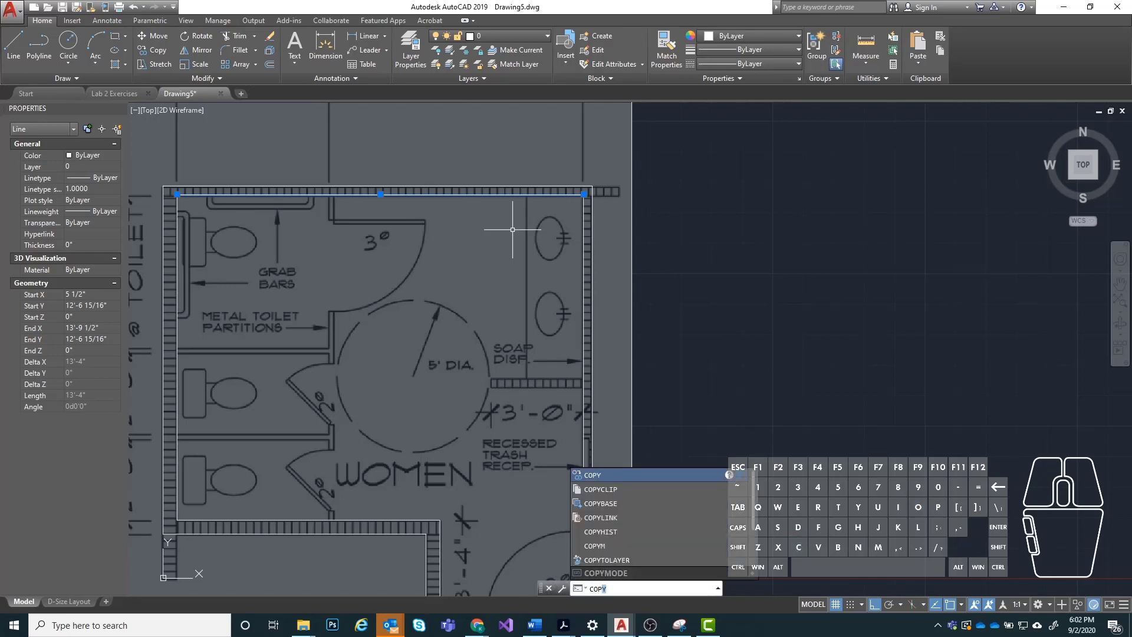
pyautogui.press('Return')
pyautogui.click(535, 217)
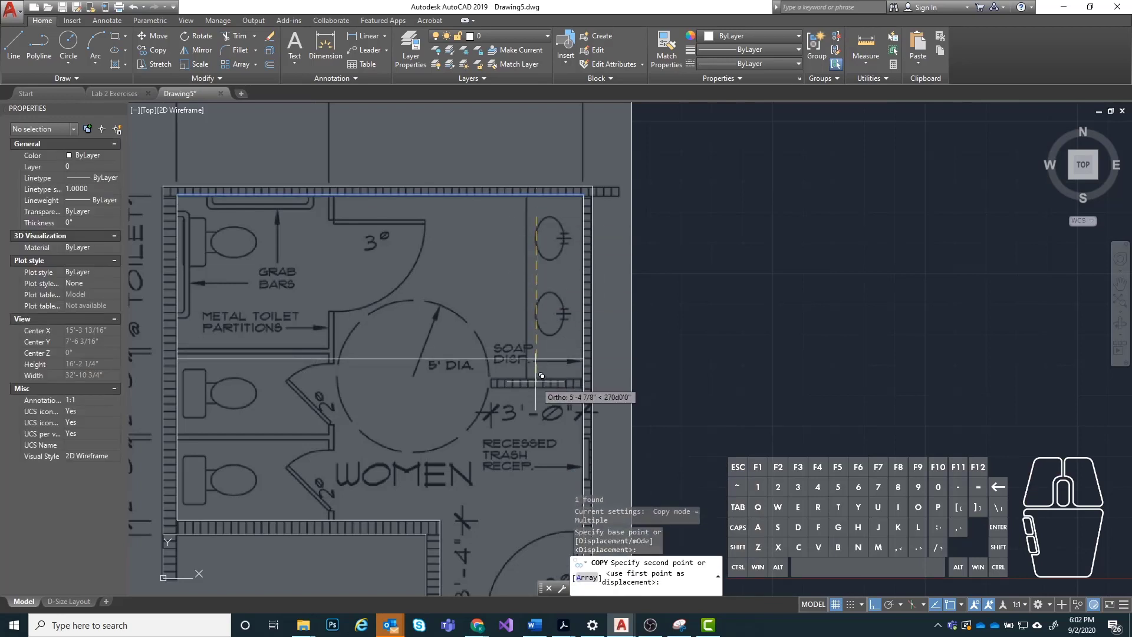
pyautogui.write("6'")
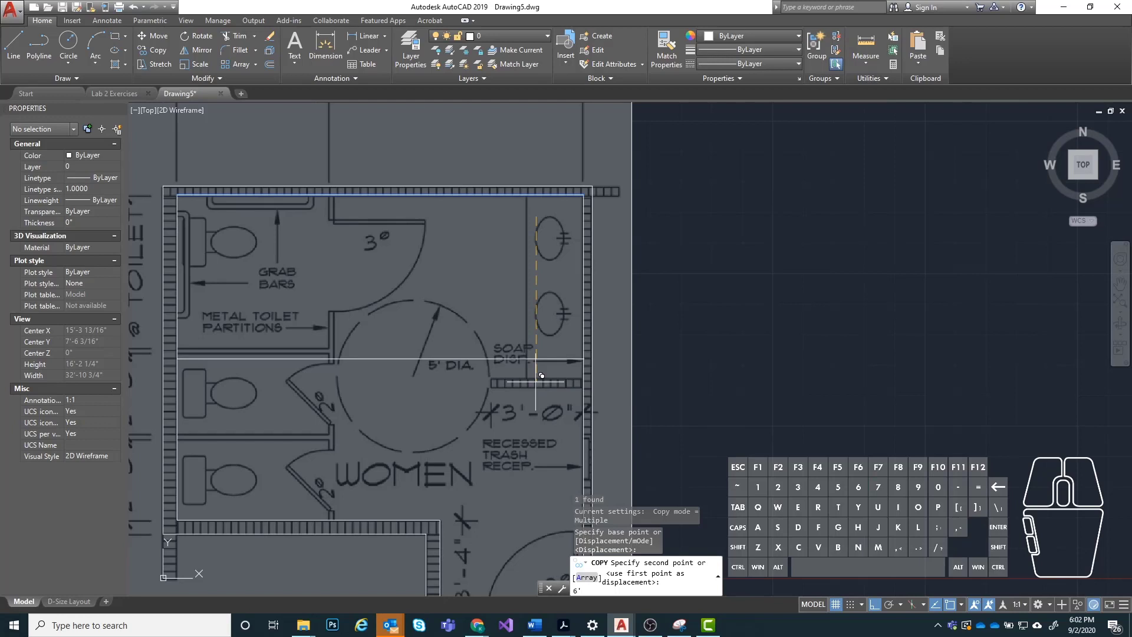
pyautogui.press('Return')
pyautogui.press('Escape')
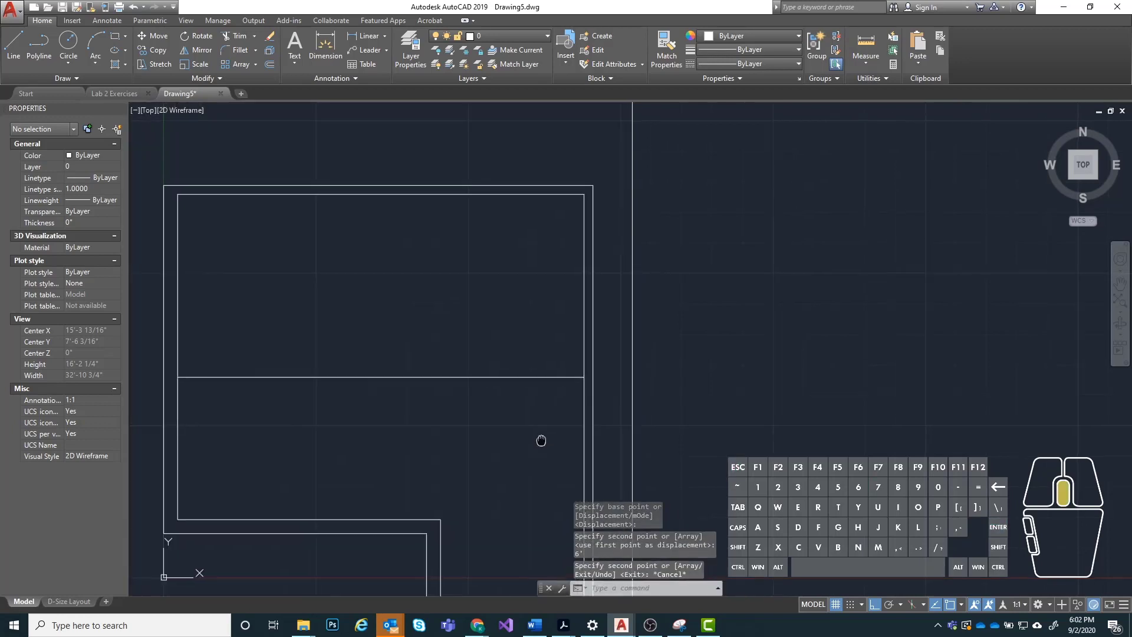
# Copy the partition wall's upper face line 3.5" straight down to form its lower face.
pyautogui.moveTo(530, 436)
pyautogui.mouseDown(button='middle')
pyautogui.moveTo(542, 425)
pyautogui.moveTo(538, 396)
pyautogui.mouseUp(button='middle')
pyautogui.scroll(3, 510, 365)
pyautogui.scroll(-3, 500, 421)
pyautogui.click(486, 330)
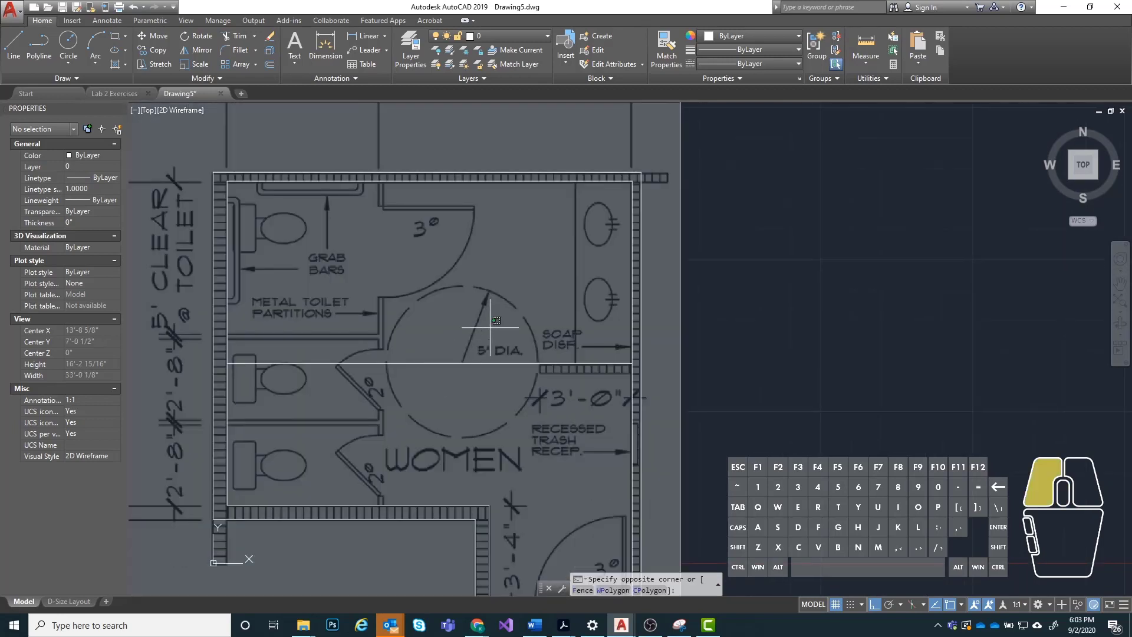
pyautogui.click(436, 392)
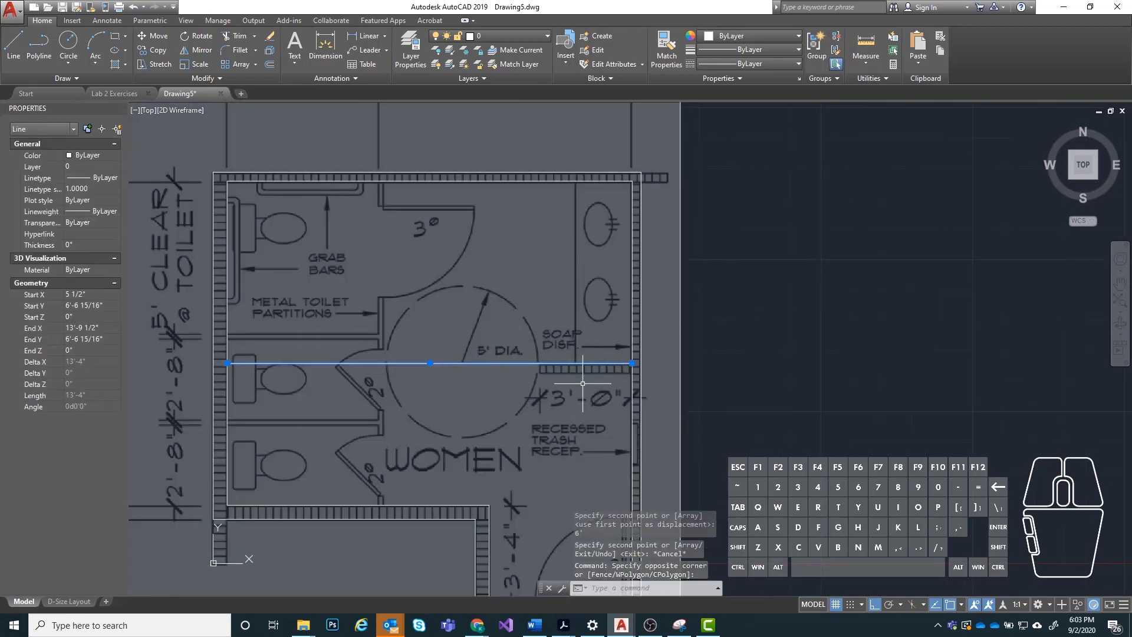
pyautogui.write('copy')
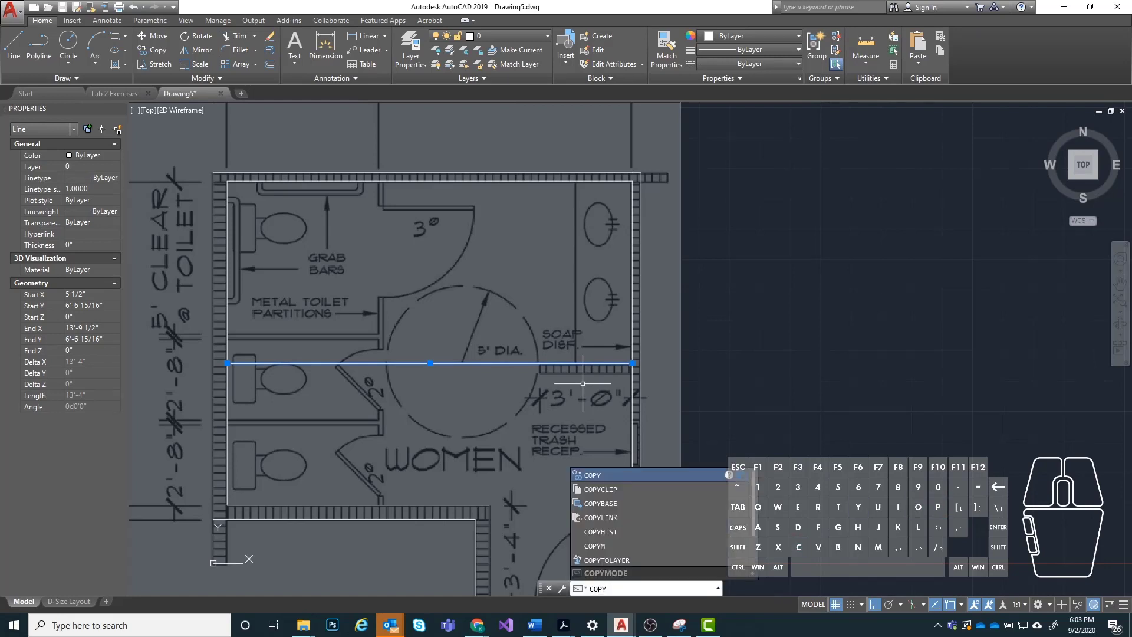
pyautogui.press('Return')
pyautogui.click(548, 295)
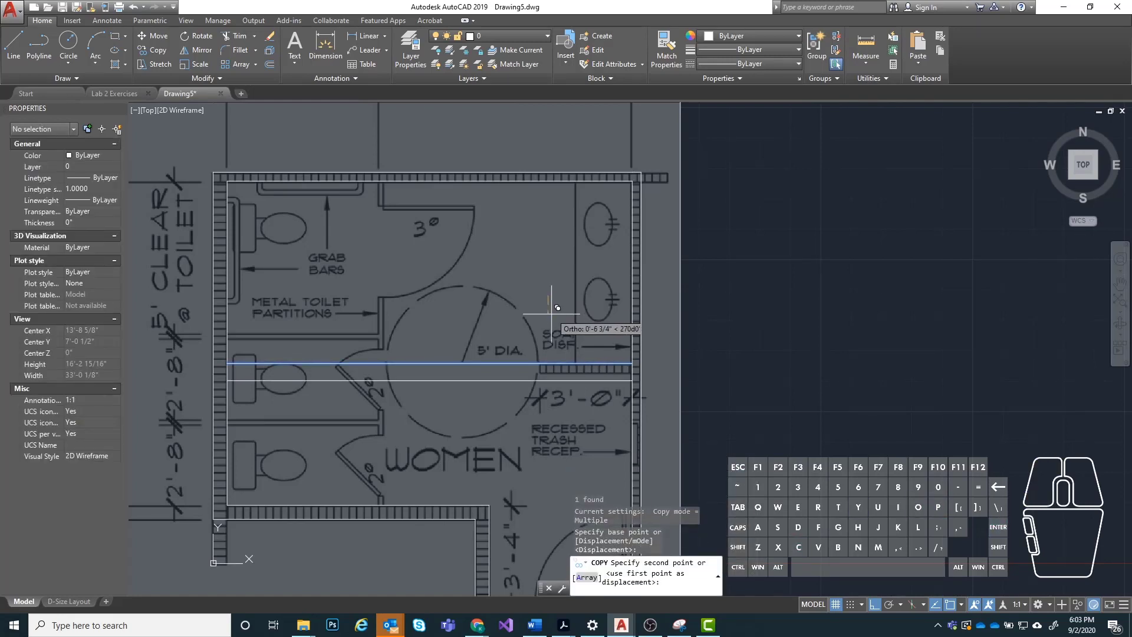
pyautogui.write('3.5')
pyautogui.press('Return')
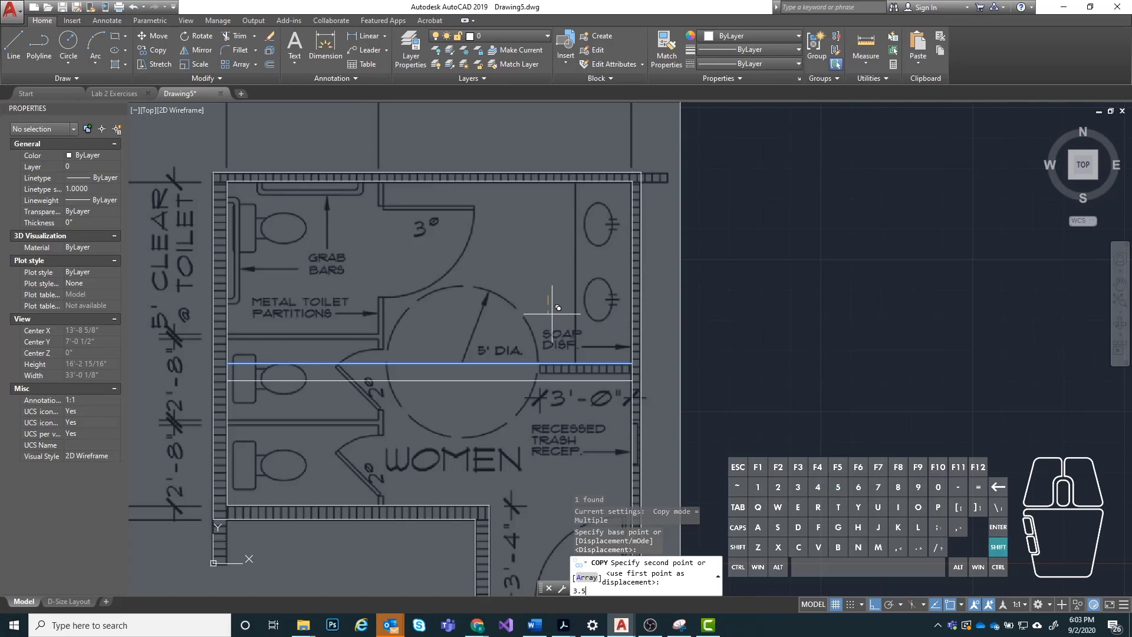
pyautogui.press('Escape')
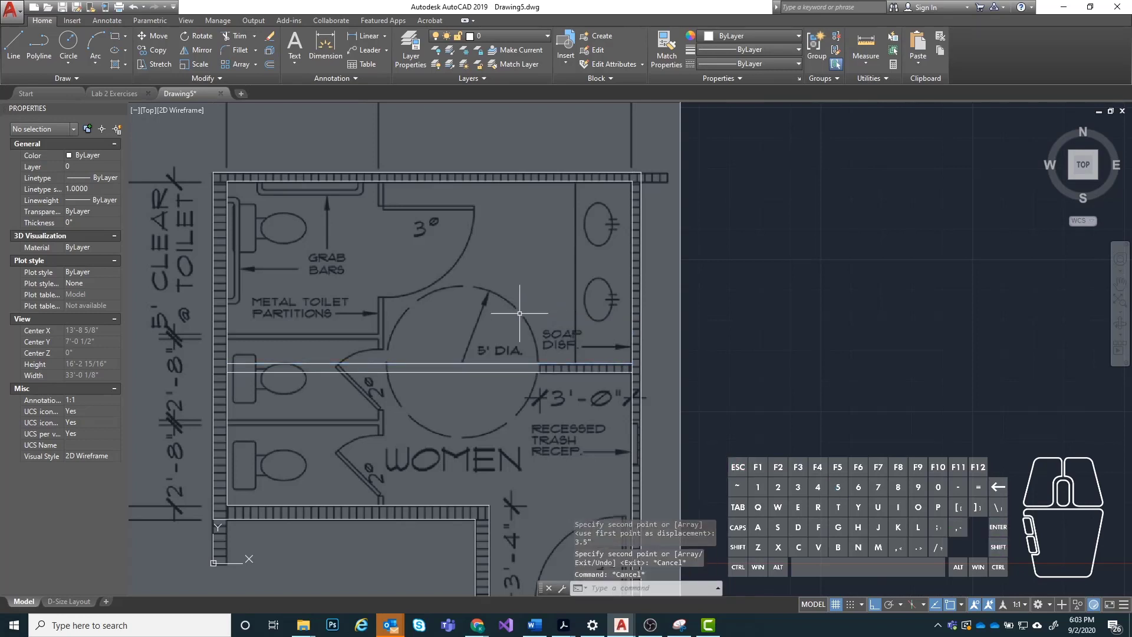
pyautogui.scroll(-3, 648, 307)
pyautogui.scroll(1, 589, 300)
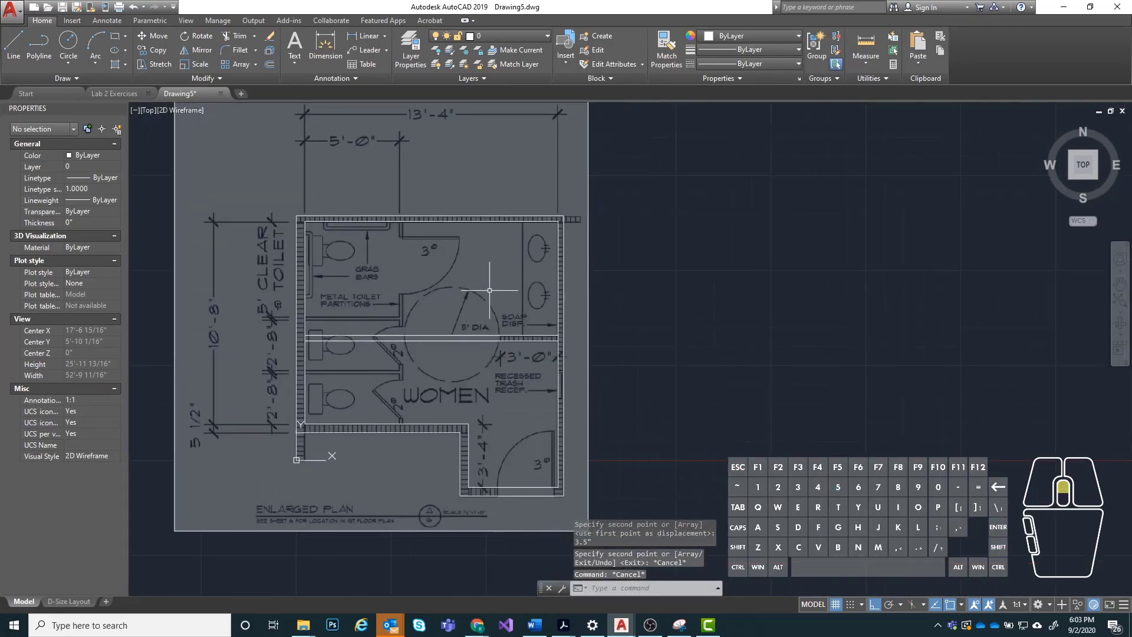
pyautogui.scroll(3, 471, 307)
pyautogui.scroll(-1, 506, 205)
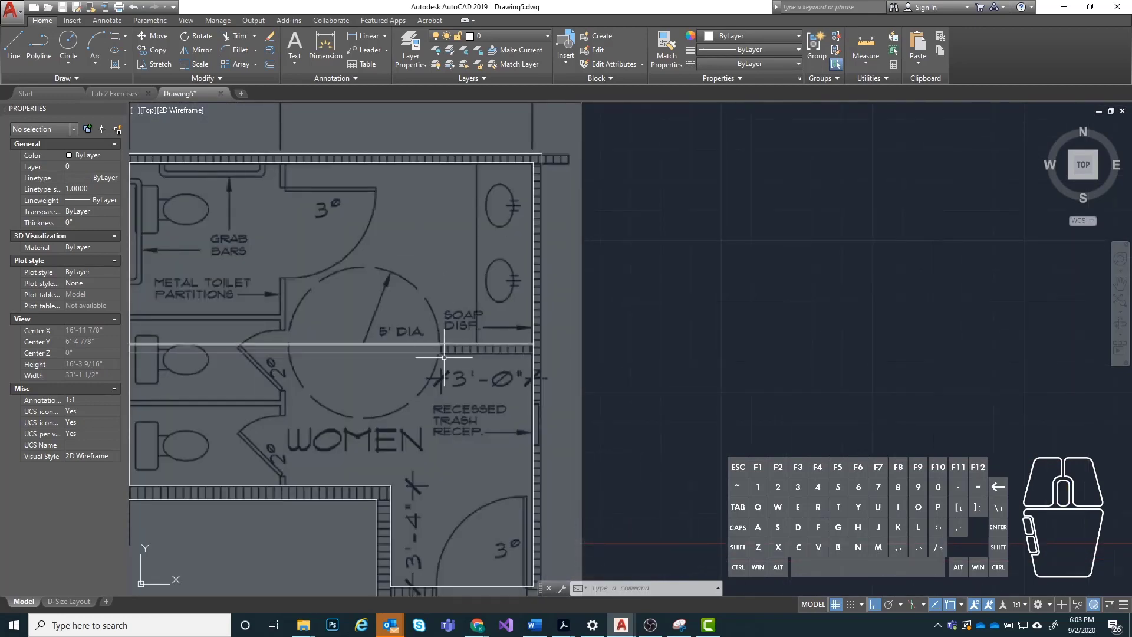
pyautogui.scroll(2, 427, 336)
pyautogui.scroll(-2, 484, 319)
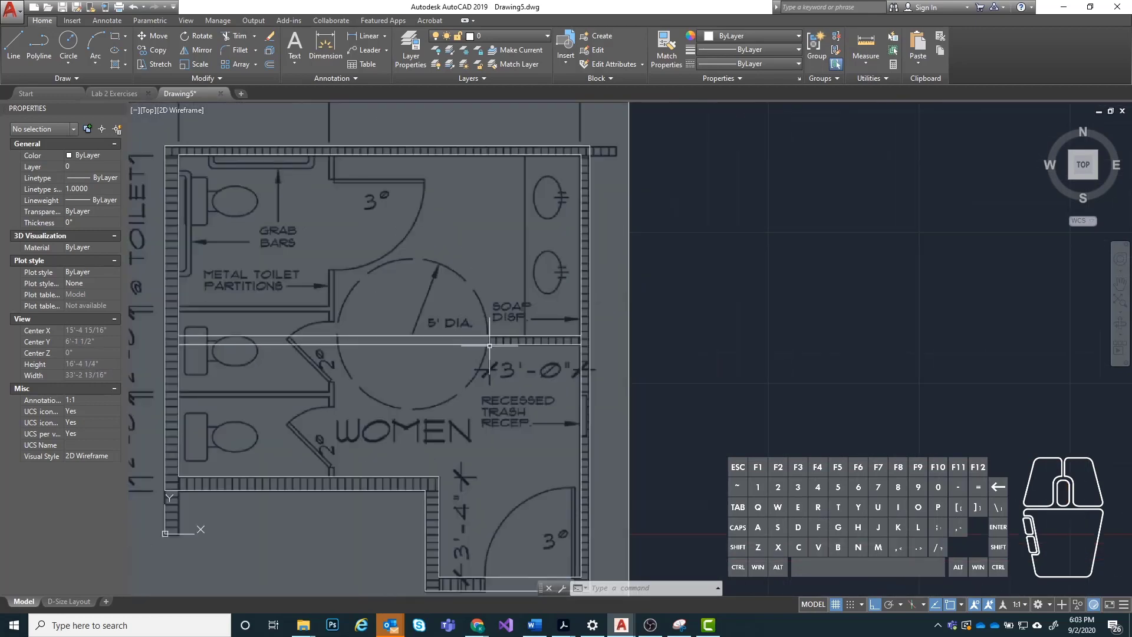
# Copy the inner face line of the room's right wall 3' to the left to form the short partition wall's end.
pyautogui.scroll(2, 485, 319)
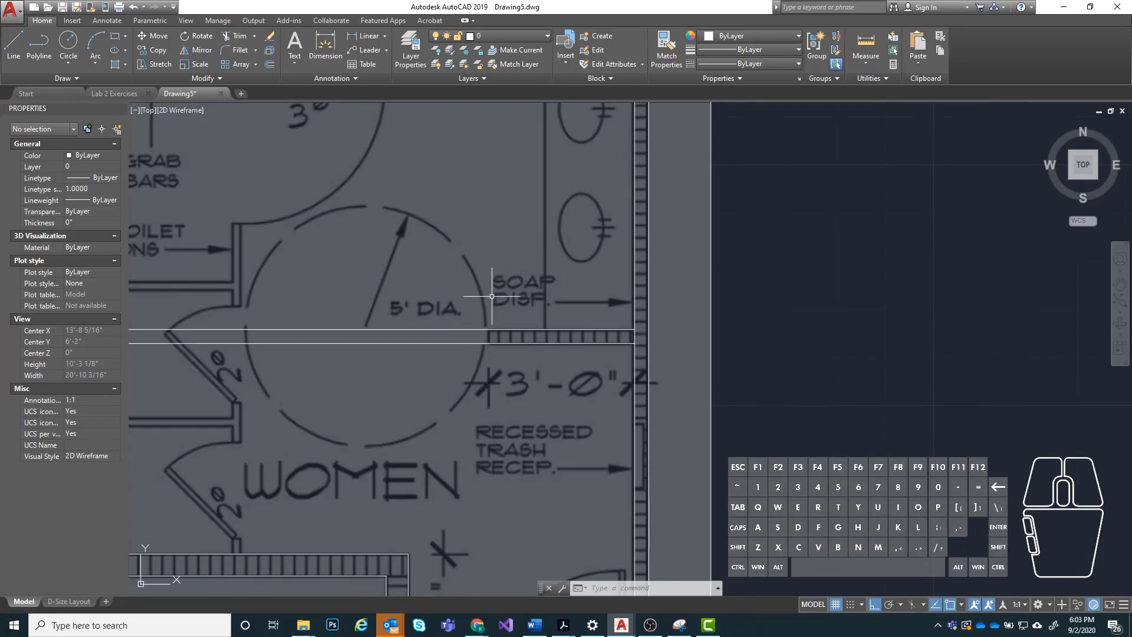
pyautogui.click(637, 378)
pyautogui.write('copy')
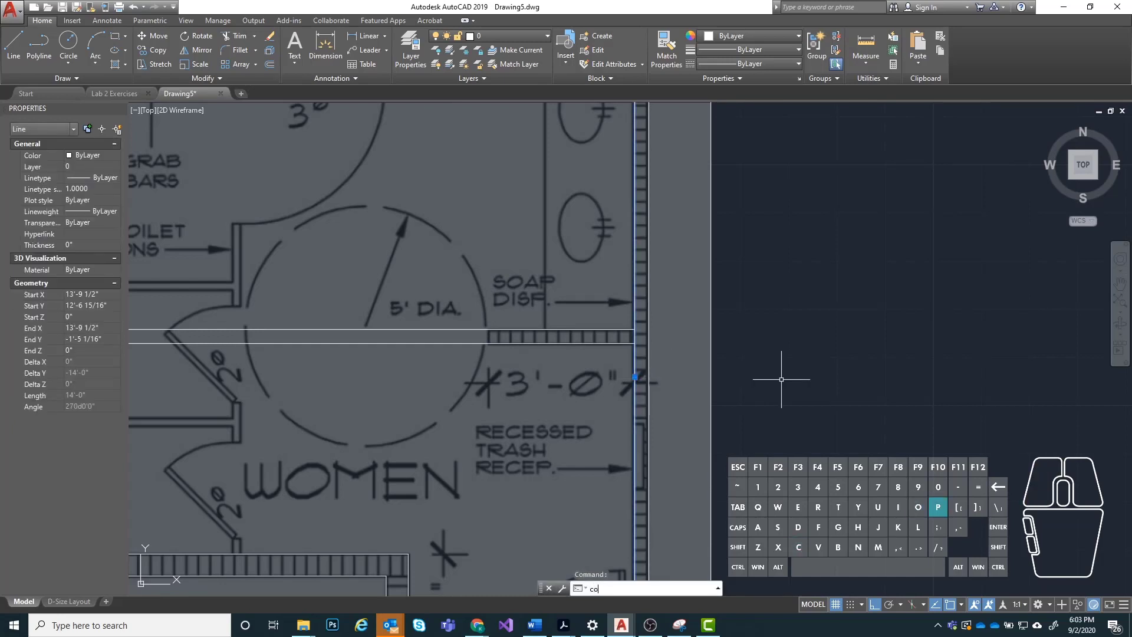
pyautogui.press('Return')
pyautogui.click(586, 413)
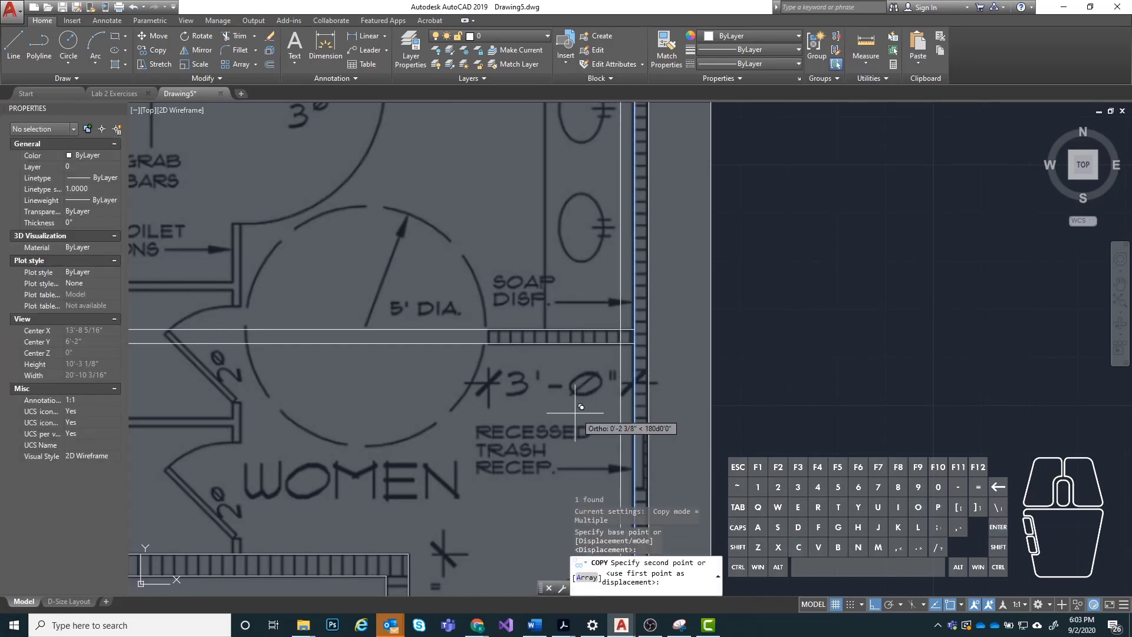
pyautogui.write("3'")
pyautogui.press('Return')
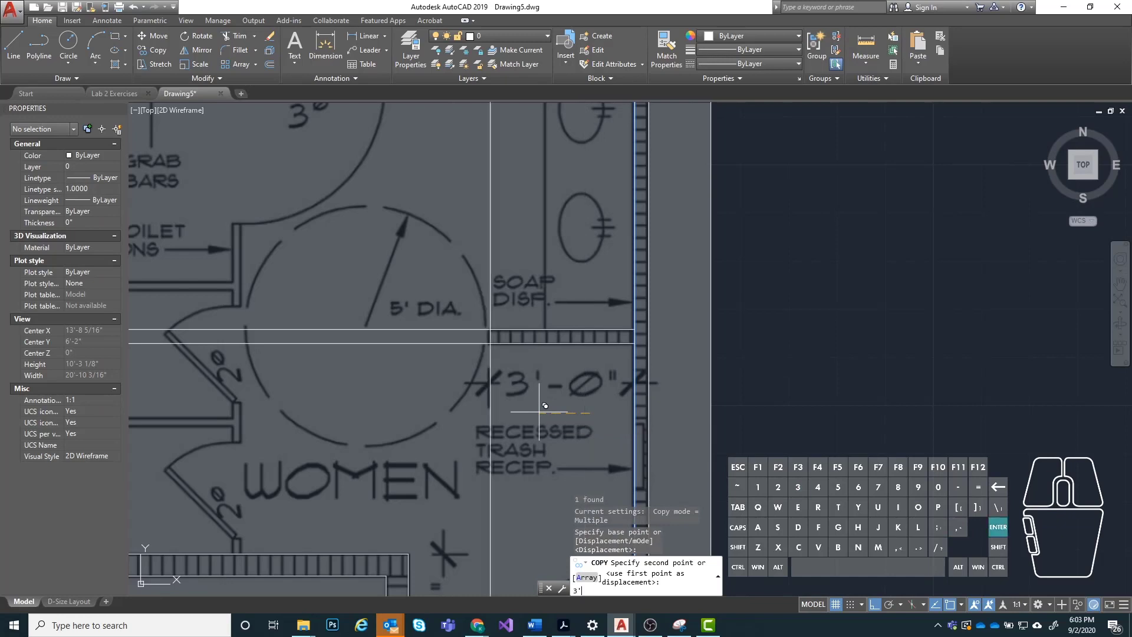
pyautogui.press('Escape')
# Trim the partition's face lines beyond its free end and the end line above and below the two faces, using all wall lines as cutting edges.
pyautogui.scroll(-3, 539, 412)
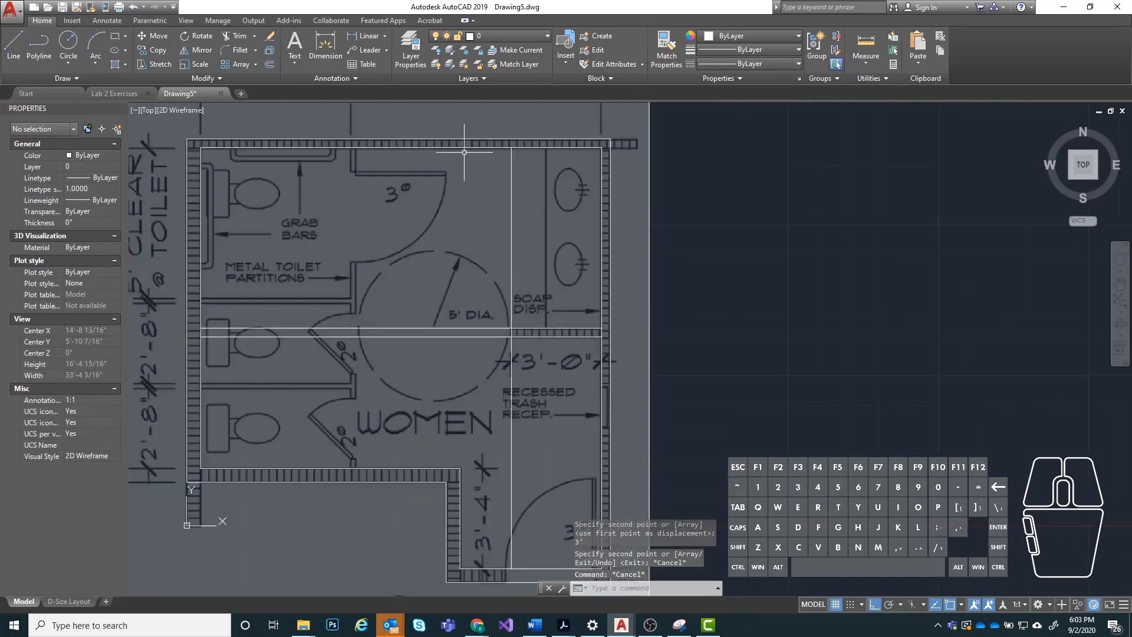
pyautogui.moveTo(575, 330); pyautogui.dragTo(595, 355, button='middle')
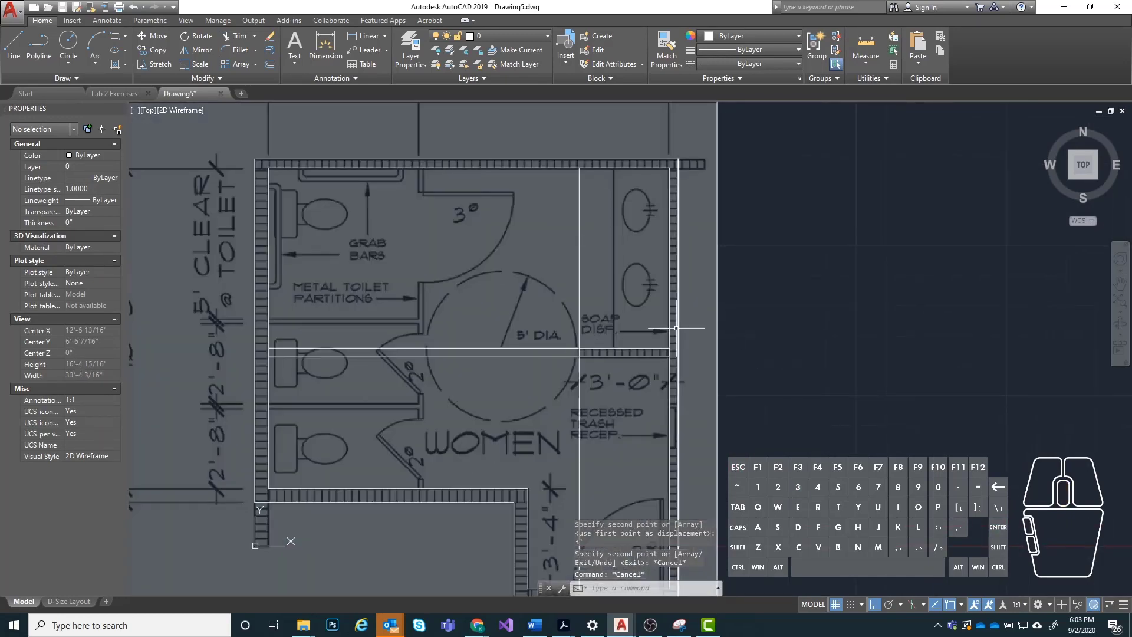
pyautogui.scroll(-2, 499, 229)
pyautogui.scroll(2, 648, 318)
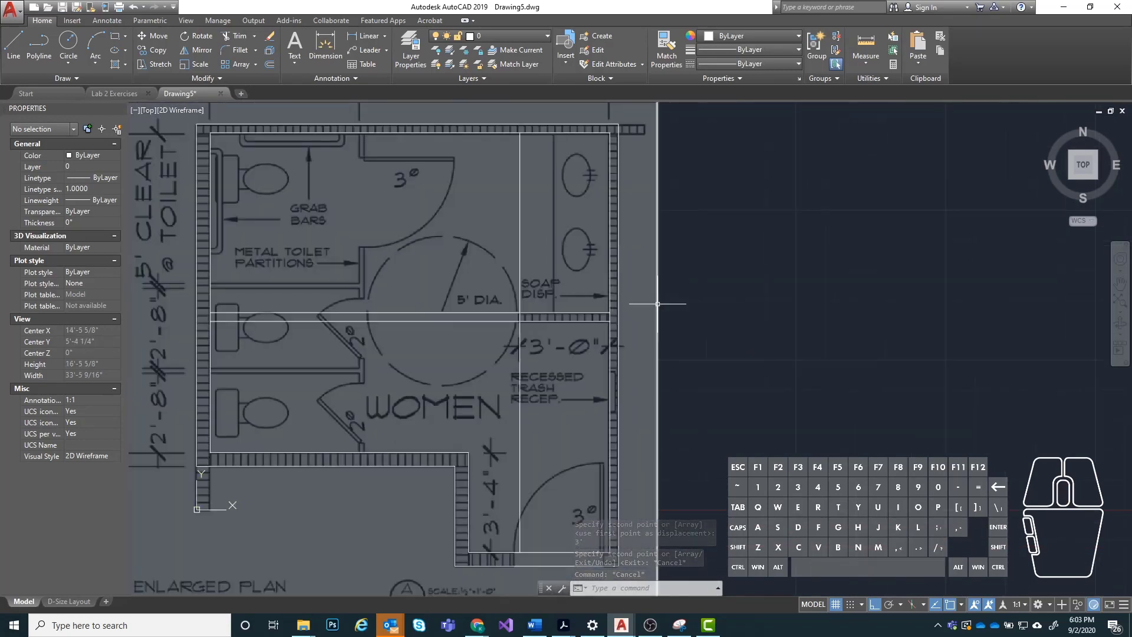
pyautogui.scroll(-2, 444, 277)
pyautogui.click(269, 164)
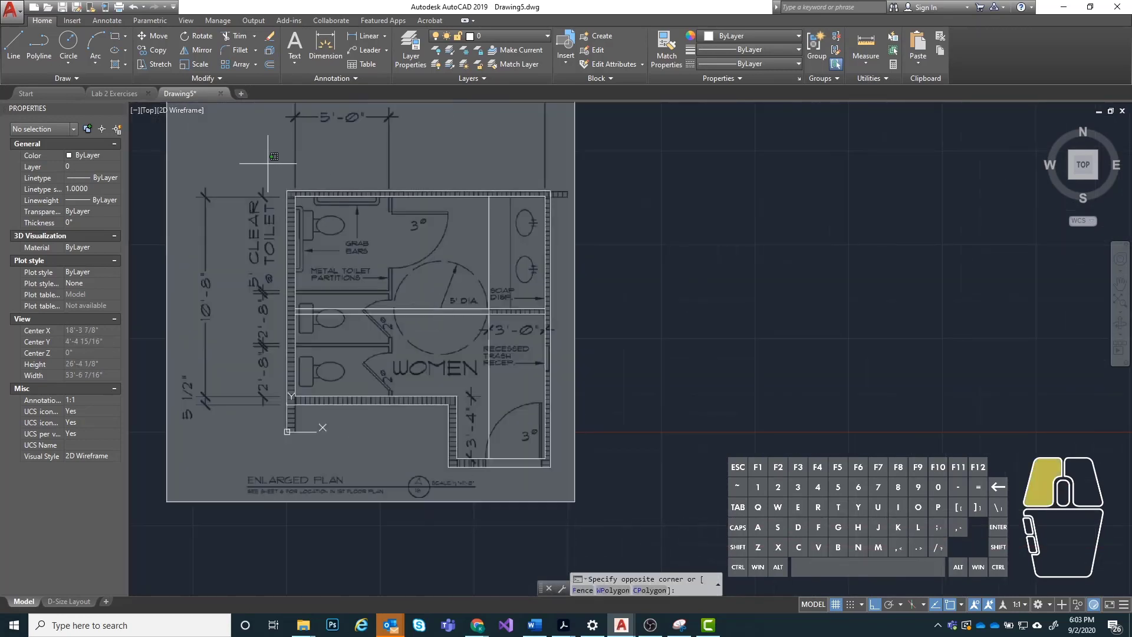
pyautogui.click(560, 470)
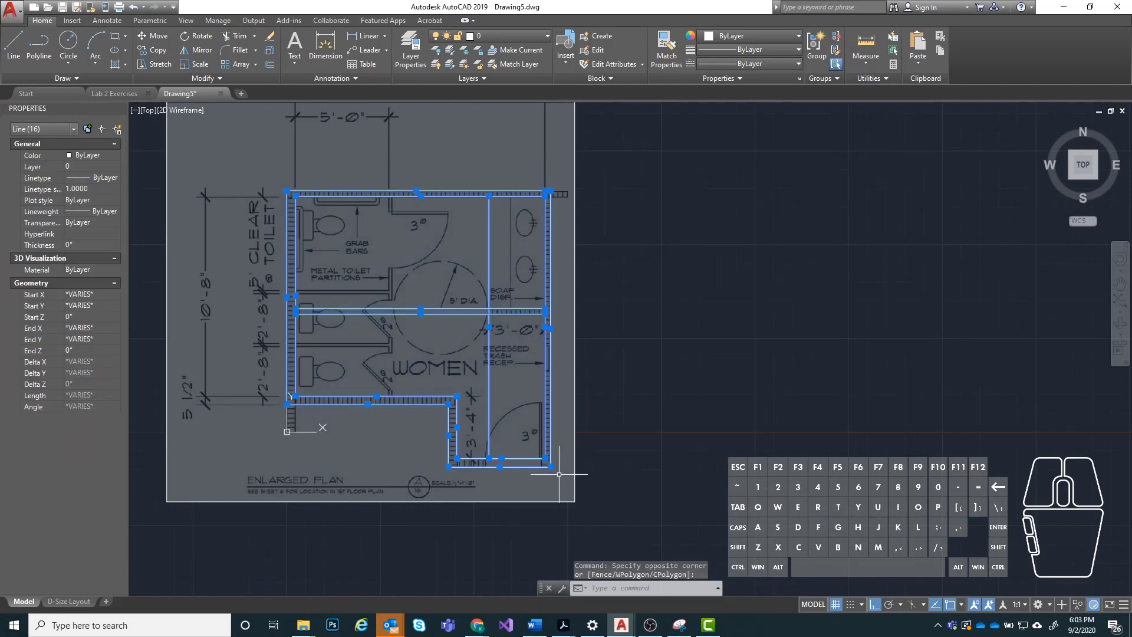
pyautogui.write('tr')
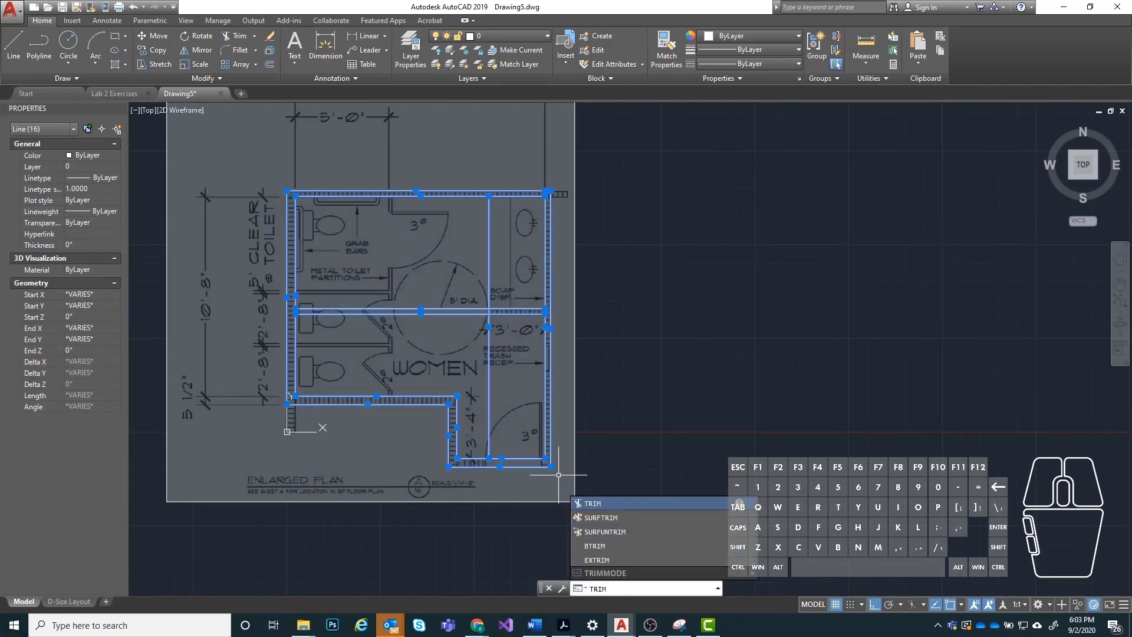
pyautogui.press('Return')
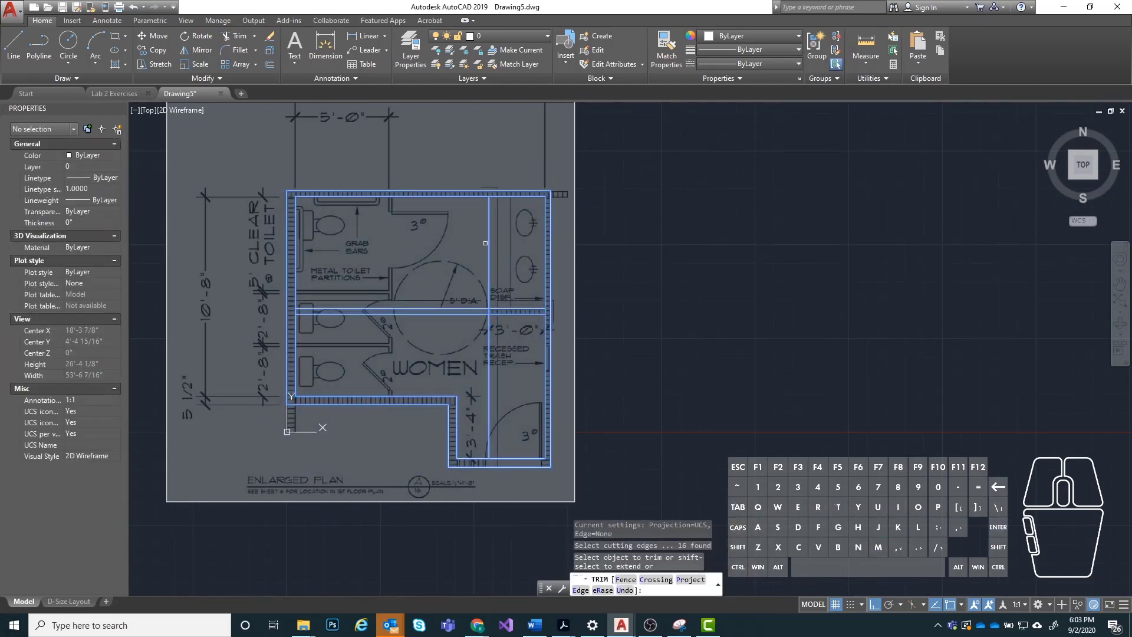
pyautogui.scroll(4, 485, 243)
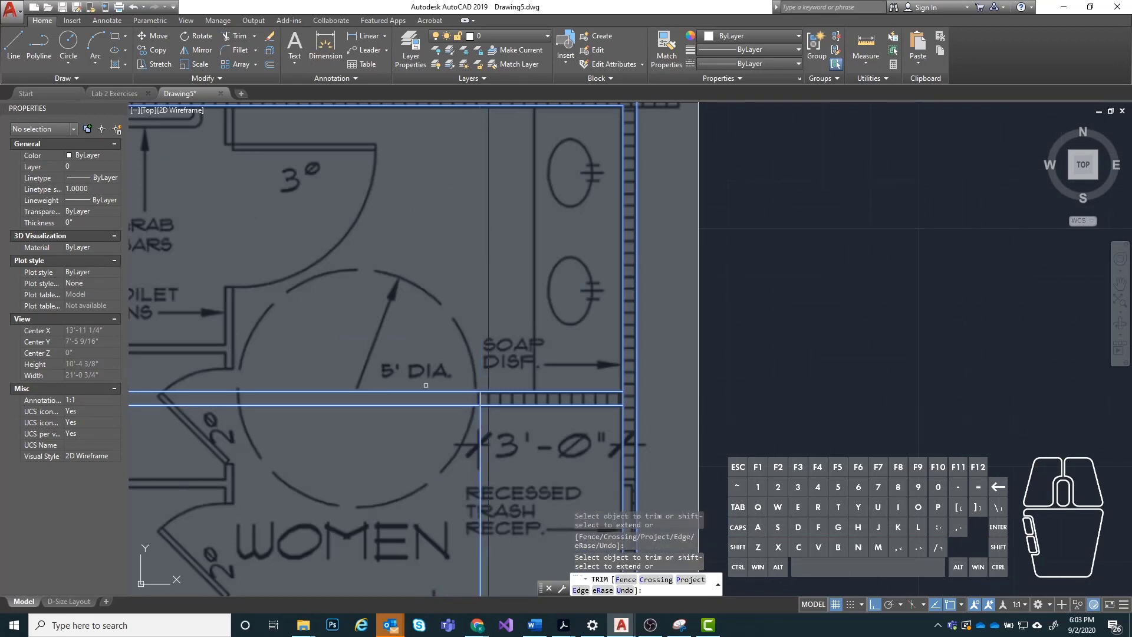
pyautogui.click(425, 389)
pyautogui.click(427, 405)
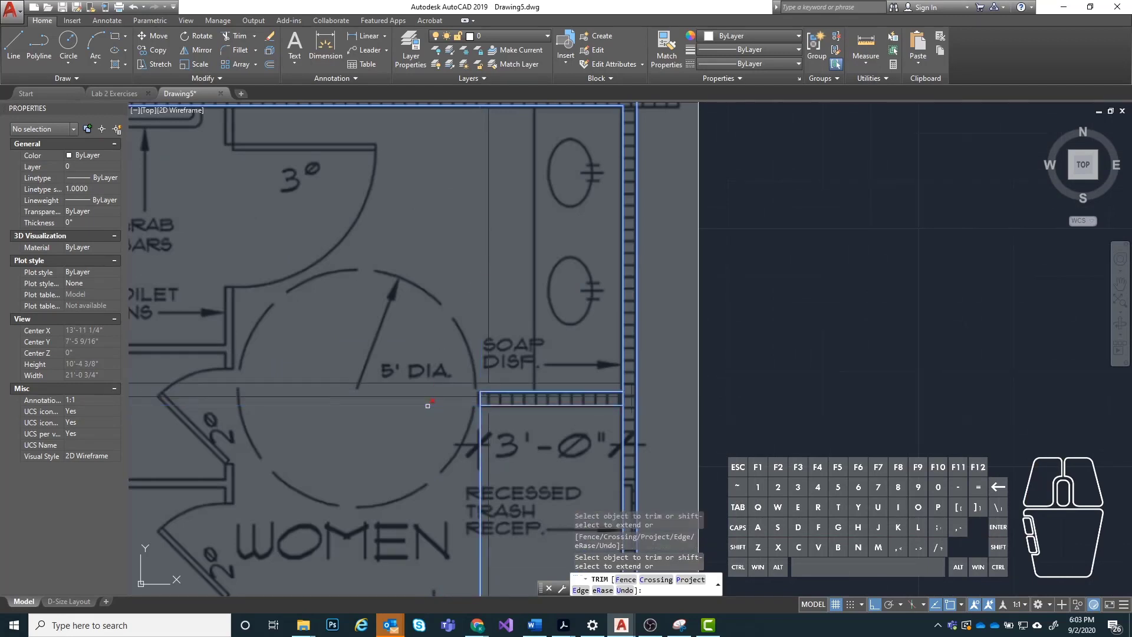
pyautogui.click(480, 429)
# Trim the right wall's inner line between the partition's two faces to open the wall junction.
pyautogui.moveTo(717, 433); pyautogui.dragTo(646, 389, button='middle')
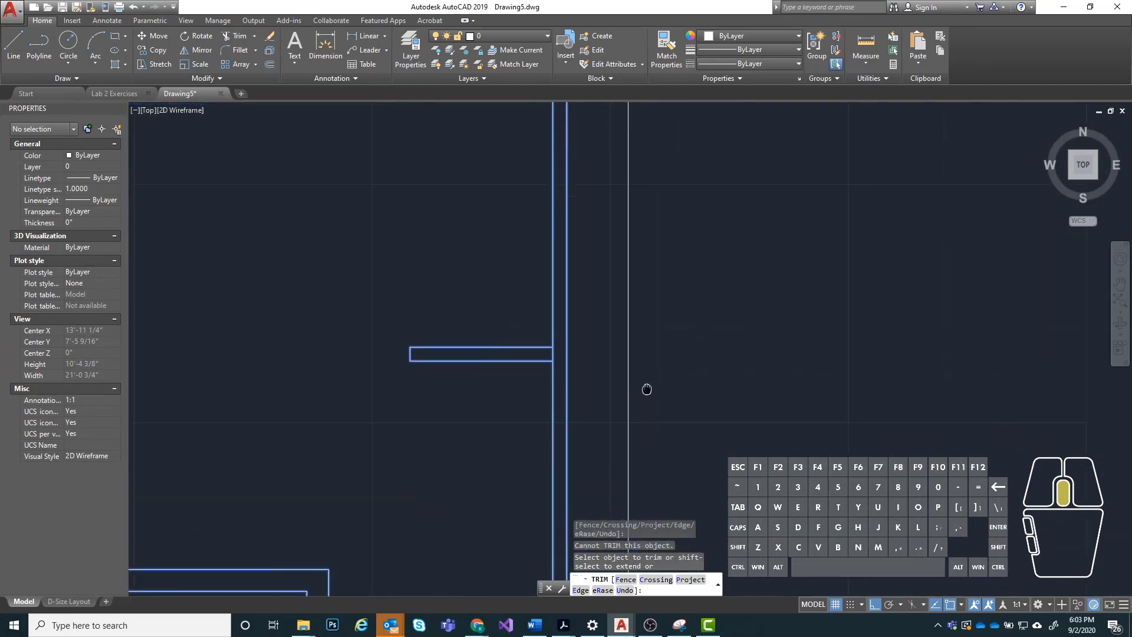
pyautogui.scroll(4, 551, 357)
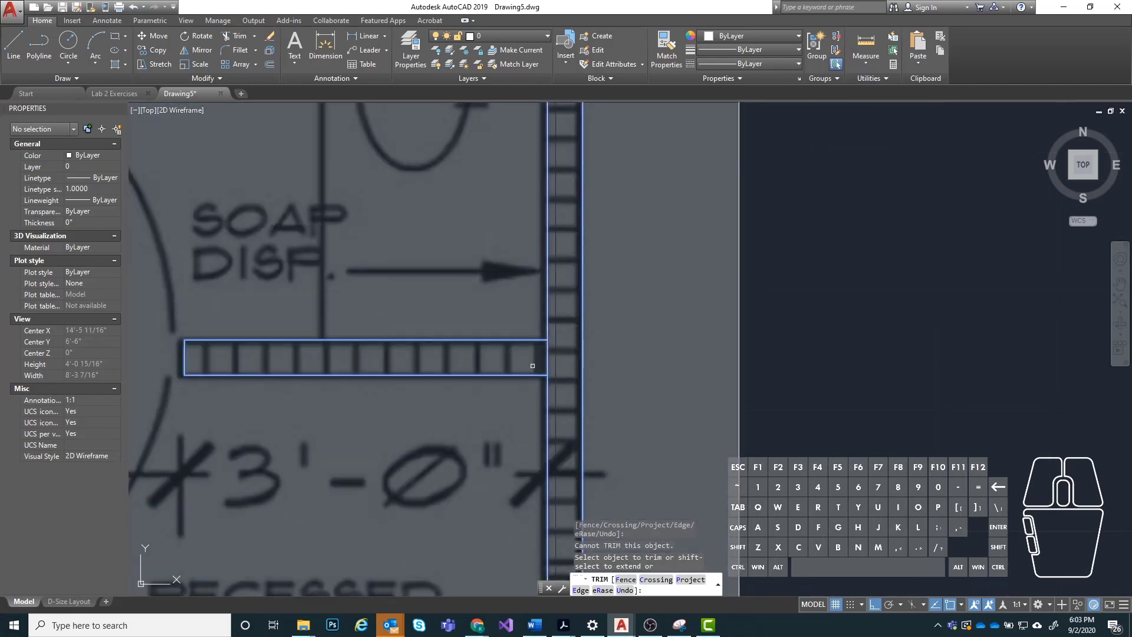
pyautogui.click(545, 378)
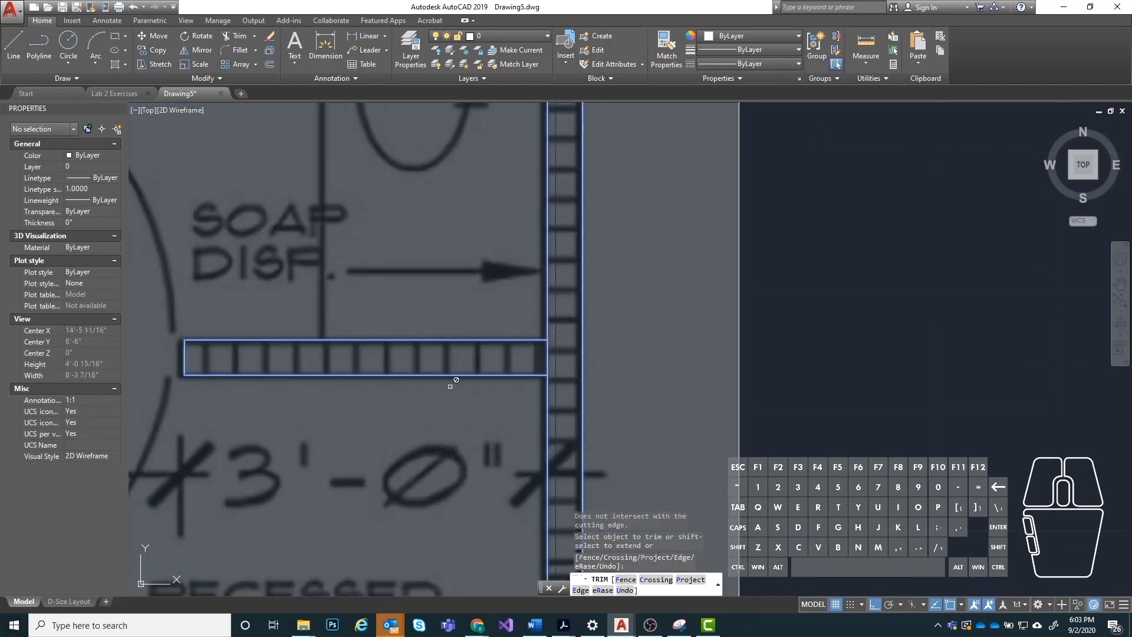
pyautogui.click(547, 352)
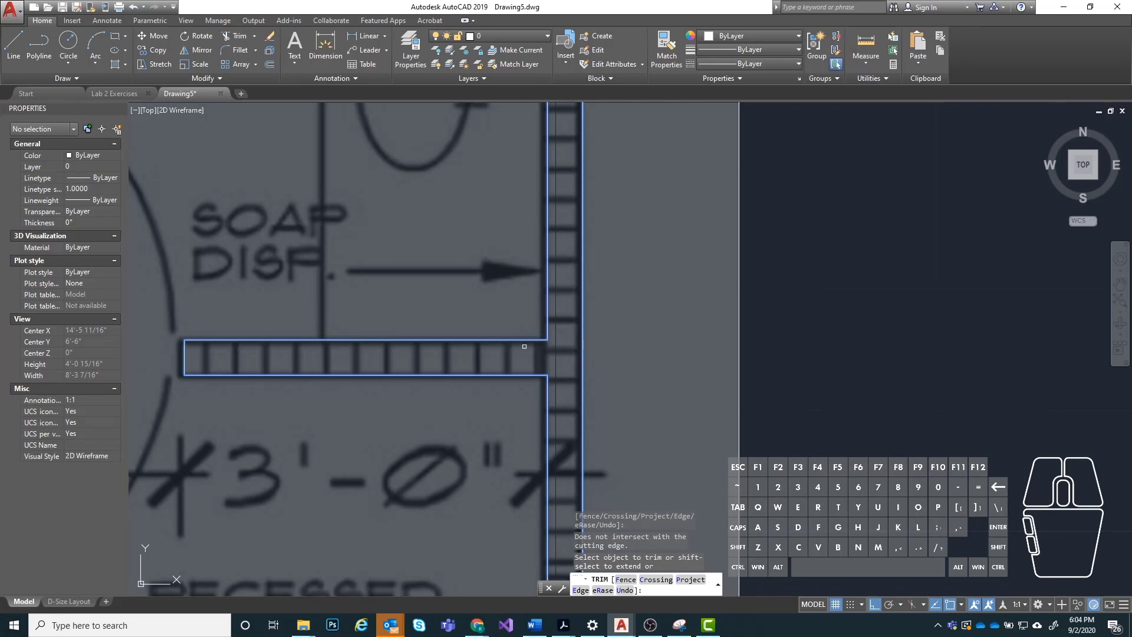
pyautogui.press('Escape')
# Examine the 3' entry door opening and its jambs at the room's lower-right corner on the underlay plan.
pyautogui.scroll(-5, 662, 328)
pyautogui.scroll(-2, 394, 260)
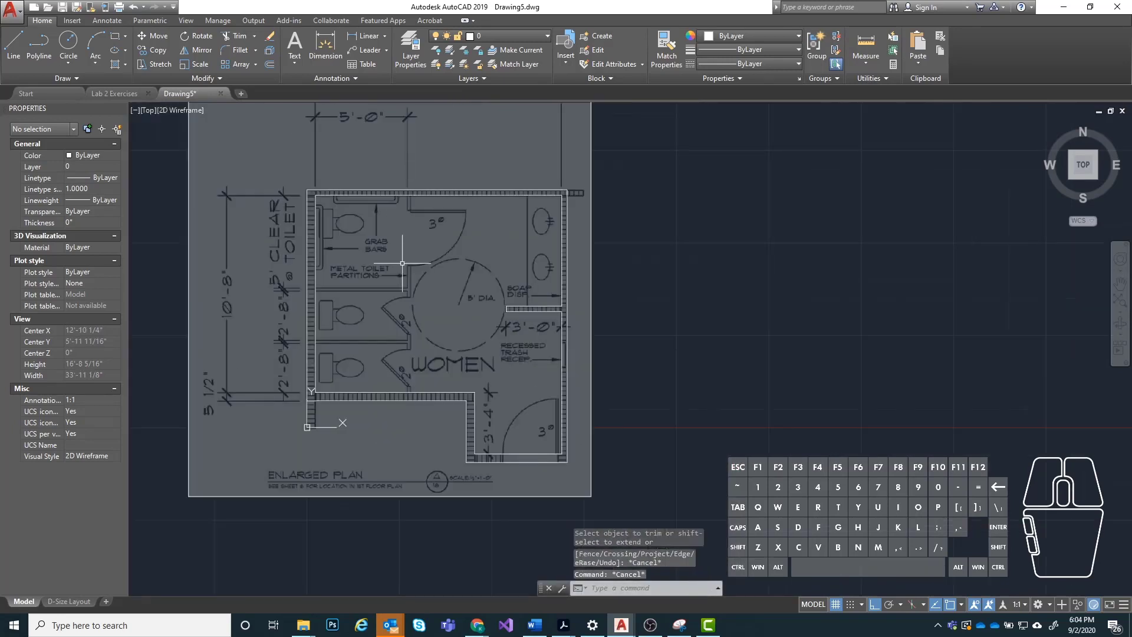
pyautogui.moveTo(394, 260)
pyautogui.mouseDown(button='middle')
pyautogui.moveTo(297, 301)
pyautogui.moveTo(322, 275)
pyautogui.mouseUp(button='middle')
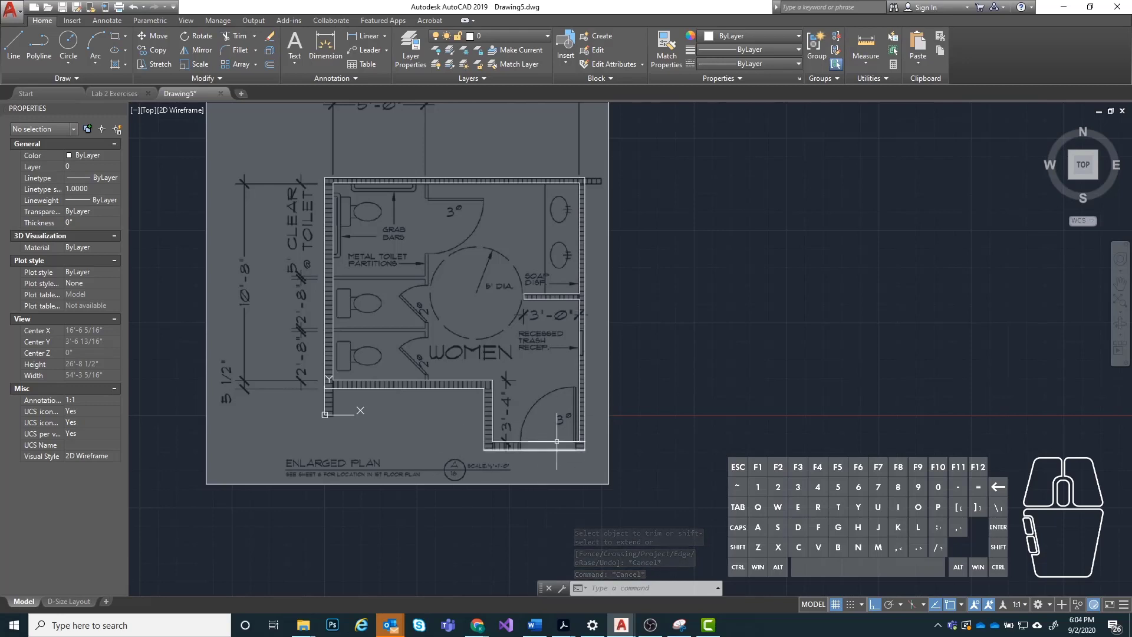
pyautogui.scroll(4, 557, 439)
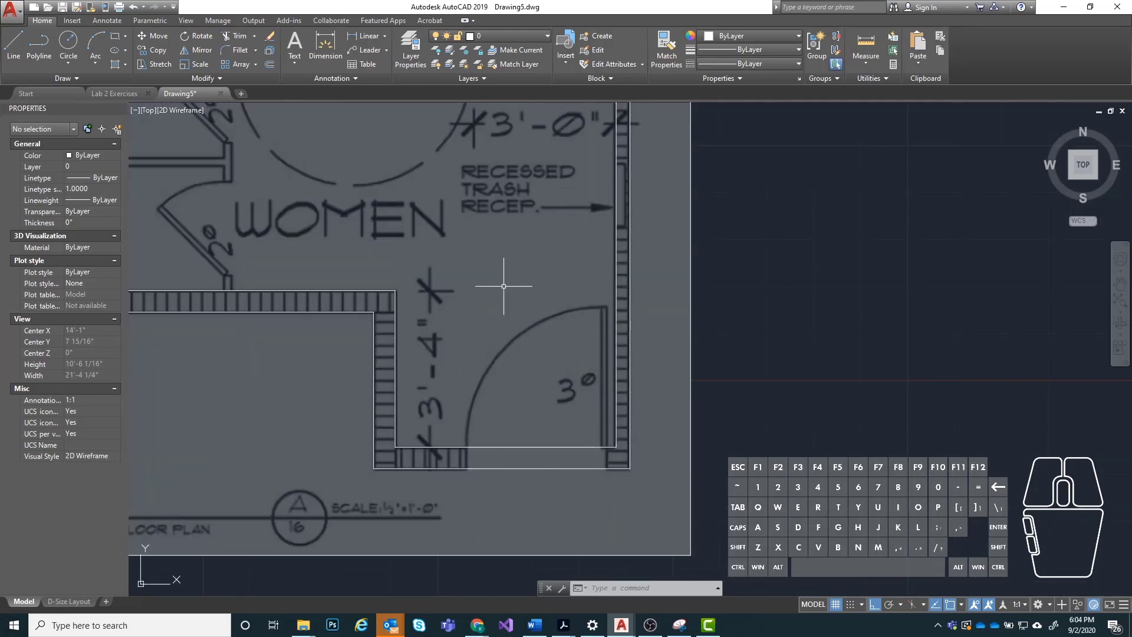
pyautogui.moveTo(477, 407); pyautogui.dragTo(552, 403, button='middle')
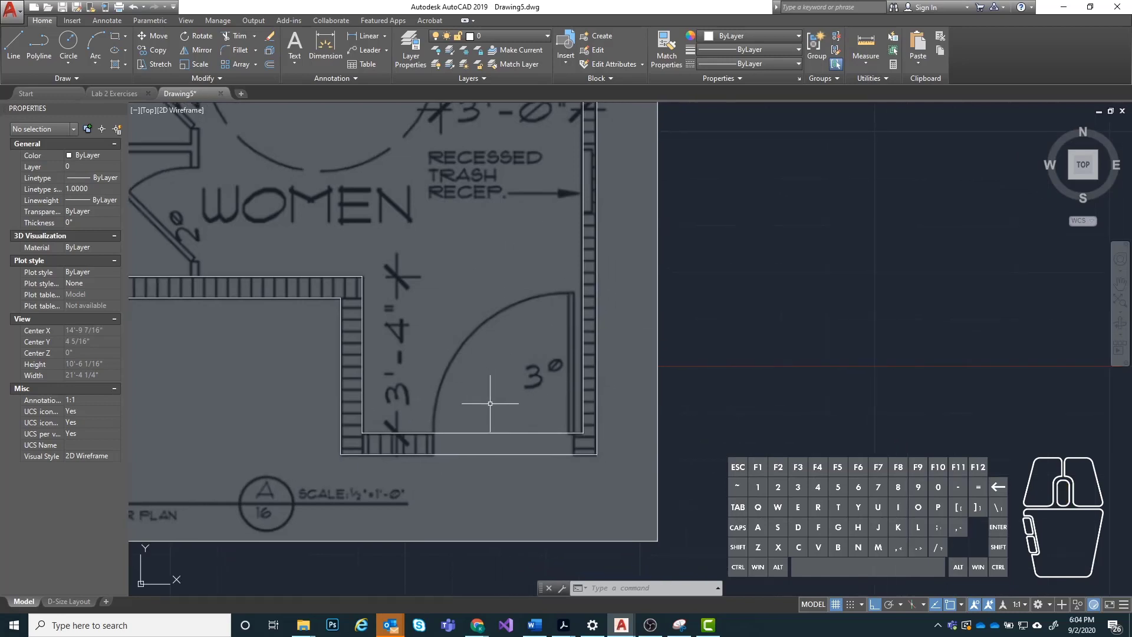
pyautogui.scroll(2, 536, 380)
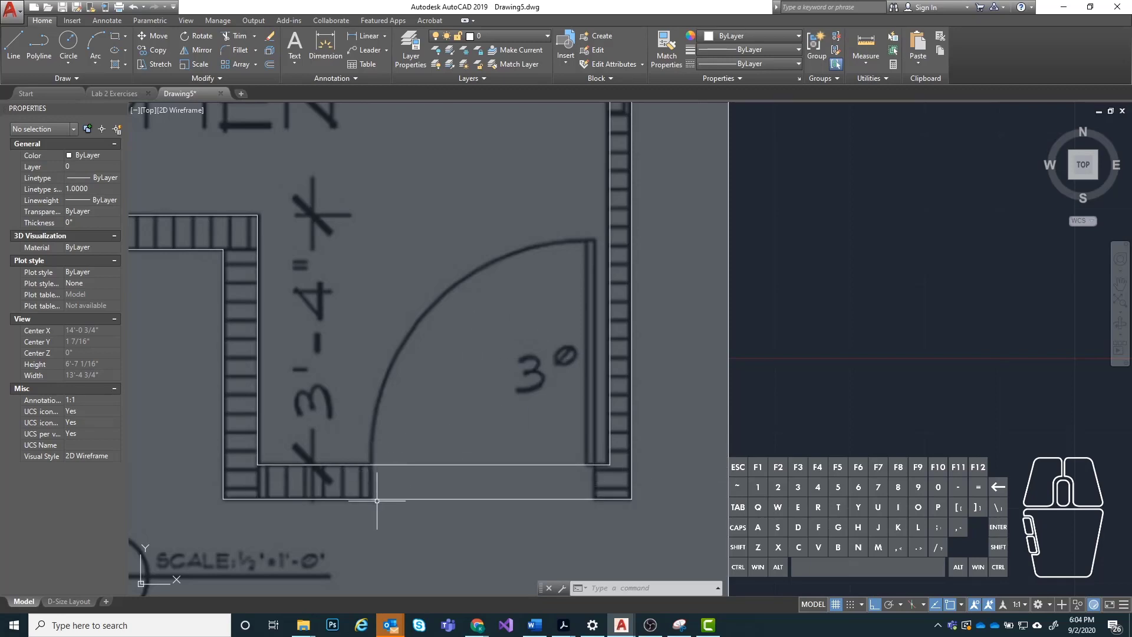
pyautogui.moveTo(618, 420); pyautogui.dragTo(596, 411, button='middle')
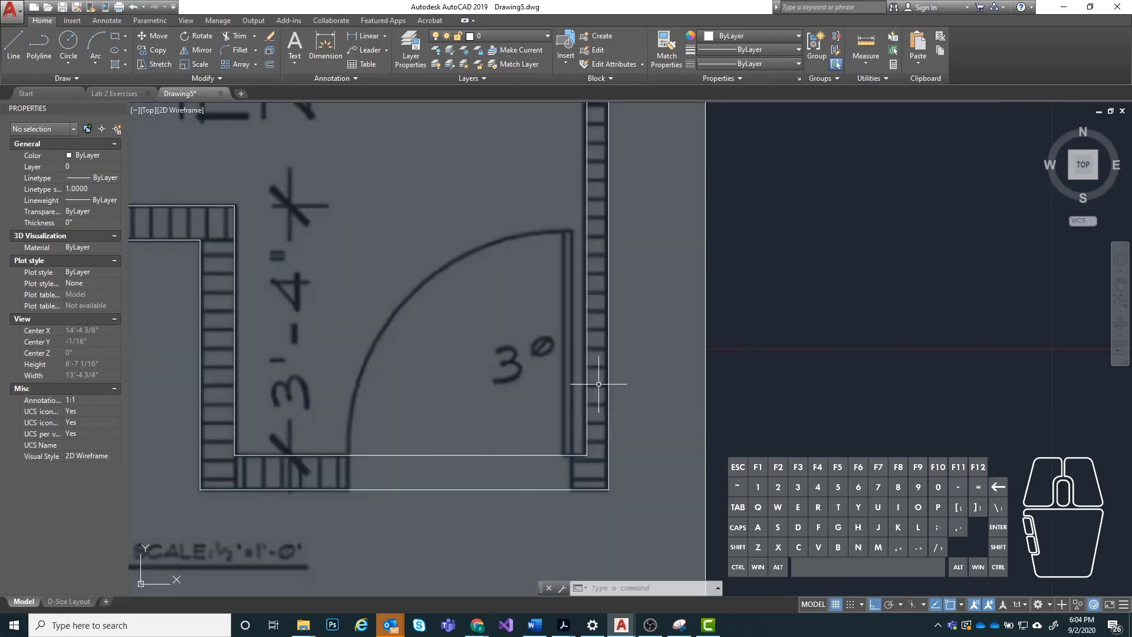
pyautogui.scroll(-2, 593, 385)
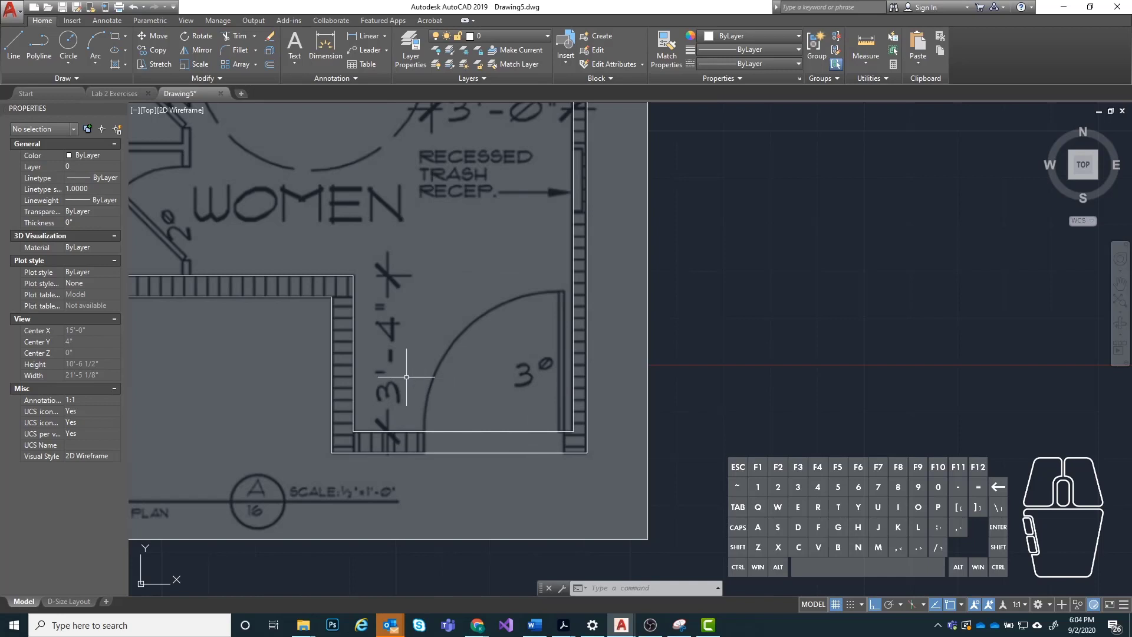
pyautogui.scroll(4, 578, 420)
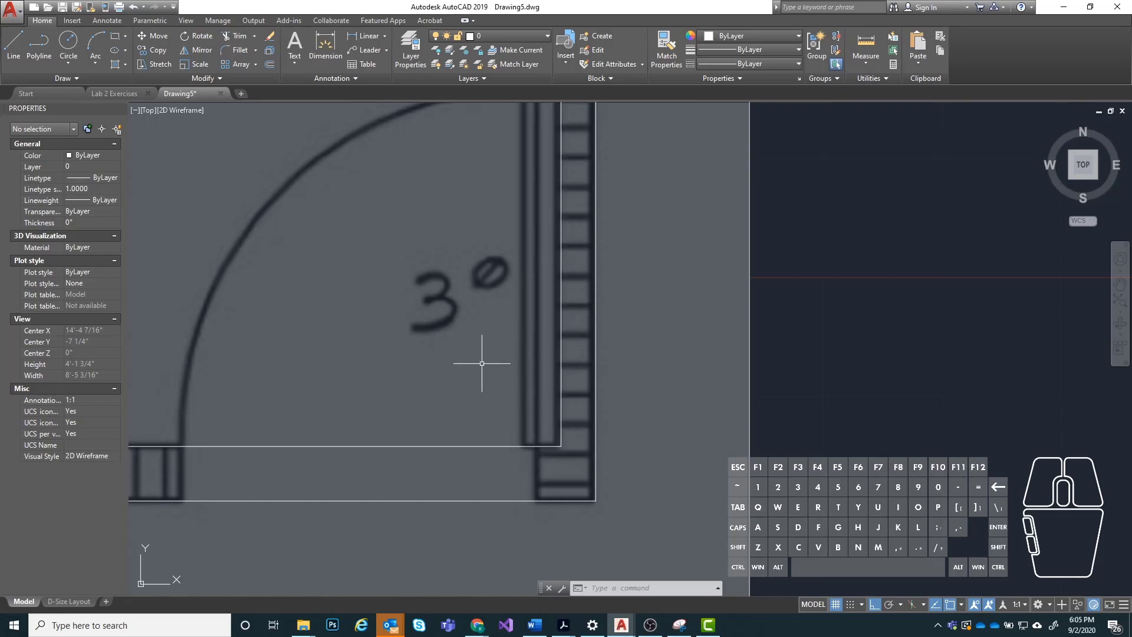
# Measure from the room's inner lower-right corner leftward to the edge of the entry door opening.
pyautogui.click(867, 41)
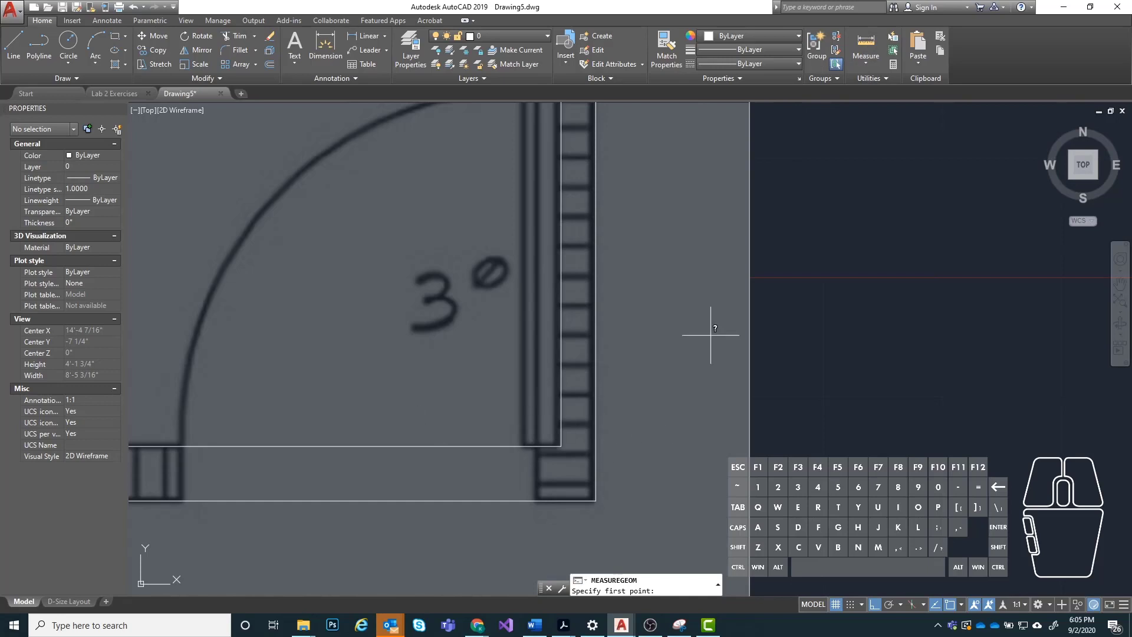
pyautogui.click(561, 446)
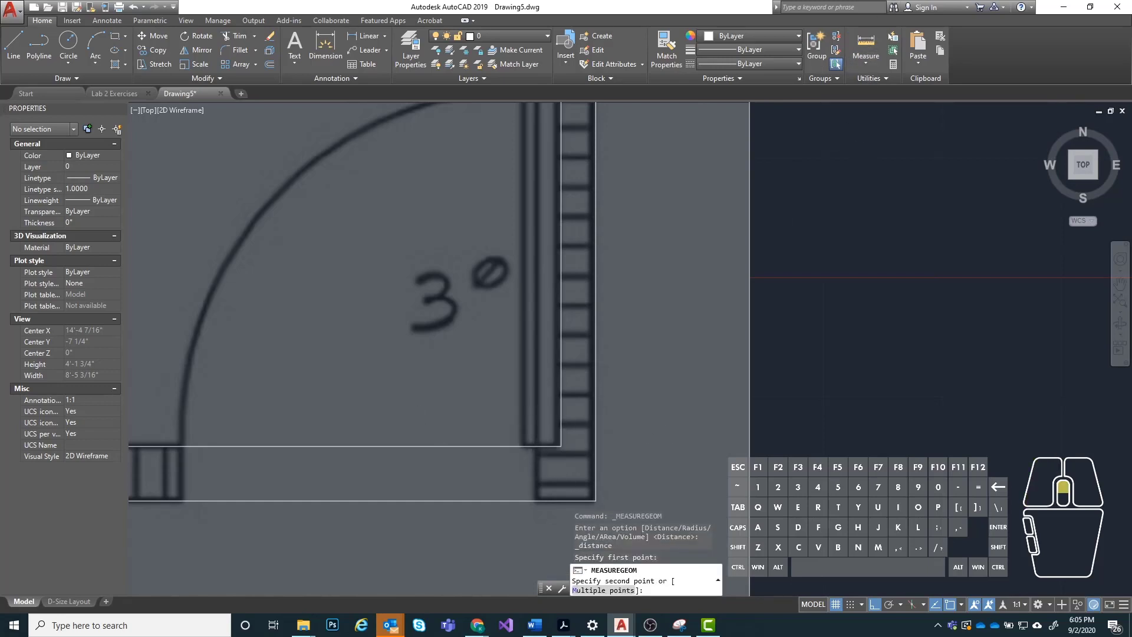
pyautogui.scroll(3, 541, 450)
pyautogui.scroll(3, 532, 444)
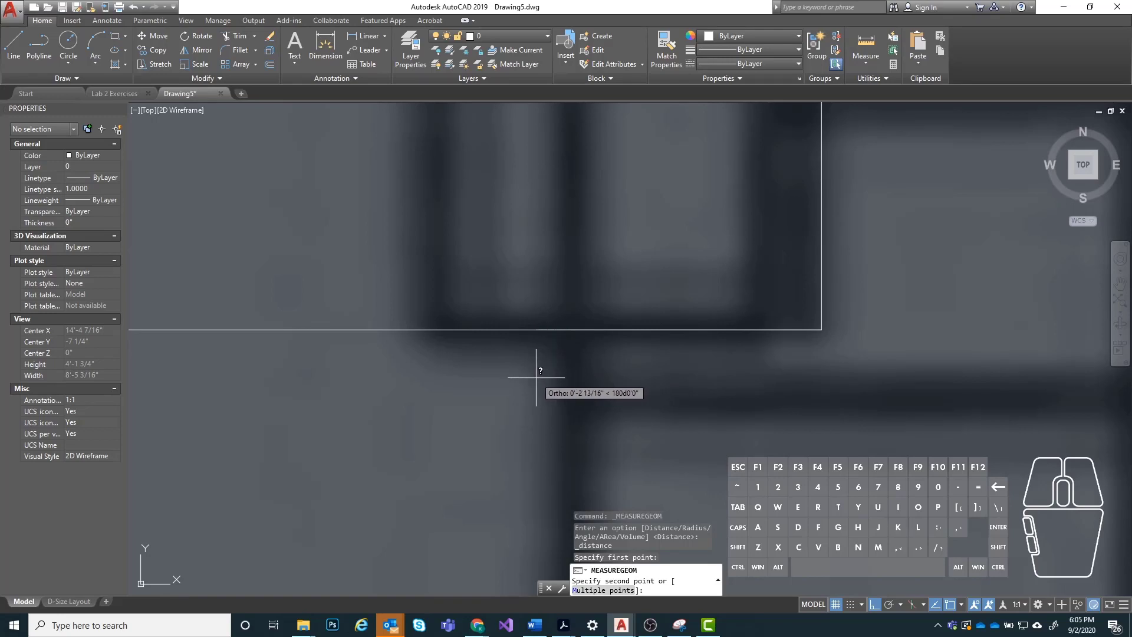
pyautogui.scroll(5, 543, 380)
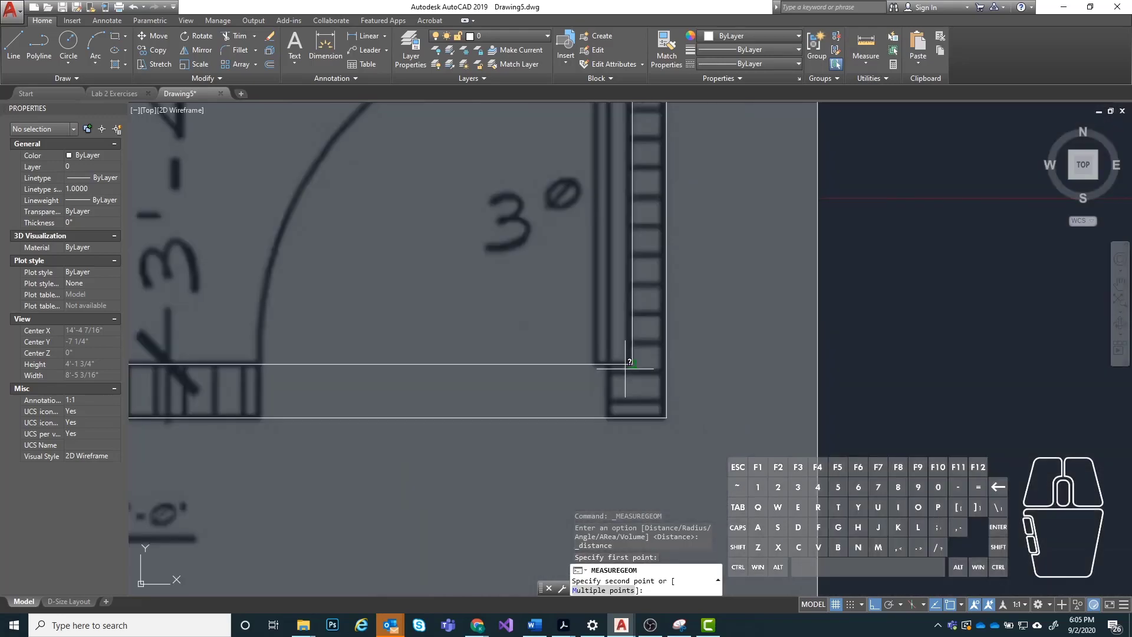
pyautogui.scroll(-3, 626, 363)
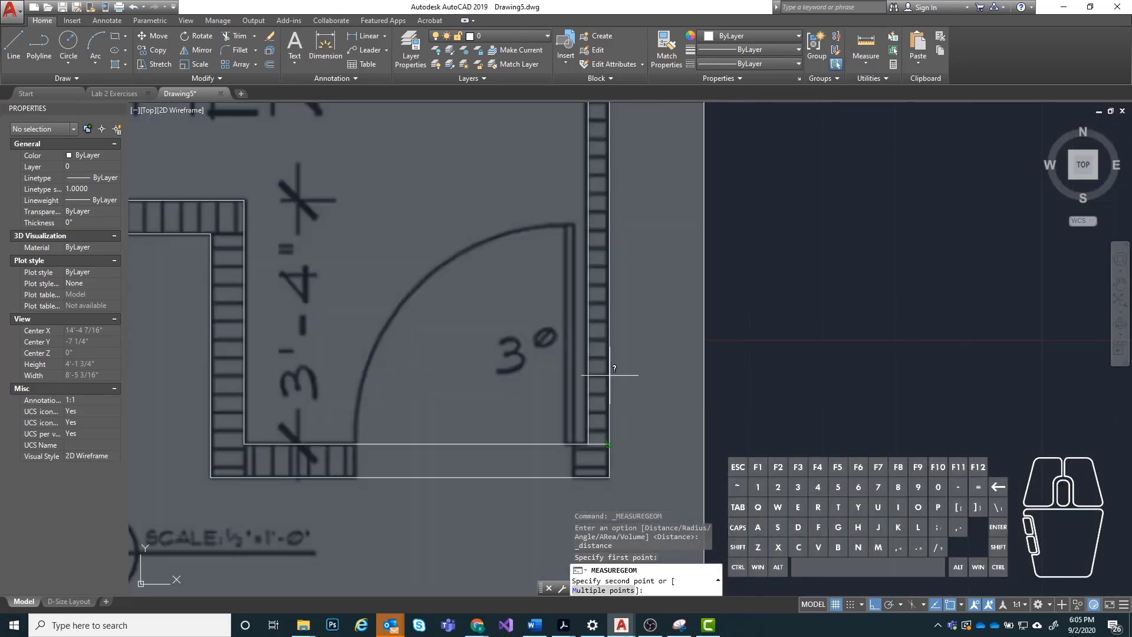
pyautogui.press('Escape')
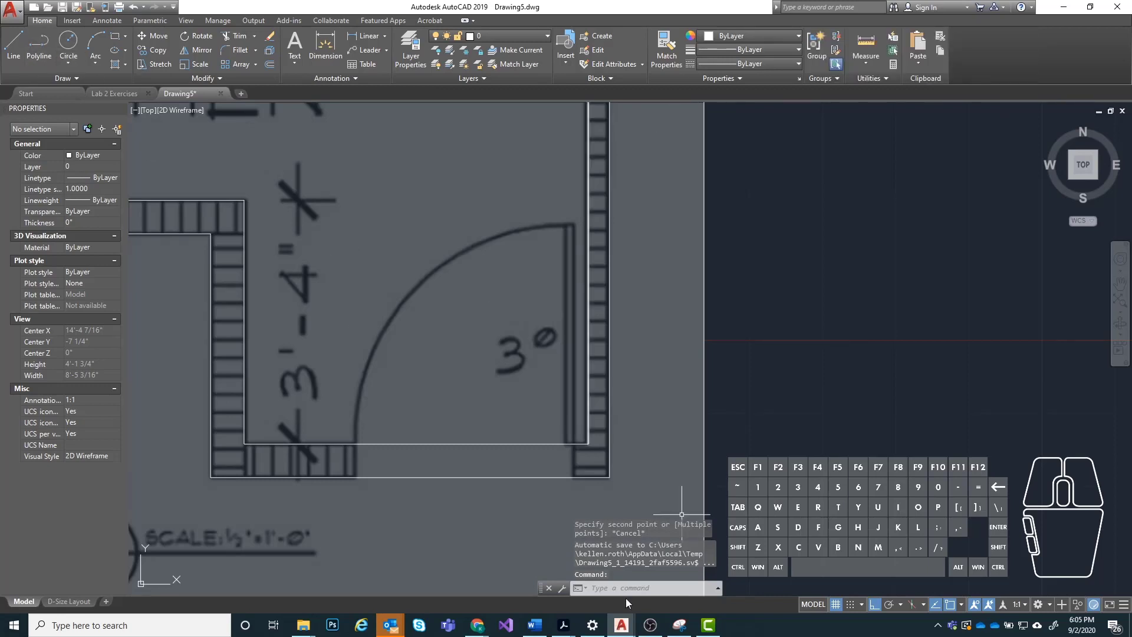
# Copy the right wall's inner line 2.5" to the left to mark the entry door's right jamb.
pyautogui.moveTo(610, 438); pyautogui.dragTo(649, 390, button='middle')
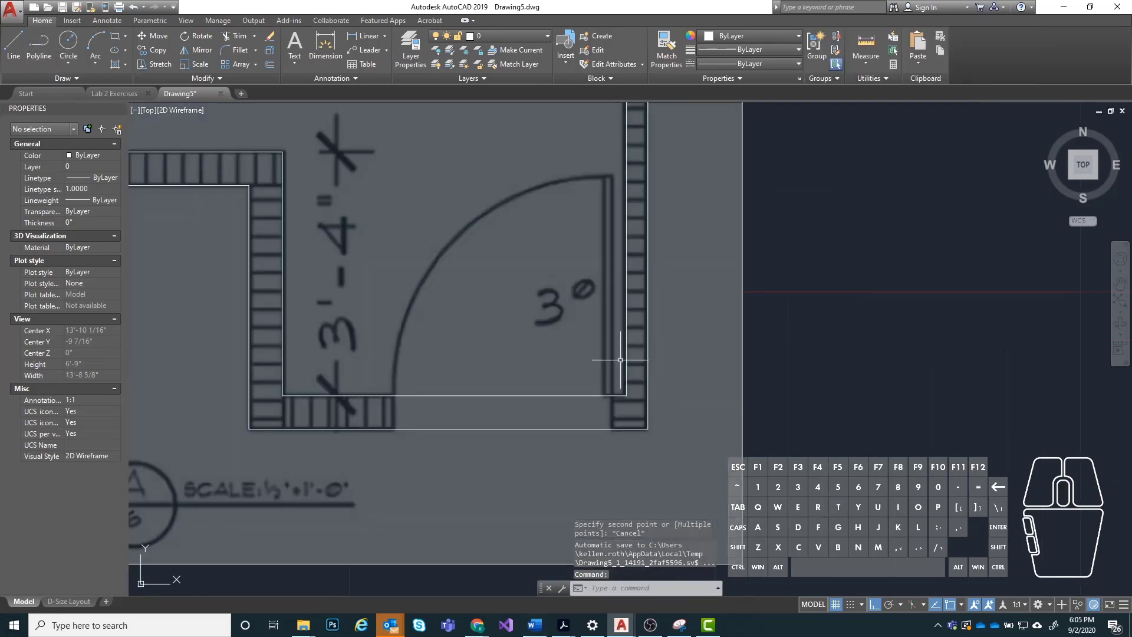
pyautogui.click(626, 371)
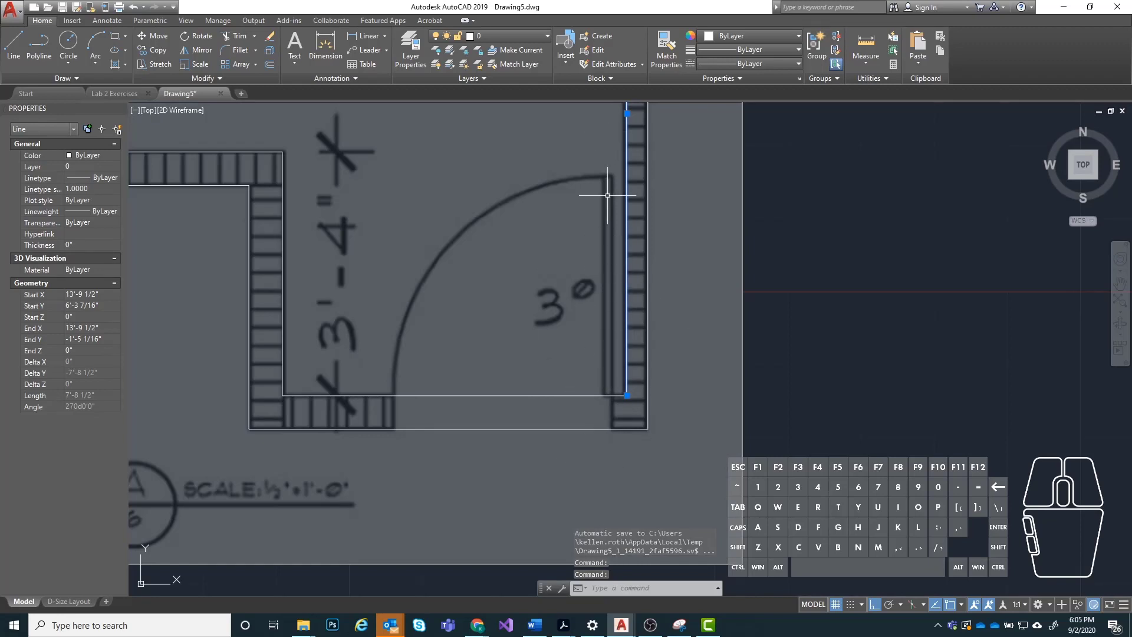
pyautogui.scroll(-2, 607, 195)
pyautogui.scroll(2, 599, 131)
pyautogui.scroll(5, 607, 392)
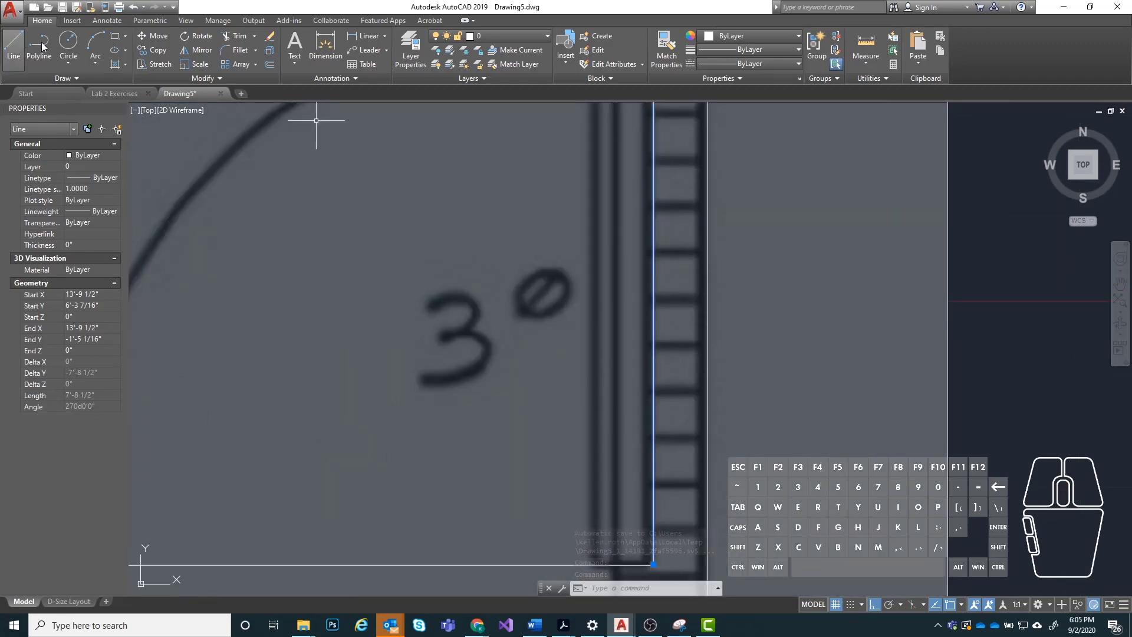
pyautogui.write('co')
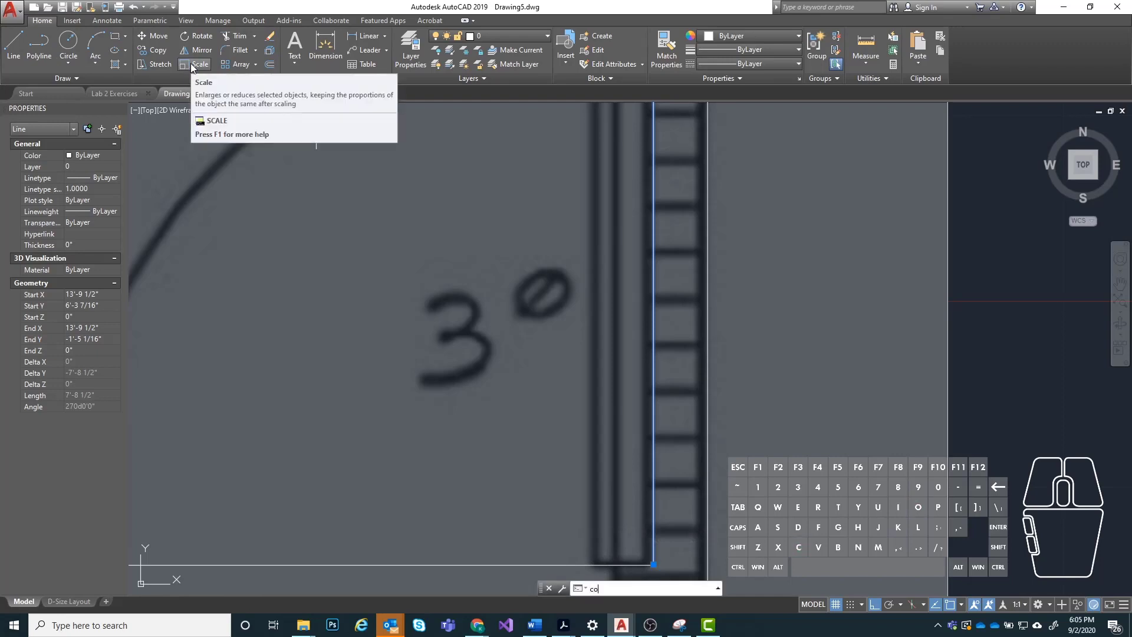
pyautogui.write('py')
pyautogui.press('Return')
pyautogui.scroll(-3, 628, 312)
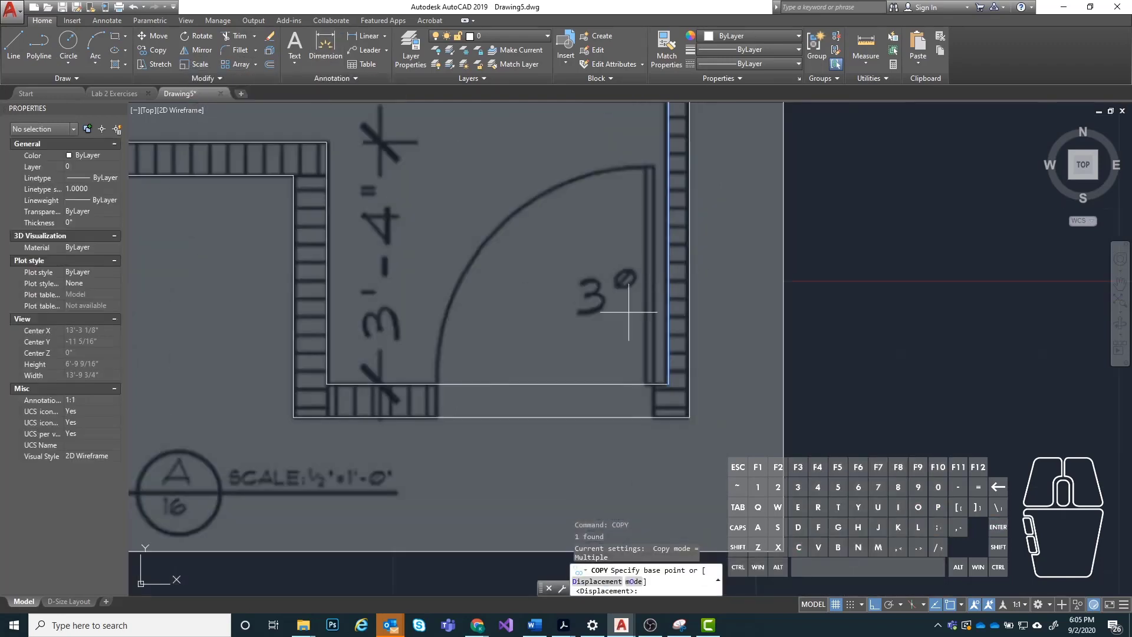
pyautogui.click(635, 335)
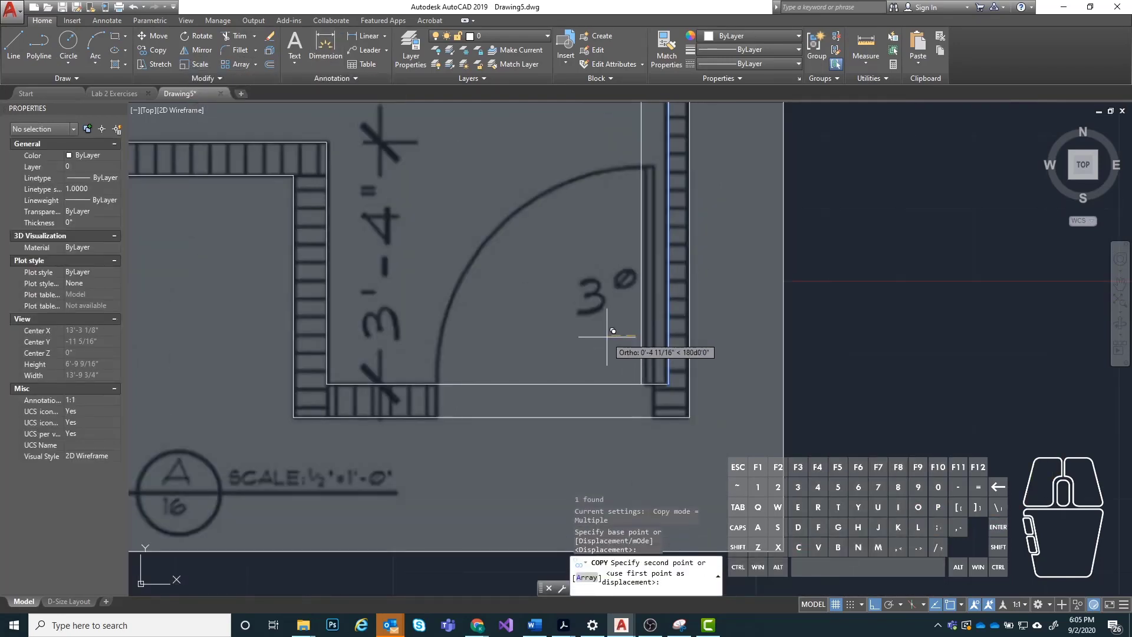
pyautogui.write('2.5"')
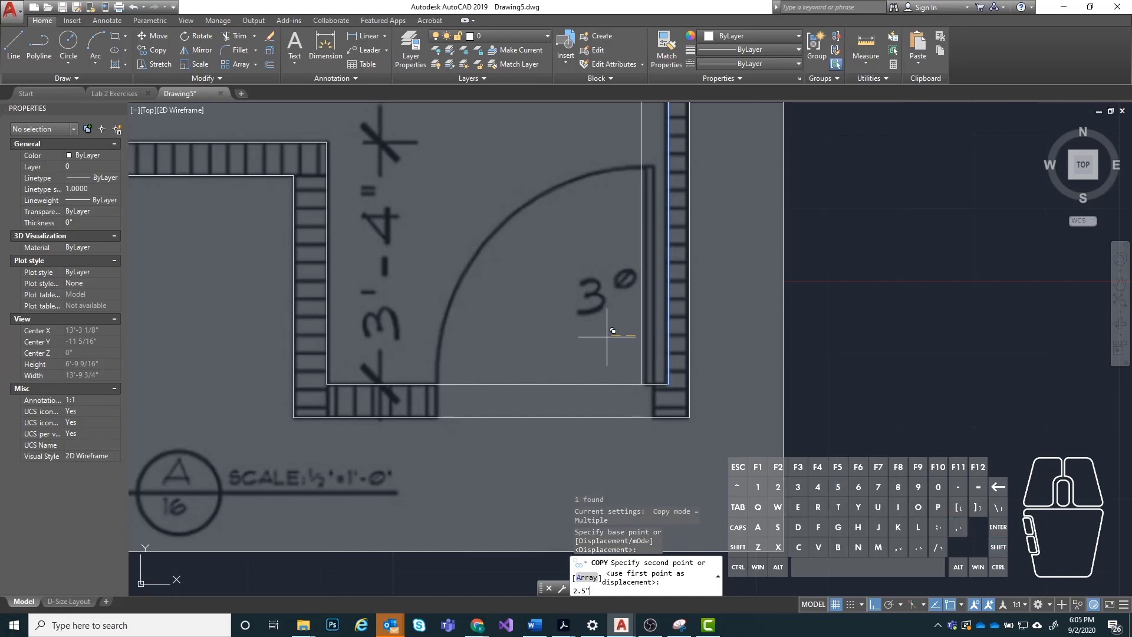
pyautogui.press('Return')
pyautogui.press('Escape')
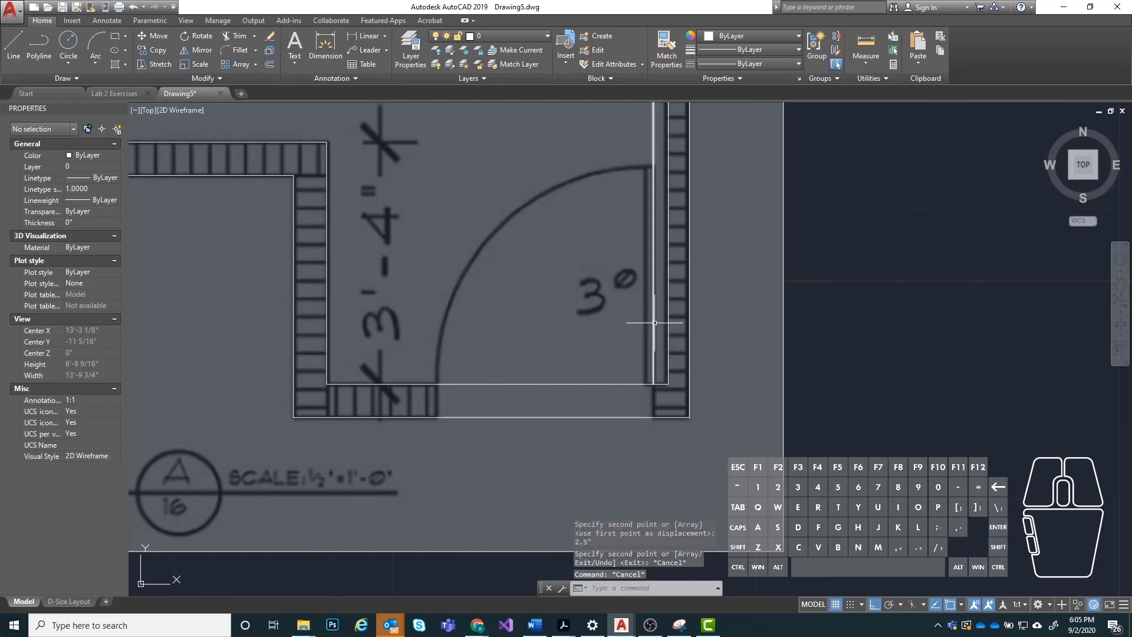
# Stretch the lower end of the copied jamb line down to the lower wall's outer line.
pyautogui.click(652, 333)
pyautogui.scroll(4, 650, 363)
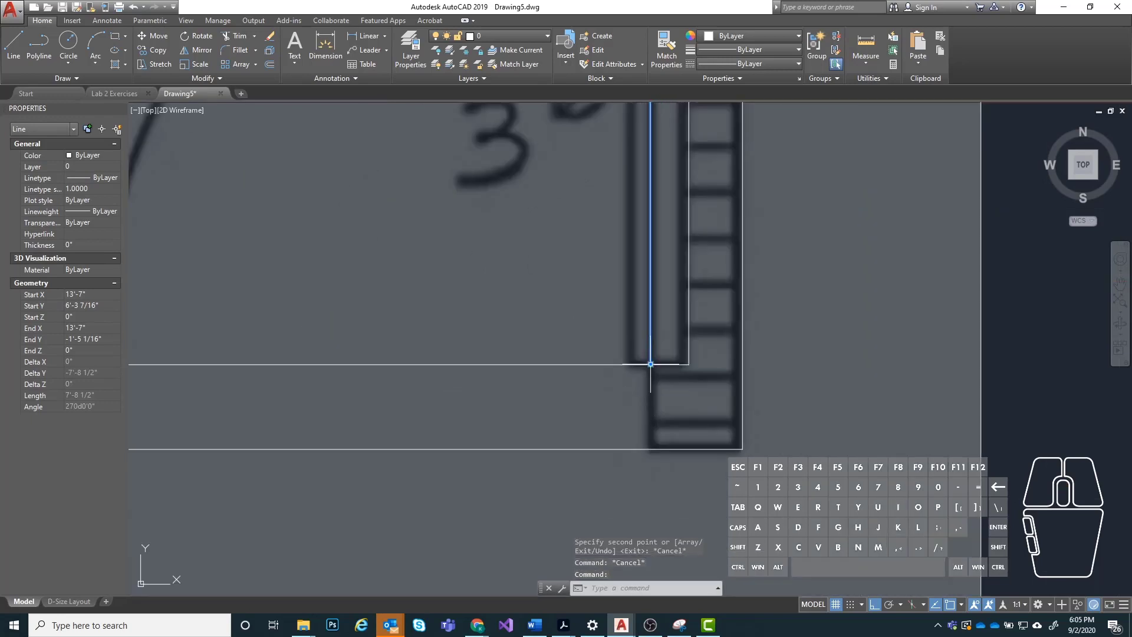
pyautogui.click(650, 364)
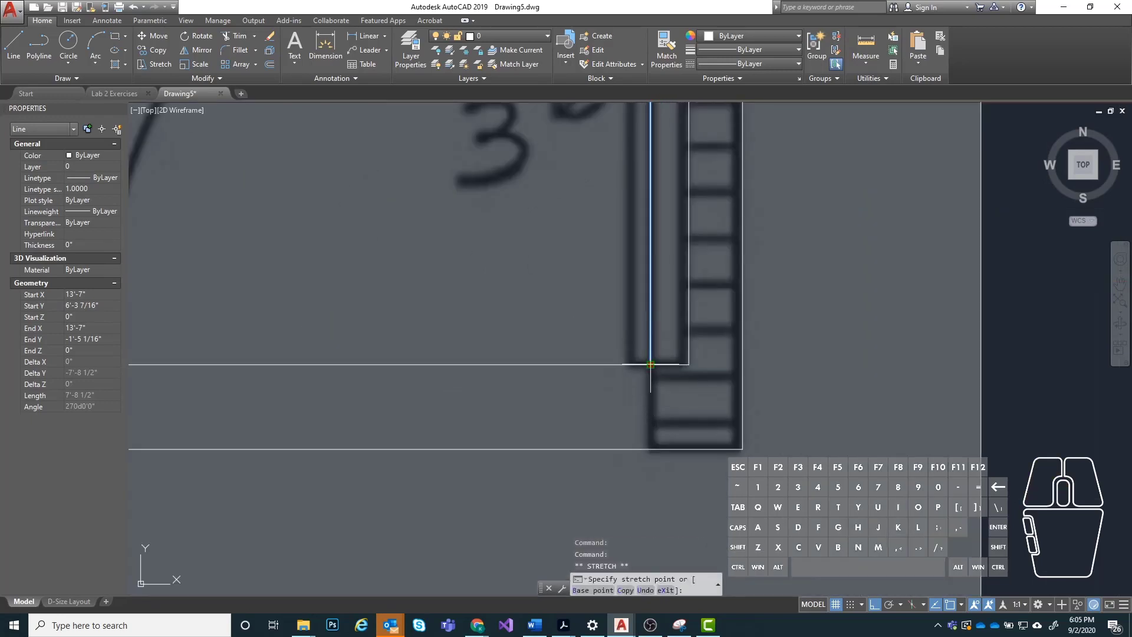
pyautogui.click(651, 449)
pyautogui.scroll(-2, 524, 502)
pyautogui.press('Escape')
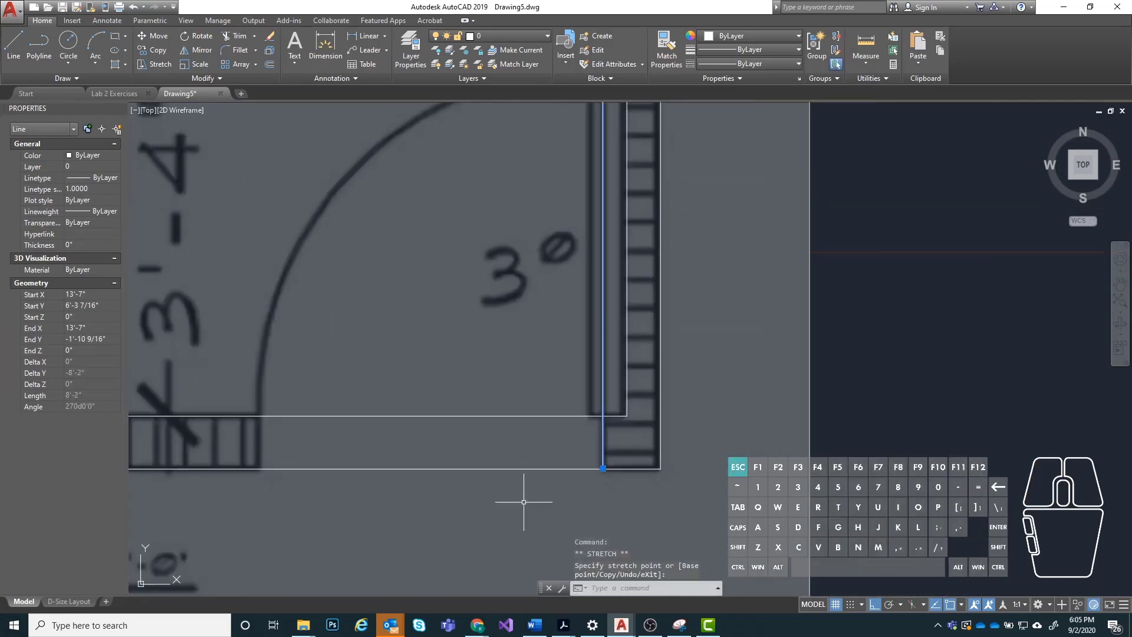
pyautogui.press('Escape')
# Trim the right jamb line above the lower wall's inner line, using that inner line as the cutting edge.
pyautogui.write('trim')
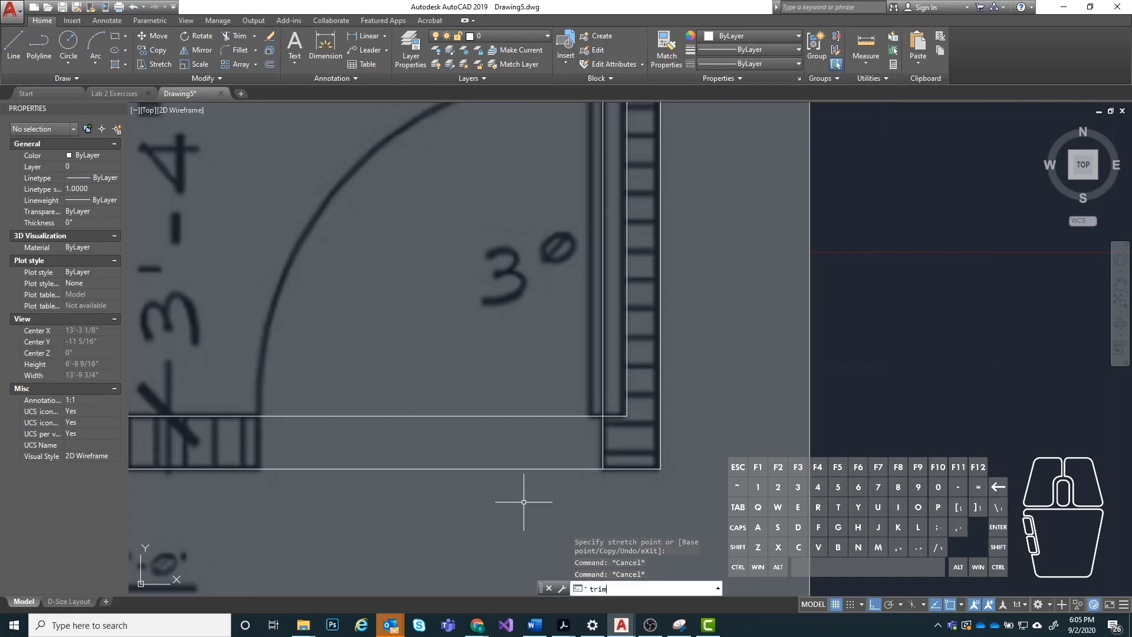
pyautogui.press('Return')
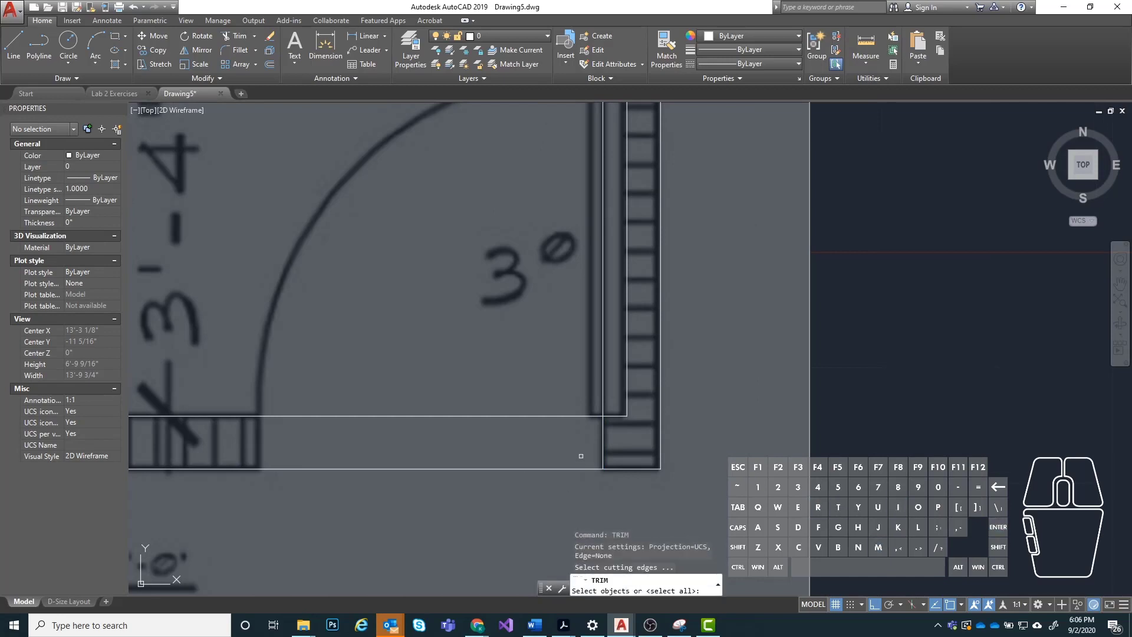
pyautogui.click(535, 416)
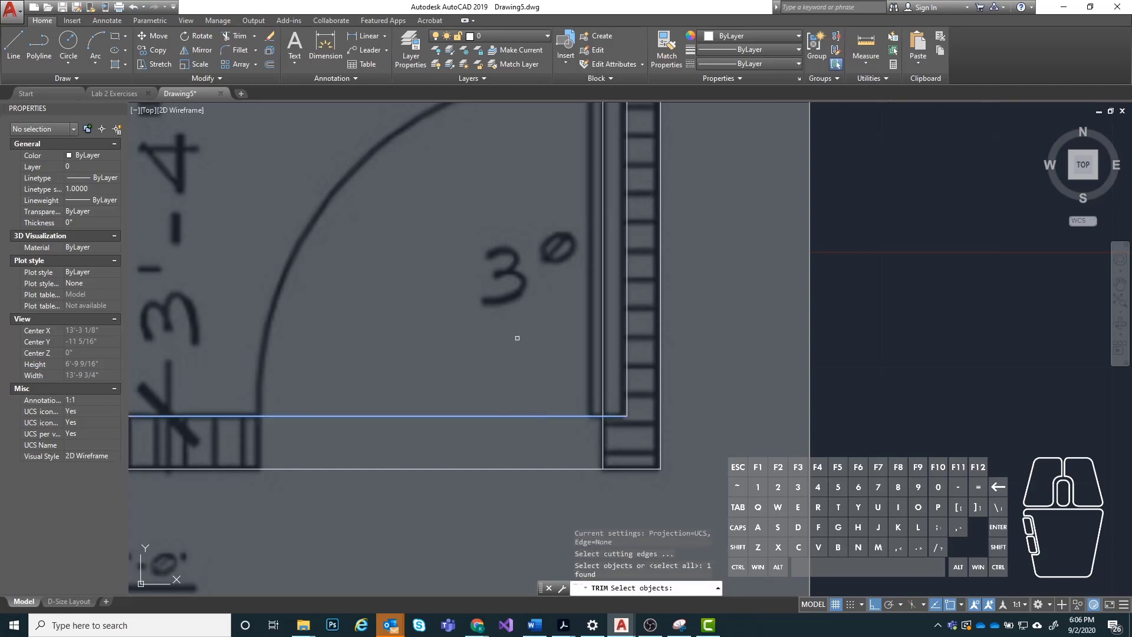
pyautogui.press('Return')
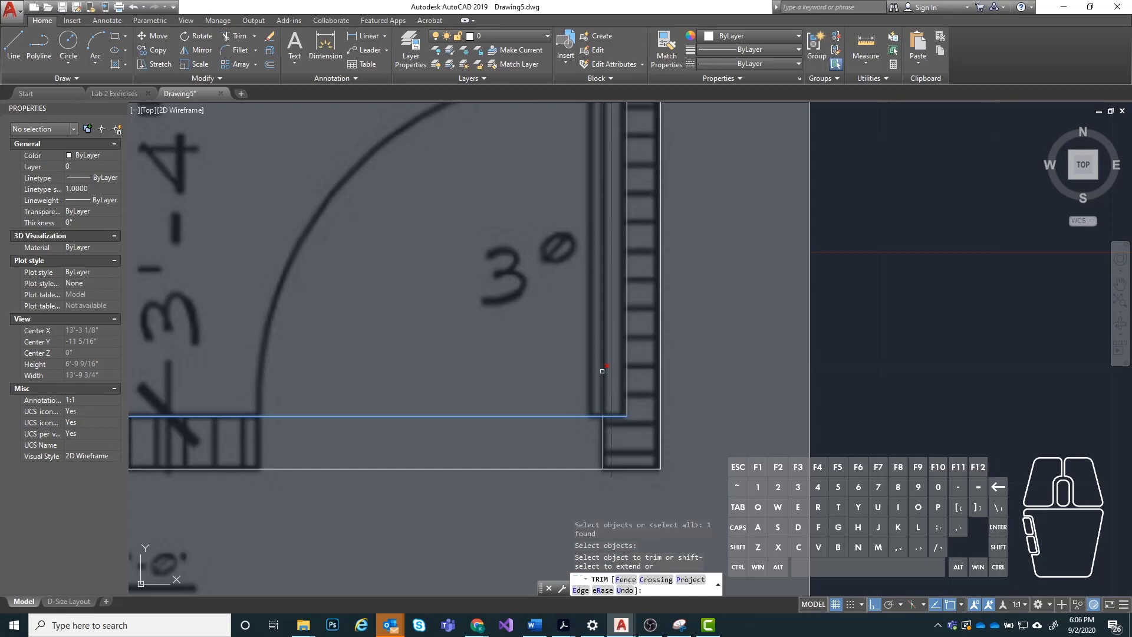
pyautogui.click(603, 370)
pyautogui.press('Escape')
pyautogui.press('Escape')
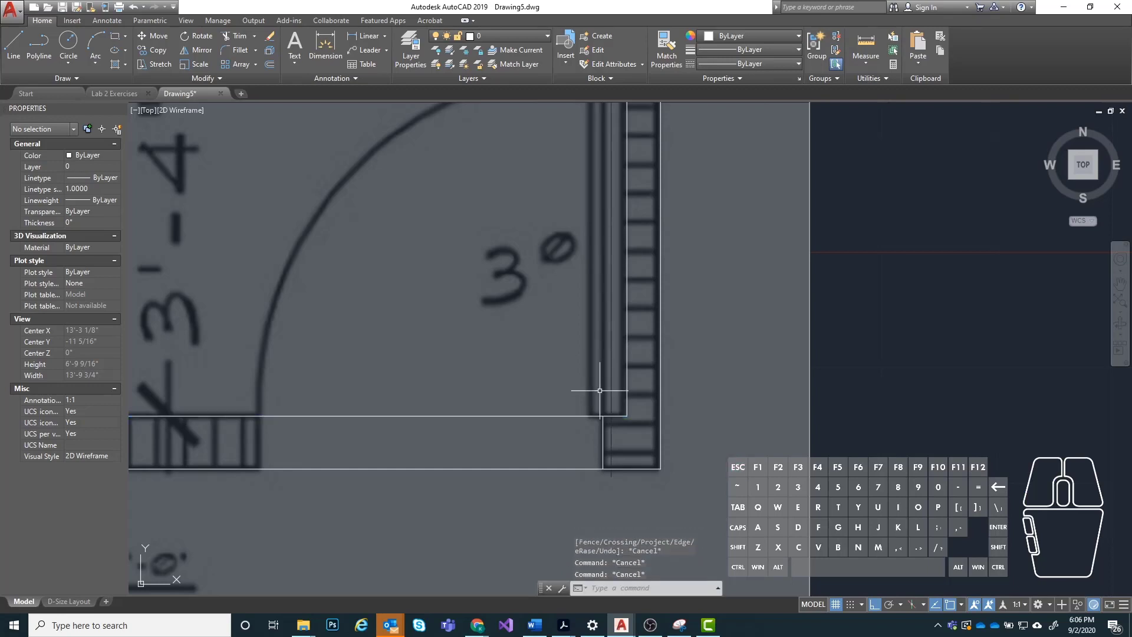
pyautogui.rightClick(611, 436)
pyautogui.press('Escape')
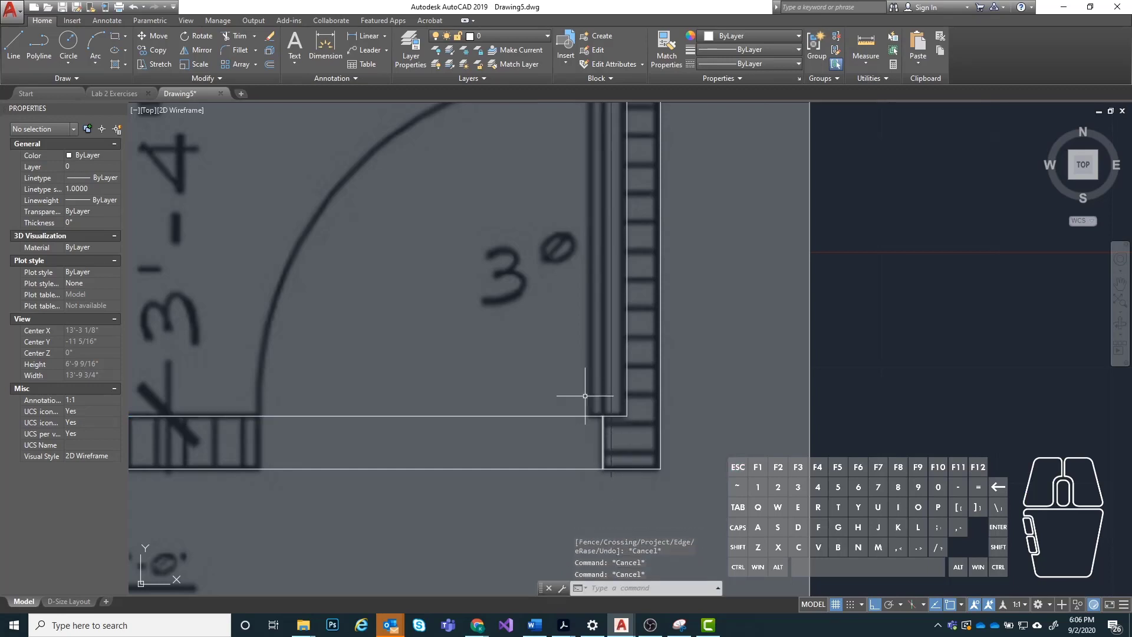
# Copy the short right jamb line 3' to the left to form the entry door's left jamb.
pyautogui.click(602, 444)
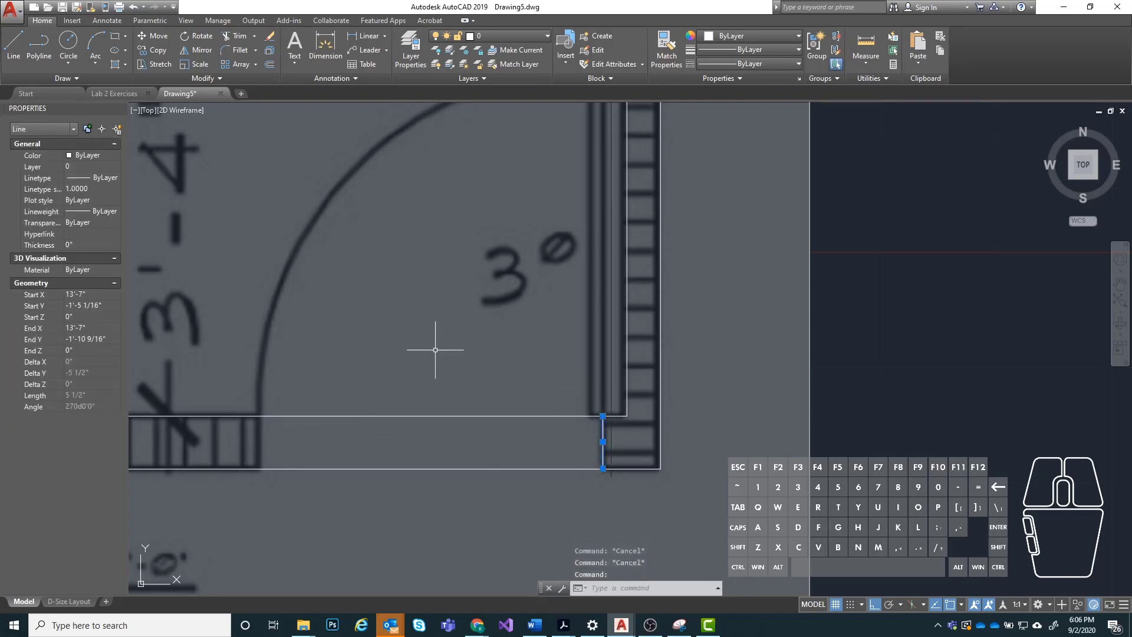
pyautogui.write('copy')
pyautogui.press('Return')
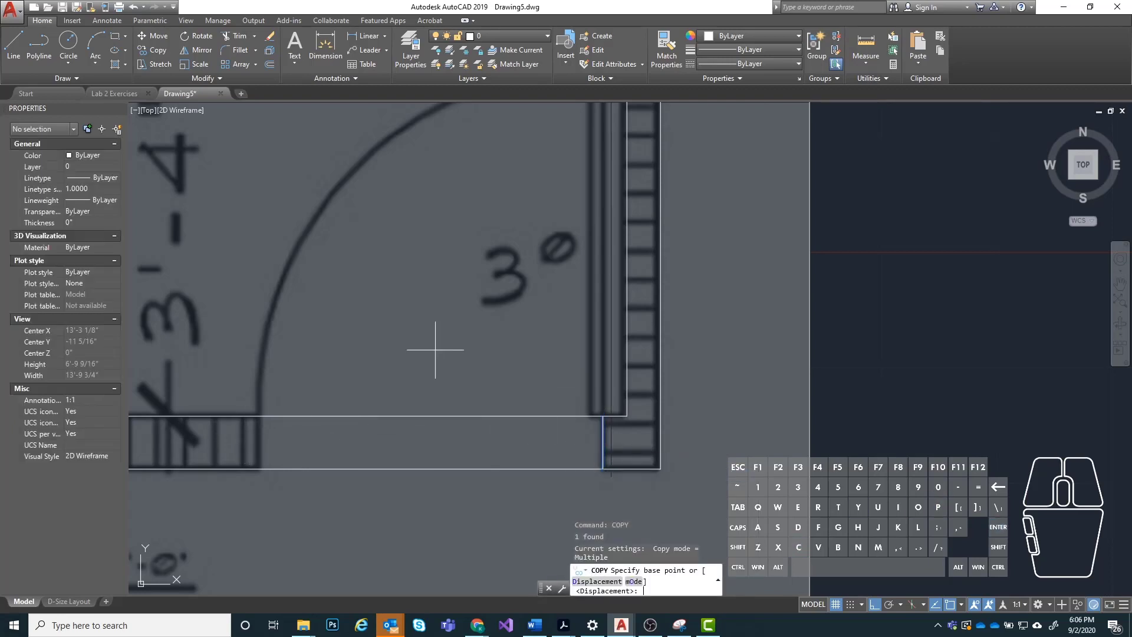
pyautogui.click(632, 499)
pyautogui.write('3')
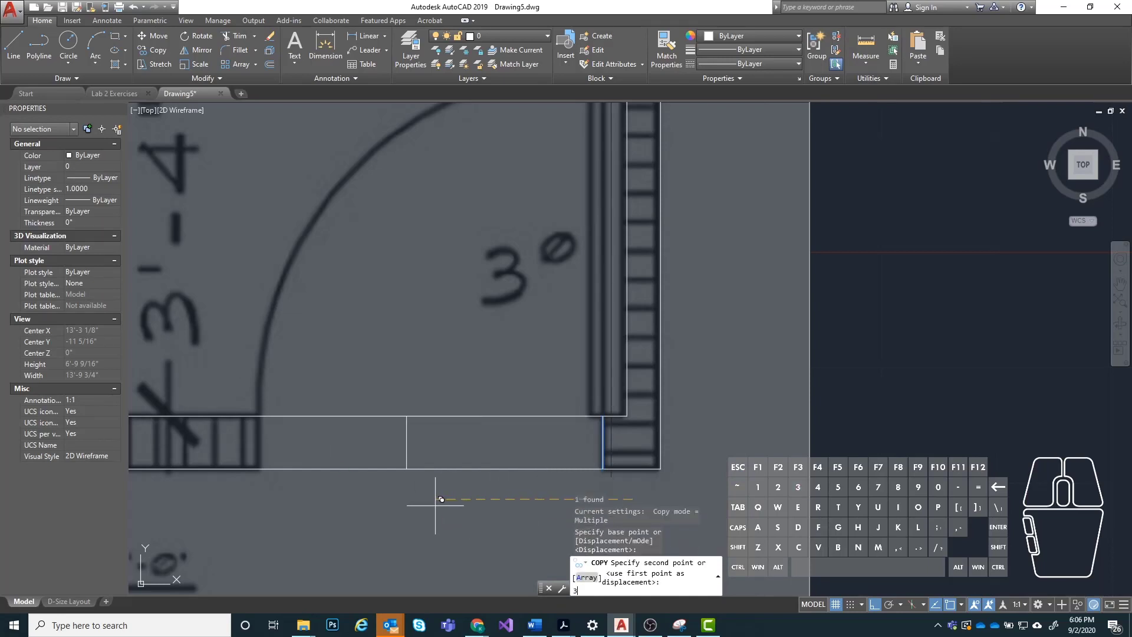
pyautogui.write("'")
pyautogui.press('Return')
pyautogui.press('Escape')
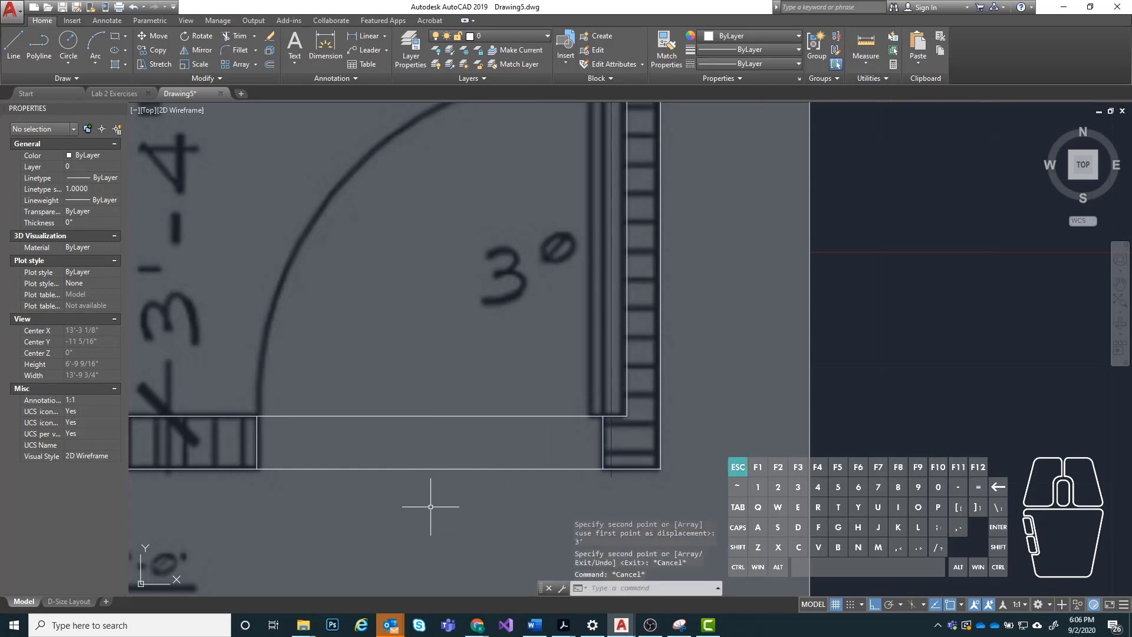
# Trim both lower wall lines between the two door jambs, using the jambs as cutting edges, to open the doorway.
pyautogui.scroll(2, 193, 415)
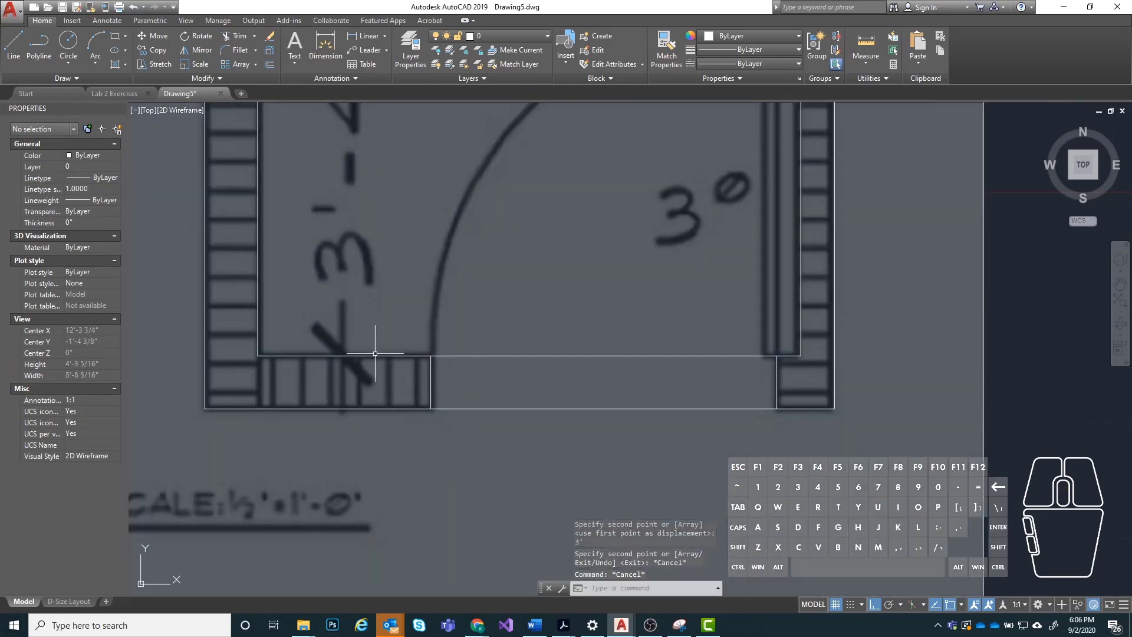
pyautogui.scroll(-2, 449, 455)
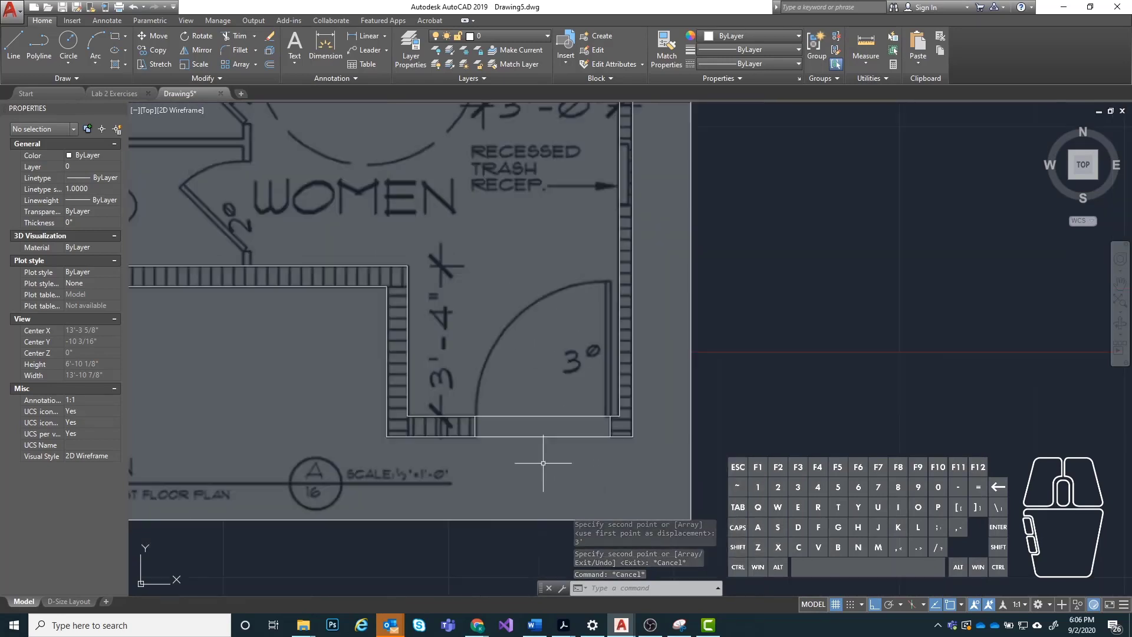
pyautogui.scroll(-2, 539, 457)
pyautogui.scroll(2, 475, 424)
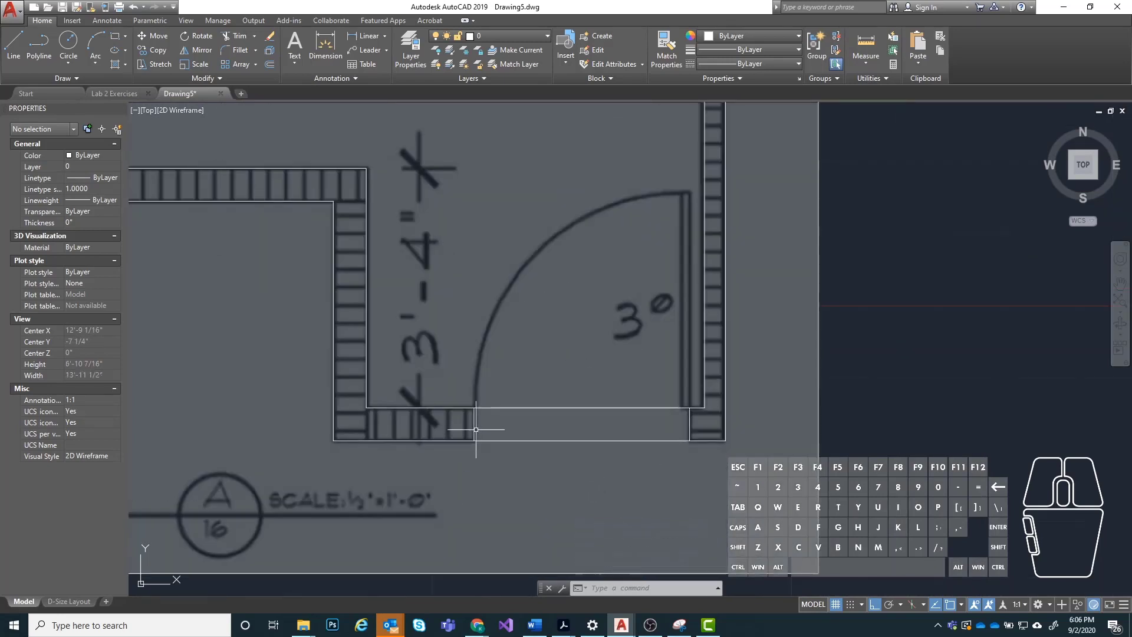
pyautogui.scroll(2, 472, 427)
pyautogui.click(467, 426)
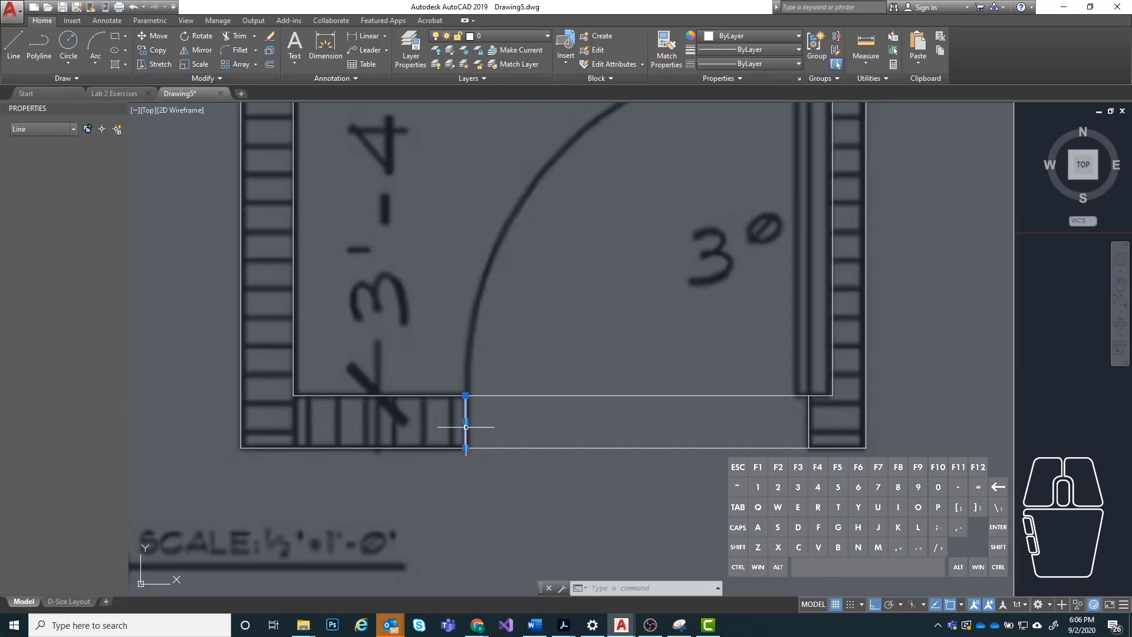
pyautogui.click(808, 423)
pyautogui.write('trim')
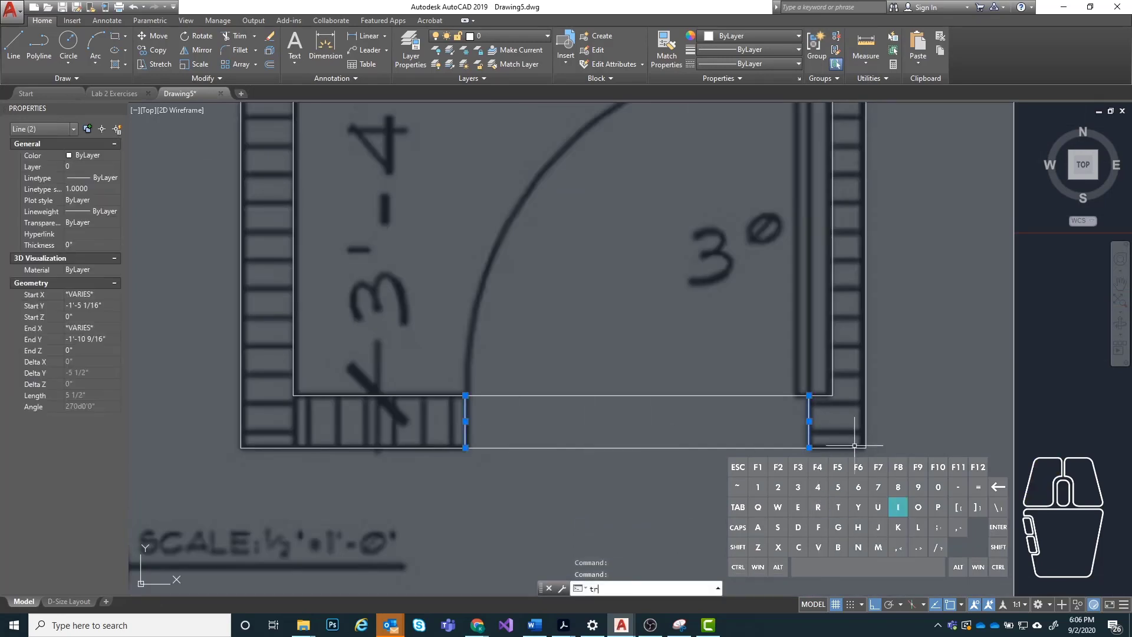
pyautogui.press('Return')
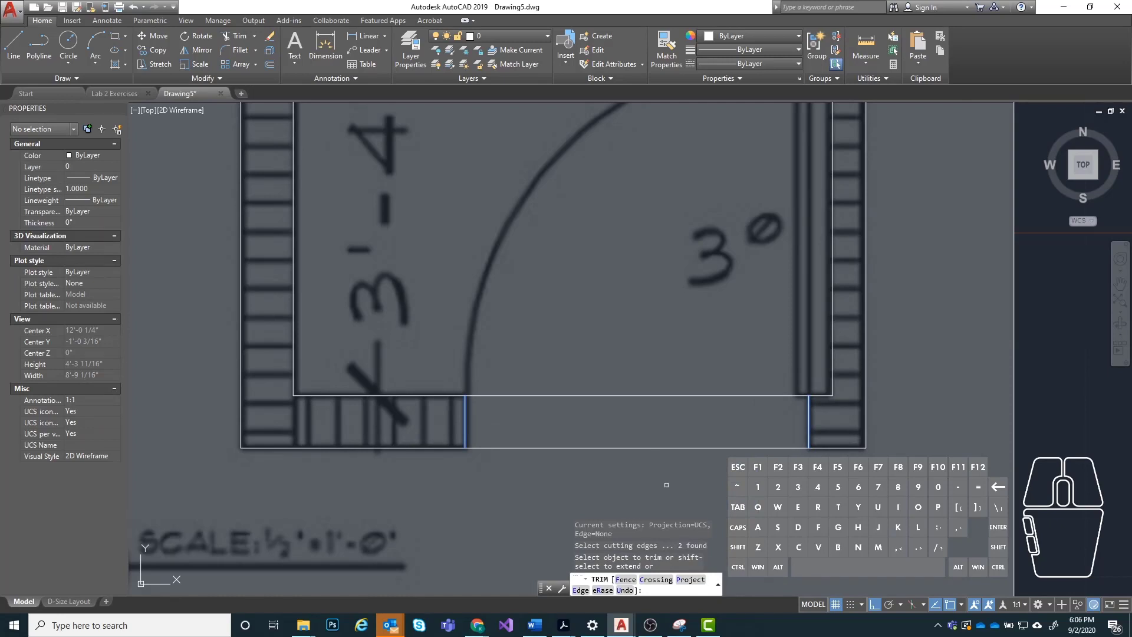
pyautogui.click(684, 448)
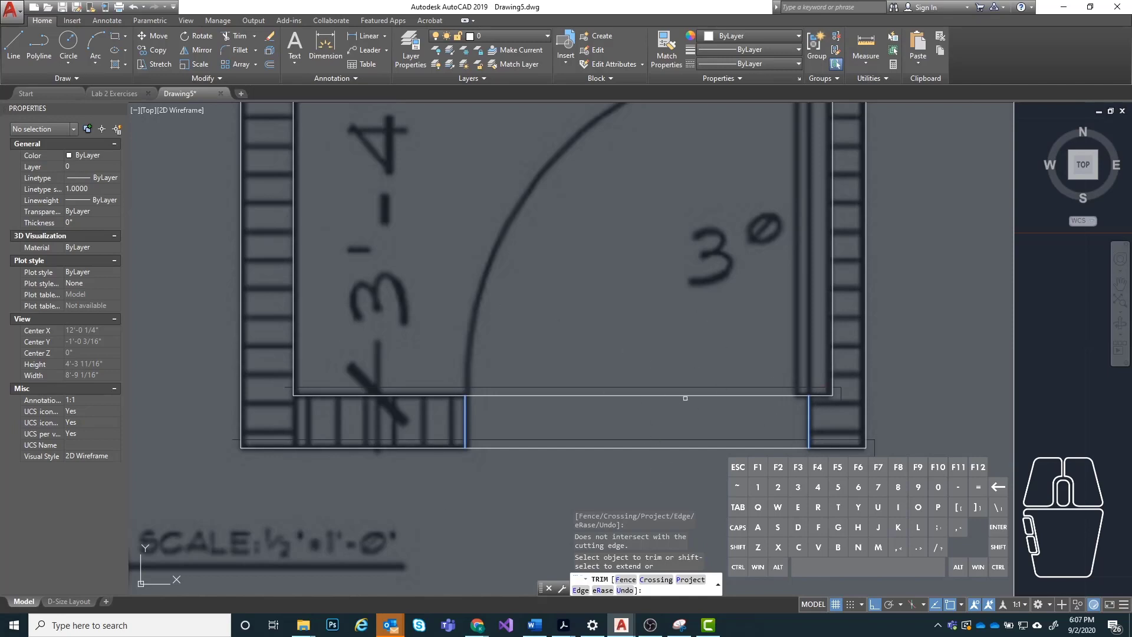
pyautogui.click(713, 299)
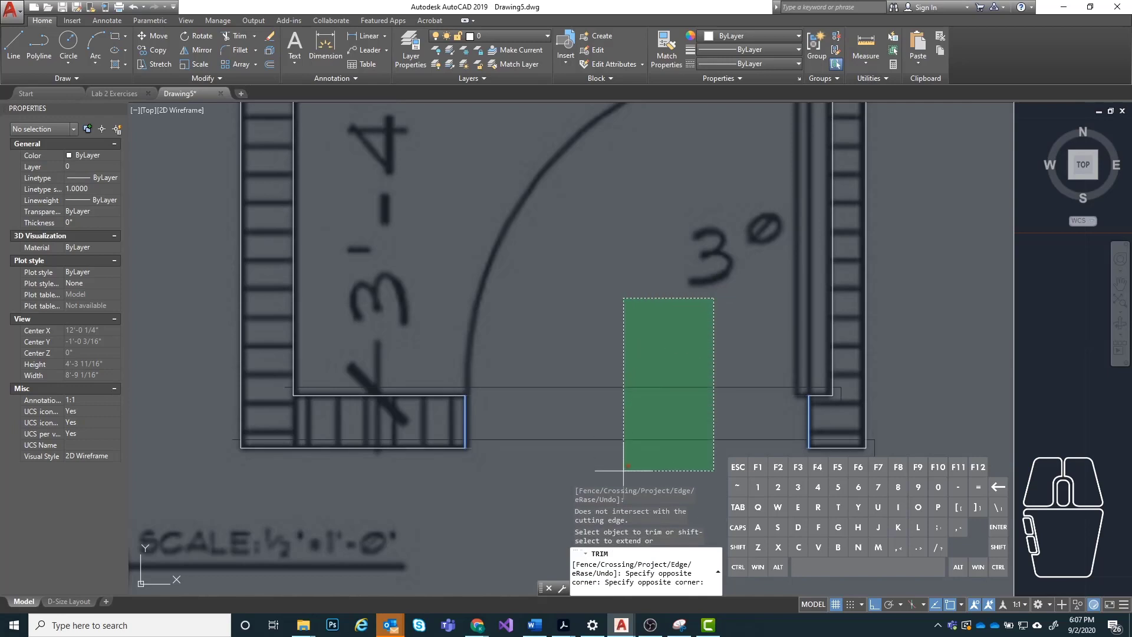
pyautogui.click(588, 470)
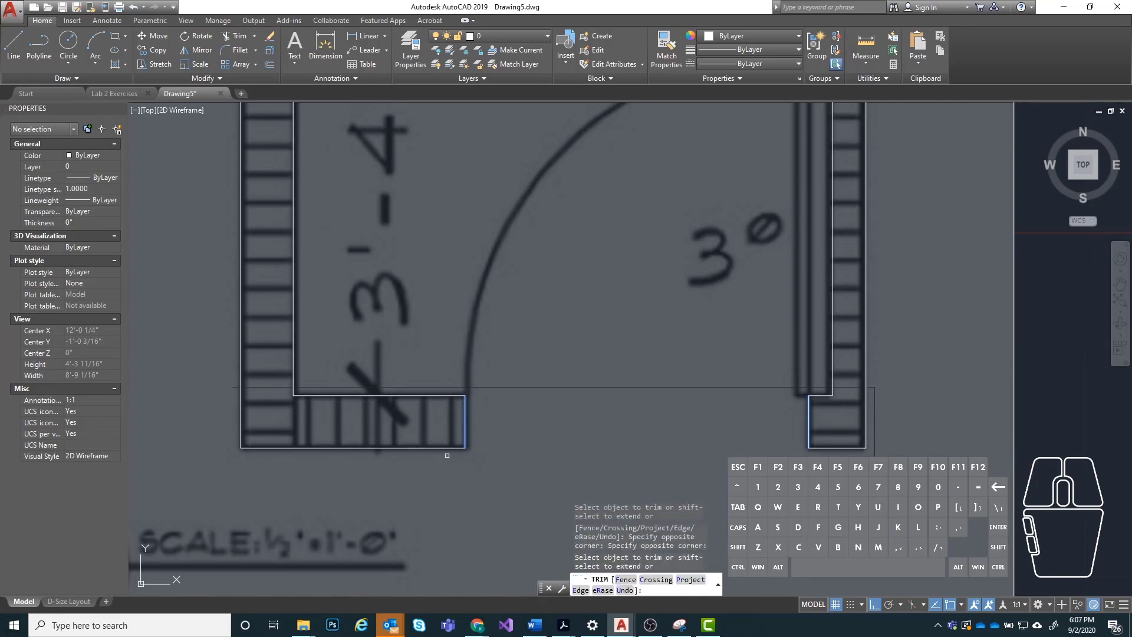
pyautogui.press('Escape')
# Select all the restroom's wall, partition and jamb lines and join them into a polyline.
pyautogui.scroll(-5, 472, 462)
pyautogui.moveTo(459, 378); pyautogui.dragTo(437, 268, button='middle')
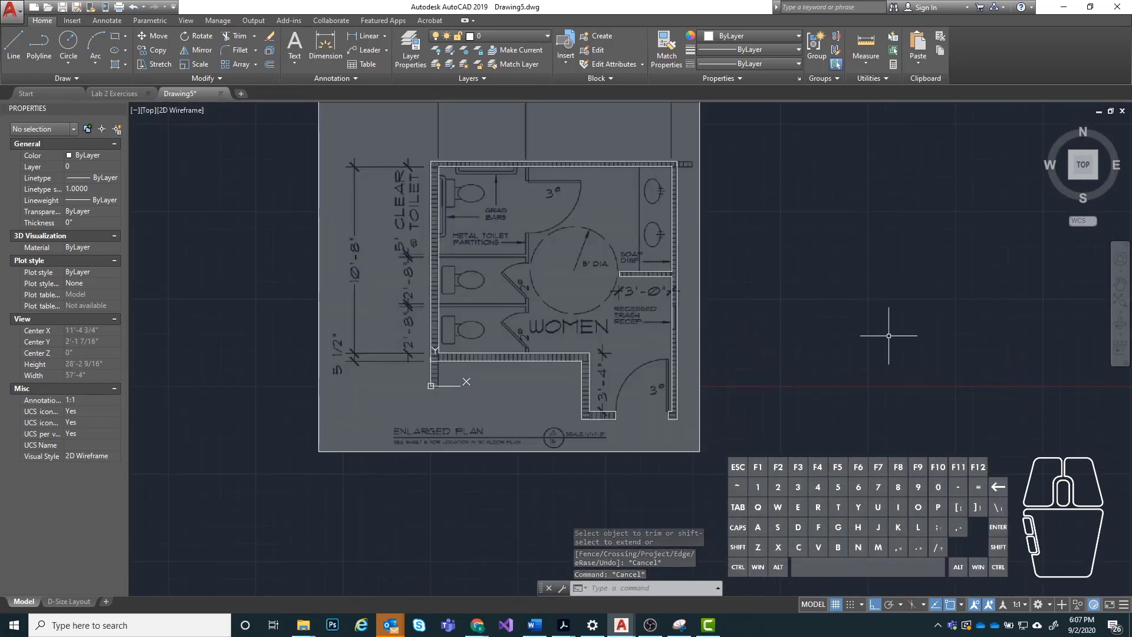
pyautogui.moveTo(616, 225); pyautogui.dragTo(602, 227, button='middle')
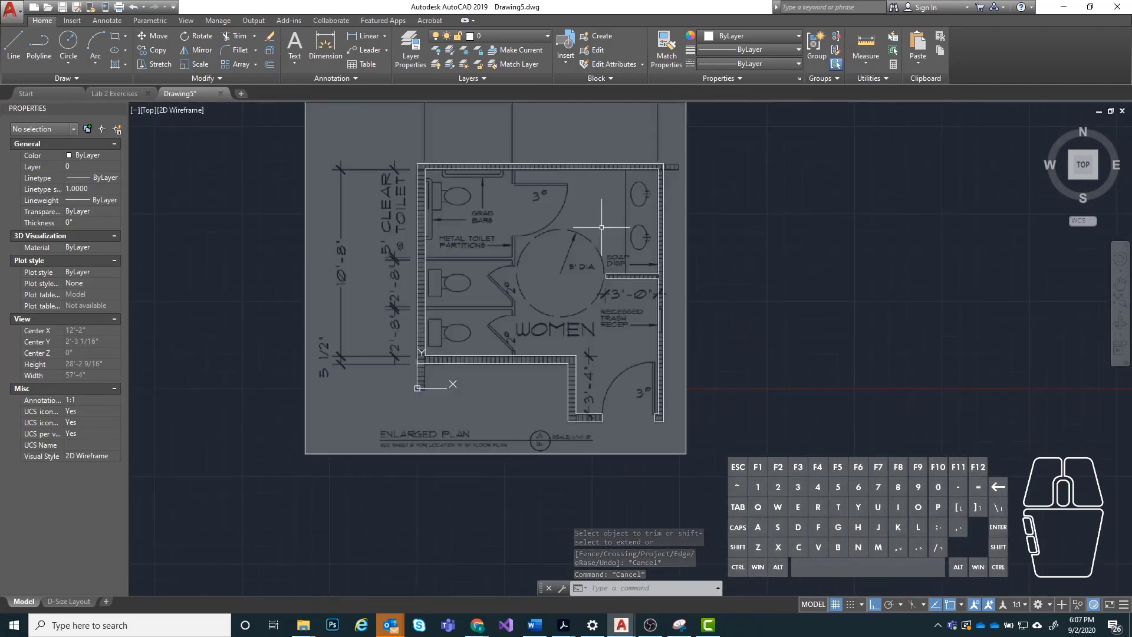
pyautogui.click(373, 141)
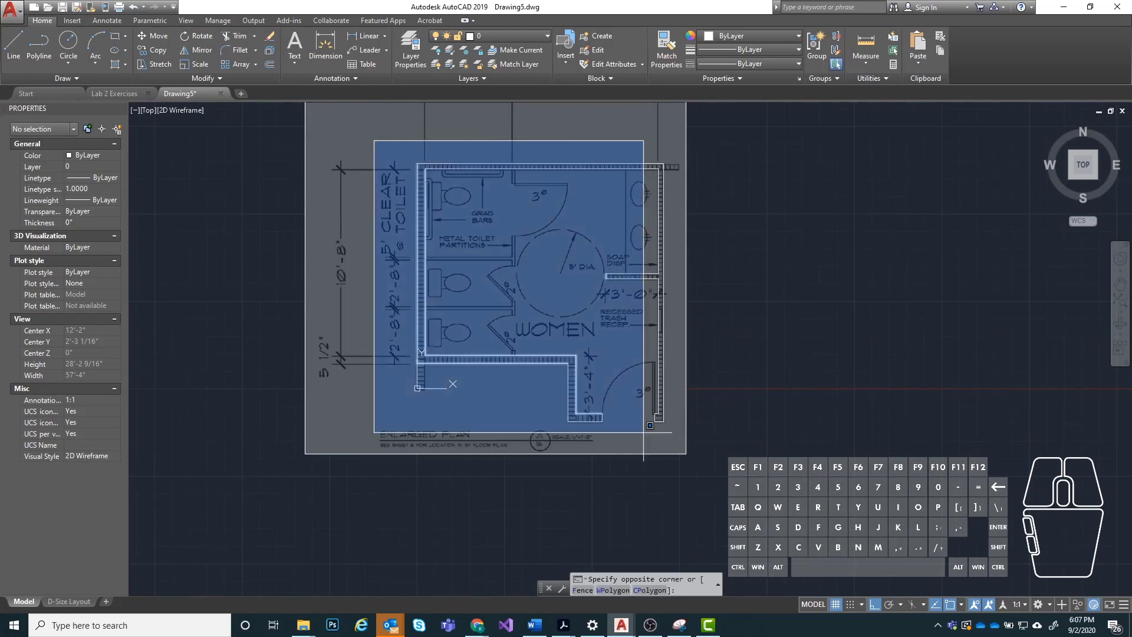
pyautogui.click(671, 443)
pyautogui.write('JOIN')
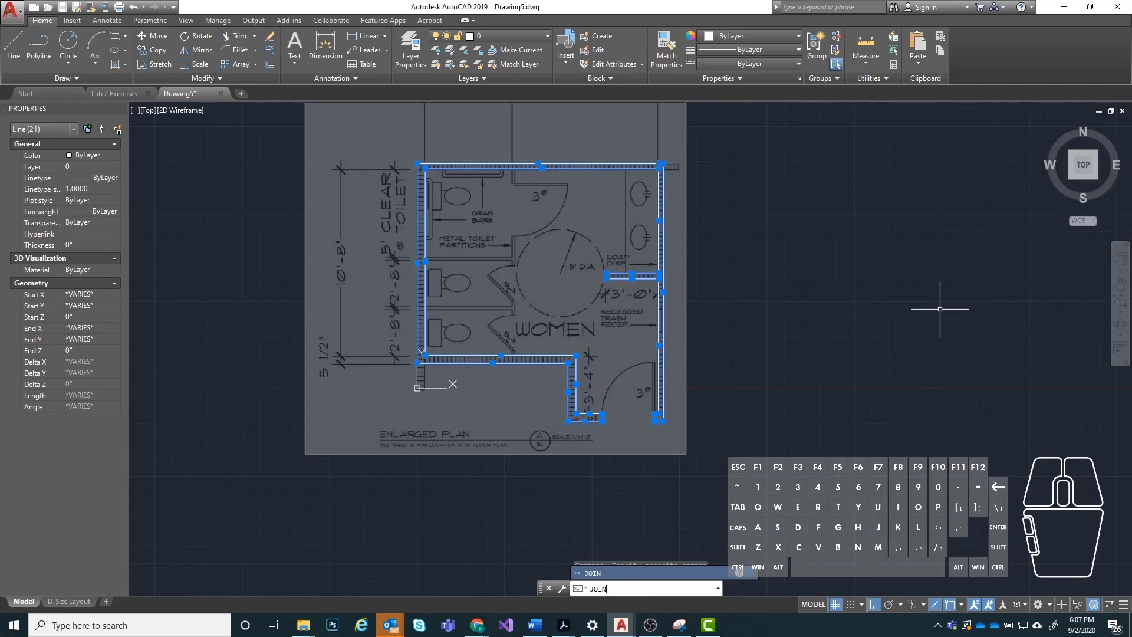
pyautogui.press('Return')
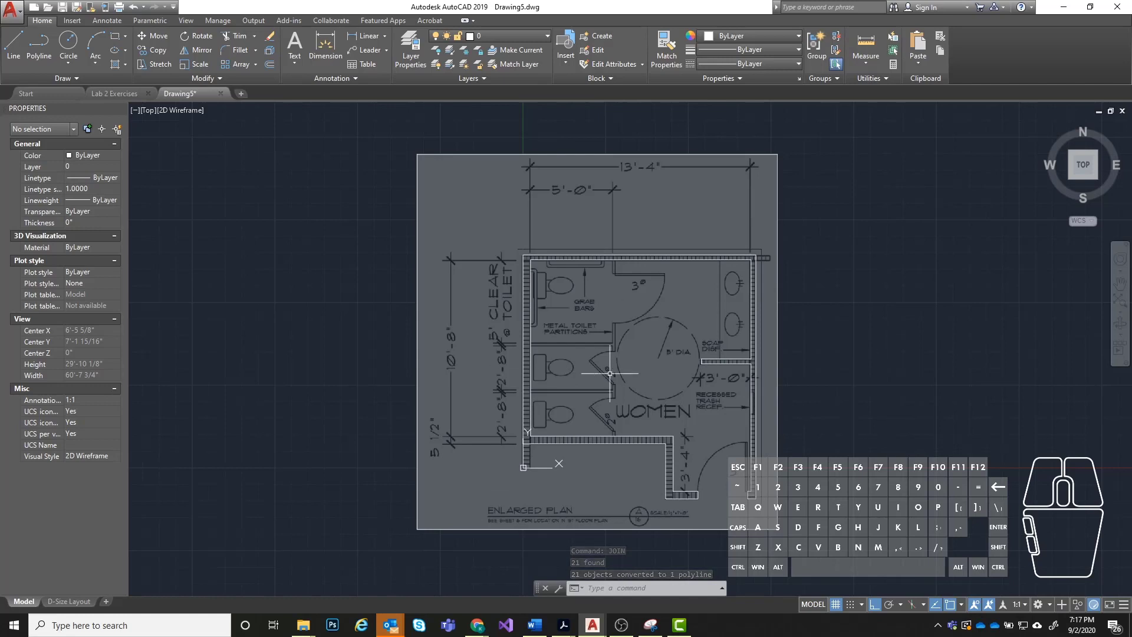
pyautogui.click(14, 15)
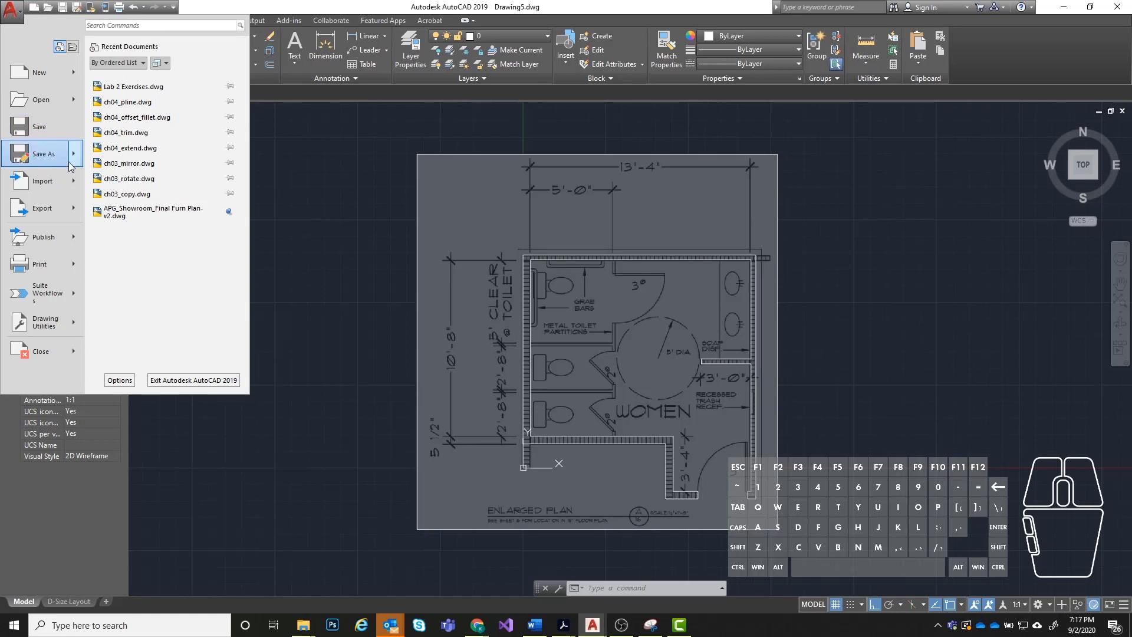
pyautogui.moveTo(57, 159)
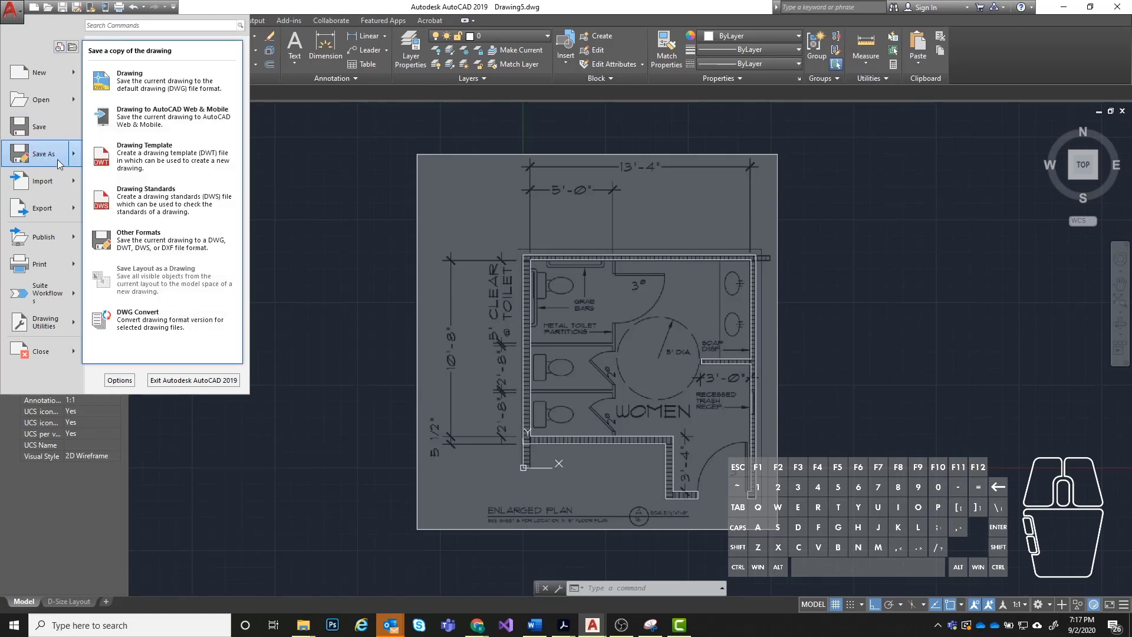
pyautogui.click(130, 89)
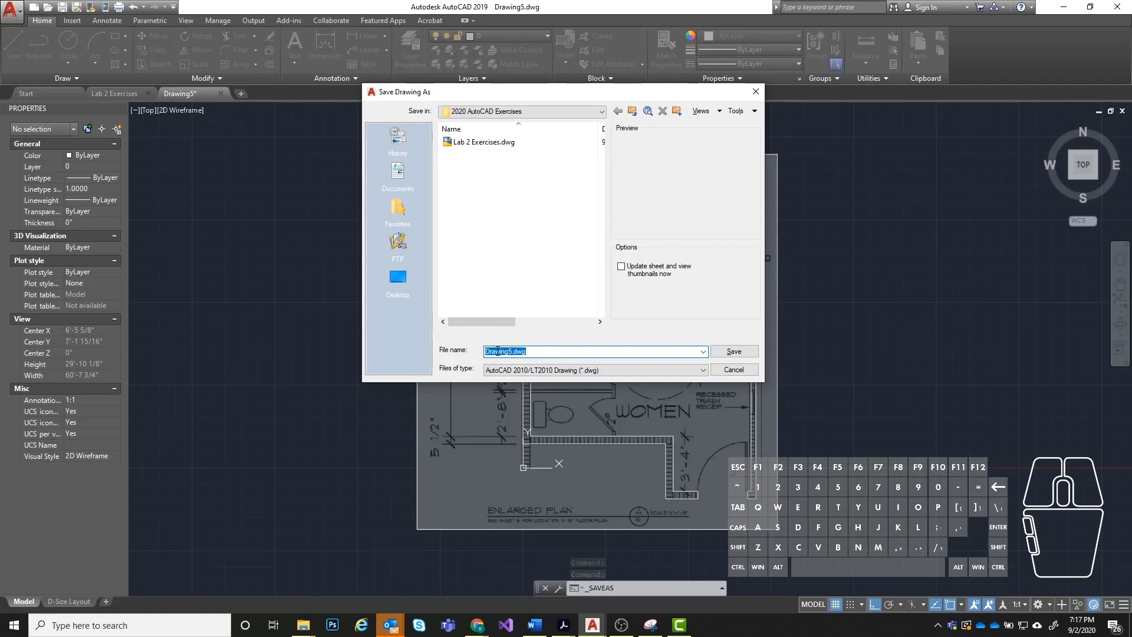
pyautogui.click(448, 350)
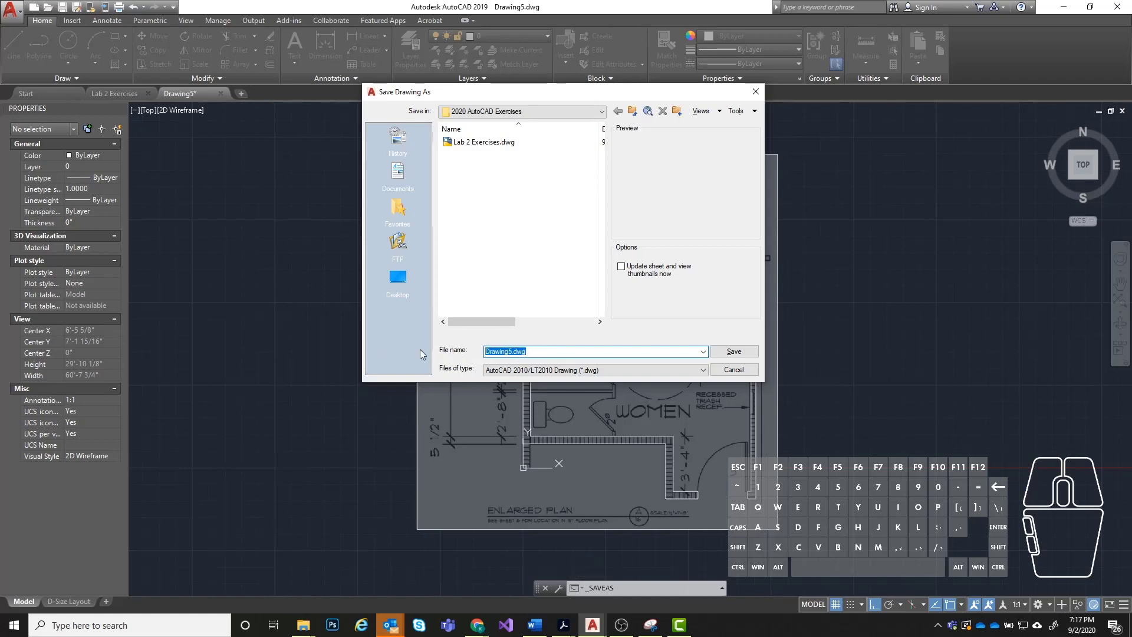
pyautogui.click(755, 92)
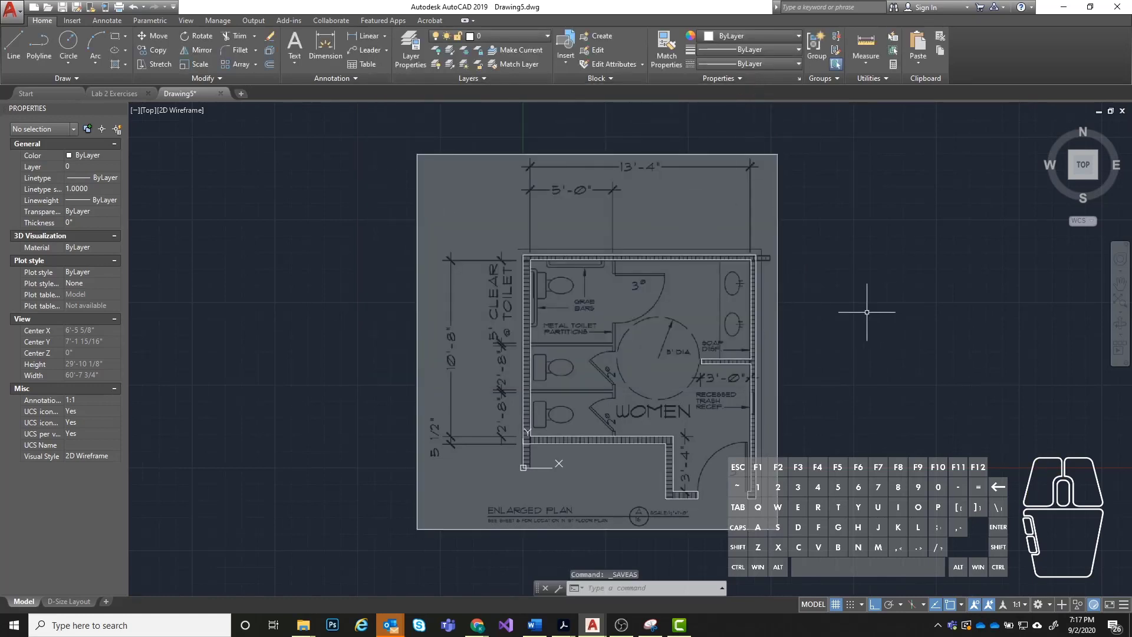